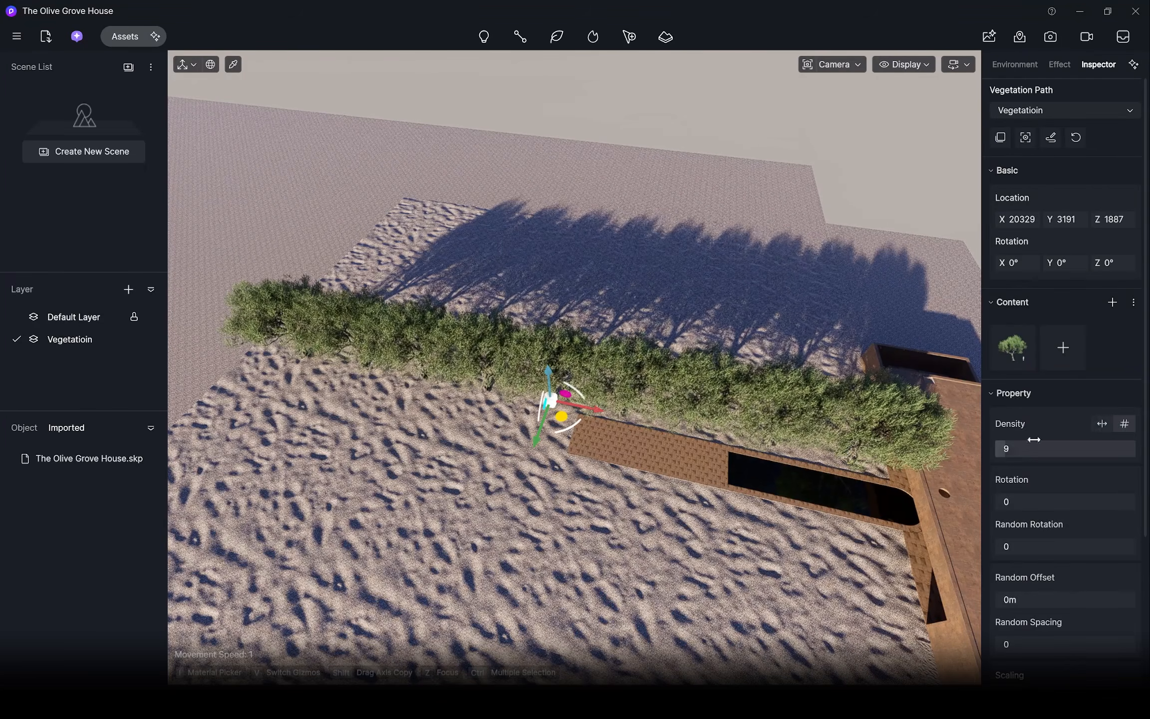
click(1015, 353)
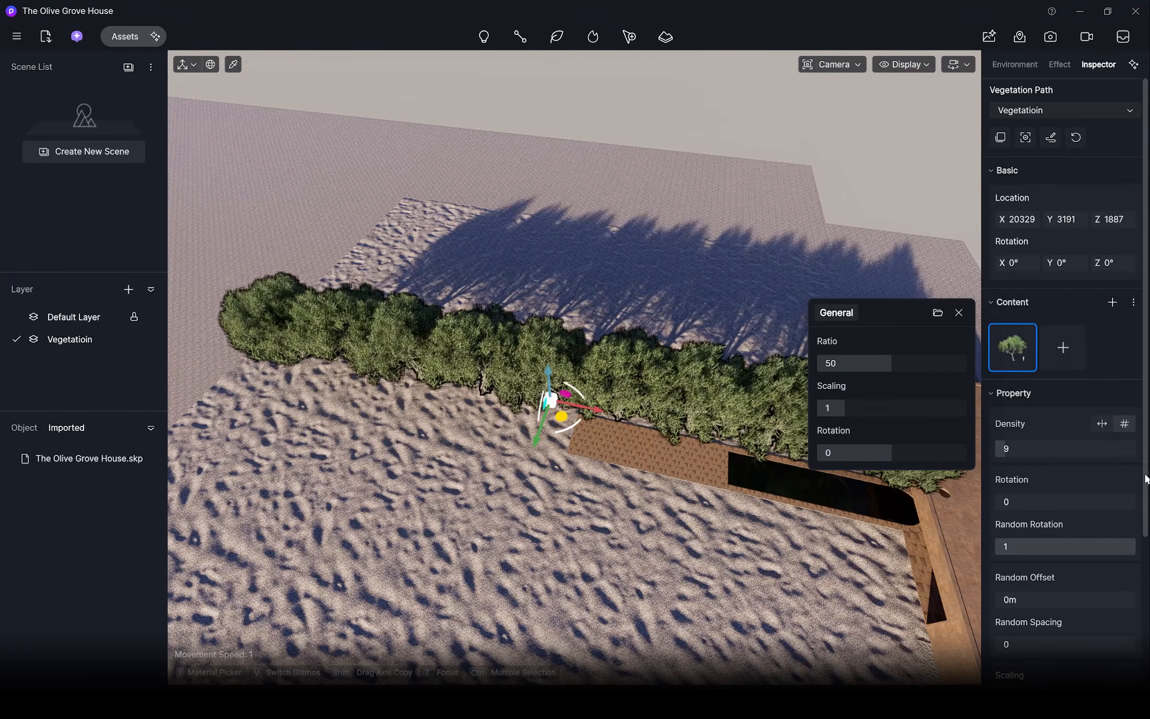
scroll(1143, 479, down, 1)
drag(843, 409, 842, 410)
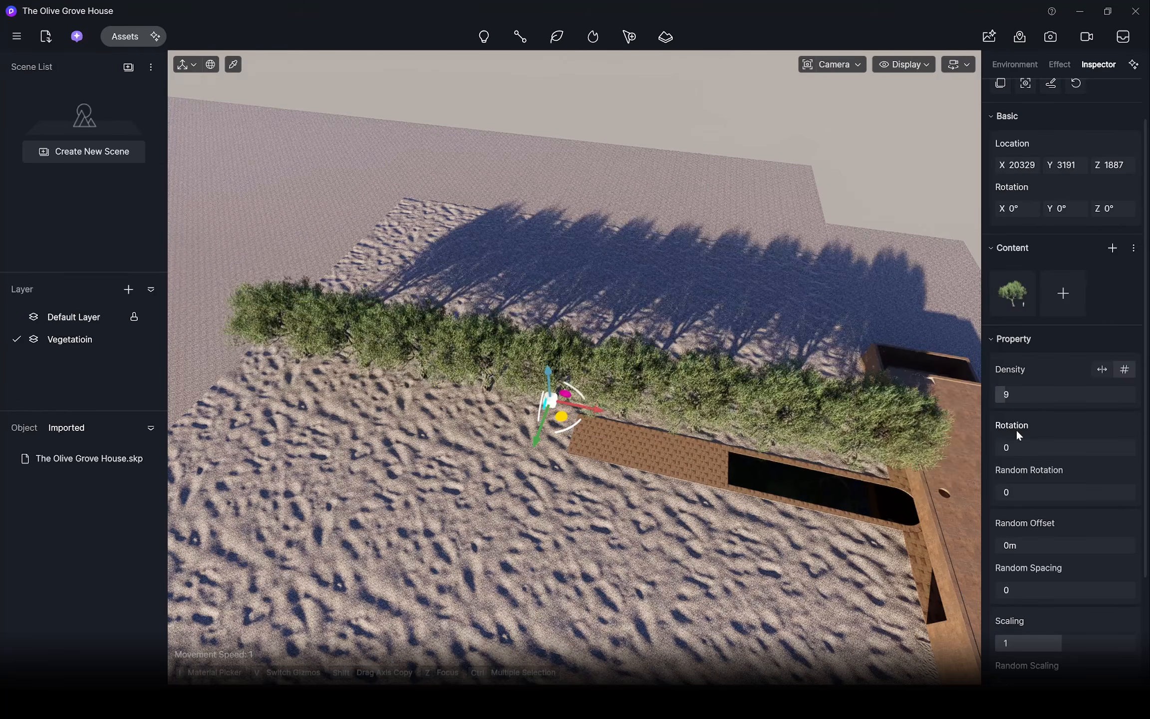
drag(1017, 400, 1011, 400)
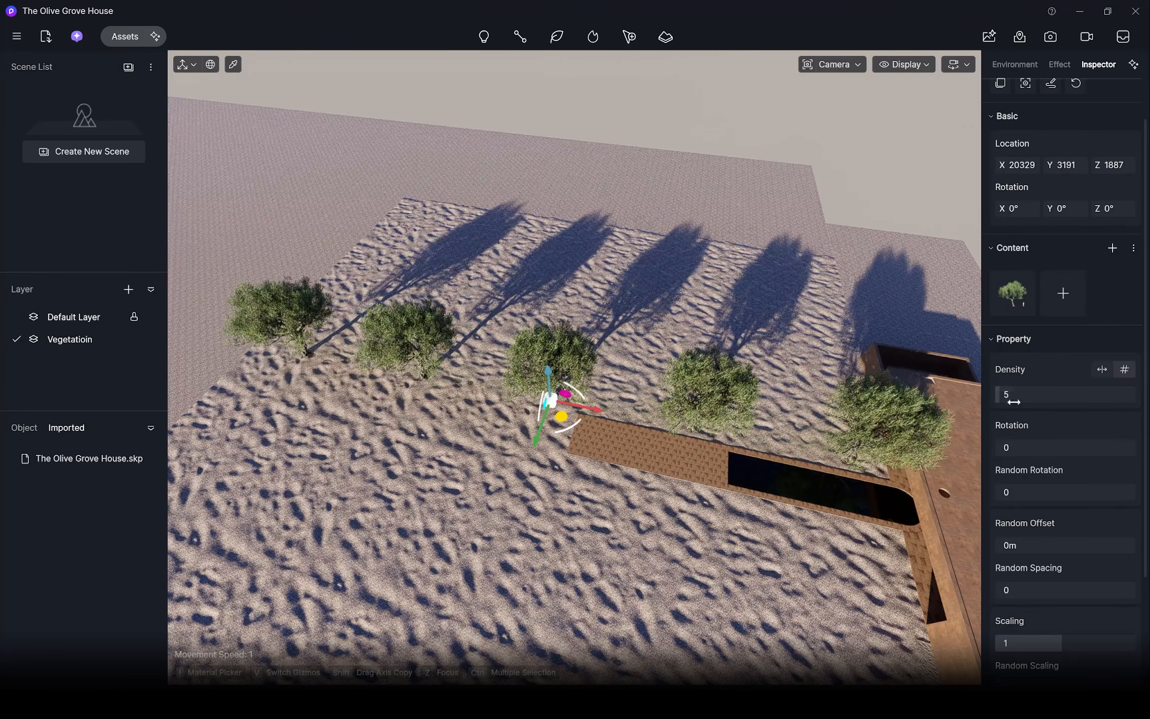
drag(1146, 375, 1147, 457)
mouse_move(1003, 291)
mouse_down()
mouse_move(1020, 293)
mouse_move(1008, 294)
mouse_up()
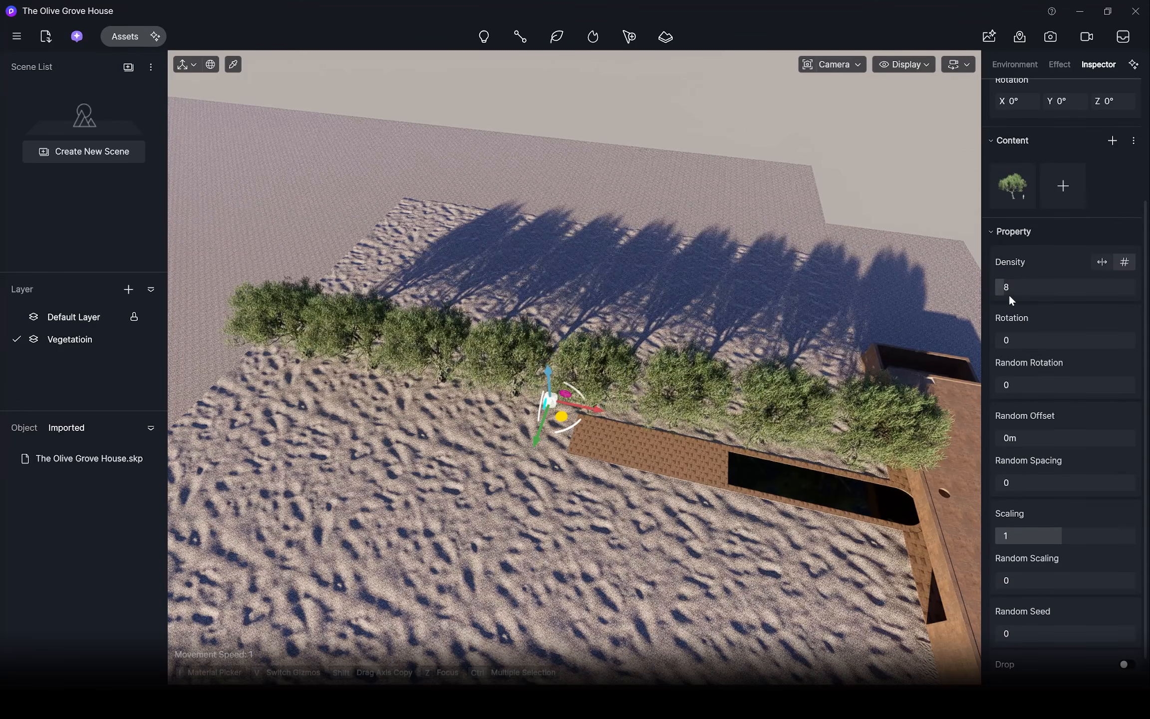
Step: Set the tree row's random rotation to 1, random offset to 1m, random spacing to 0.1, scaling to 0.6 and random scaling to 0.4
drag(1003, 385, 1134, 385)
drag(1006, 438, 1009, 483)
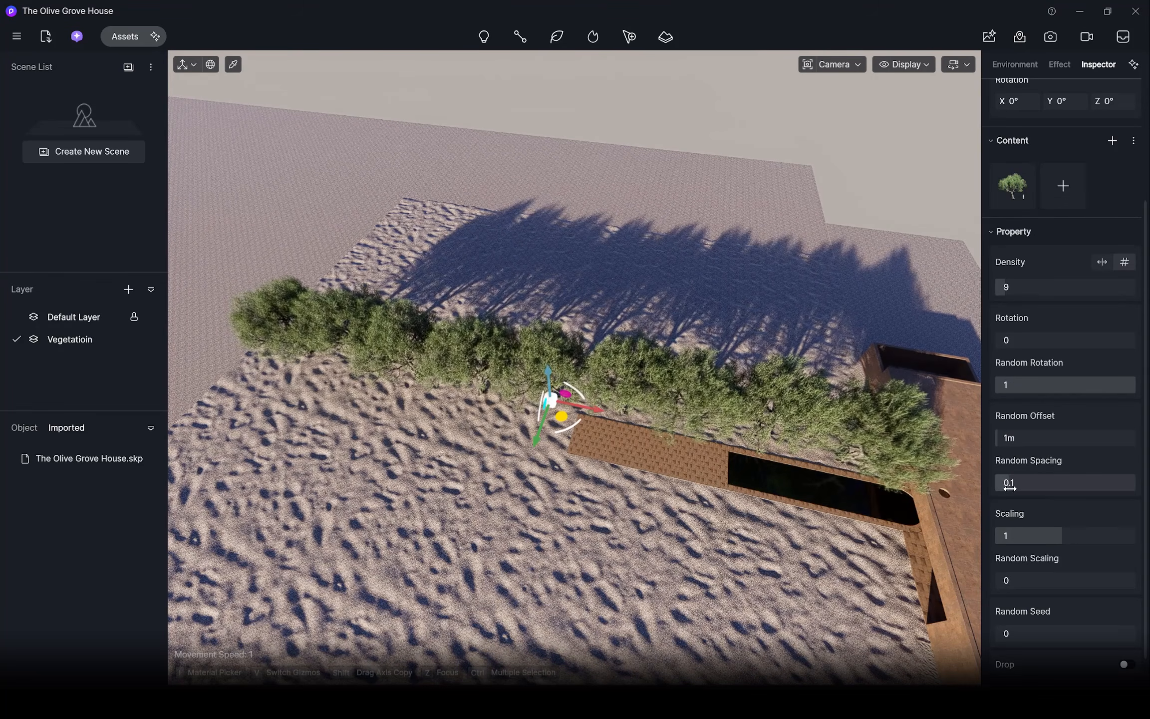
click(1031, 537)
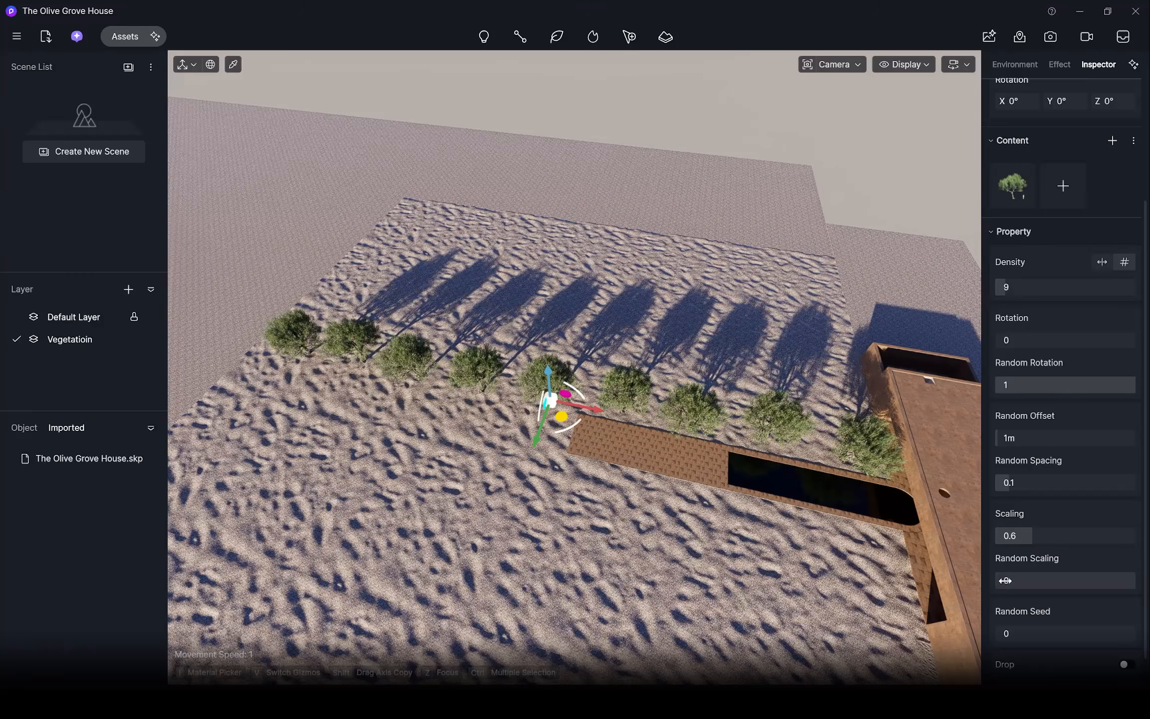
drag(1005, 580, 1053, 575)
scroll(1056, 574, down, 1)
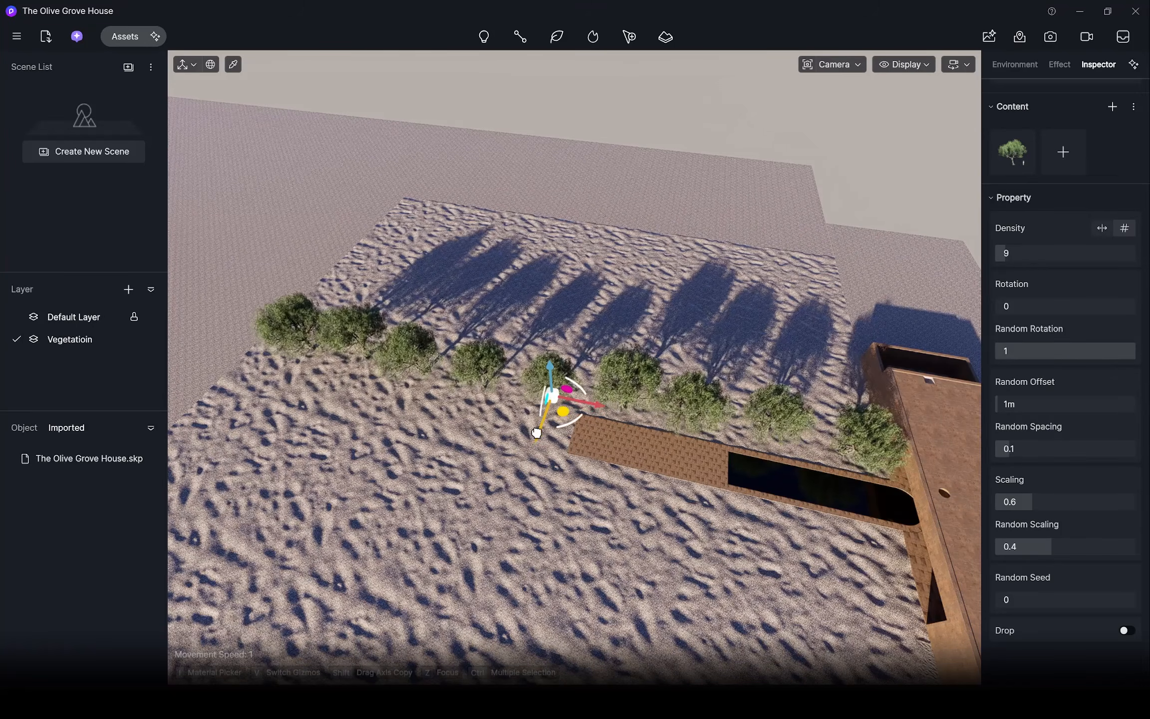
Step: Copy the tree row sideways into parallel rows on both sides of the pool, making six rows
right_drag(762, 400, 649, 264)
middle_drag(649, 265, 395, 175)
scroll(471, 299, down, 3)
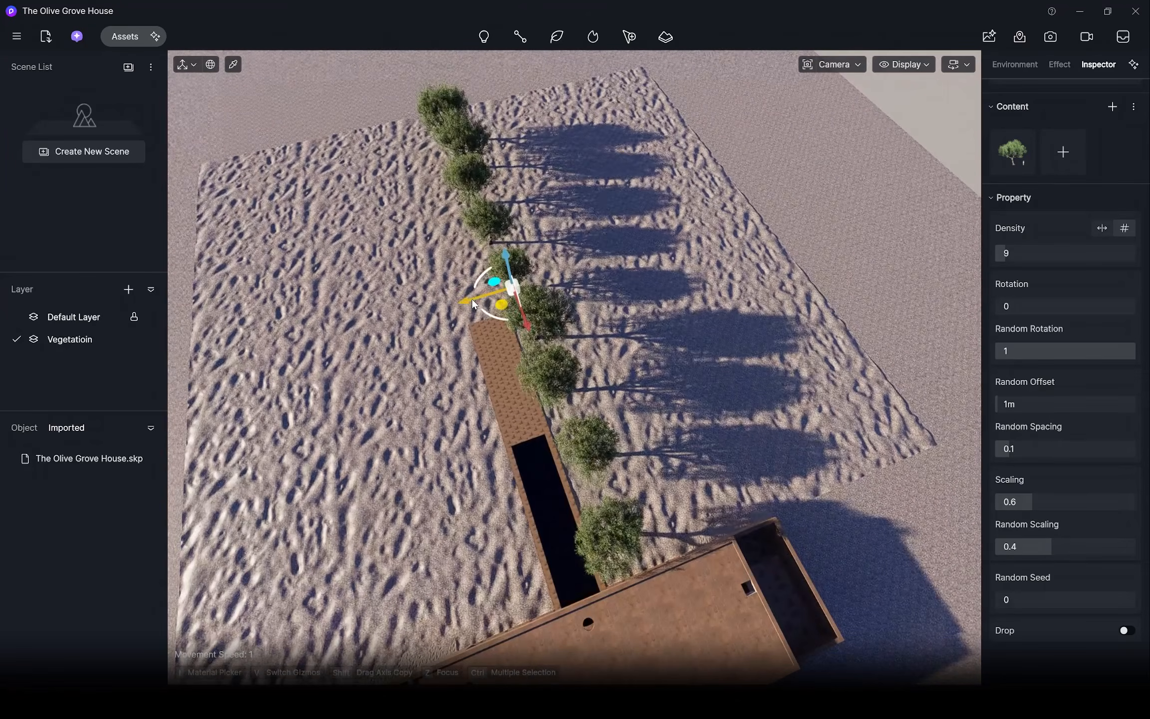
middle_drag(472, 298, 568, 322)
shift+drag(574, 302, 711, 277)
right_drag(785, 322, 663, 360)
middle_drag(664, 359, 565, 457)
shift+drag(636, 273, 755, 255)
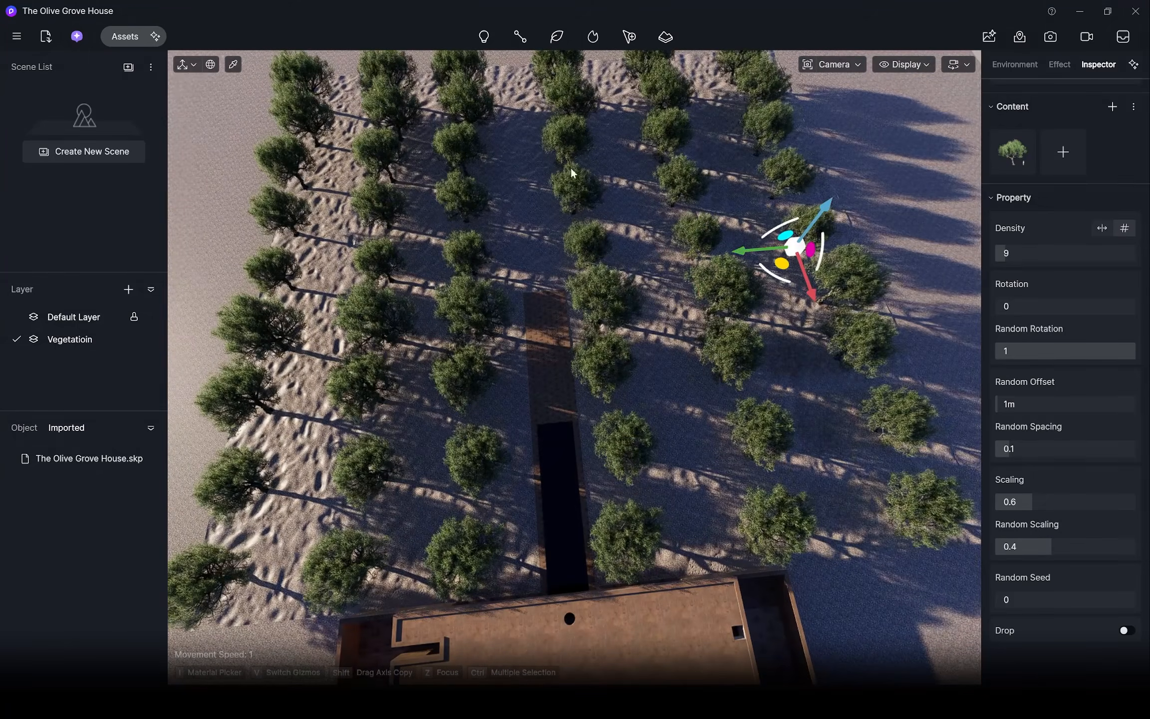
Step: Examine the copied tree rows and their spacing from several angles around the pool and plot edges
scroll(461, 386, up, 2)
right_drag(461, 386, 561, 394)
mouse_move(562, 394)
middle_down()
mouse_move(669, 385)
mouse_move(559, 398)
middle_up()
click(676, 385)
scroll(559, 435, up, 3)
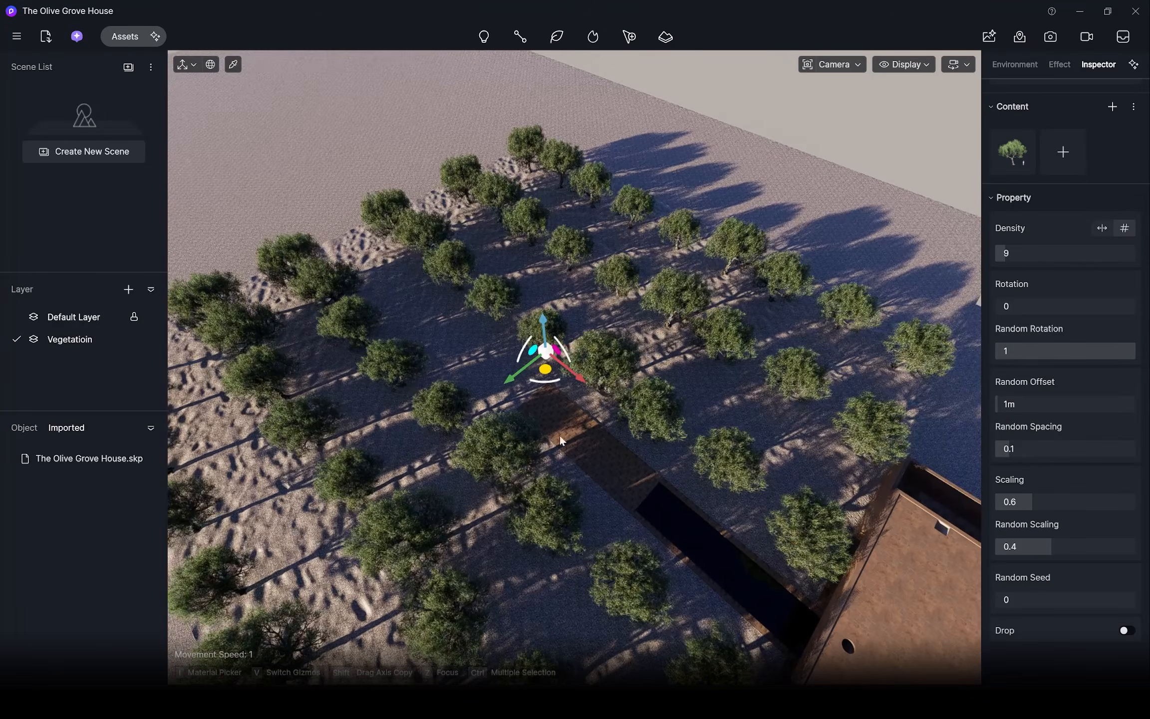
click(417, 310)
middle_drag(417, 311, 719, 529)
right_drag(718, 529, 820, 506)
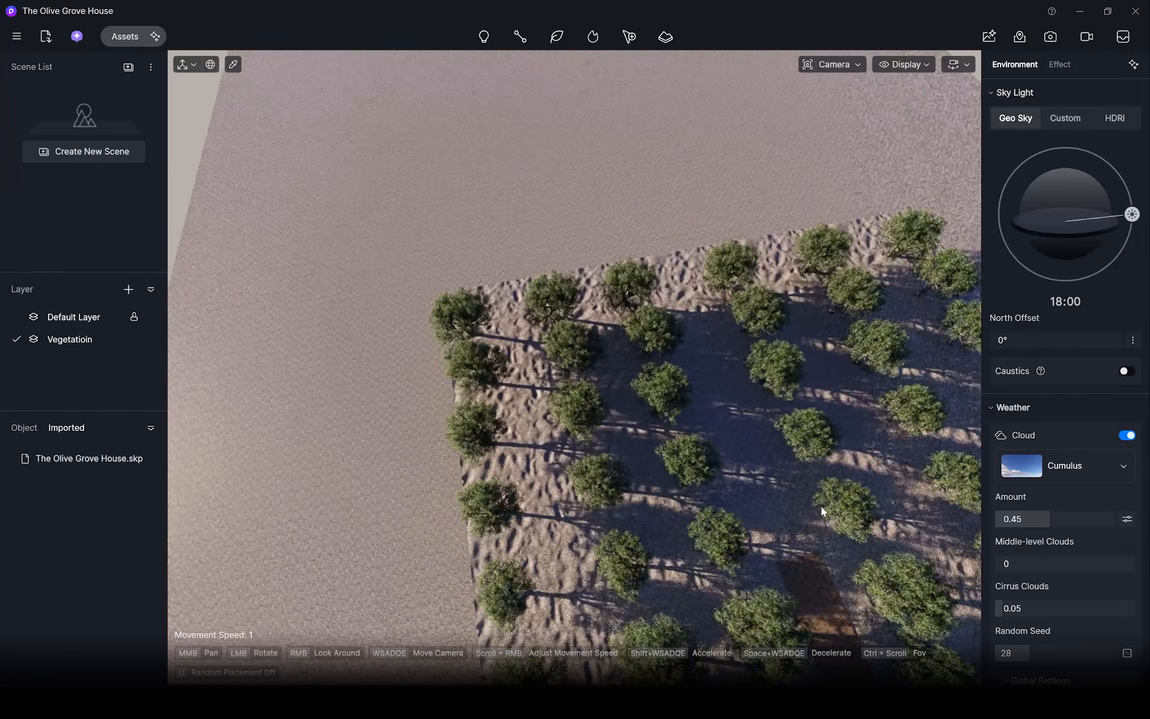
middle_drag(776, 470, 510, 232)
Step: Vary the random seeds of the copied tree rows, giving the outermost row a seed of 32
click(924, 533)
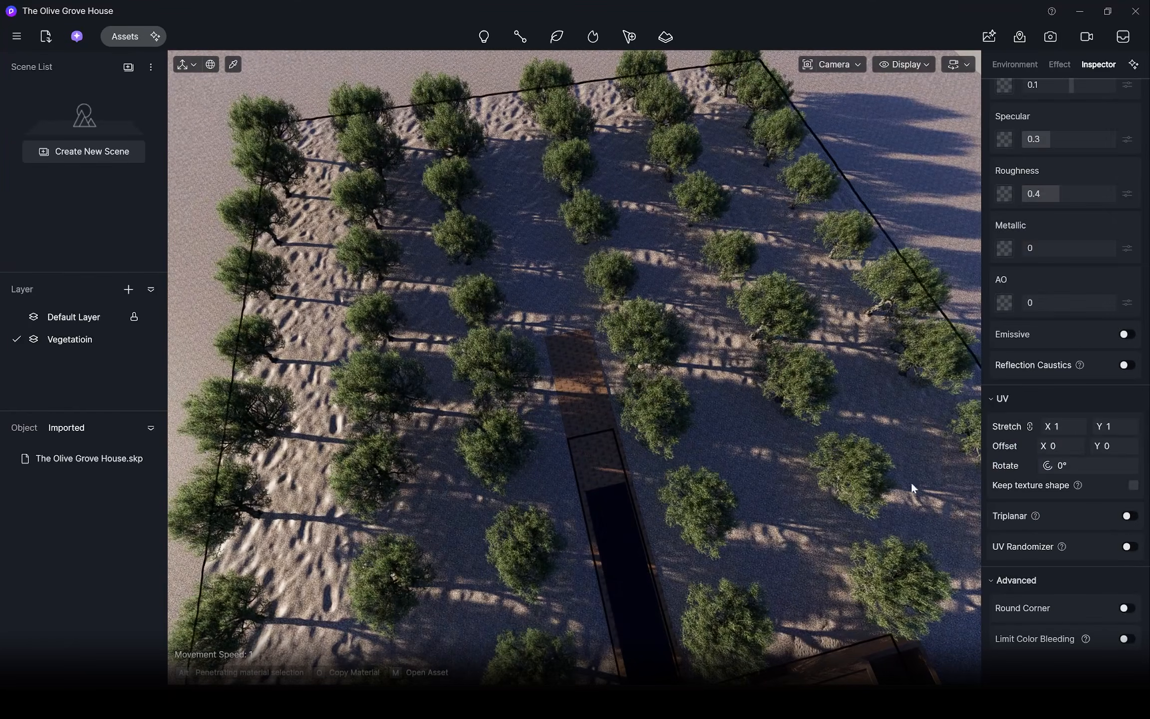
click(663, 333)
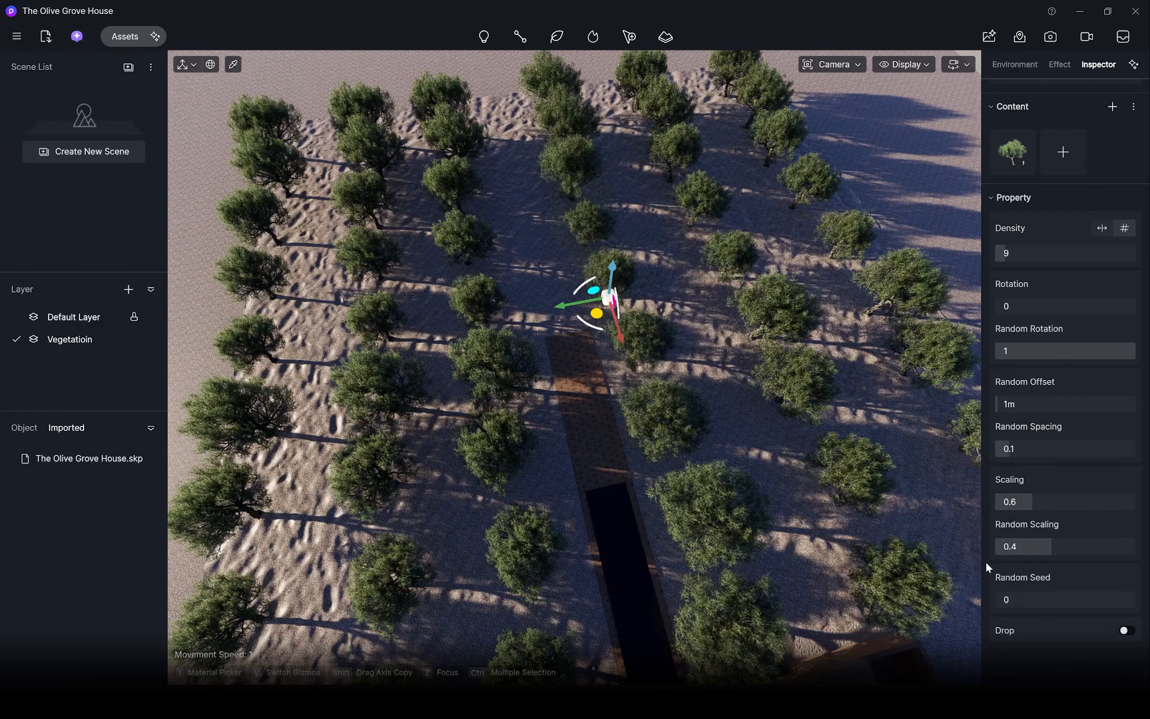
drag(1021, 603, 948, 353)
drag(1031, 600, 1067, 598)
click(383, 376)
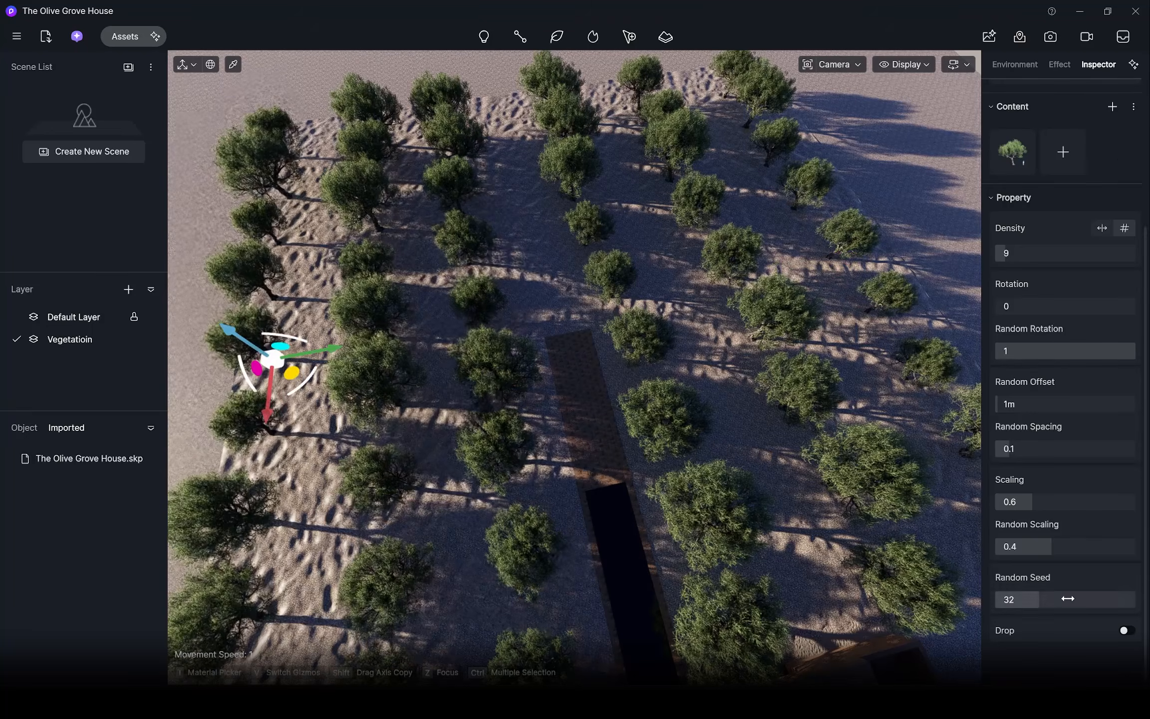
Step: Create a scatter area on the ground surrounding the grove, with a new active layer named Scatter
right_drag(794, 417, 718, 422)
click(613, 231)
middle_drag(613, 232, 597, 340)
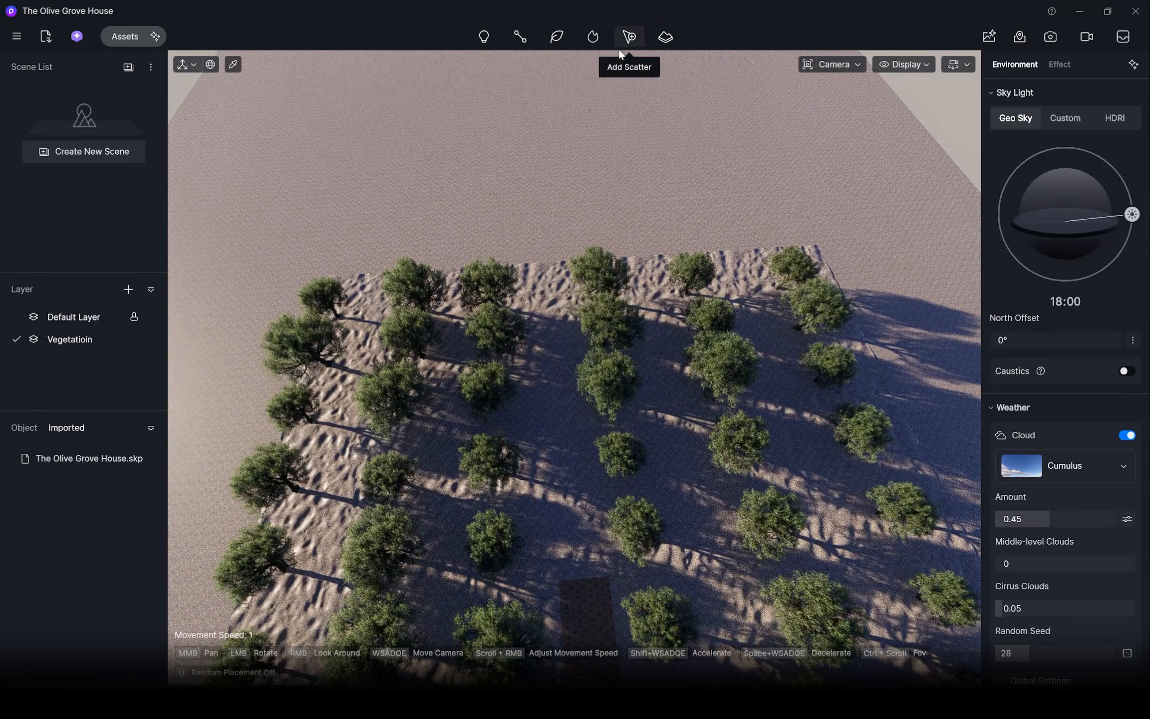
click(629, 36)
click(749, 98)
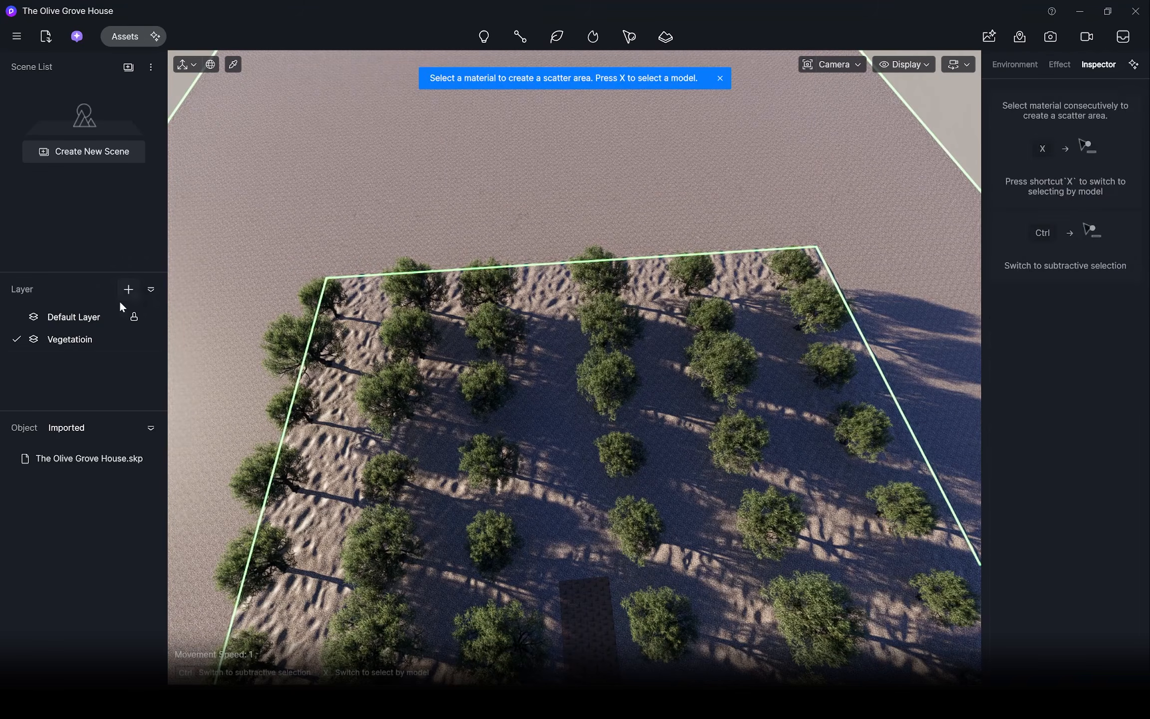
click(128, 289)
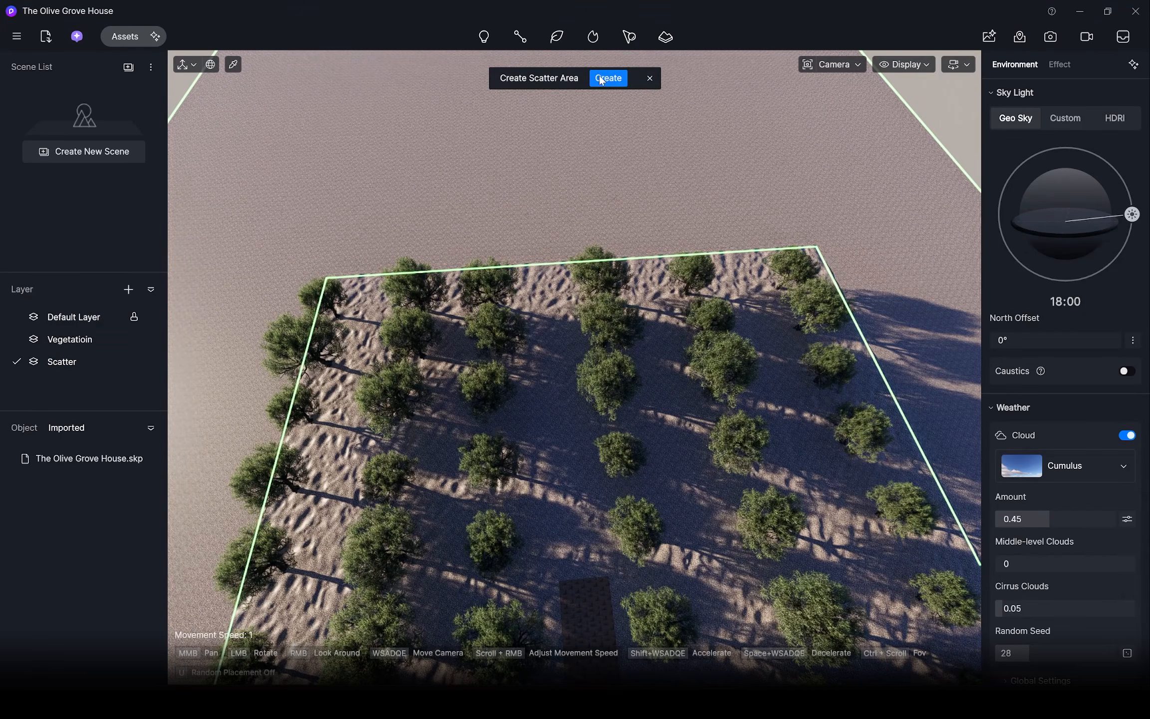
click(602, 80)
Step: Add the broadleaf Olea europaea 04 and the shrub Golden Privet 10 to the scatter area from the asset library
click(1088, 216)
click(413, 276)
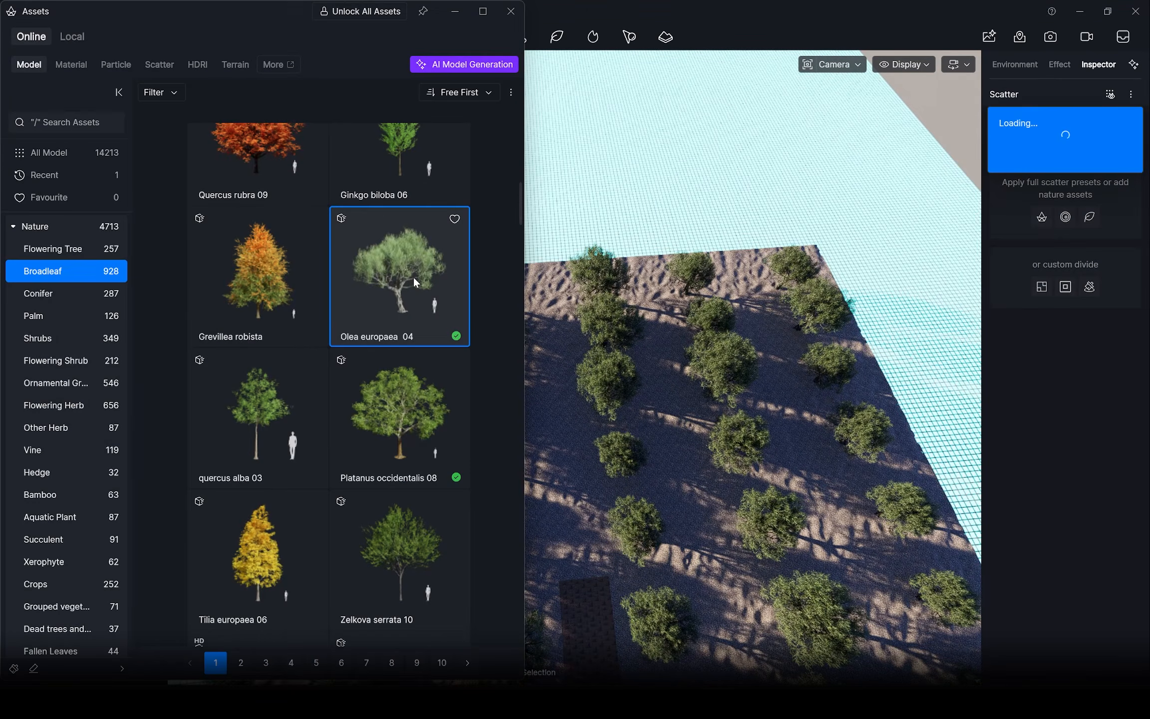
click(37, 338)
scroll(327, 457, down, 2)
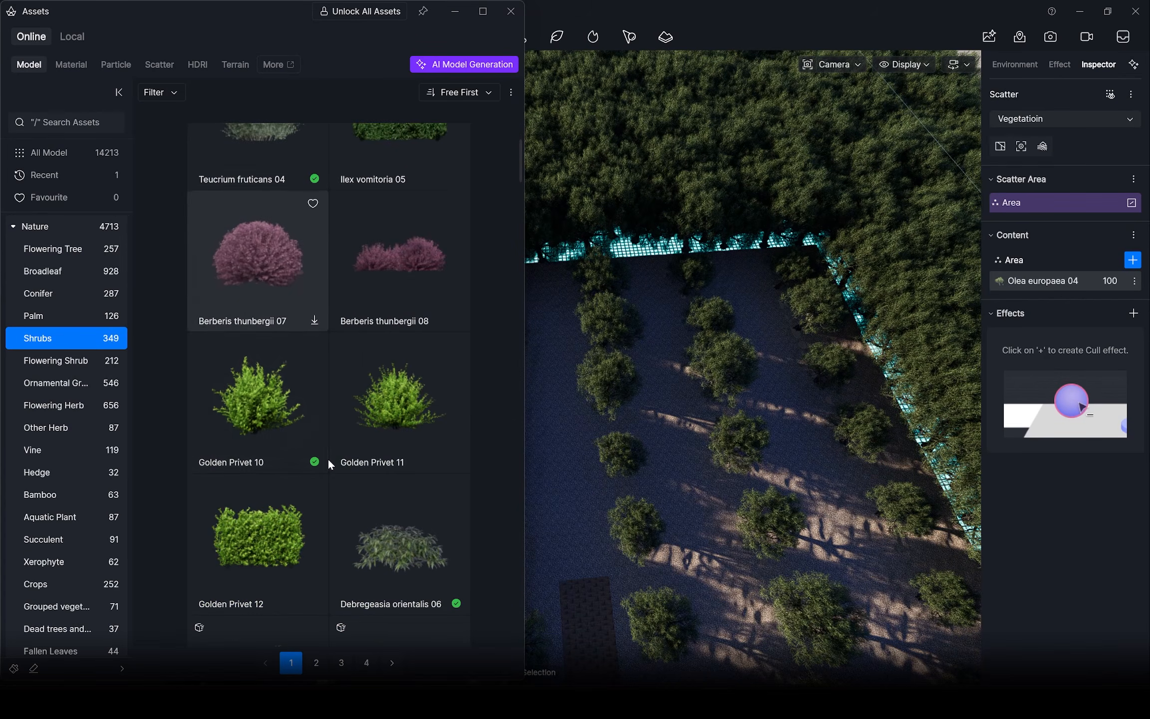
click(280, 411)
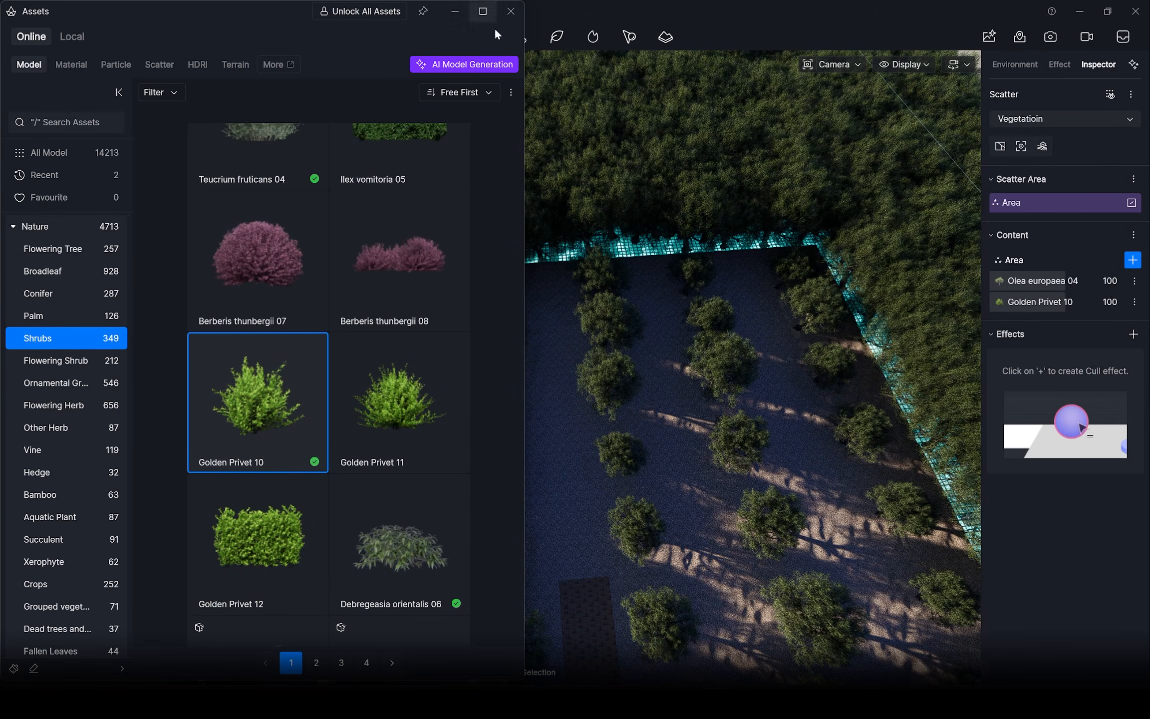
click(510, 12)
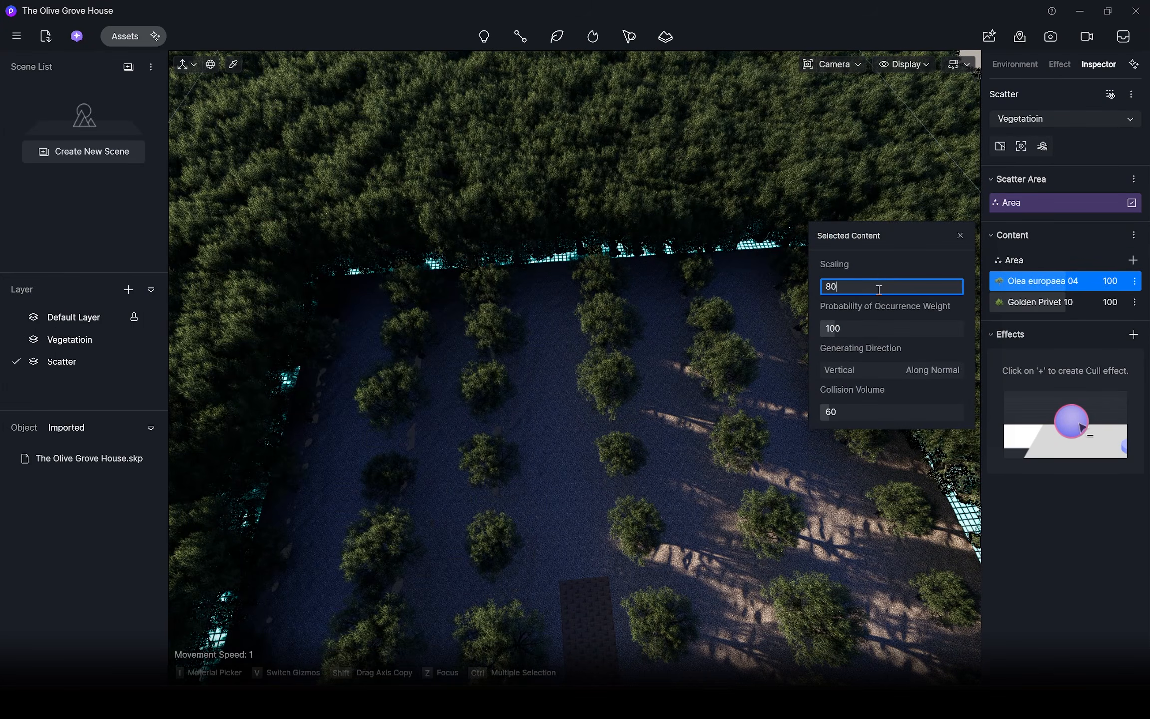
Step: Set Olea europaea 04's scaling to 80 and its probability of occurrence weight to 50
click(860, 328)
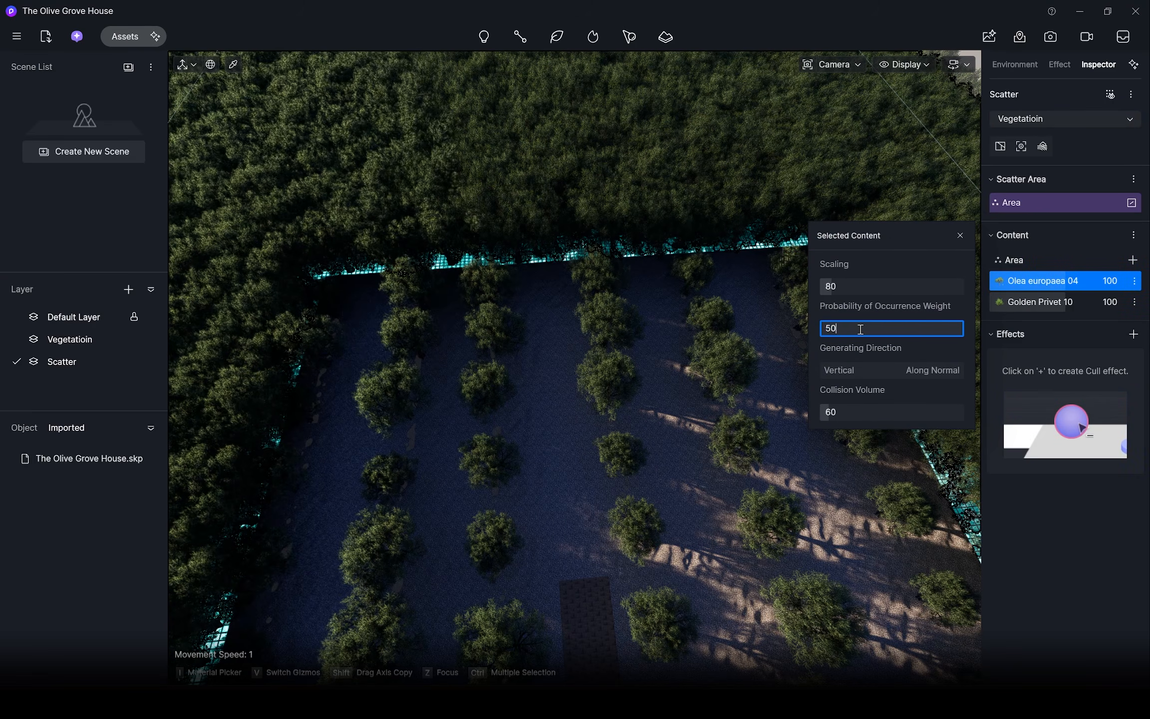
text(50)
key(Return)
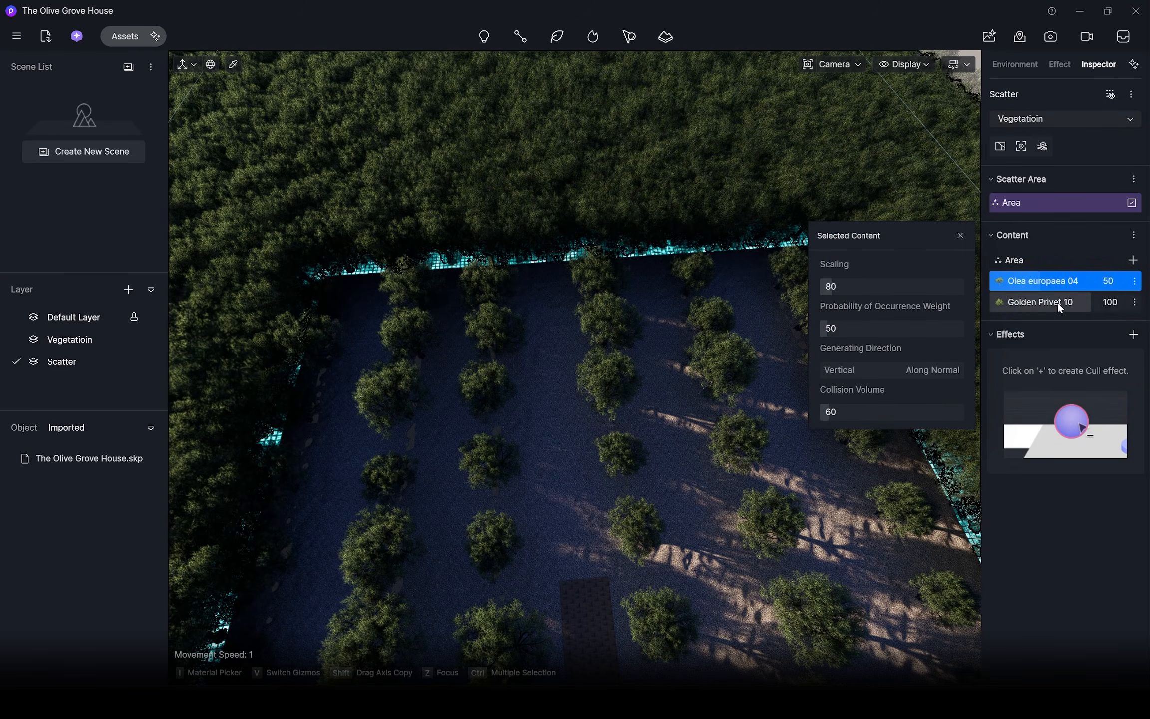
Step: Set Golden Privet 10's probability of occurrence weight to 400
click(1057, 302)
click(861, 333)
text(40)
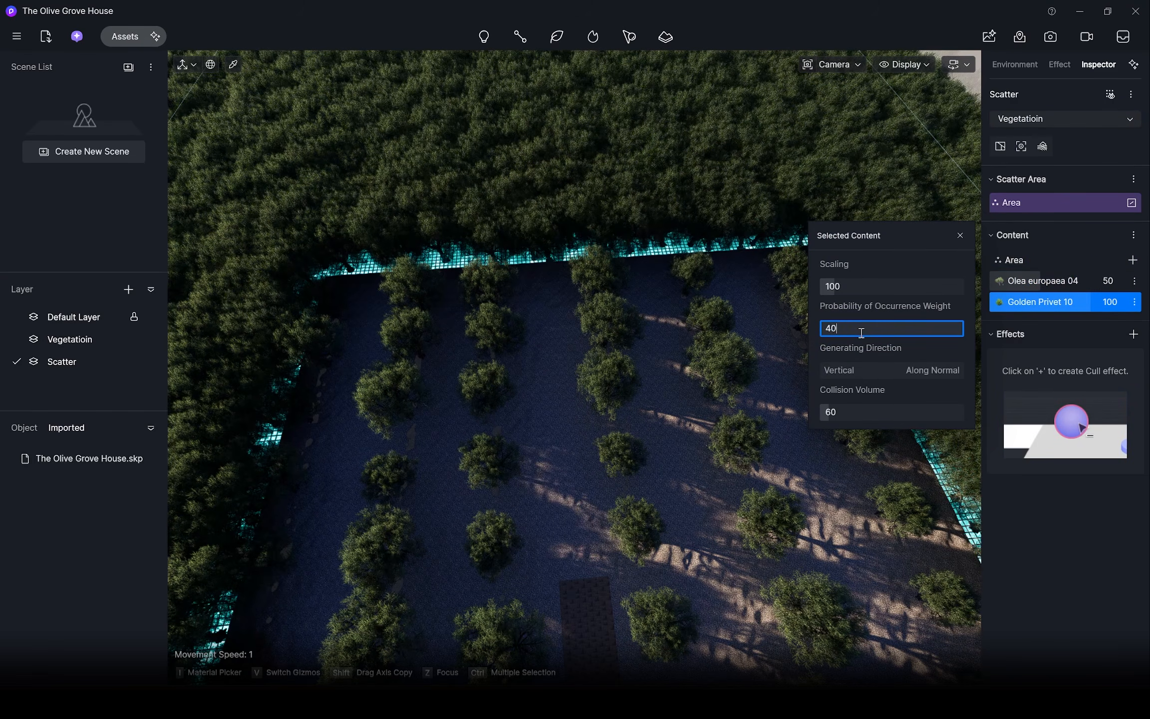
text(0)
key(Return)
Step: Show the scatter's detailed settings and open its distribution preset library
click(1130, 94)
click(1066, 119)
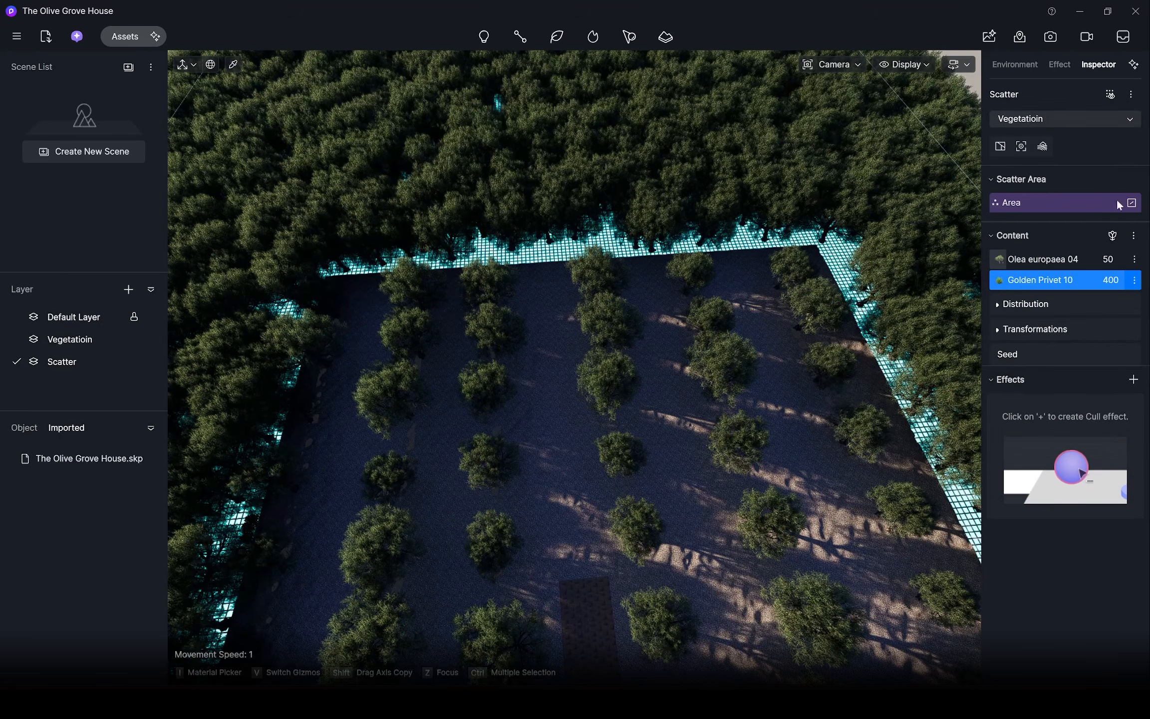
click(1019, 305)
click(1004, 354)
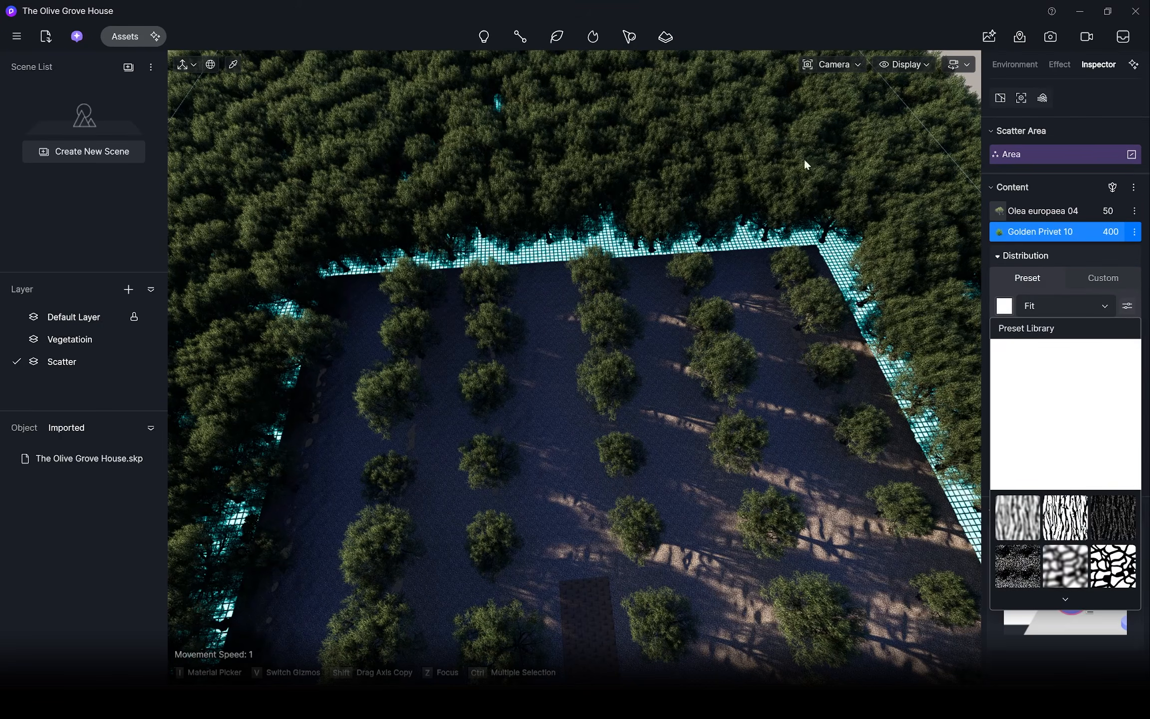
Step: Apply a speckled distribution preset to the scatter and set its density to 250pt/100㎡
scroll(1107, 555, down, 2)
click(1107, 559)
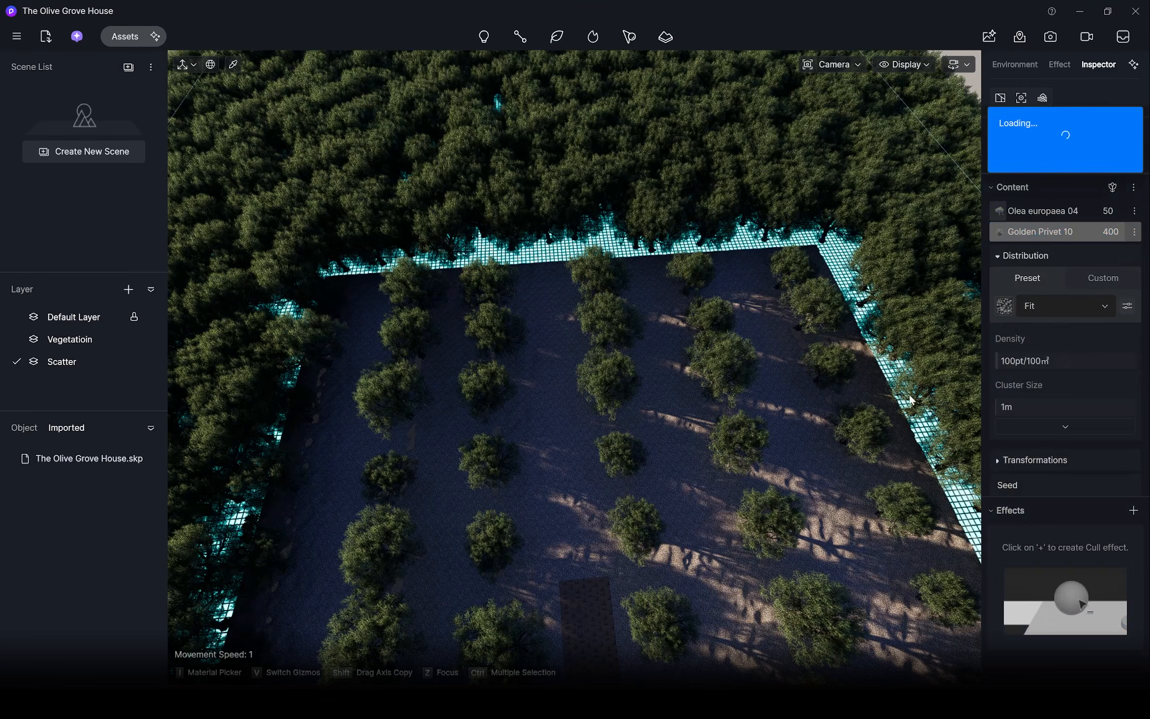
drag(1002, 364, 1007, 365)
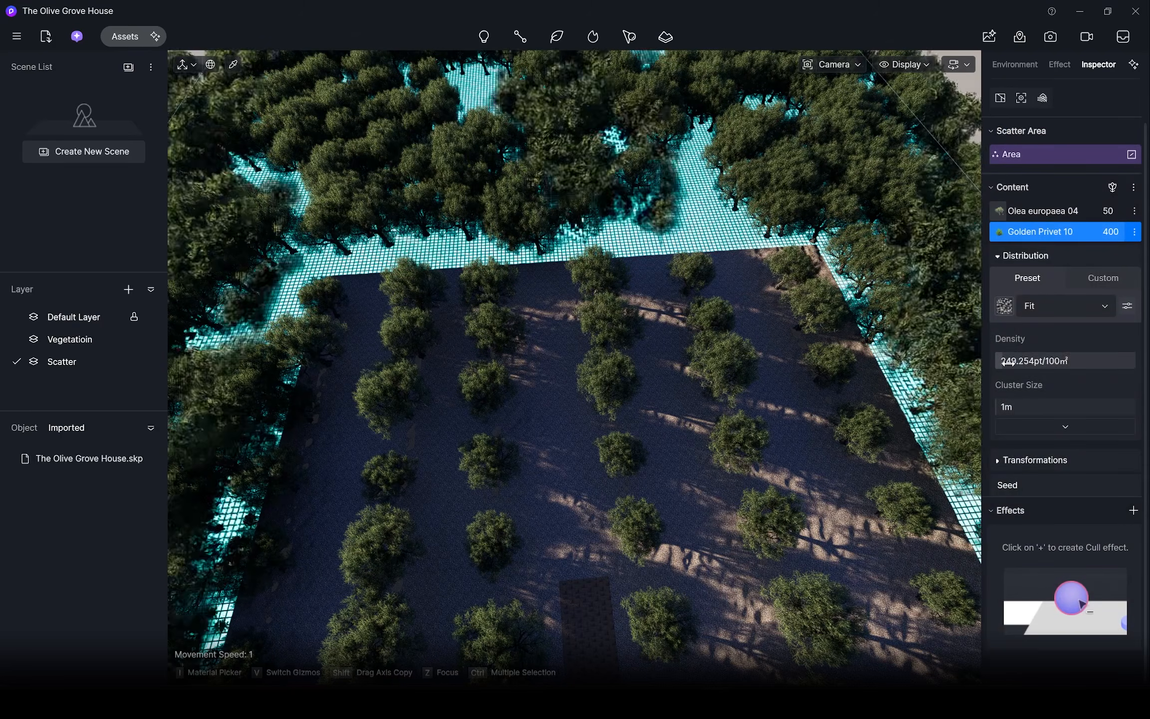
Step: Link the X, Y and Z axes of the scatter's random scaling
click(1024, 460)
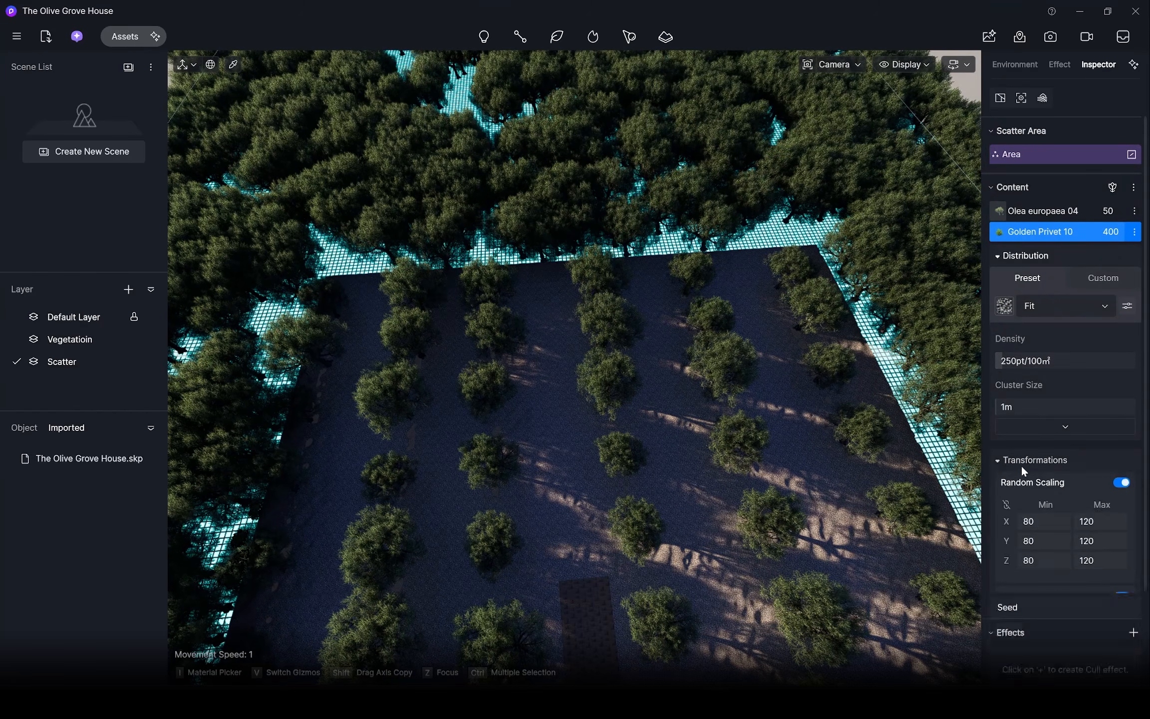
scroll(1146, 392, down, 4)
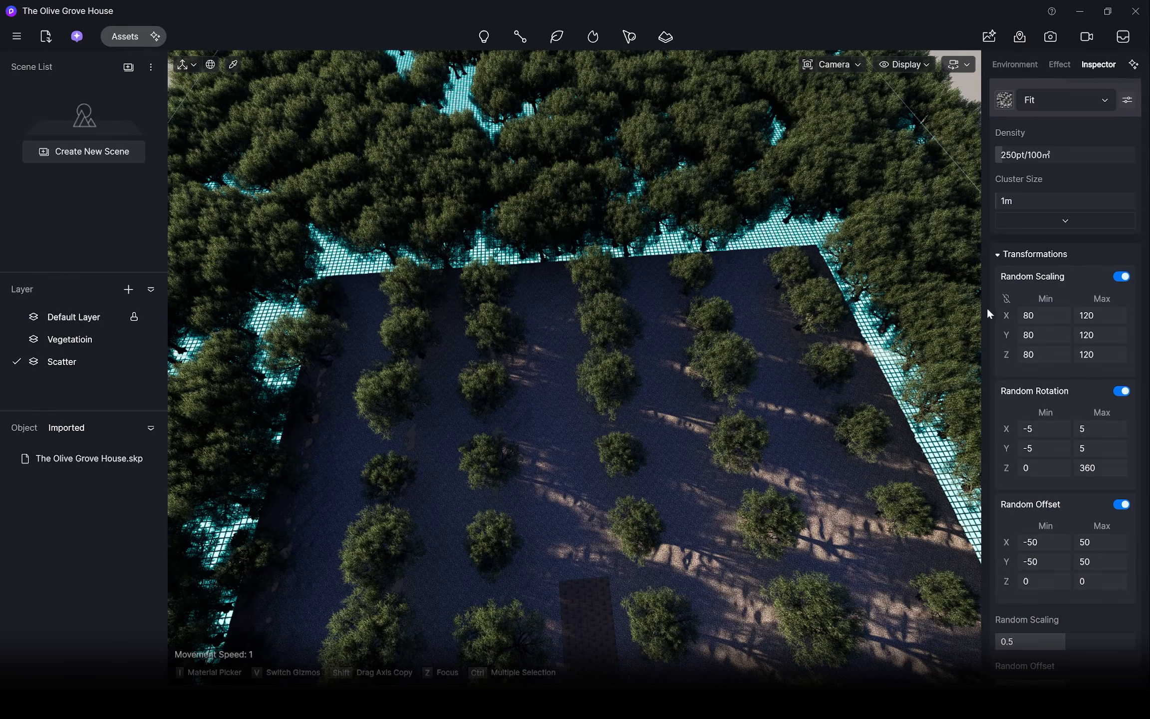
click(1005, 299)
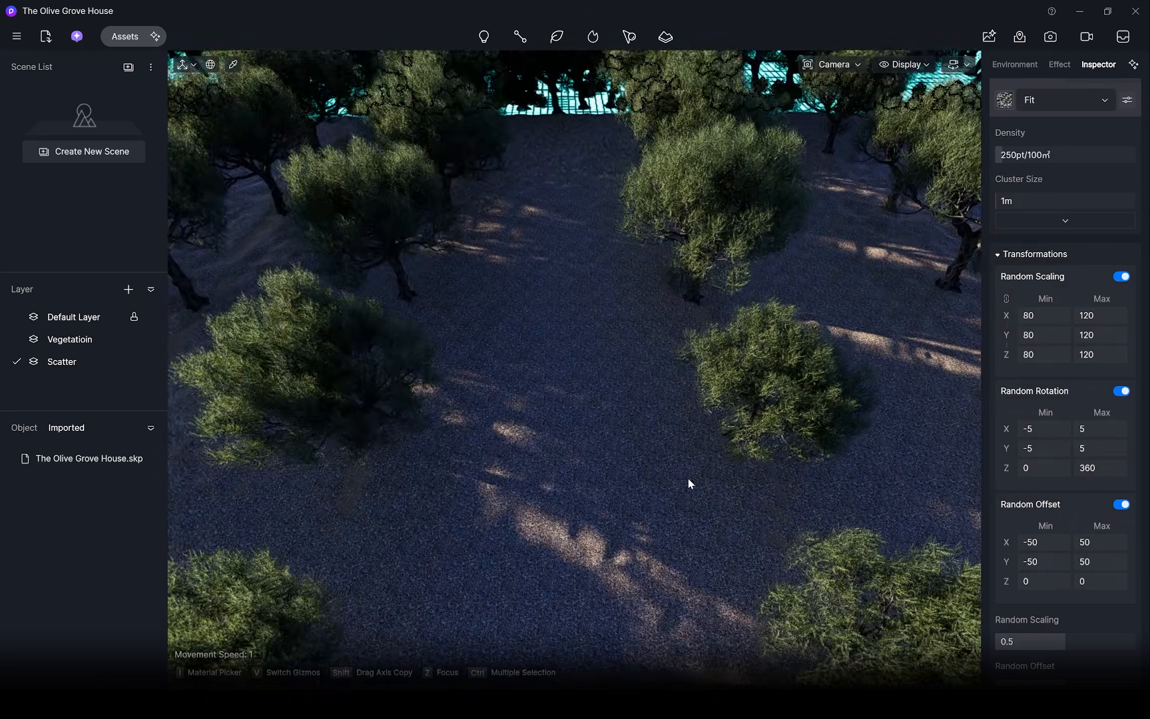
Step: Bring the view down to eye level along the paved path between the olive tree rows
scroll(687, 477, up, 3)
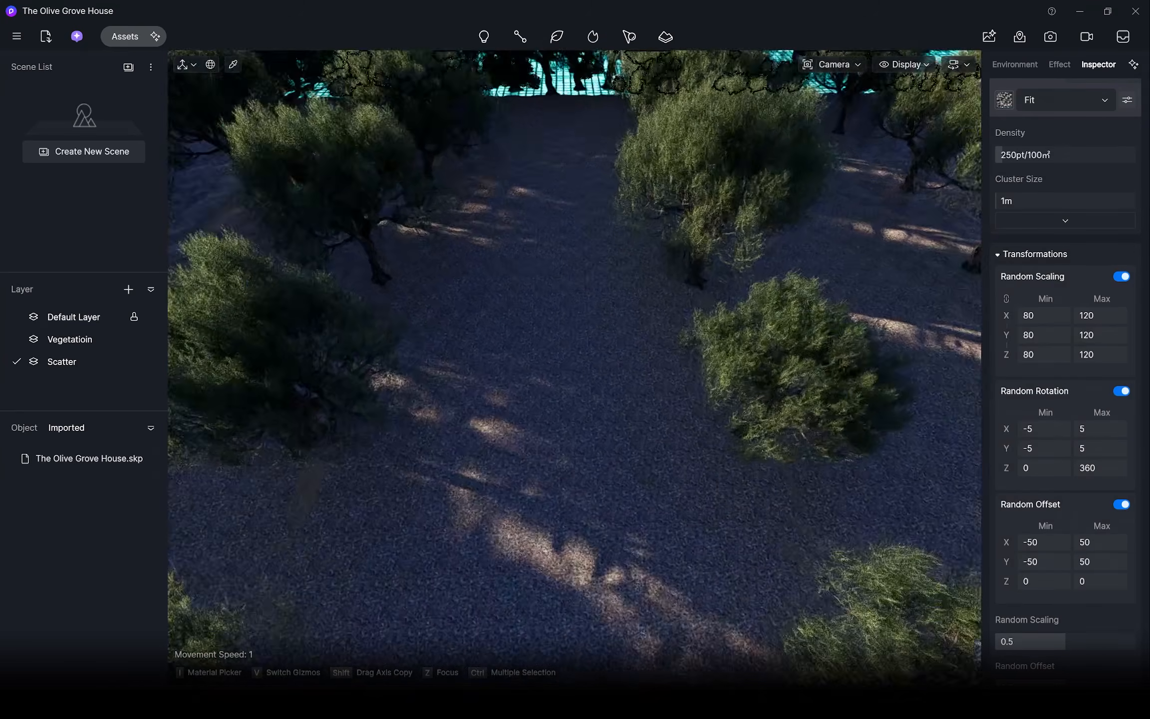
right_drag(566, 514, 566, 514)
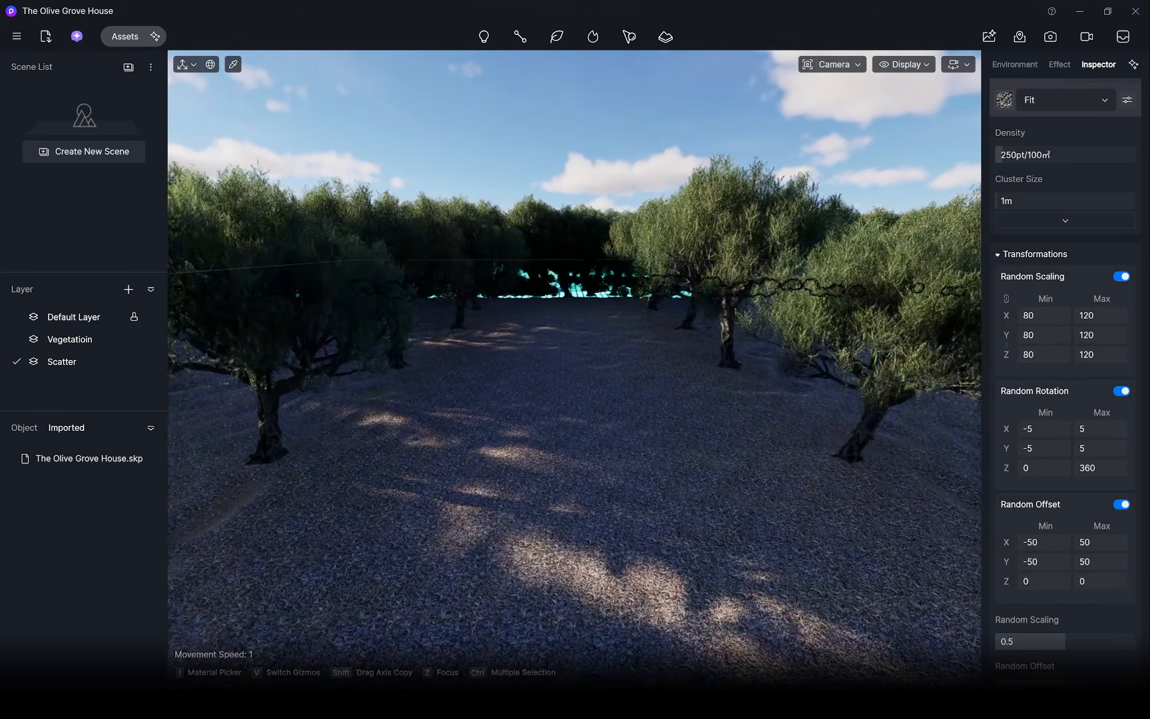
click(578, 430)
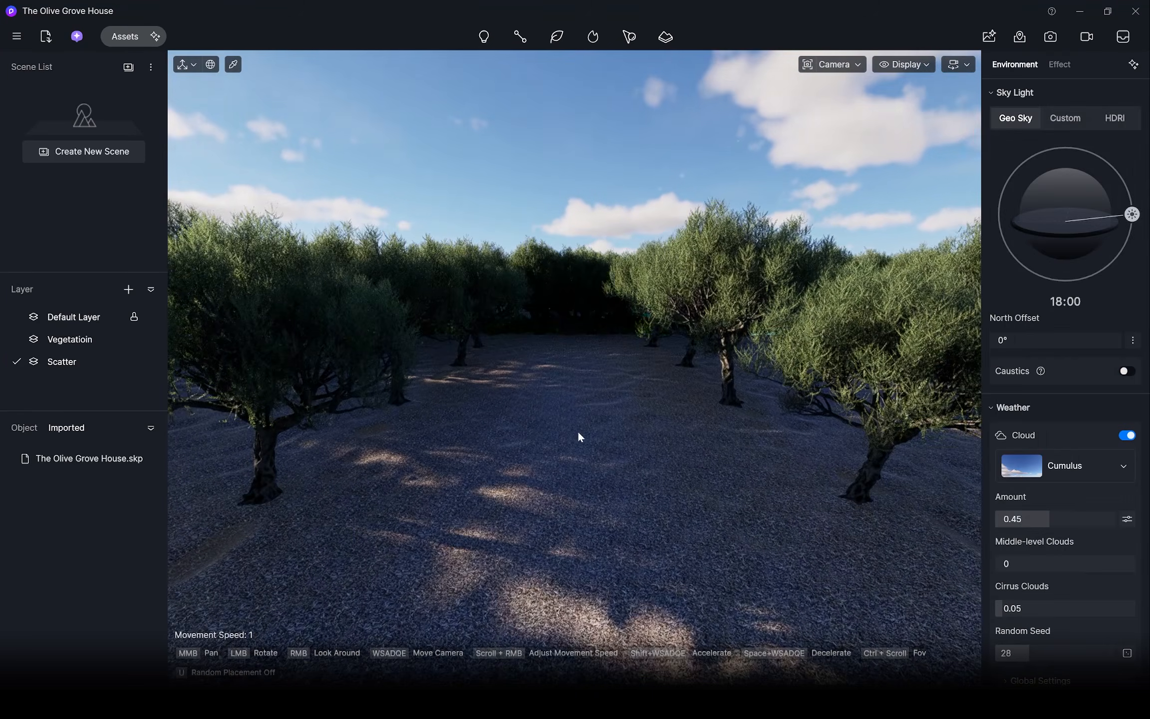
drag(577, 430, 564, 406)
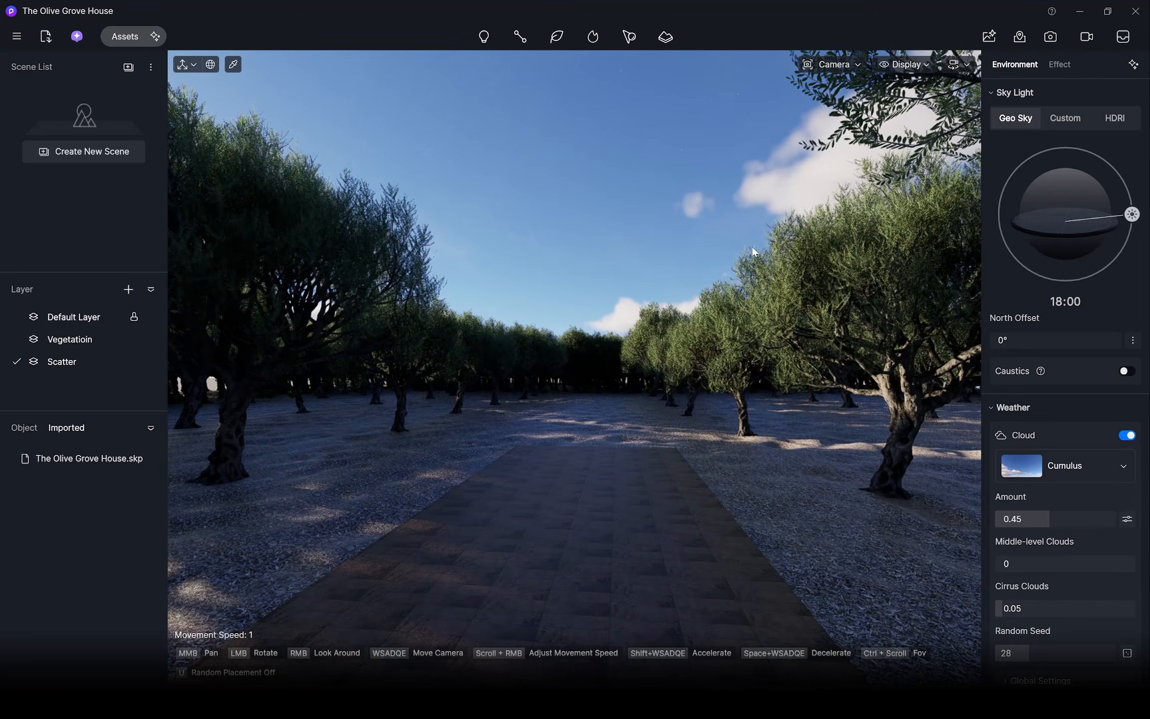
Step: Set the random scaling of Golden Privet 10 in the ground scatter to a minimum of 20 and a maximum of 80
click(624, 406)
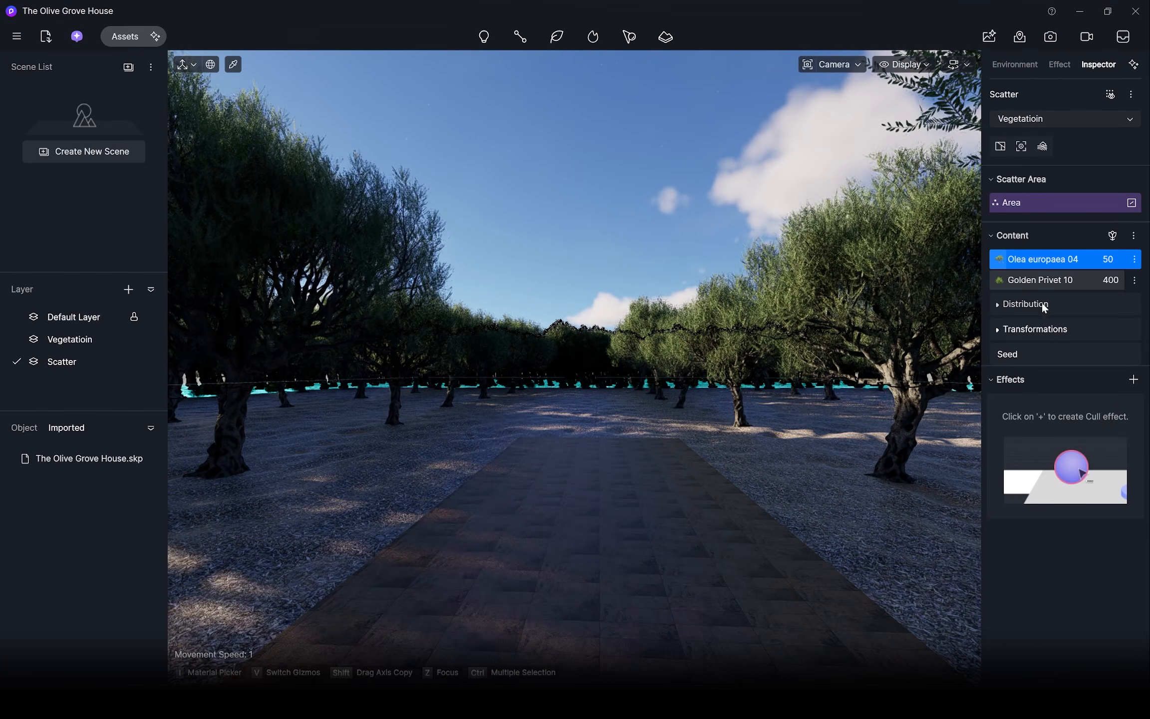
click(1046, 330)
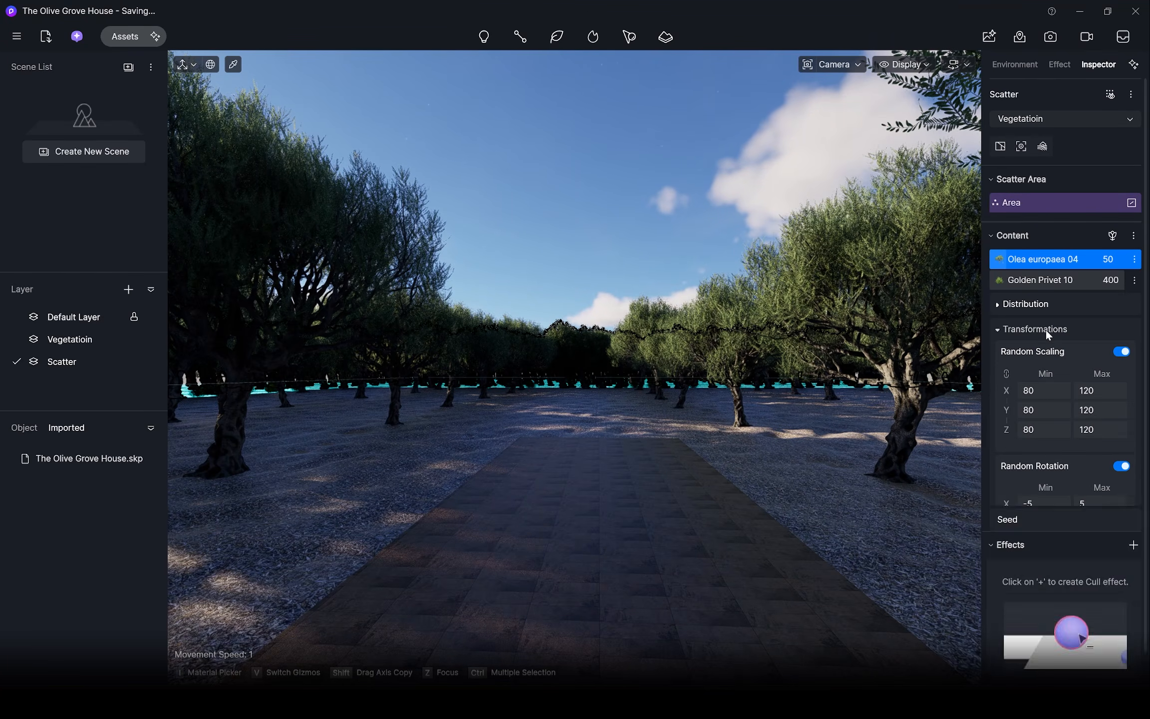
click(1050, 392)
text(20)
key(Return)
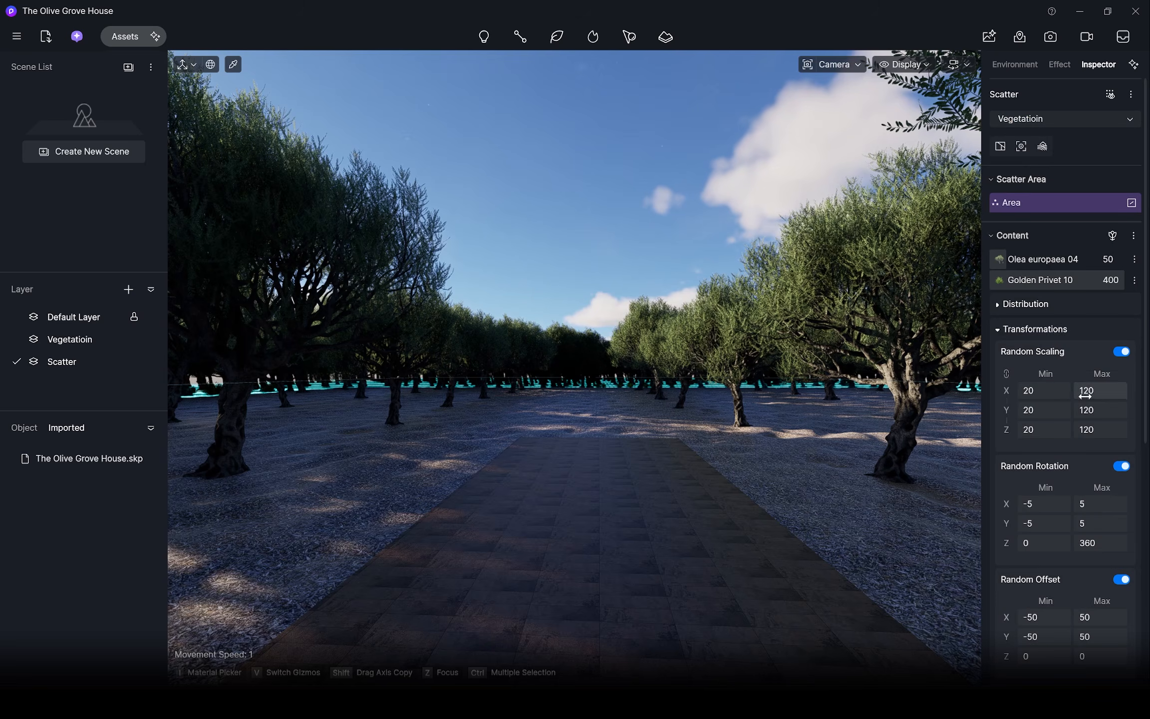
text(80)
key(Return)
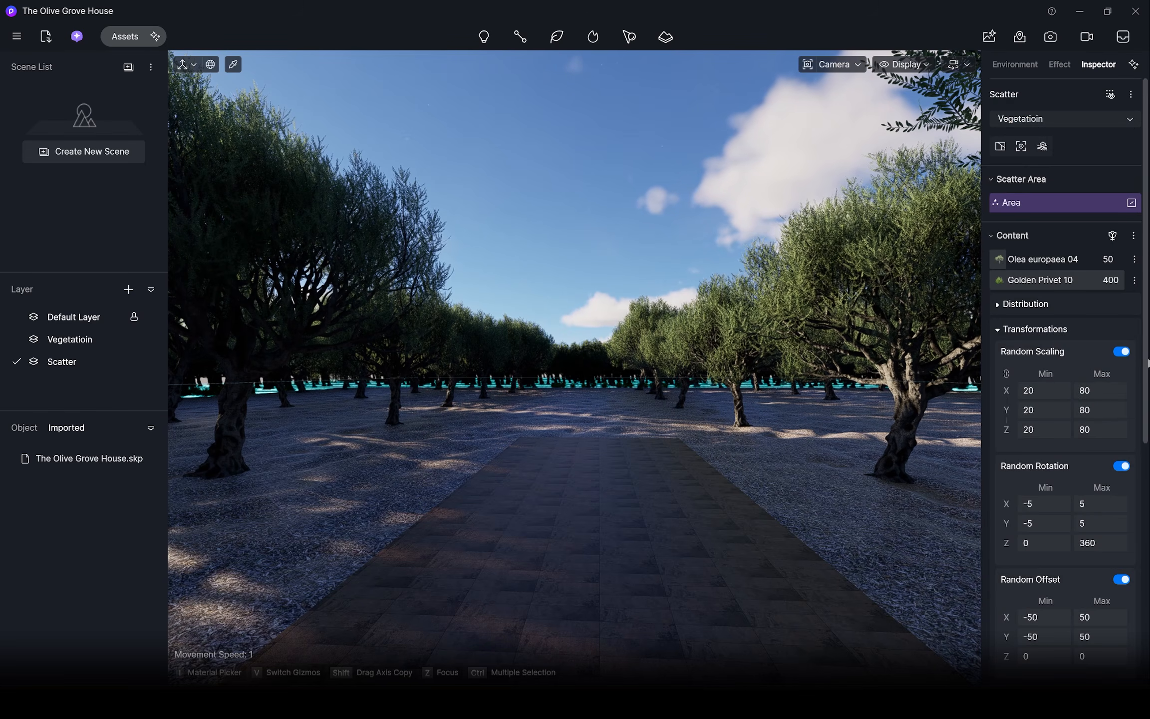
Step: Raise the scatter's overall random scaling strength to 1
scroll(1147, 363, down, 5)
drag(1134, 432, 1142, 432)
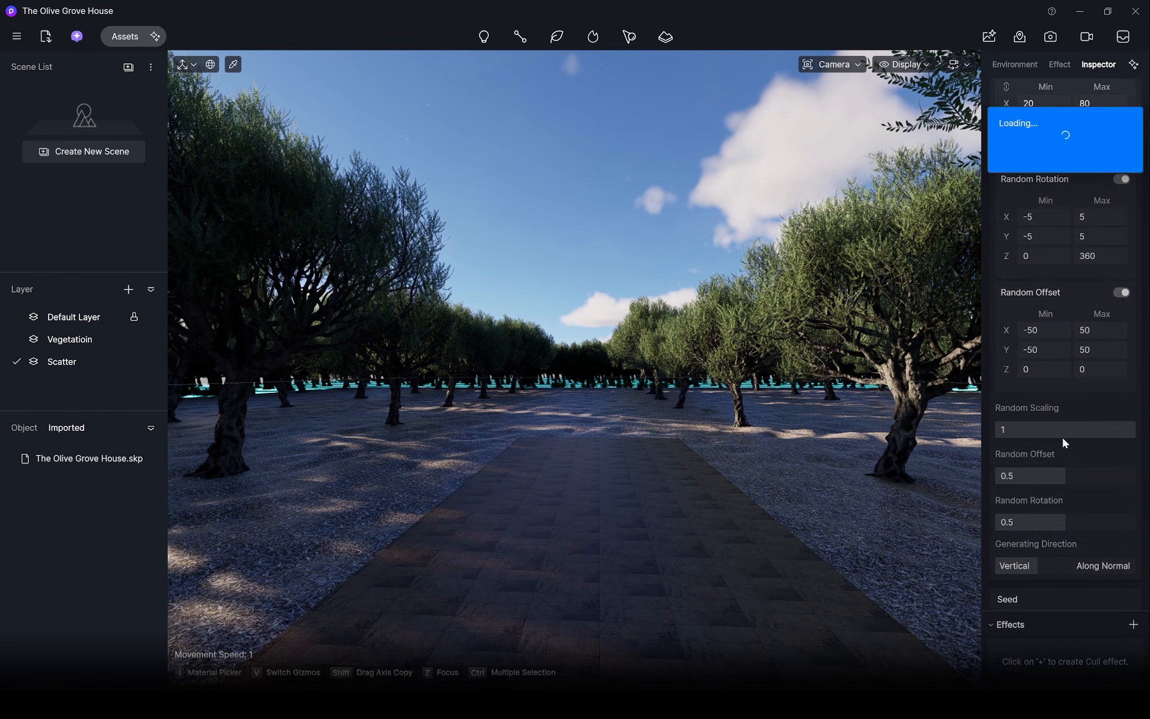
scroll(605, 368, down, 5)
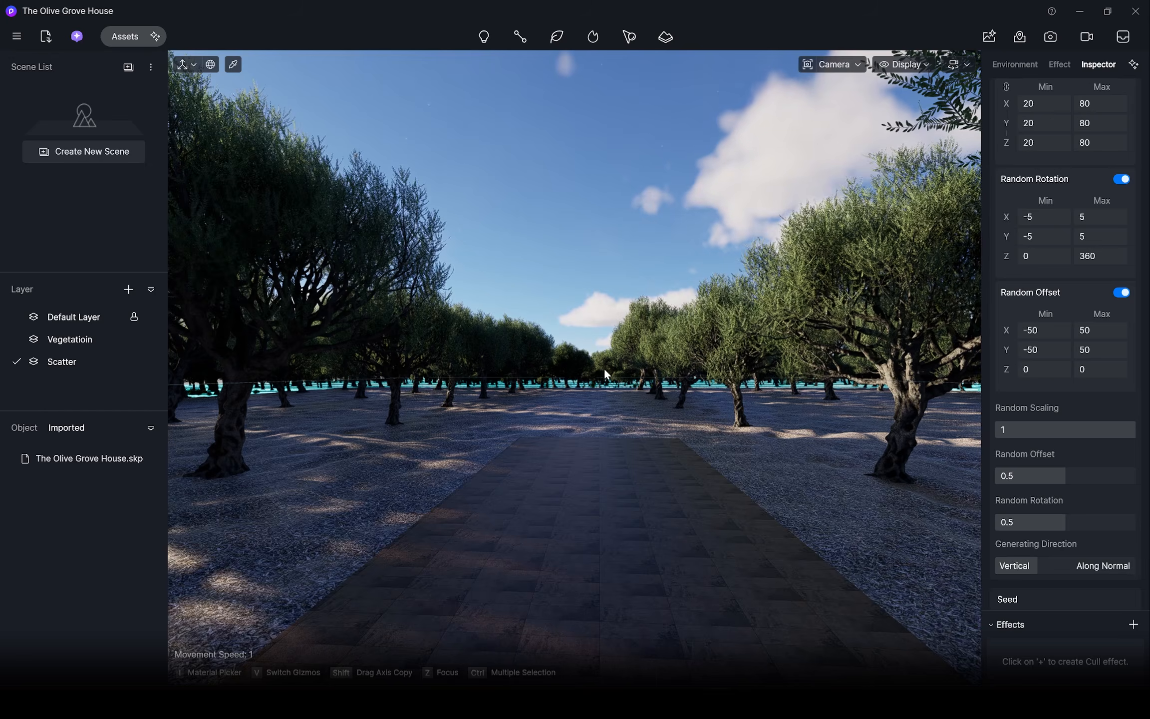
Step: Examine the scattered privet shrubs between the olive trees from ground level
scroll(554, 373, up, 10)
scroll(651, 407, up, 3)
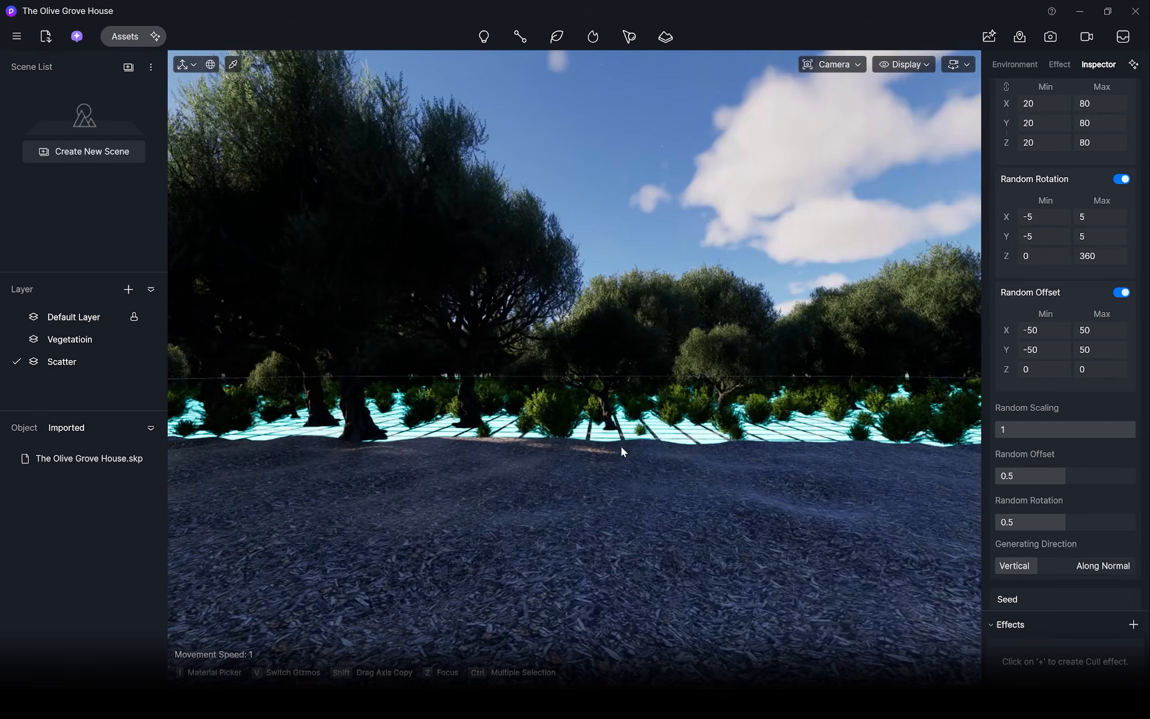
click(621, 446)
middle_drag(613, 454, 594, 686)
scroll(654, 490, down, 4)
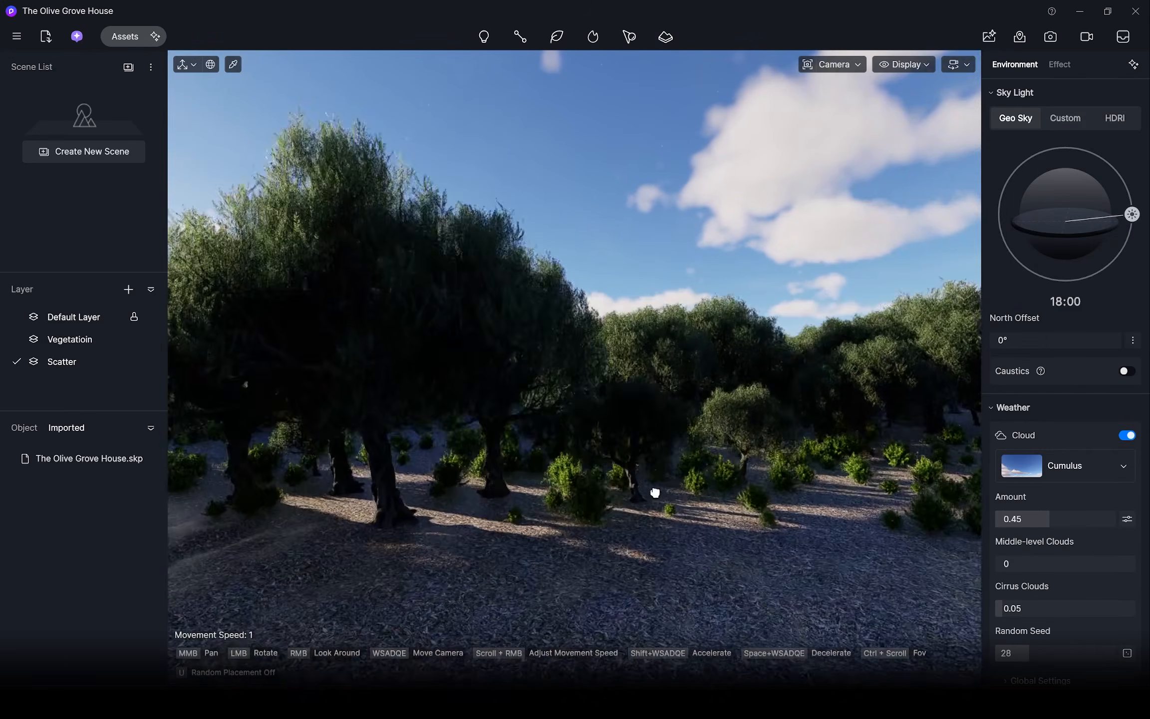
middle_drag(654, 490, 676, 403)
scroll(675, 403, down, 5)
right_drag(619, 394, 599, 322)
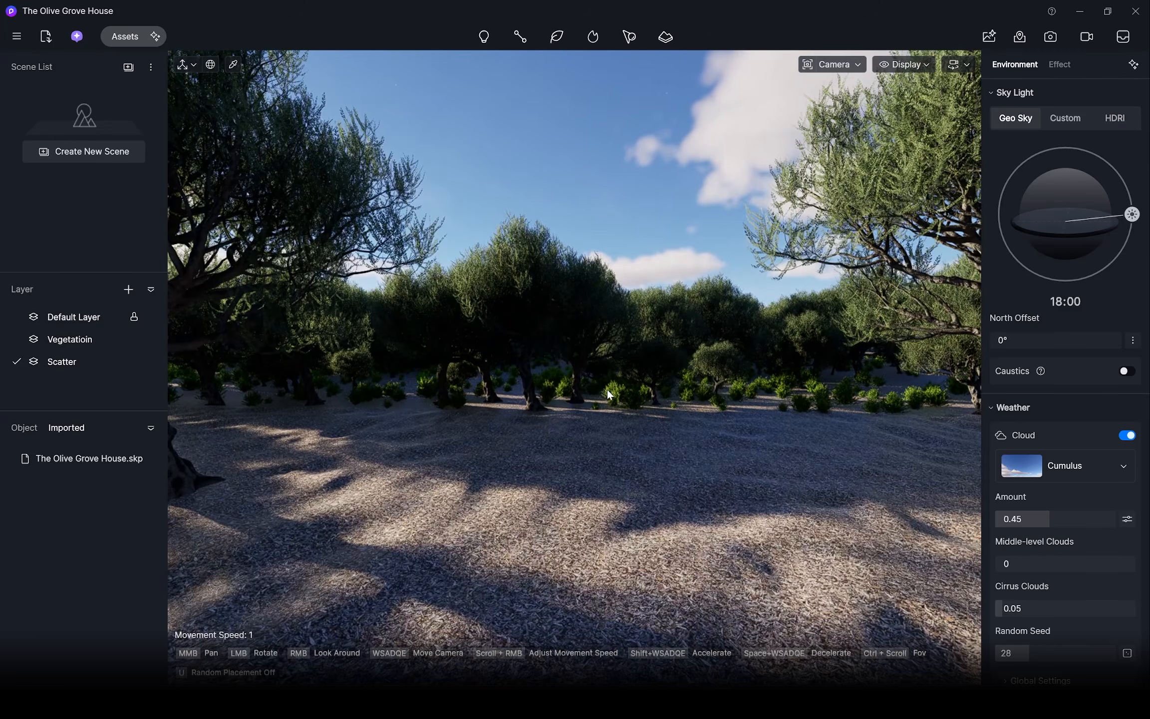
scroll(602, 349, up, 4)
scroll(601, 346, down, 3)
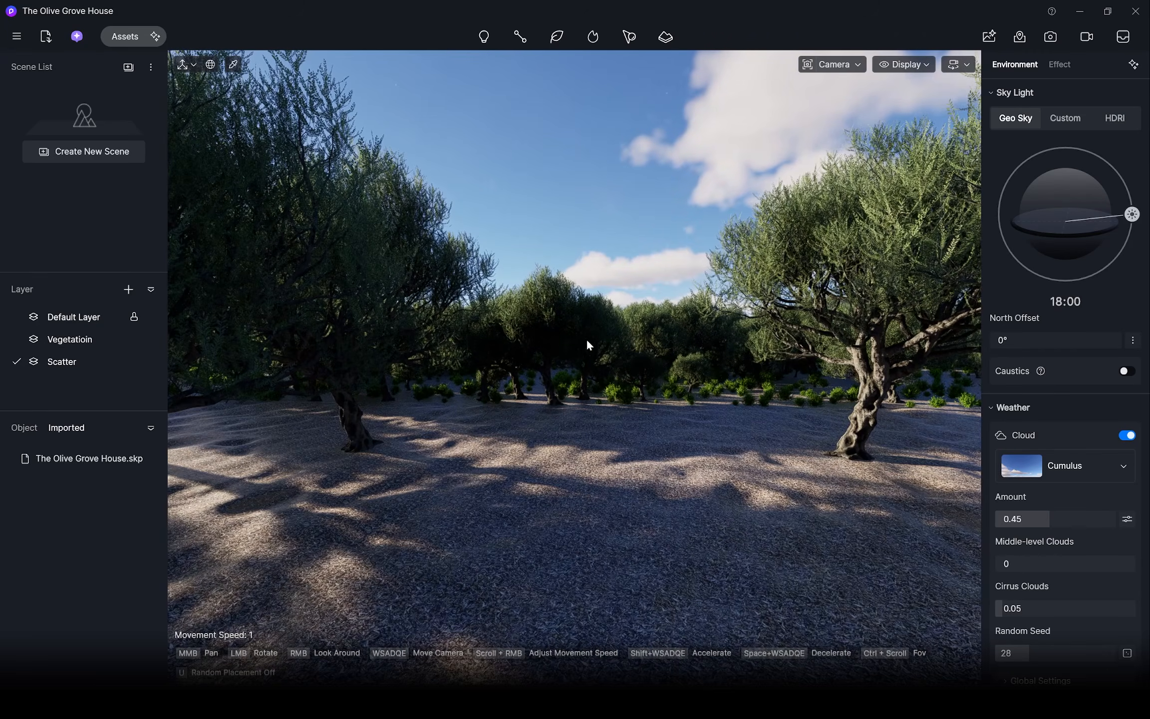
Step: Examine the layout of the olive tree rows and the surrounding grove from above, back to the paved path
drag(588, 344, 692, 506)
scroll(693, 506, down, 5)
middle_drag(549, 324, 534, 352)
drag(533, 353, 621, 374)
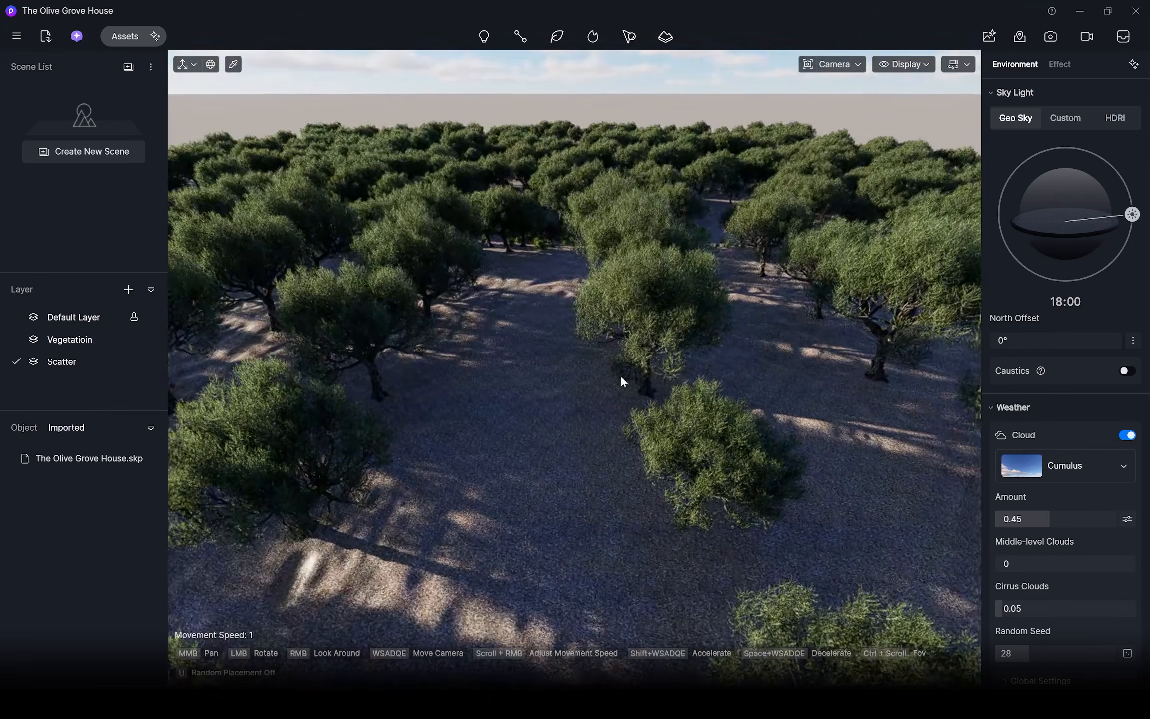
scroll(618, 372, down, 5)
middle_drag(619, 371, 563, 322)
drag(563, 322, 568, 349)
scroll(575, 319, down, 3)
scroll(576, 320, down, 4)
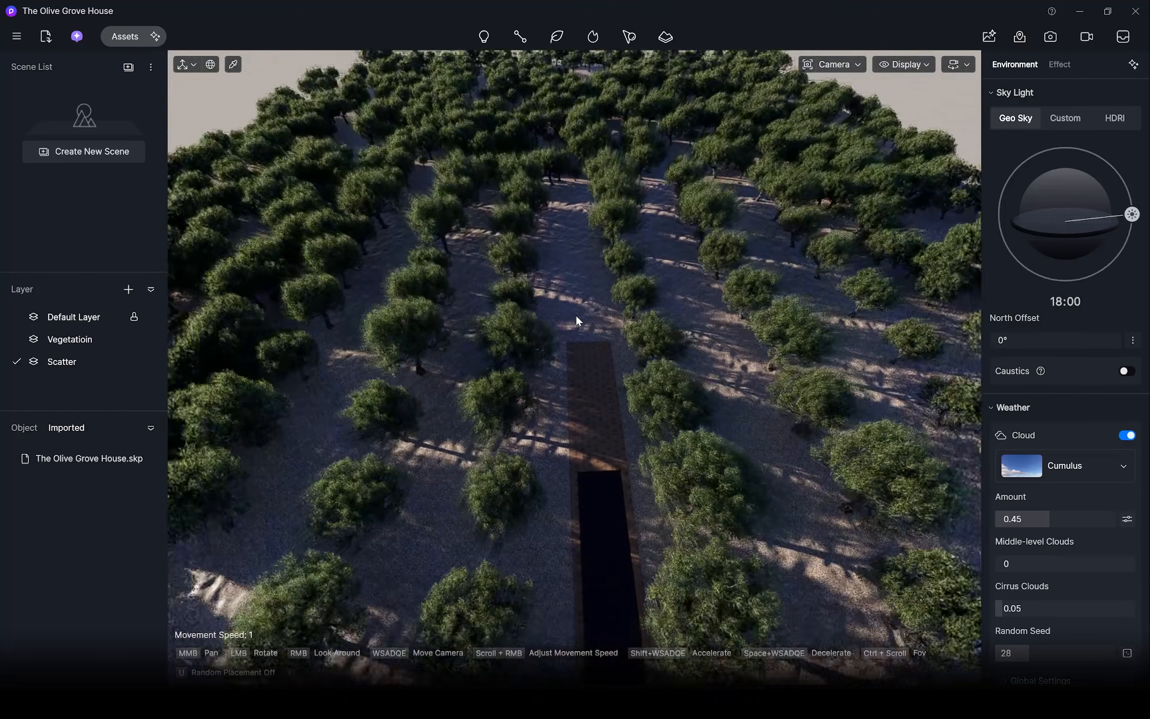
Step: Enter still image mode and set the camera to a 35 mm focal length with a 16:9 aspect ratio
click(1050, 37)
mouse_move(844, 73)
click(810, 166)
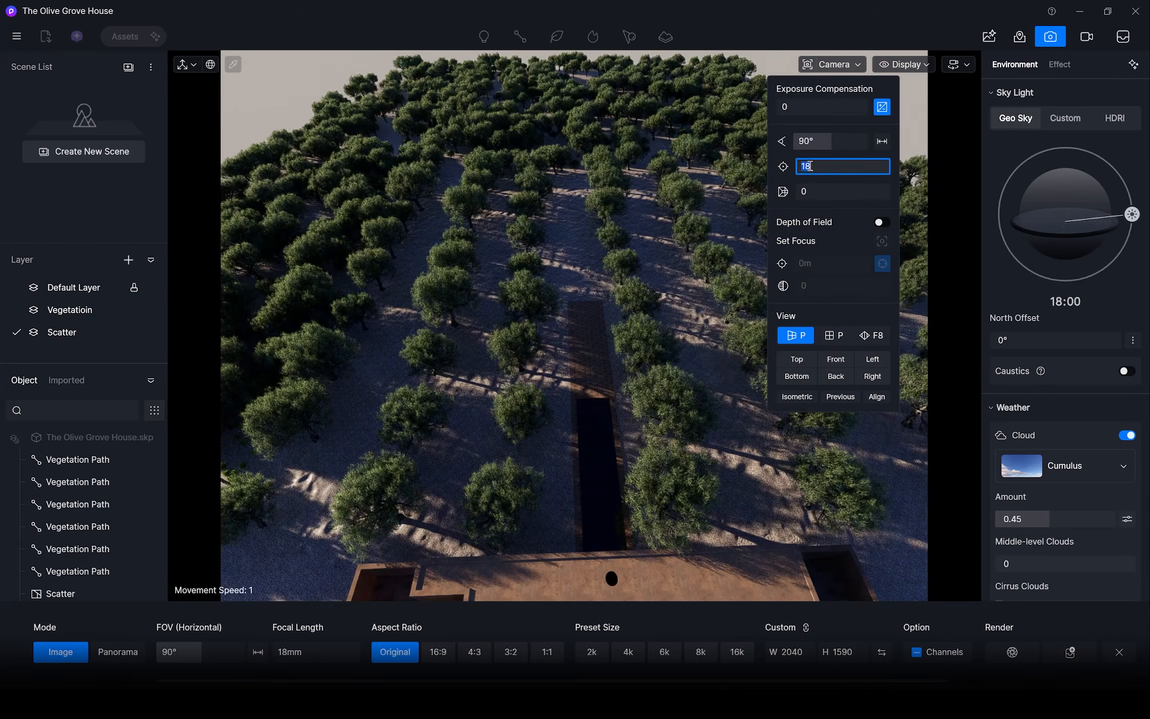
text(35)
key(Return)
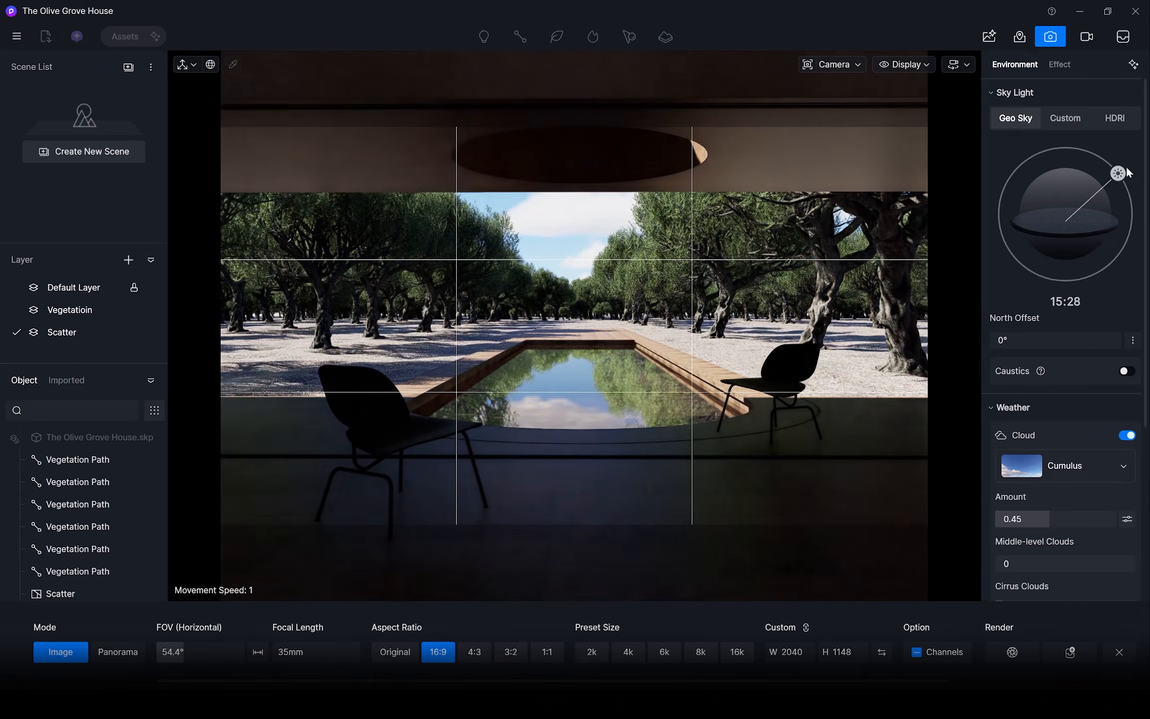
Step: Set the sun time to 17:21 and the north offset to 70.5°, framing the pool from inside the house
drag(1120, 216, 1106, 299)
drag(1080, 340, 1078, 339)
right_drag(619, 439, 617, 404)
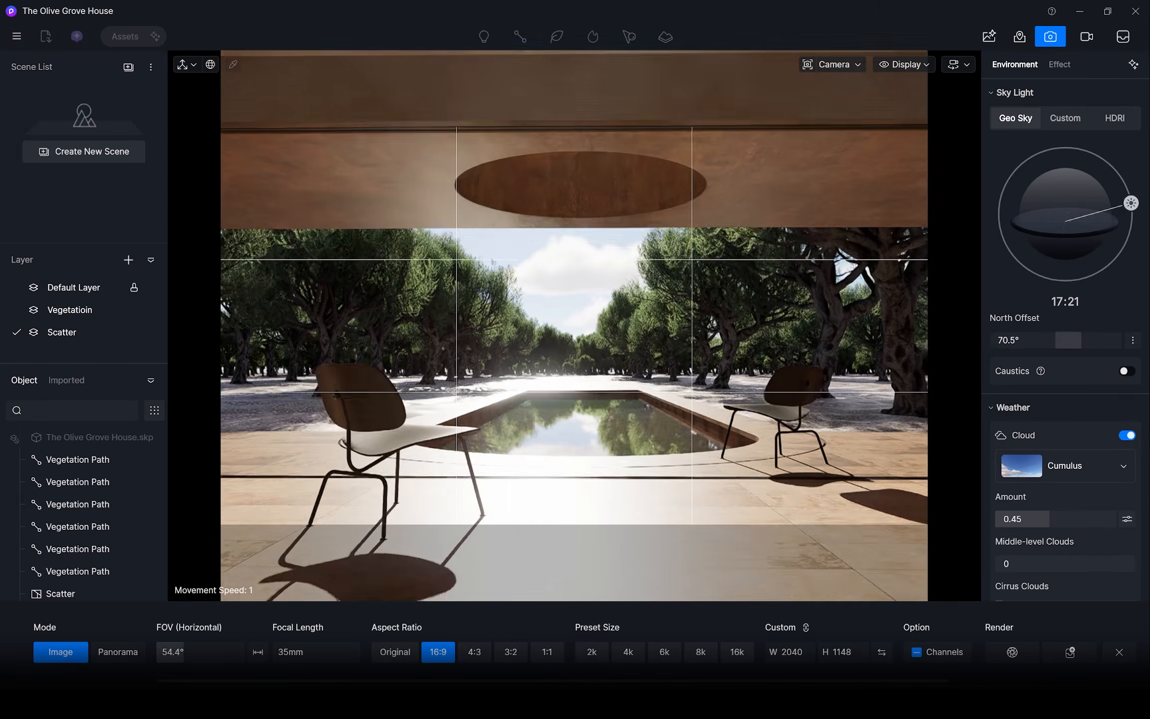
middle_drag(621, 415, 613, 449)
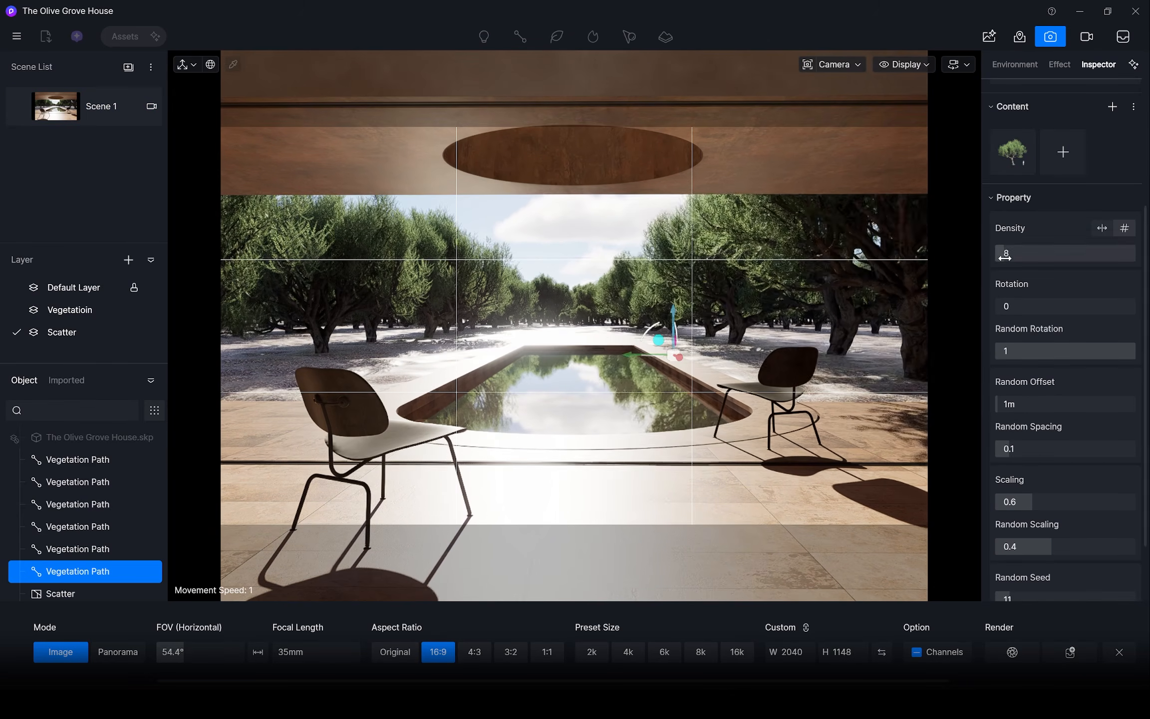
Step: Leave still image mode, add a terrain around the grove and create a new layer named Terrain
middle_drag(622, 323, 526, 370)
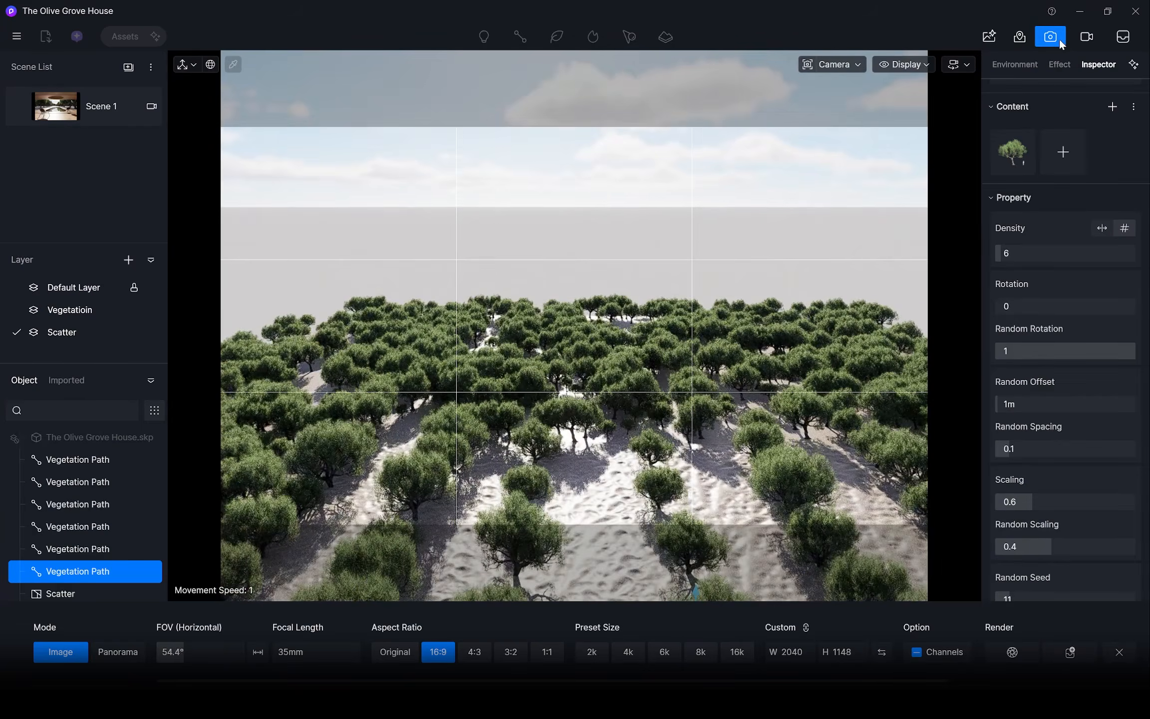
click(1058, 40)
scroll(559, 385, up, 5)
right_drag(560, 385, 585, 399)
scroll(585, 399, down, 5)
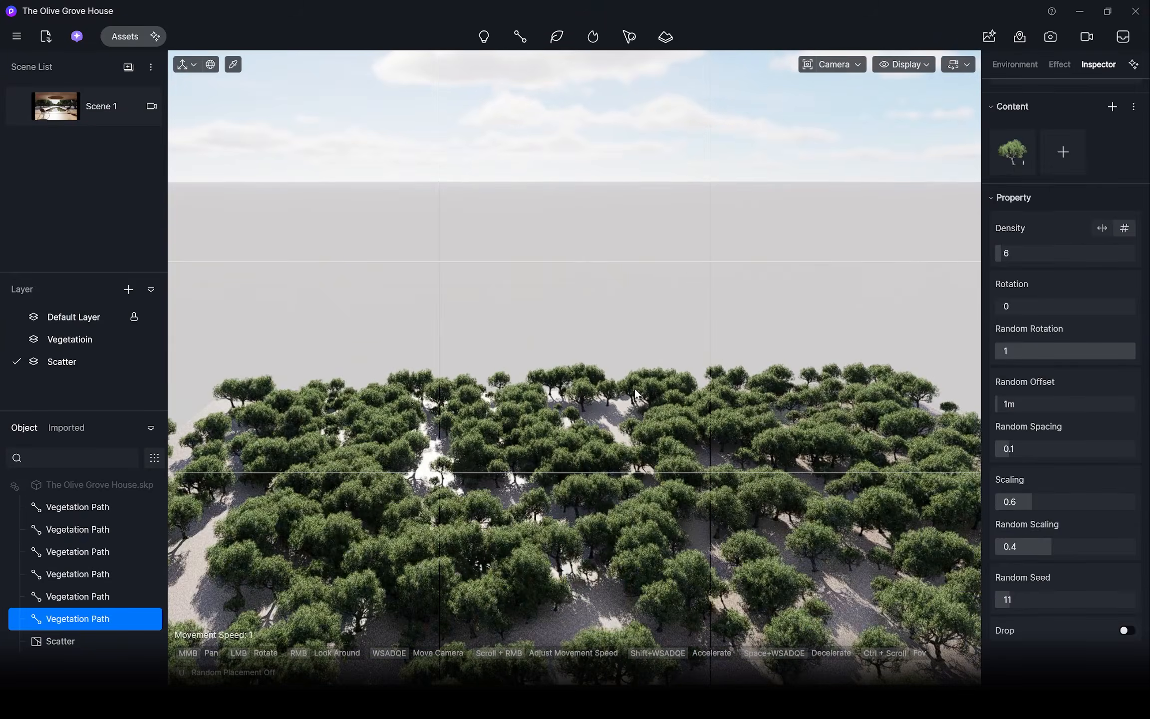
scroll(605, 345, down, 5)
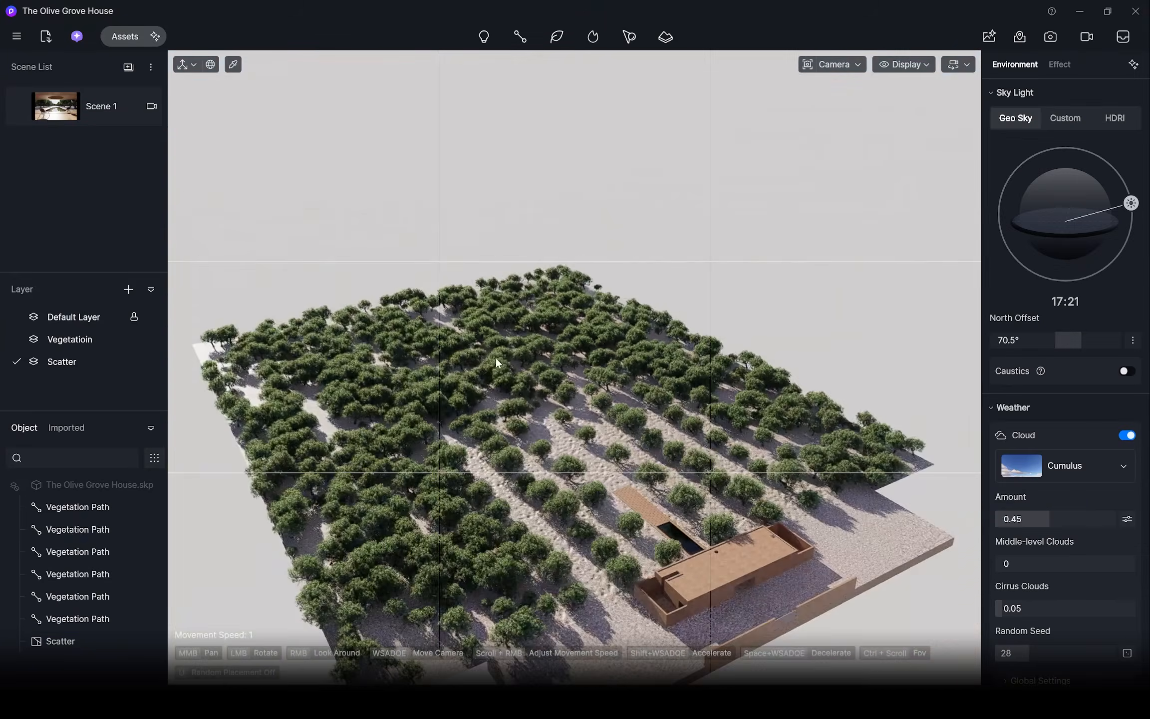
middle_drag(496, 357, 595, 436)
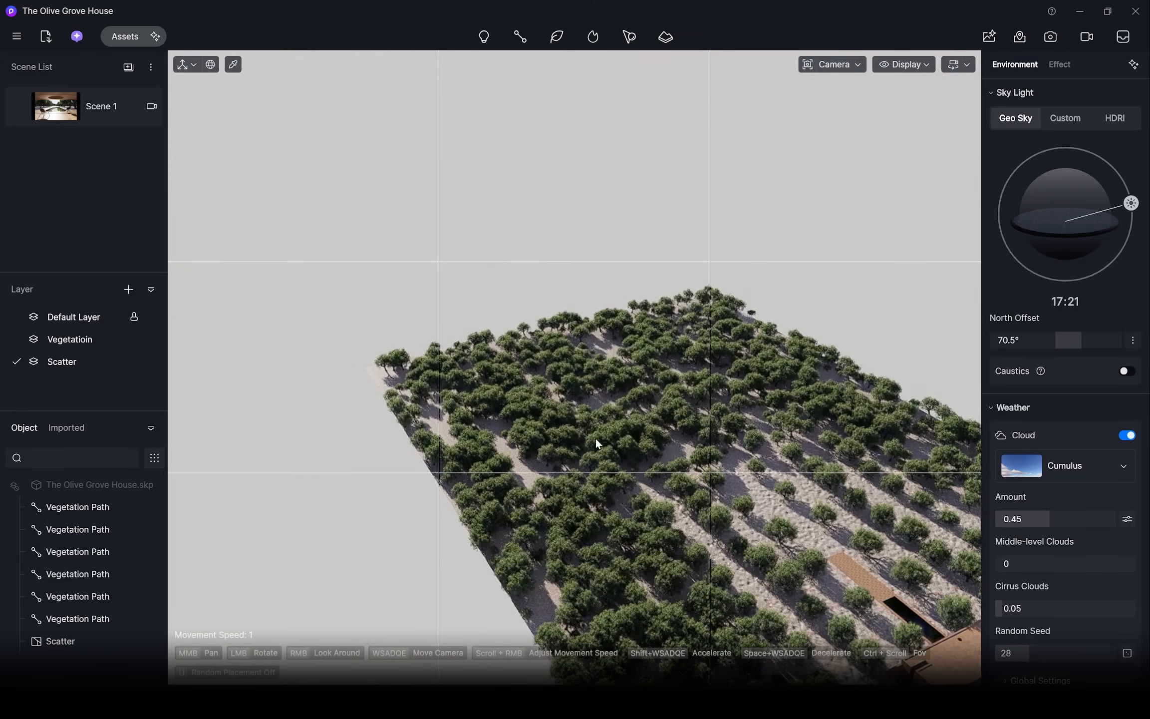
click(658, 66)
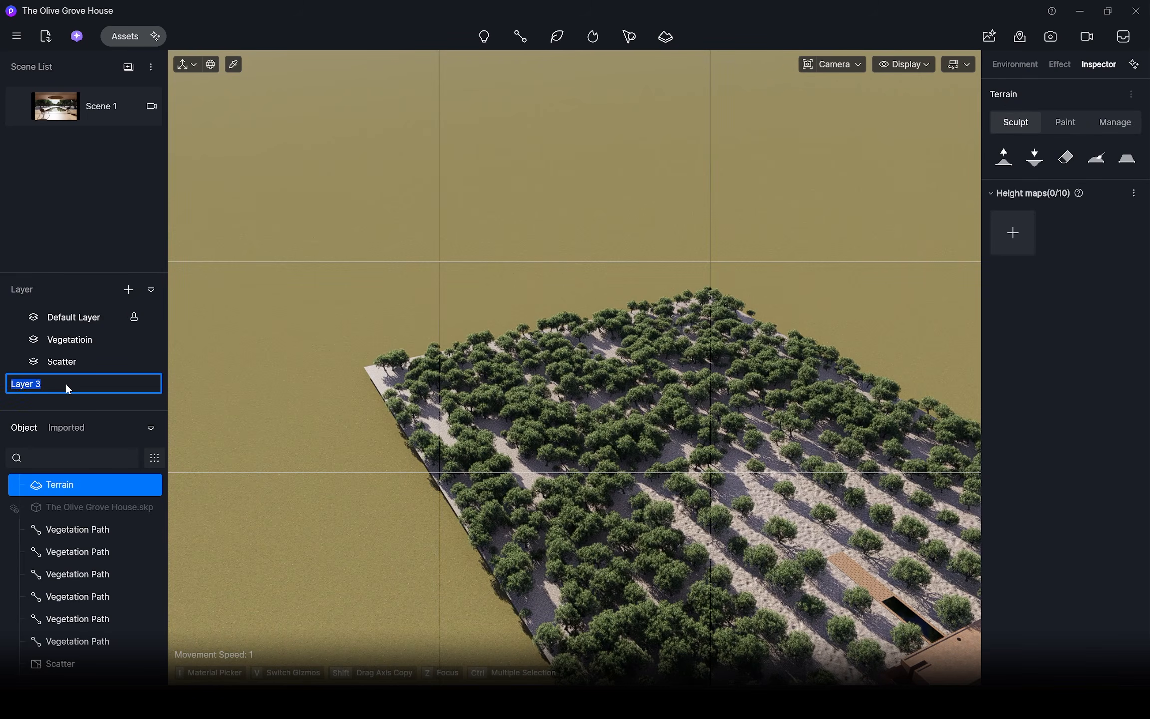
Step: Add a mountain height map from the asset library's terrain category to the terrain
click(125, 36)
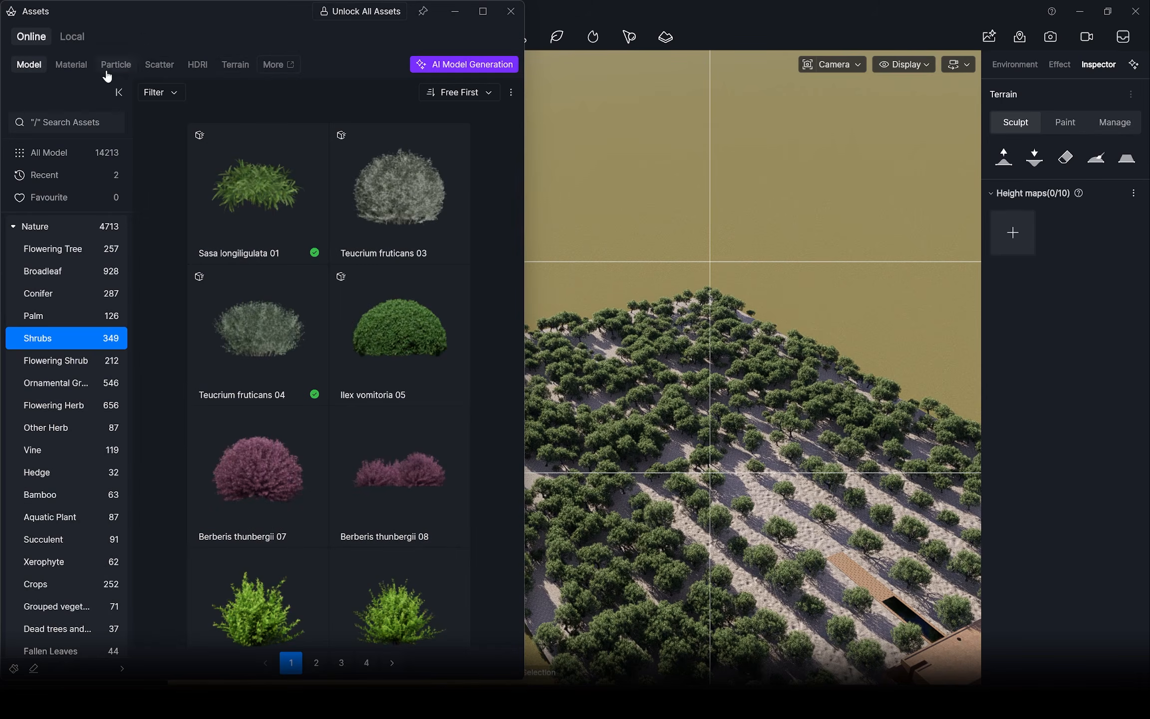
click(235, 64)
click(416, 406)
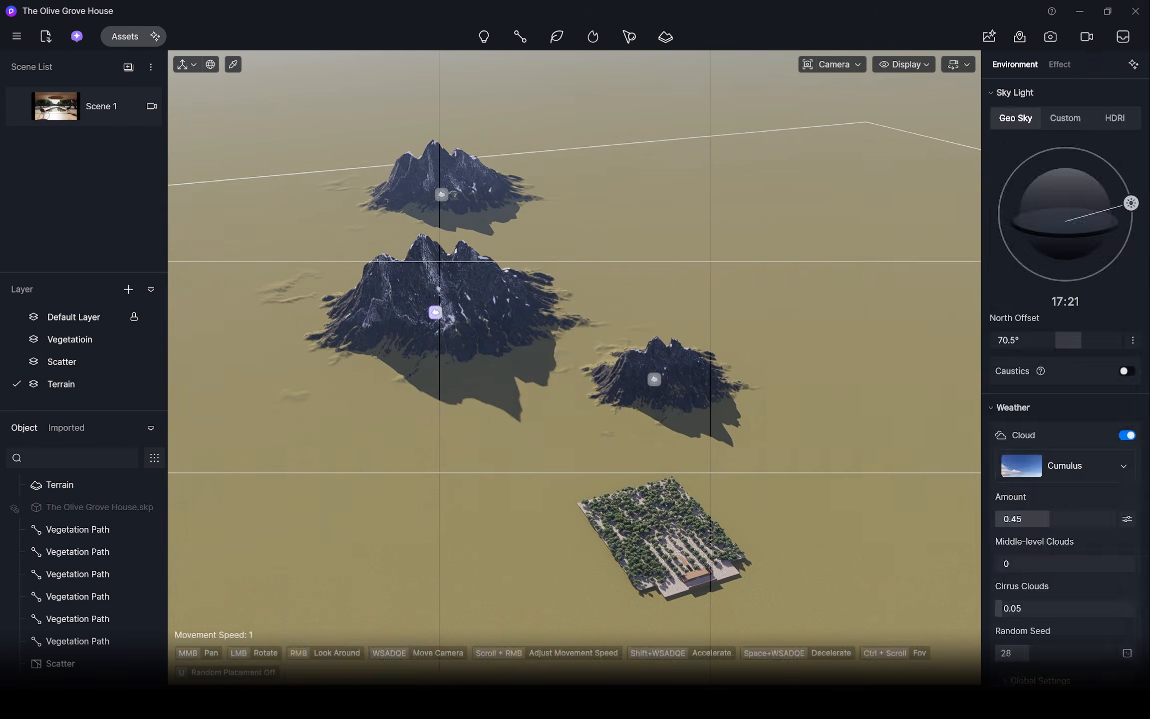
Step: Move the three mountain height maps close together behind the olive grove so they overlap into one range
click(614, 422)
drag(599, 438, 530, 450)
click(435, 312)
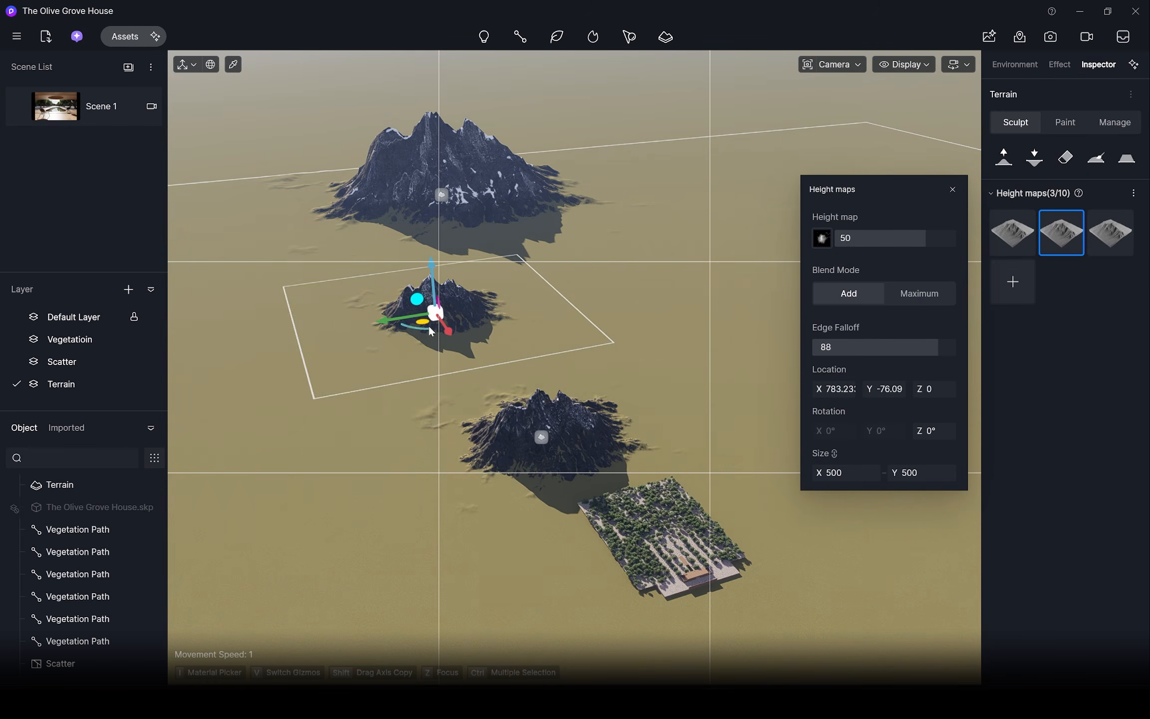
drag(425, 322, 576, 371)
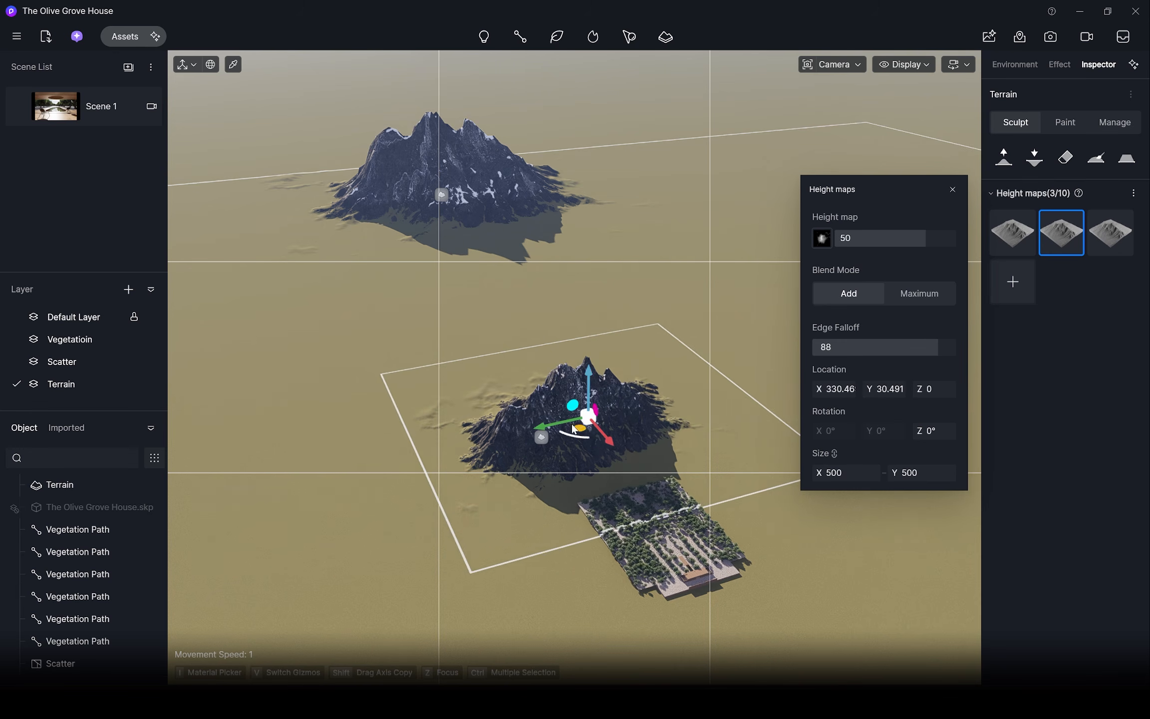
drag(433, 208, 411, 353)
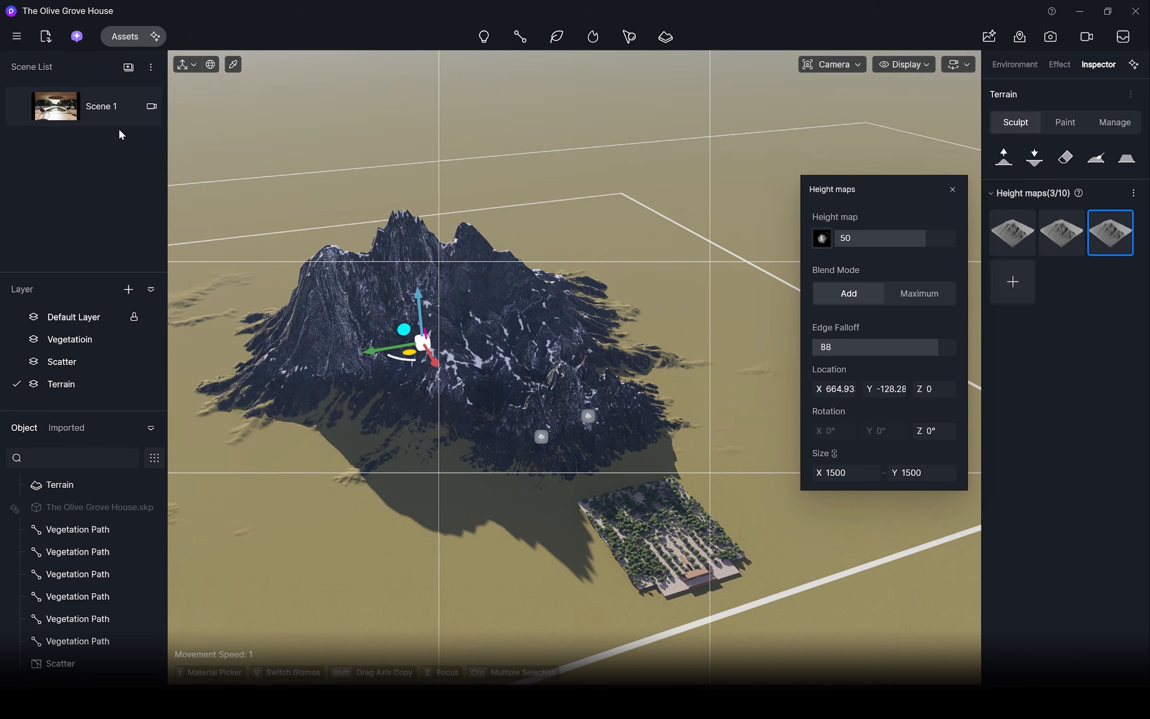
Step: Lower the mountain height maps while checking Scene 1, setting the second one's height to 20
click(87, 103)
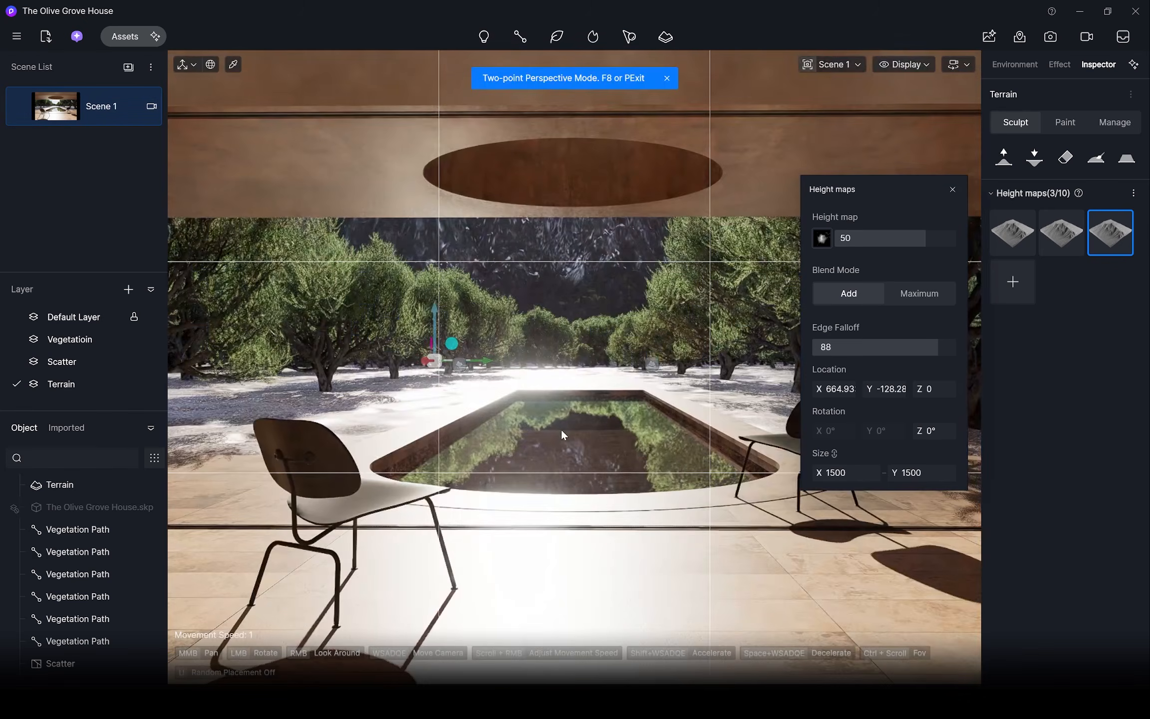
click(1012, 232)
drag(880, 246, 900, 240)
drag(906, 242, 897, 249)
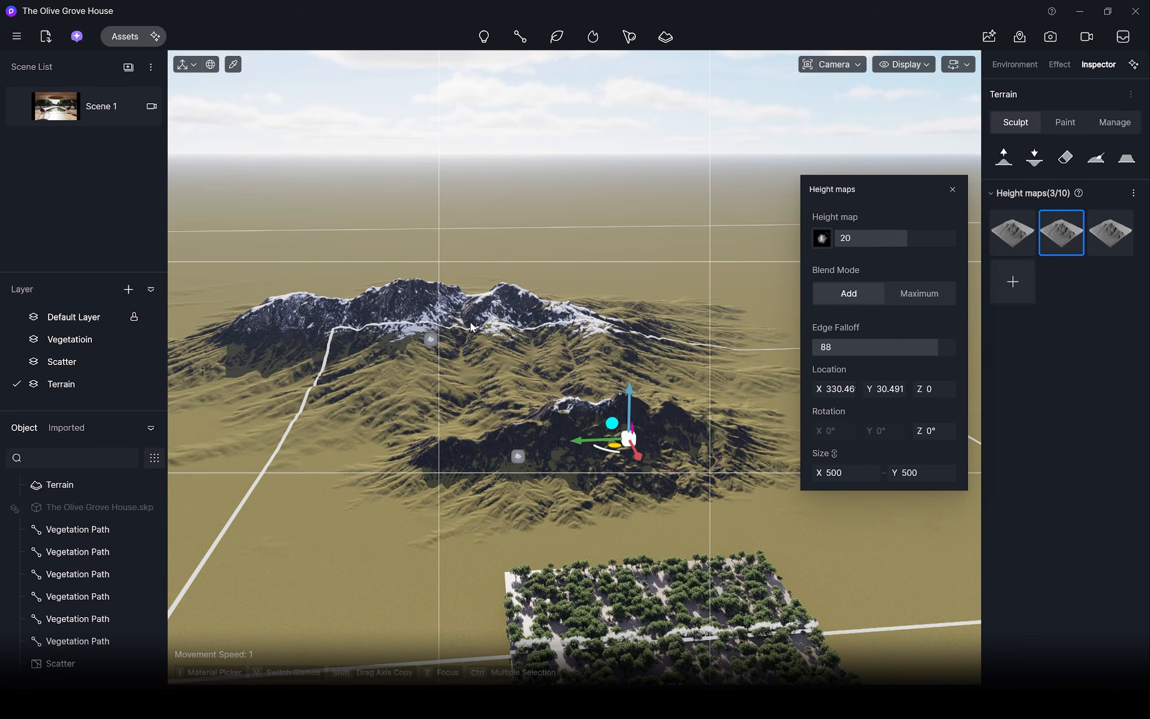
click(106, 114)
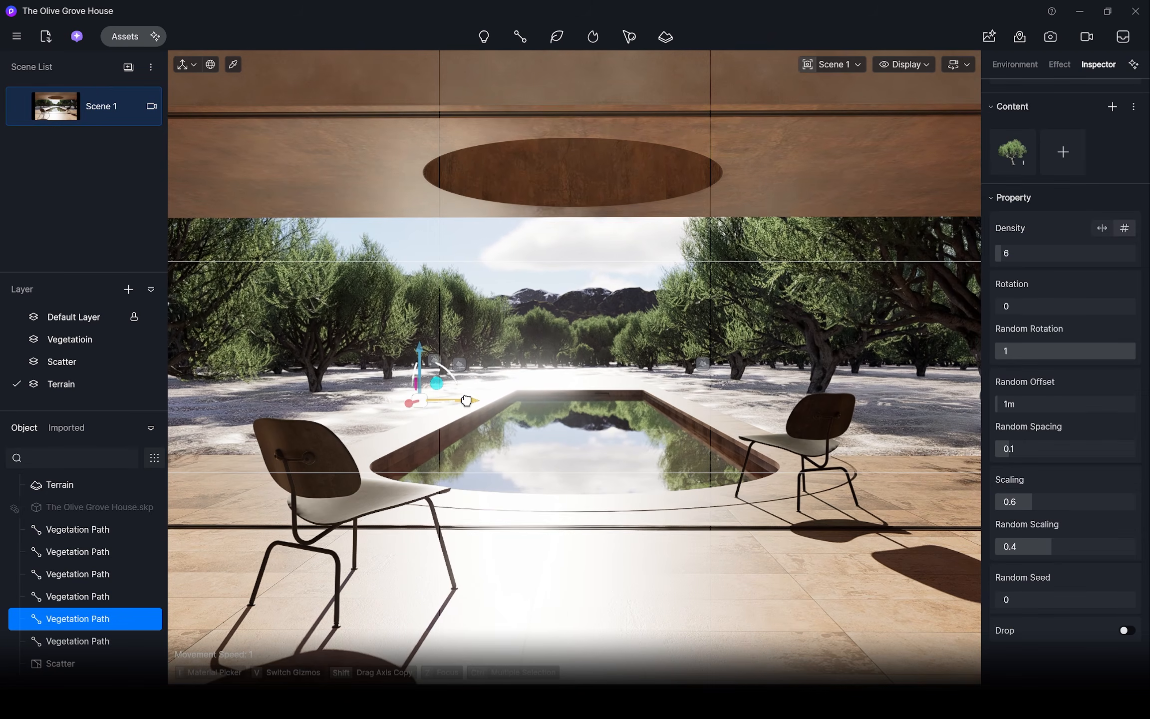
Step: Duplicate the vegetation path beside the pool and offset the copy sideways
click(668, 397)
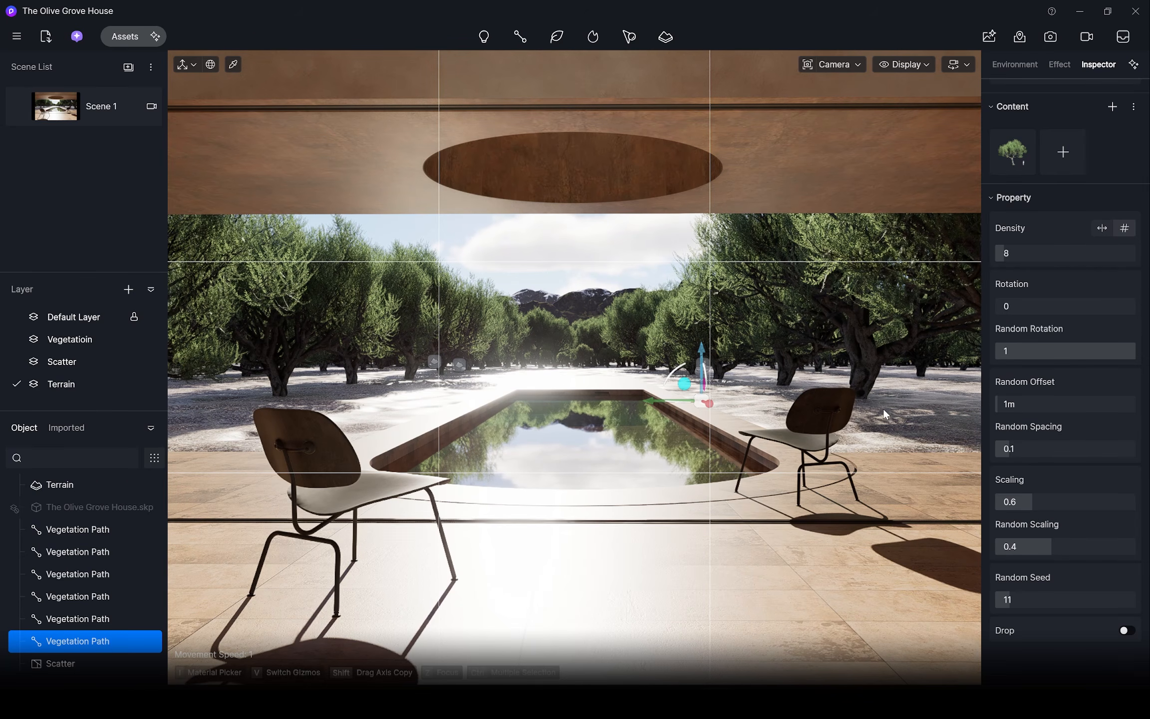
key(w)
right_drag(883, 411, 371, 341)
key(s)
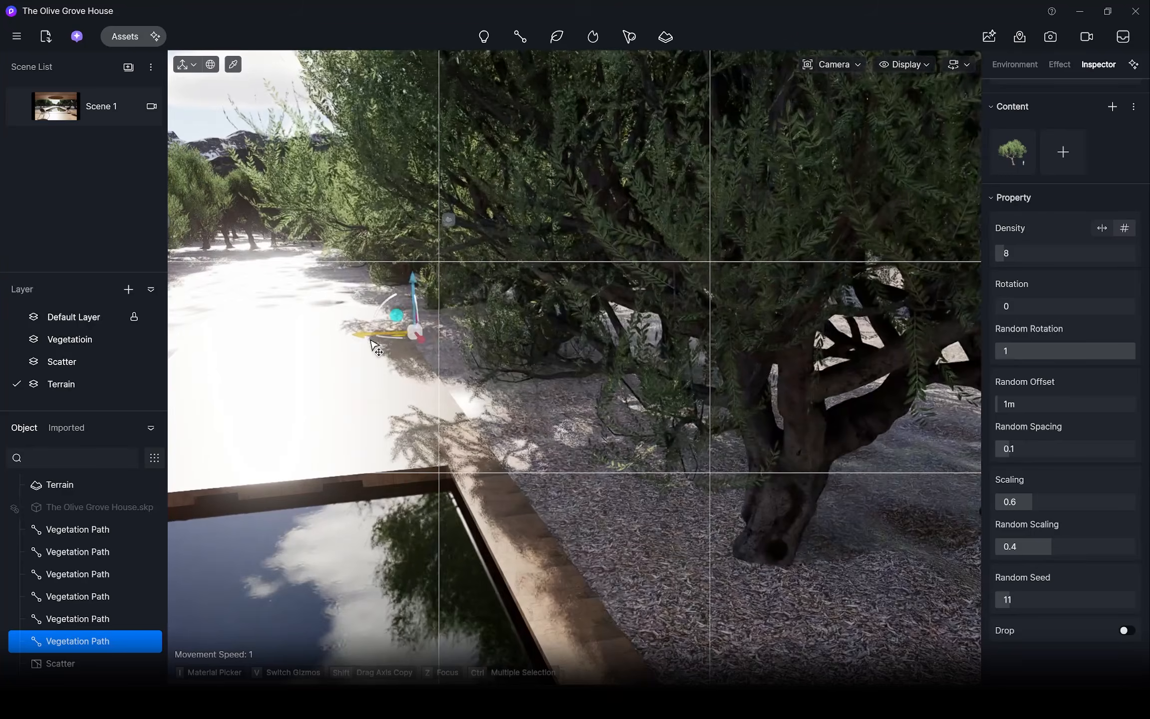
shift+drag(371, 342, 429, 340)
Step: Remove the Olea europaea 04 tree from the content of the selected vegetation path beside the paving
key(s)
right_drag(623, 389, 549, 270)
key(e)
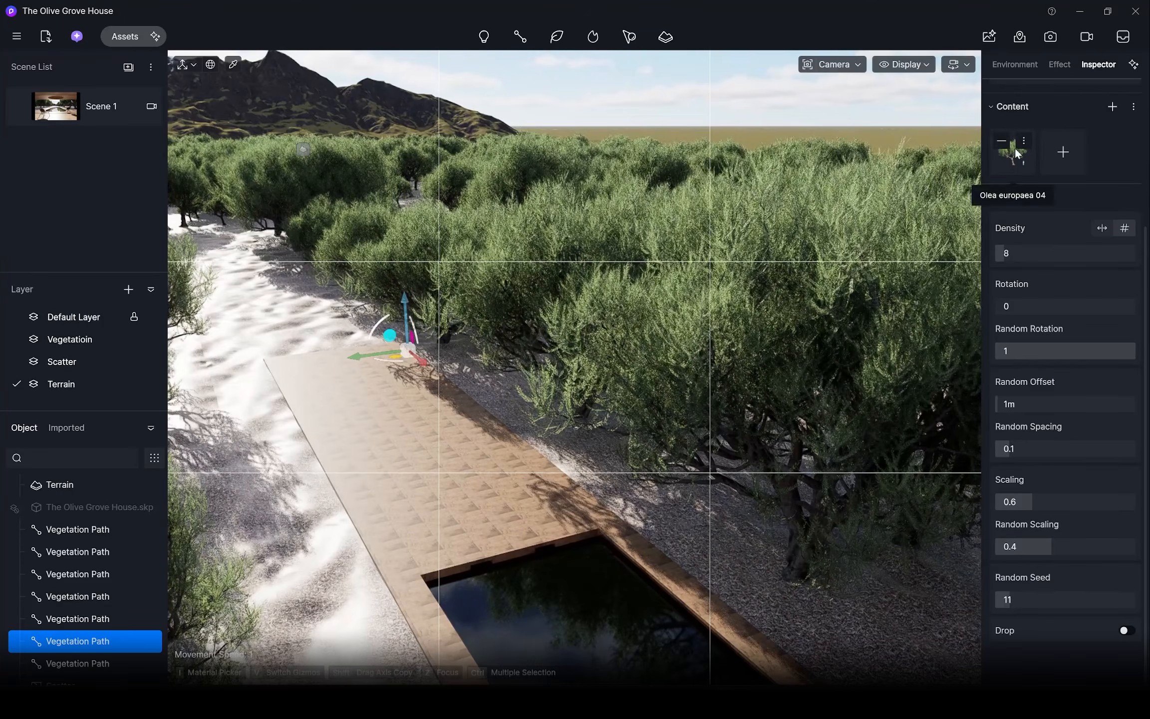
click(1001, 140)
Step: Add a rock model from the Stone category to the selected vegetation path and raise the path above the ground
click(1012, 152)
scroll(39, 538, down, 1)
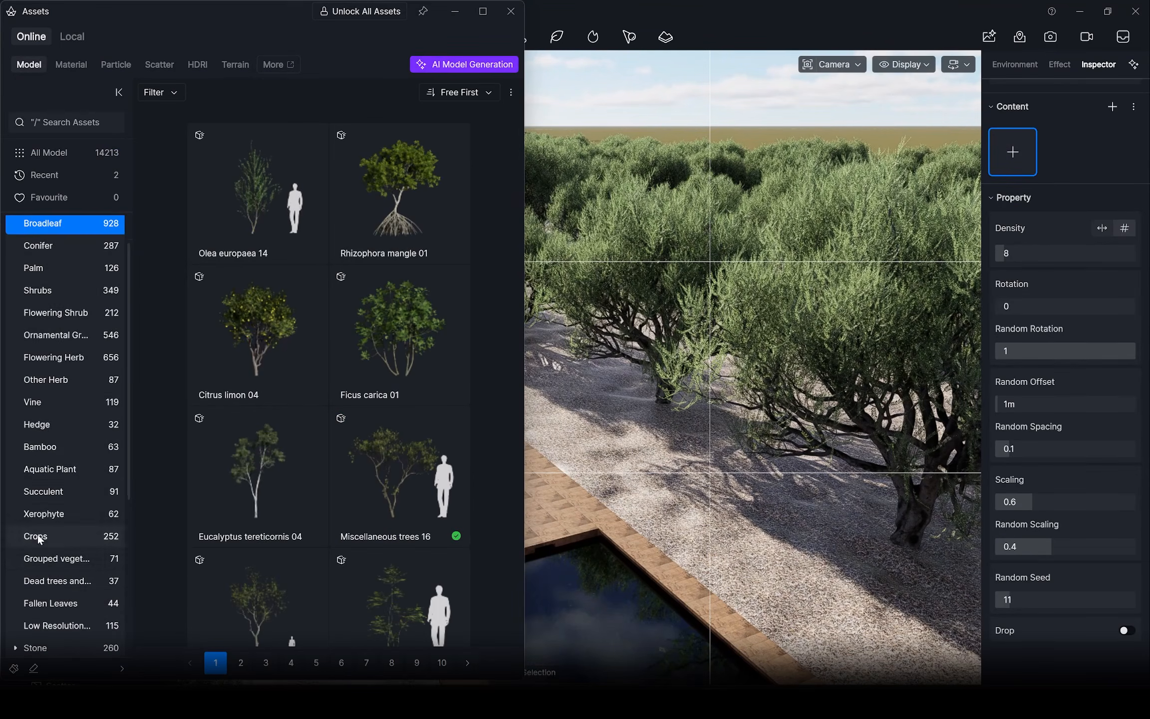
click(35, 648)
click(992, 180)
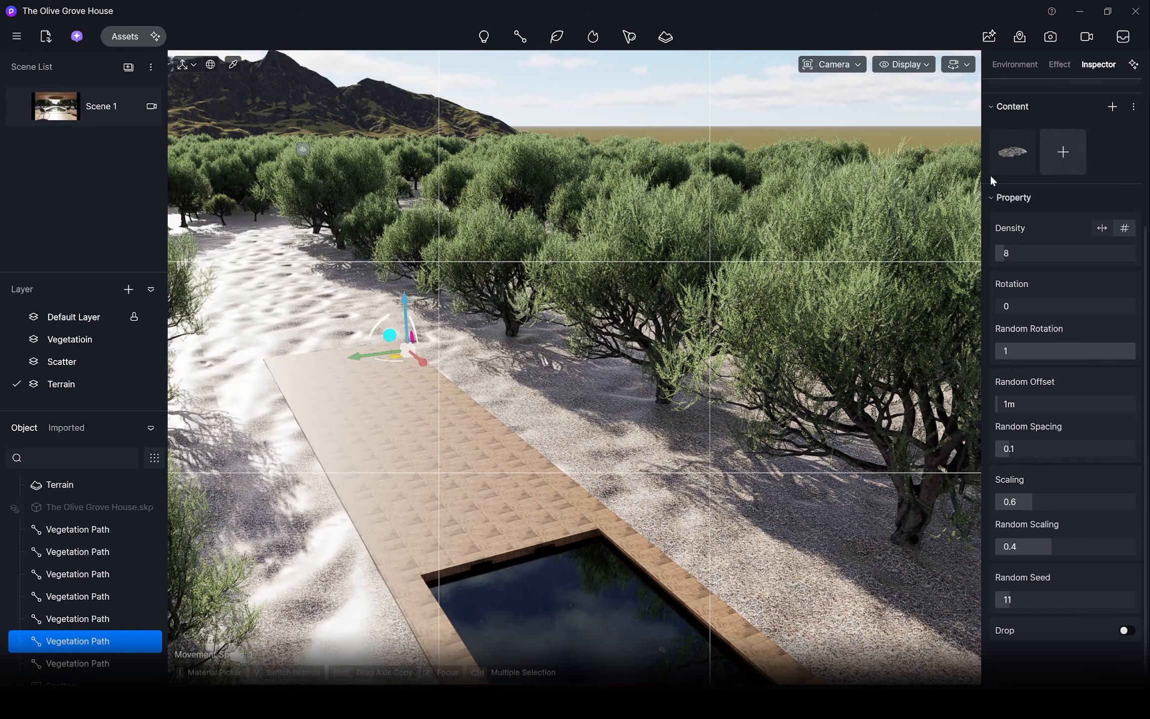
drag(402, 291, 404, 264)
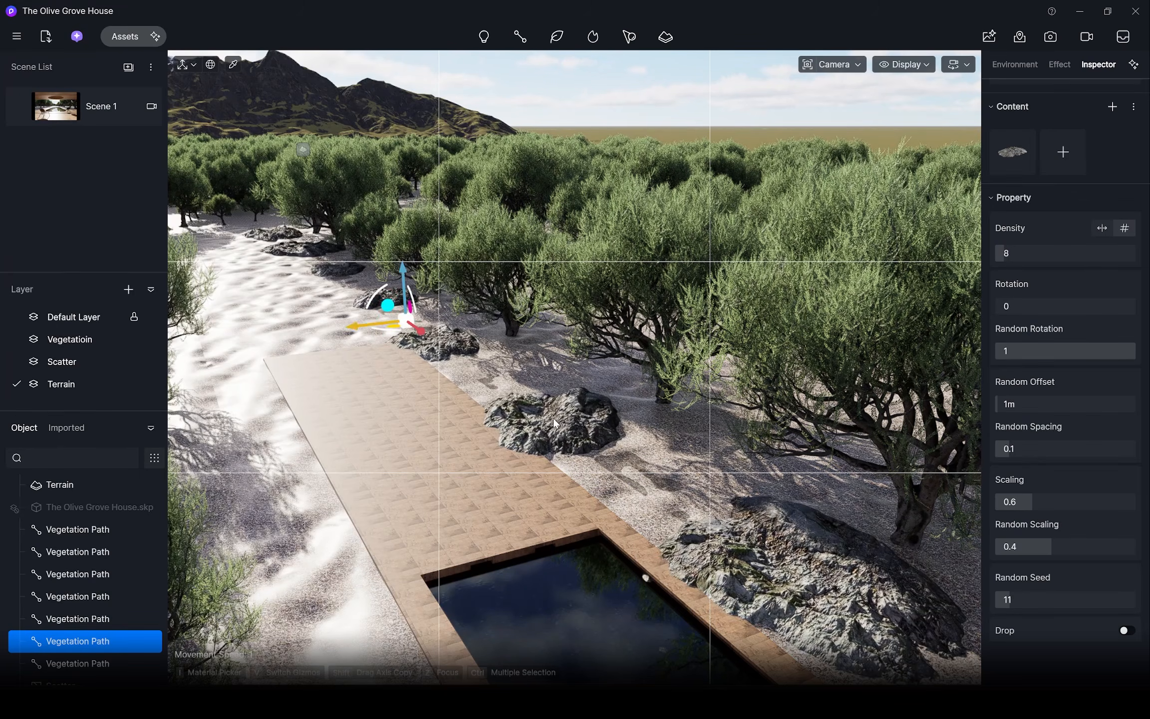
Step: Set the scaling of the rocks on the selected vegetation path to 0.3
scroll(307, 295, up, 3)
drag(307, 296, 415, 287)
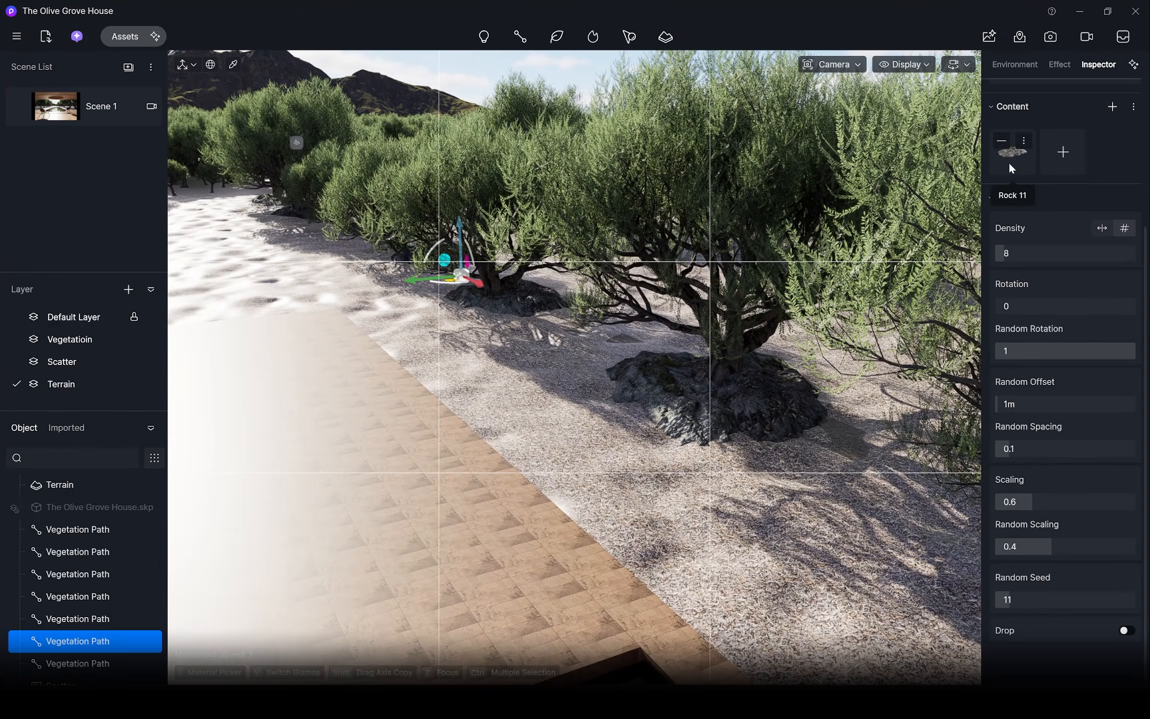
scroll(1031, 530, up, 1)
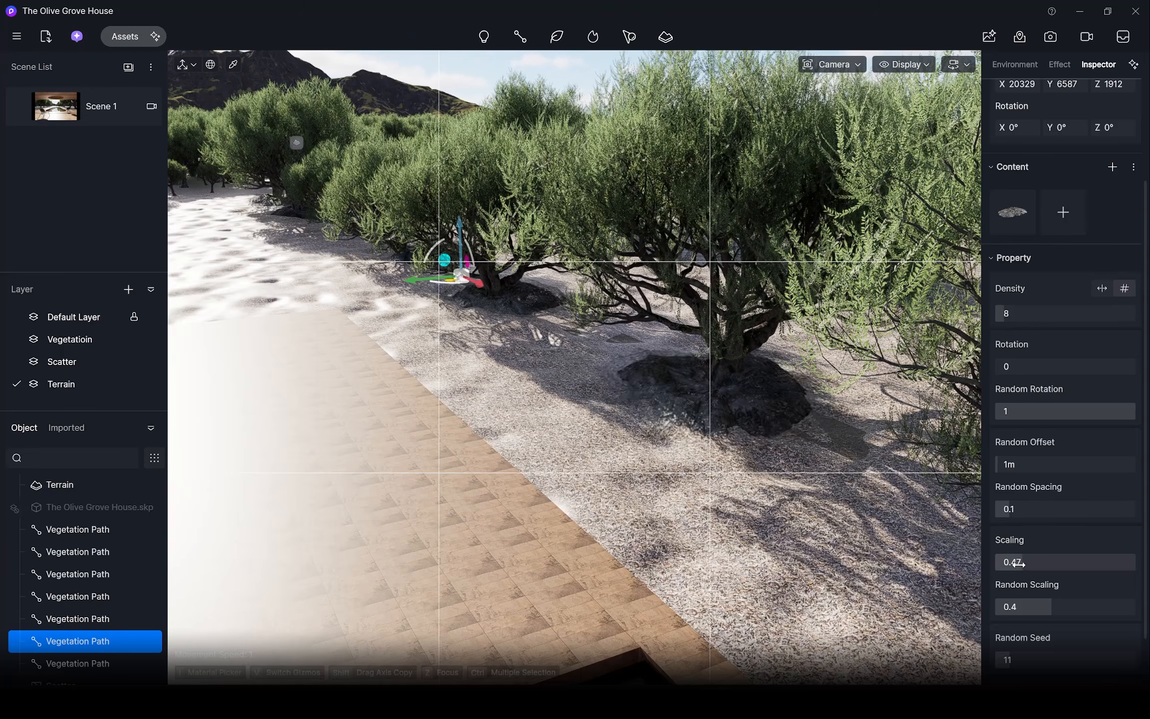
right_drag(647, 397, 556, 317)
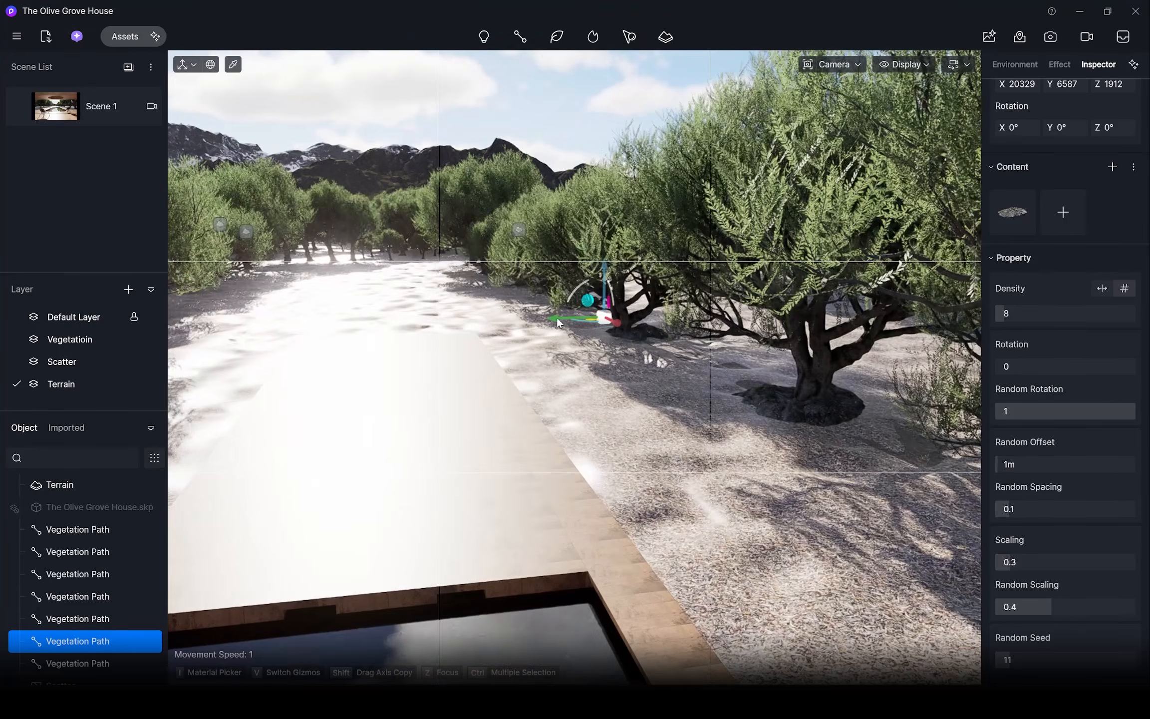
Step: Copy the rock path across the pool to Y -7746, under the opposite tree row, and check it in Scene 1
drag(382, 324, 256, 327)
mouse_move(256, 327)
right_down()
mouse_move(199, 322)
mouse_move(240, 330)
right_up()
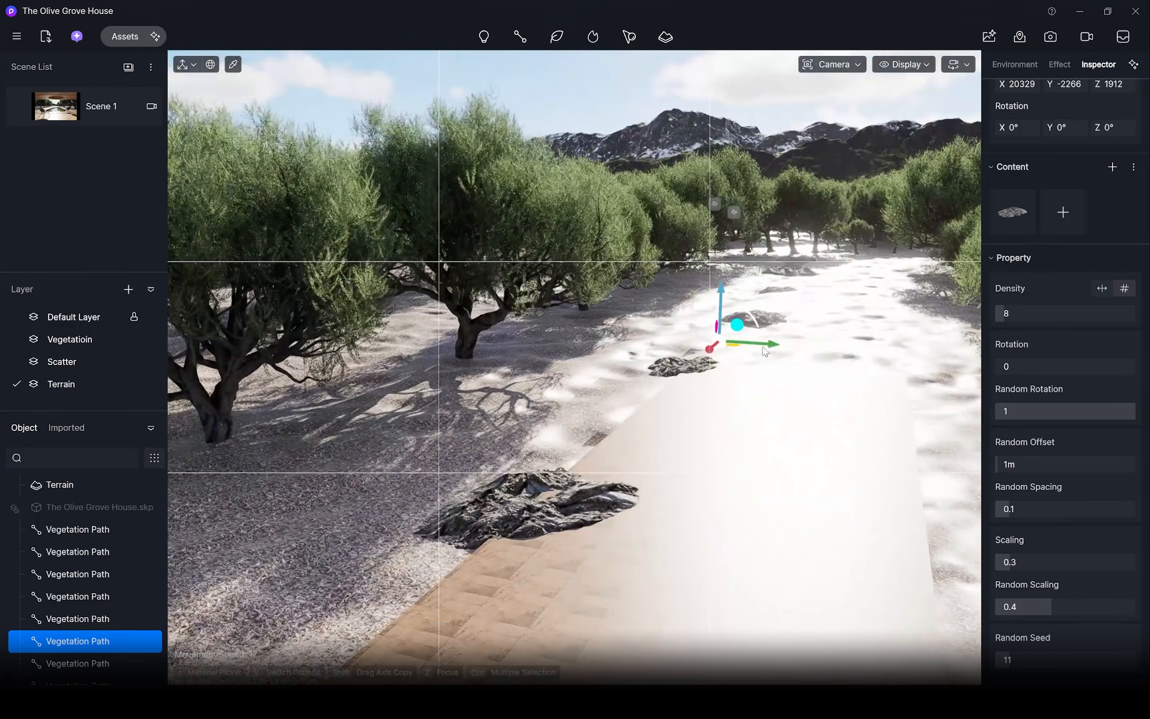
drag(757, 341, 585, 336)
scroll(568, 338, down, 5)
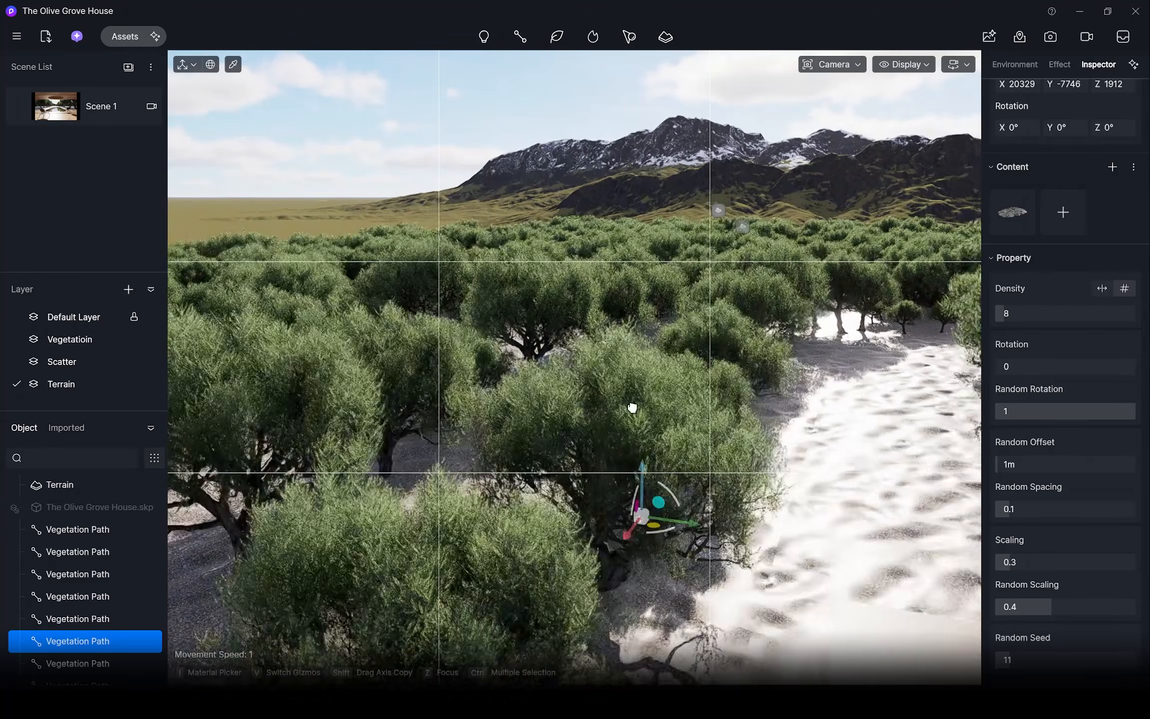
click(115, 110)
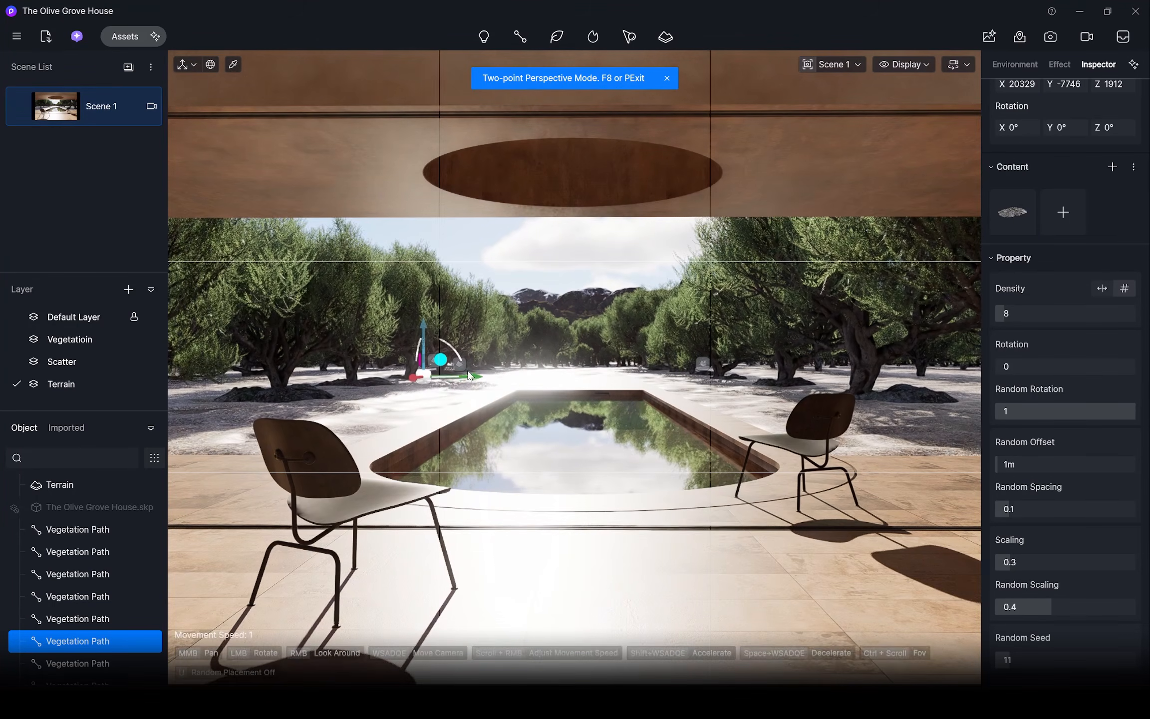
Step: Place another copy of the rock path farther out on the same side, at about Y -17277
drag(320, 381, 324, 380)
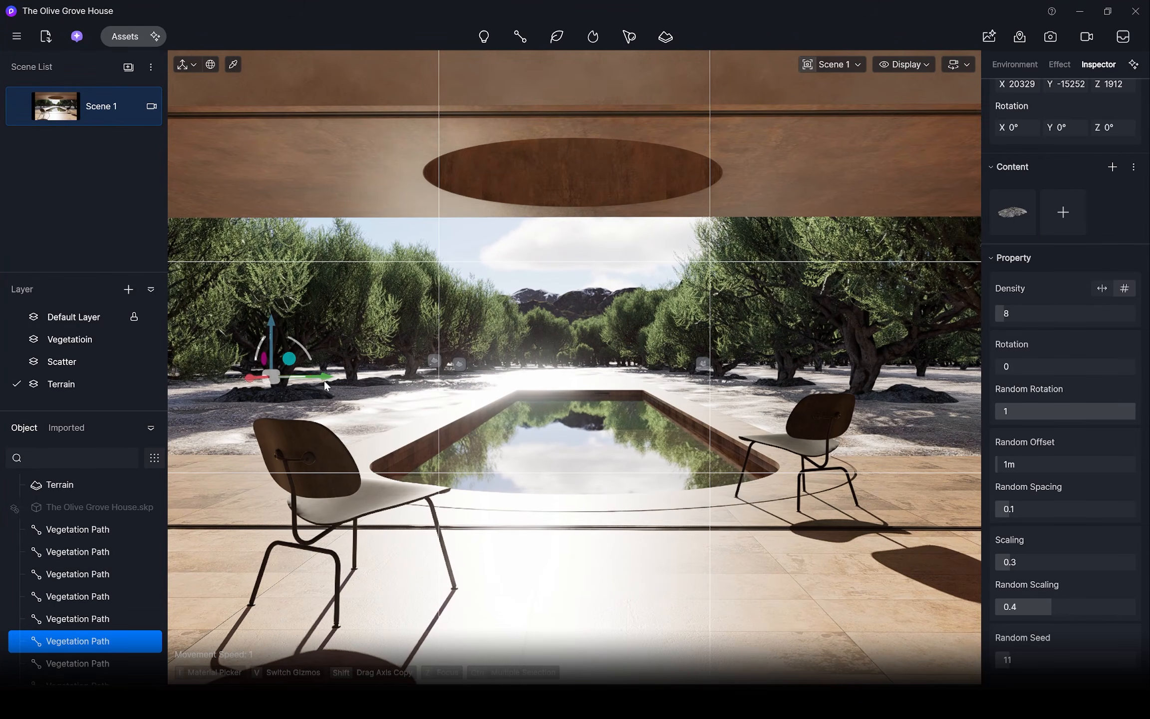
scroll(324, 380, up, 5)
middle_drag(359, 378, 430, 339)
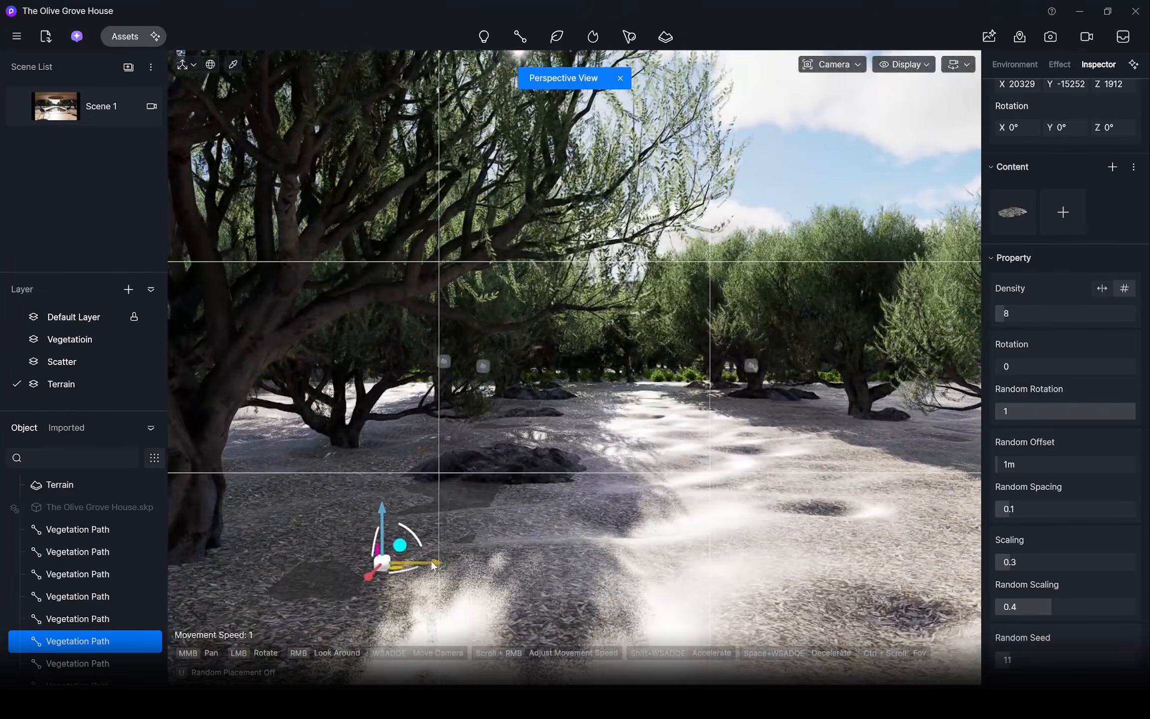
drag(407, 542, 335, 542)
middle_drag(178, 529, 298, 564)
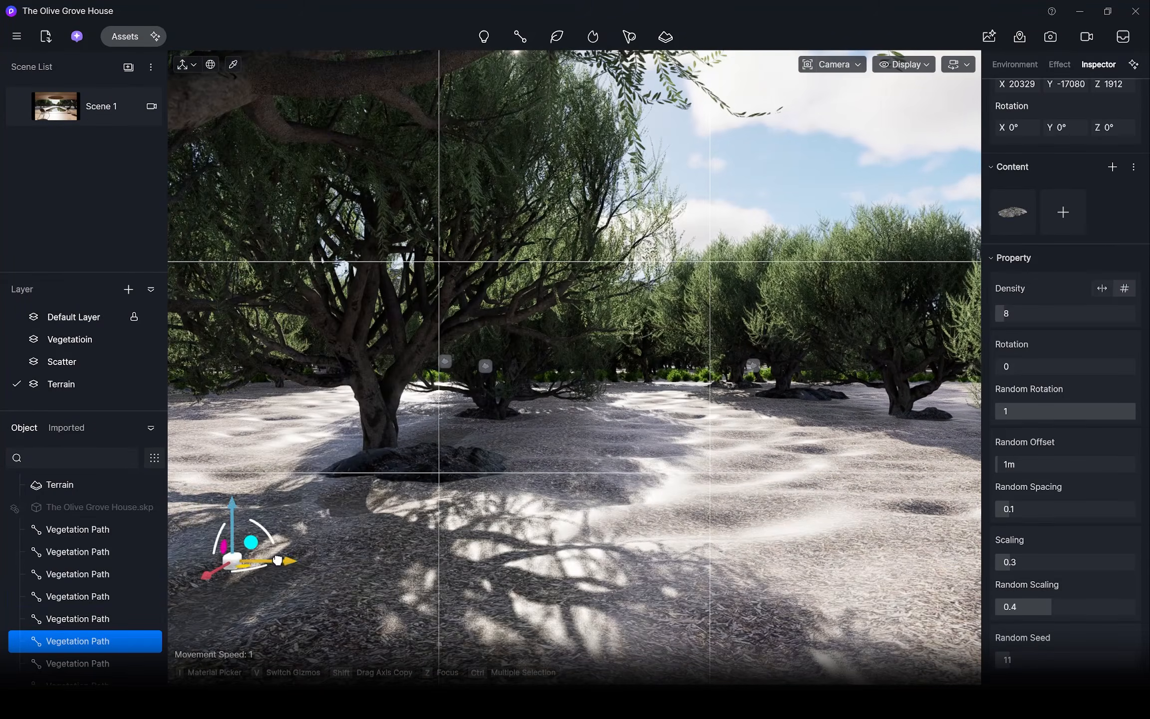
scroll(573, 367, up, 5)
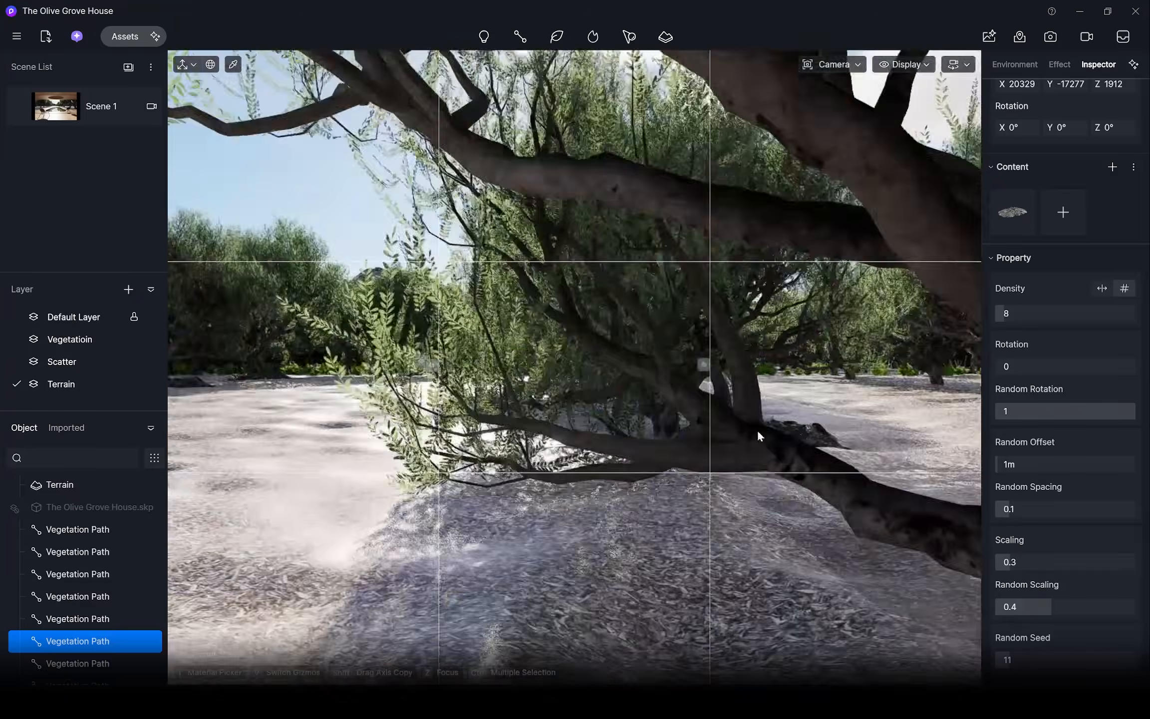
middle_drag(757, 429, 929, 444)
Step: Set the random offset of the rock paths on both sides to 0 m so the rocks follow the tree rows, and check Scene 1
middle_drag(728, 405, 256, 448)
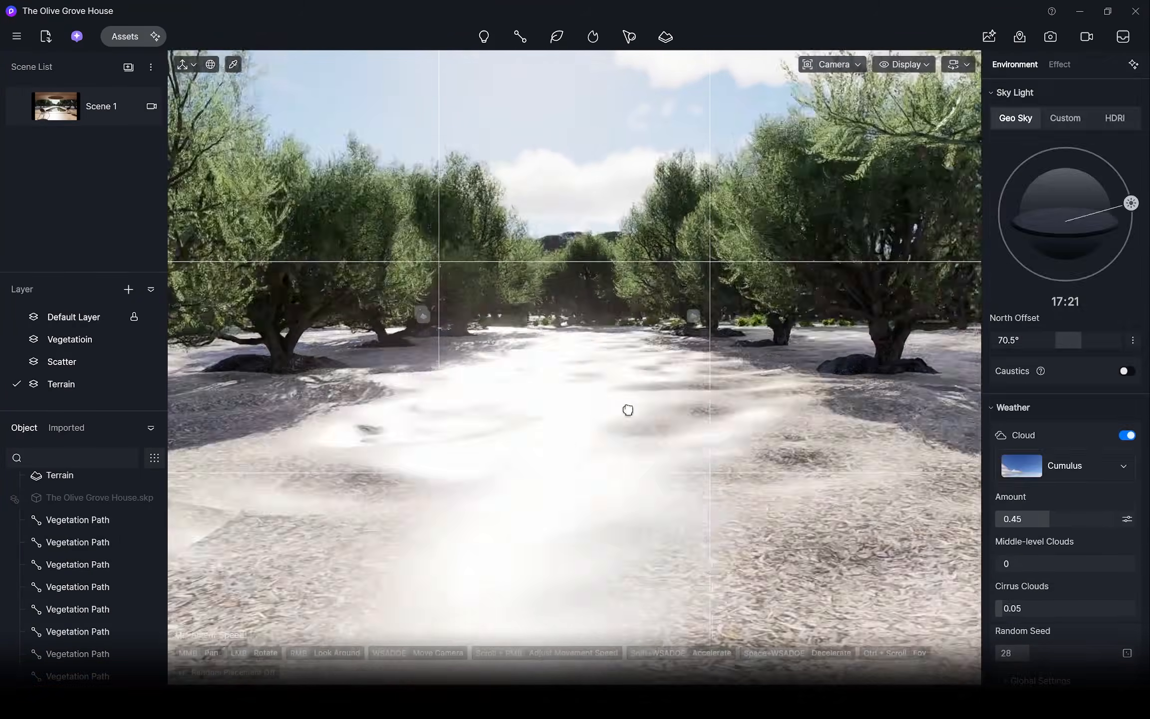
middle_drag(628, 410, 574, 410)
click(754, 405)
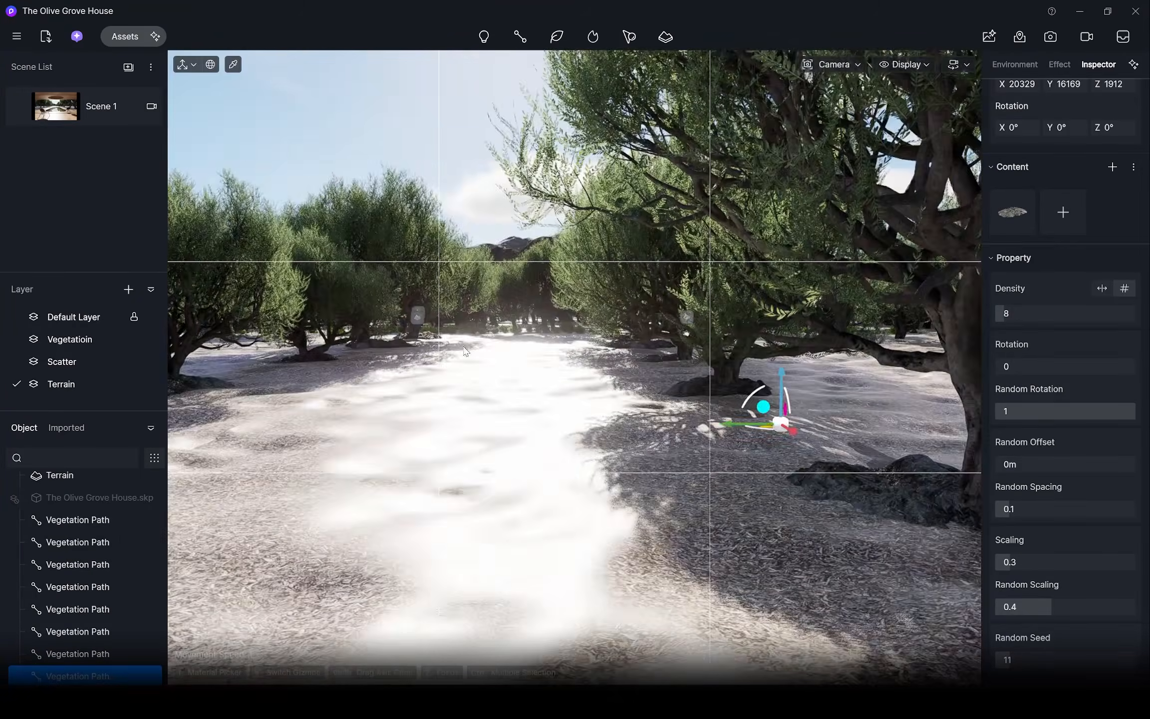
middle_drag(437, 459, 484, 357)
click(349, 429)
click(926, 406)
right_drag(912, 358, 495, 382)
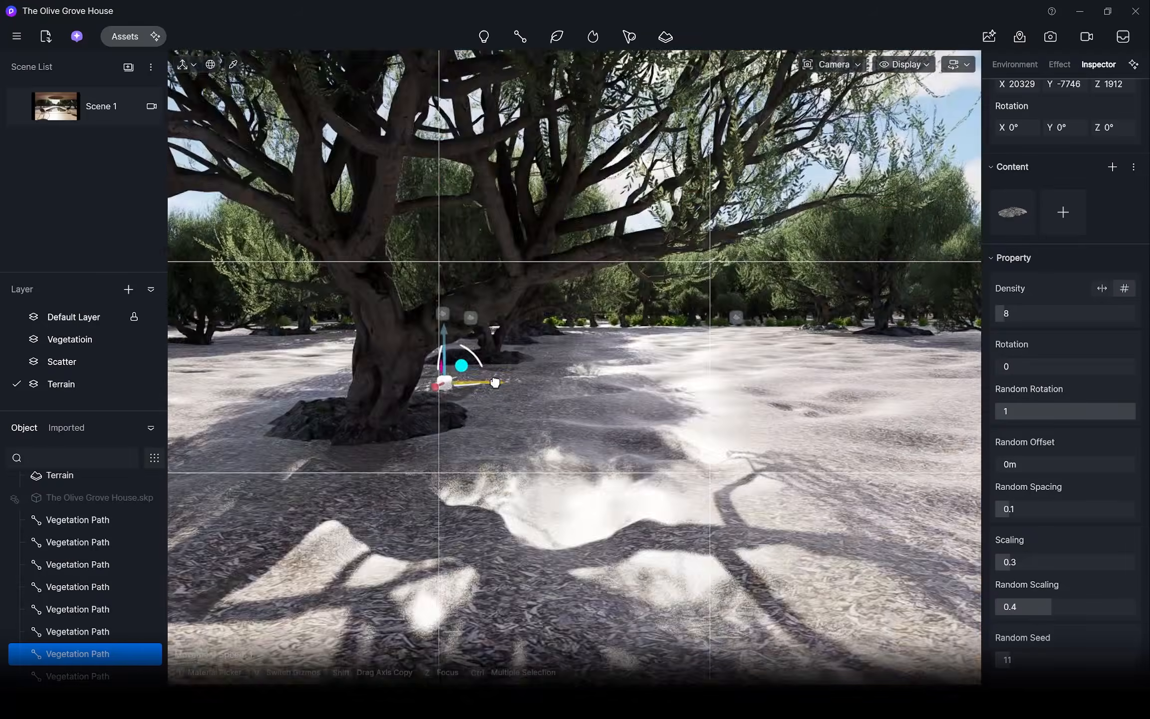
drag(495, 382, 505, 383)
click(75, 107)
Step: Copy the rock path sideways to another tree row and adjust its position beneath the trunks
middle_drag(896, 392, 319, 372)
shift+drag(319, 373, 898, 374)
click(888, 345)
right_drag(749, 394, 599, 394)
click(784, 417)
drag(721, 416, 733, 416)
right_drag(733, 415, 713, 357)
Step: Position the outermost rock path at about Y -27810 under the outer tree row and return to Scene 1
click(226, 343)
right_drag(549, 379, 709, 379)
drag(714, 309, 715, 347)
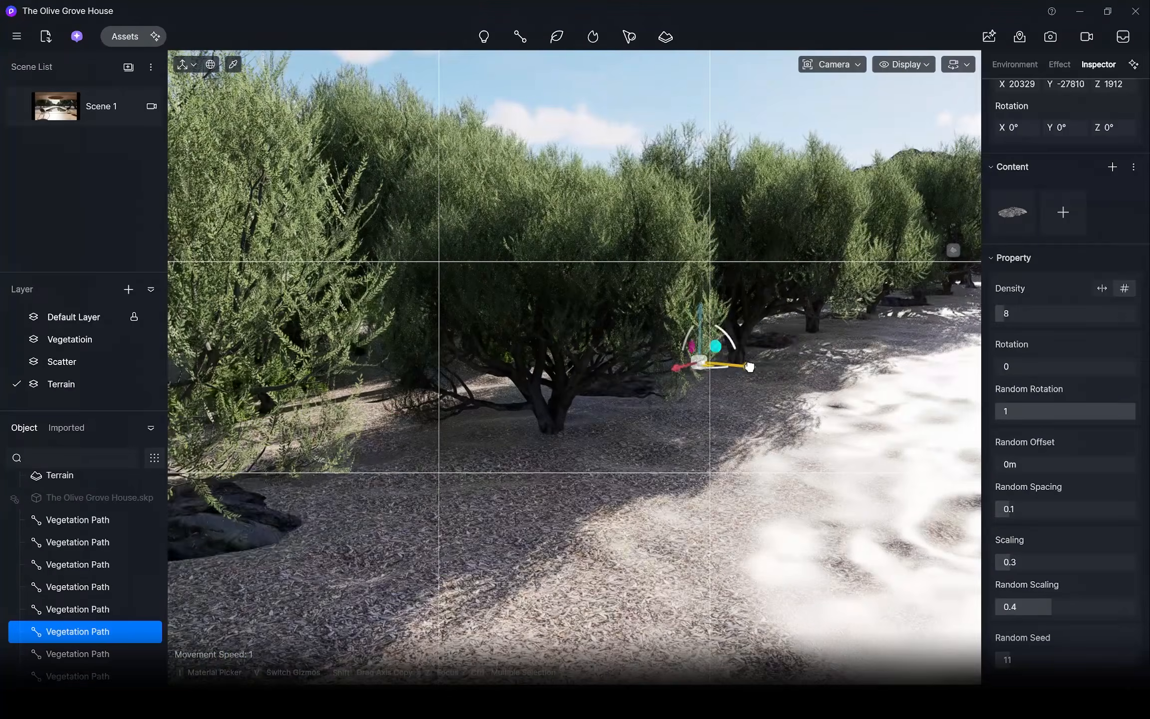
click(708, 295)
right_drag(698, 349, 648, 399)
scroll(574, 369, down, 10)
click(56, 106)
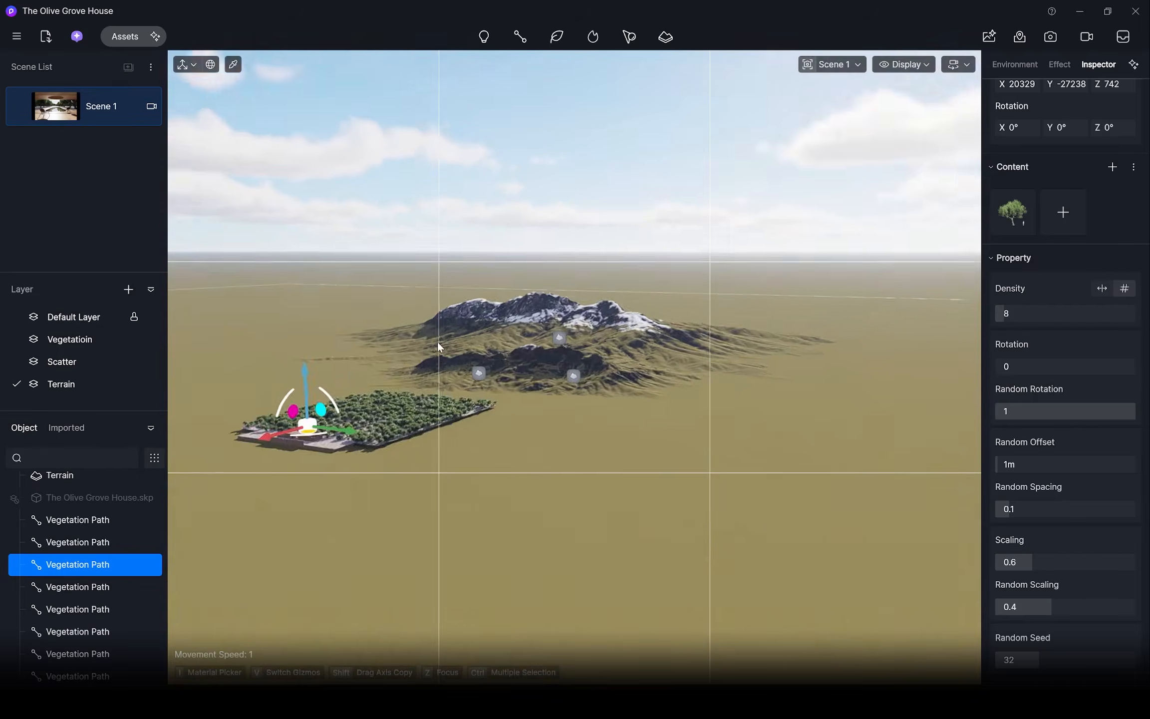
Step: Select the rock paths on both sides of the pool in turn and set the random seed to 23
click(380, 381)
scroll(1104, 634, down, 1)
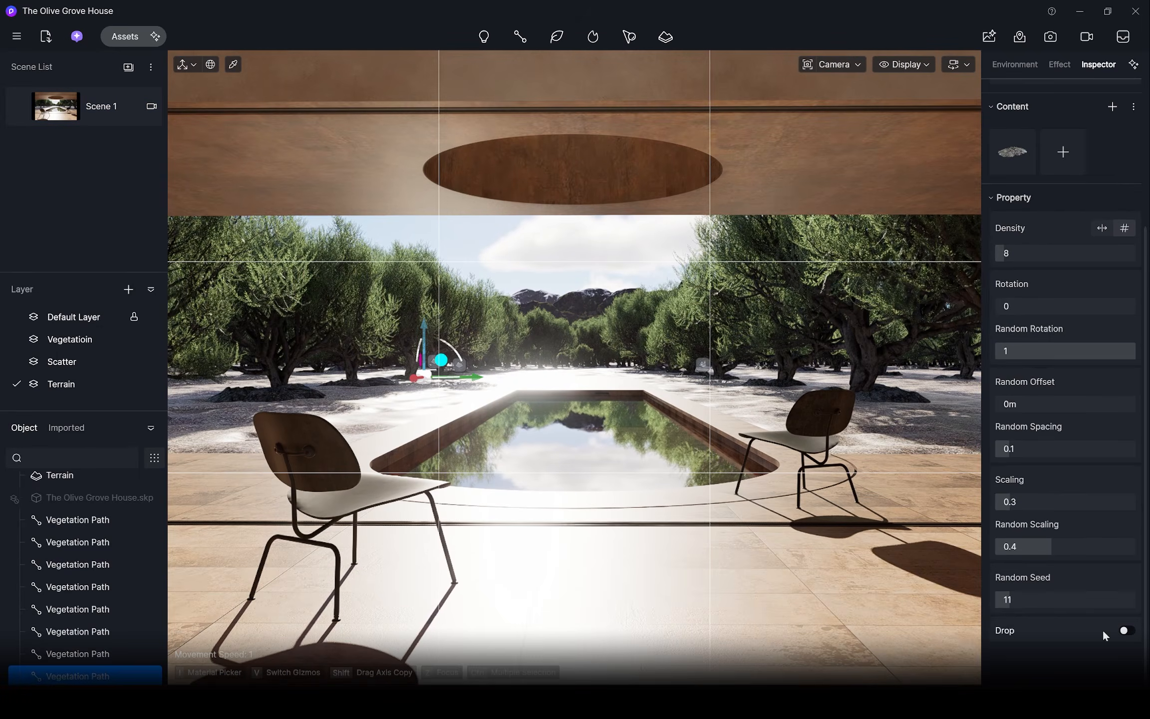
click(943, 445)
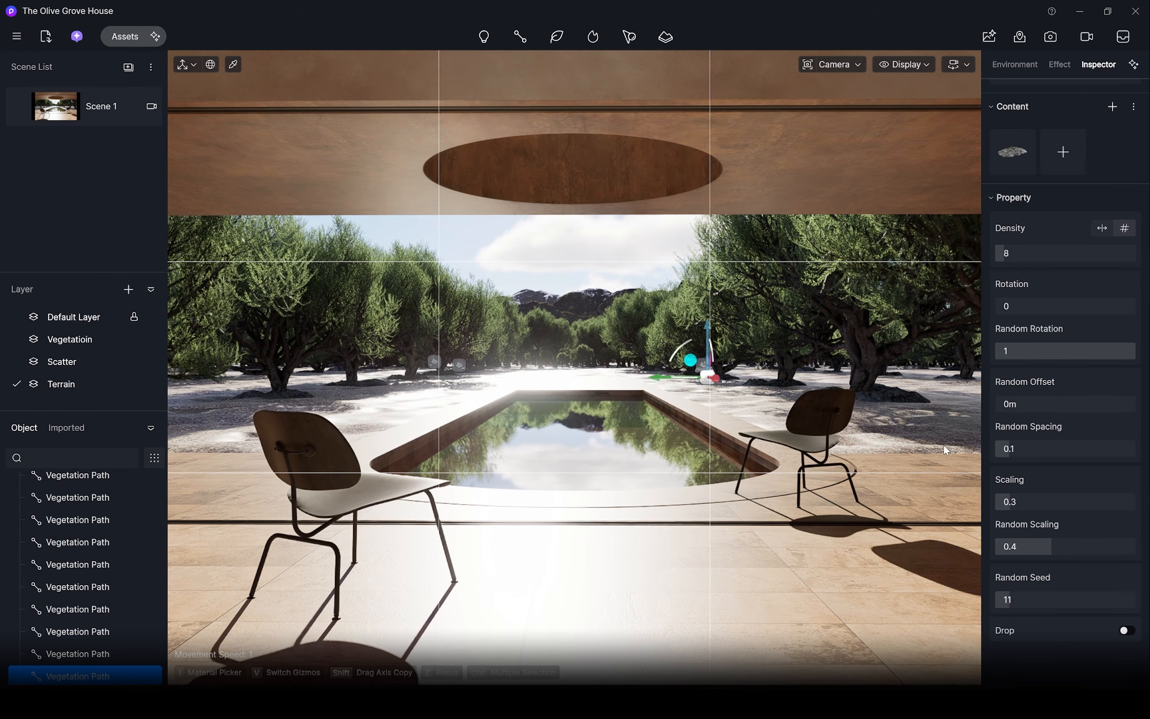
click(960, 379)
click(249, 372)
click(312, 371)
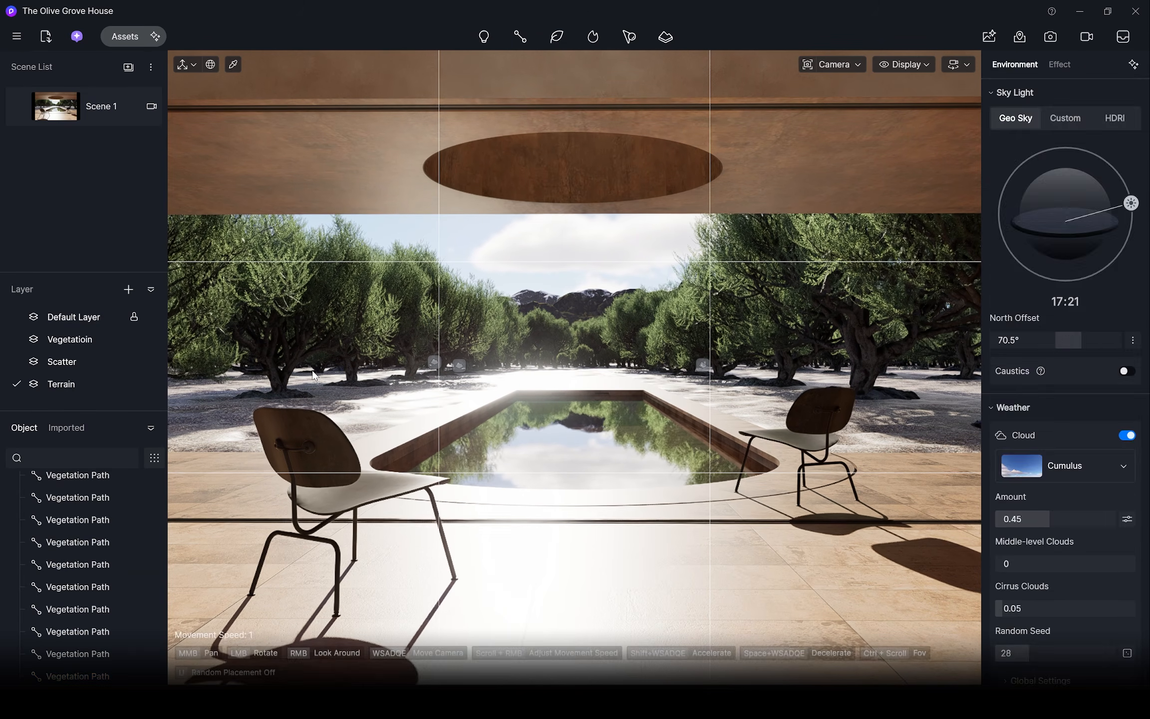
click(312, 370)
drag(1028, 601, 1026, 601)
click(699, 367)
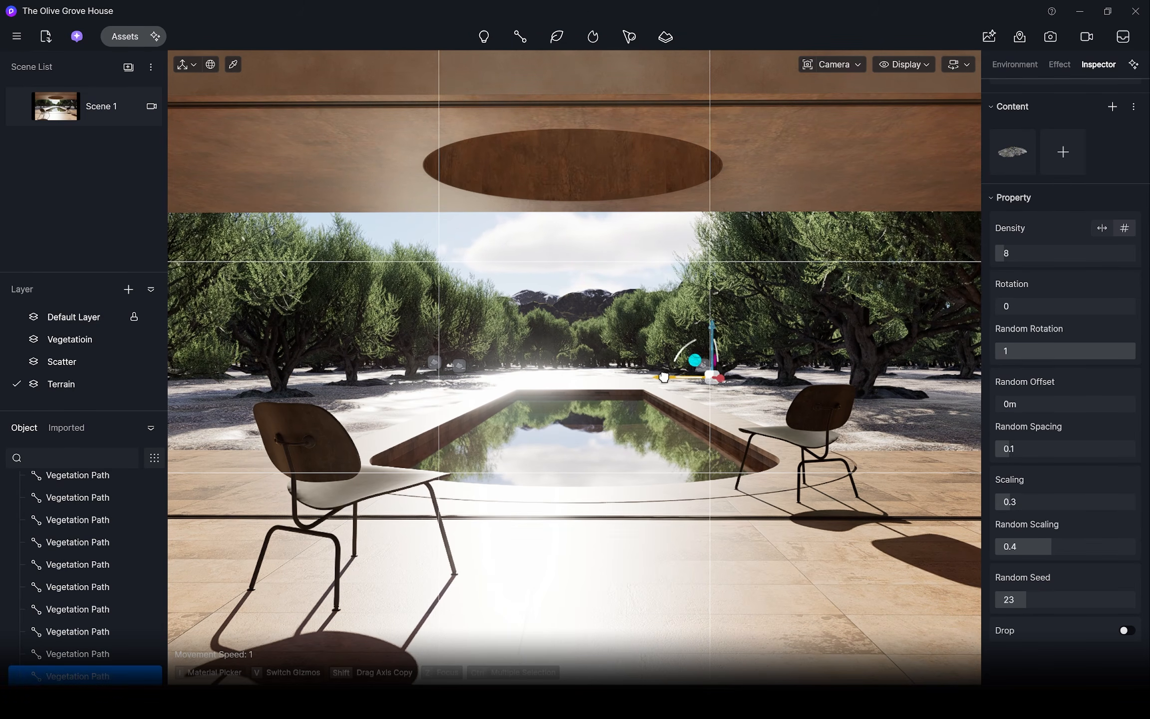
Step: Create a scatter area on the ground material beside the pool paving, in the Scatter layer
click(642, 439)
scroll(850, 432, up, 3)
scroll(712, 351, up, 8)
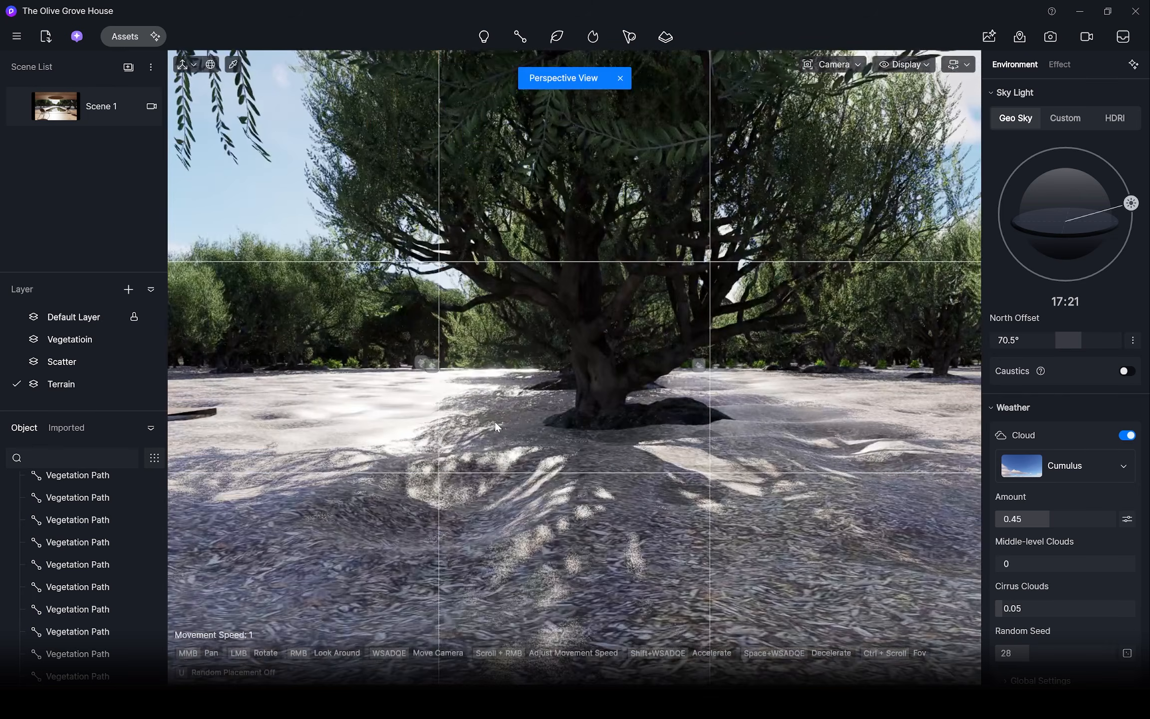
middle_drag(495, 421, 763, 460)
right_drag(763, 460, 654, 452)
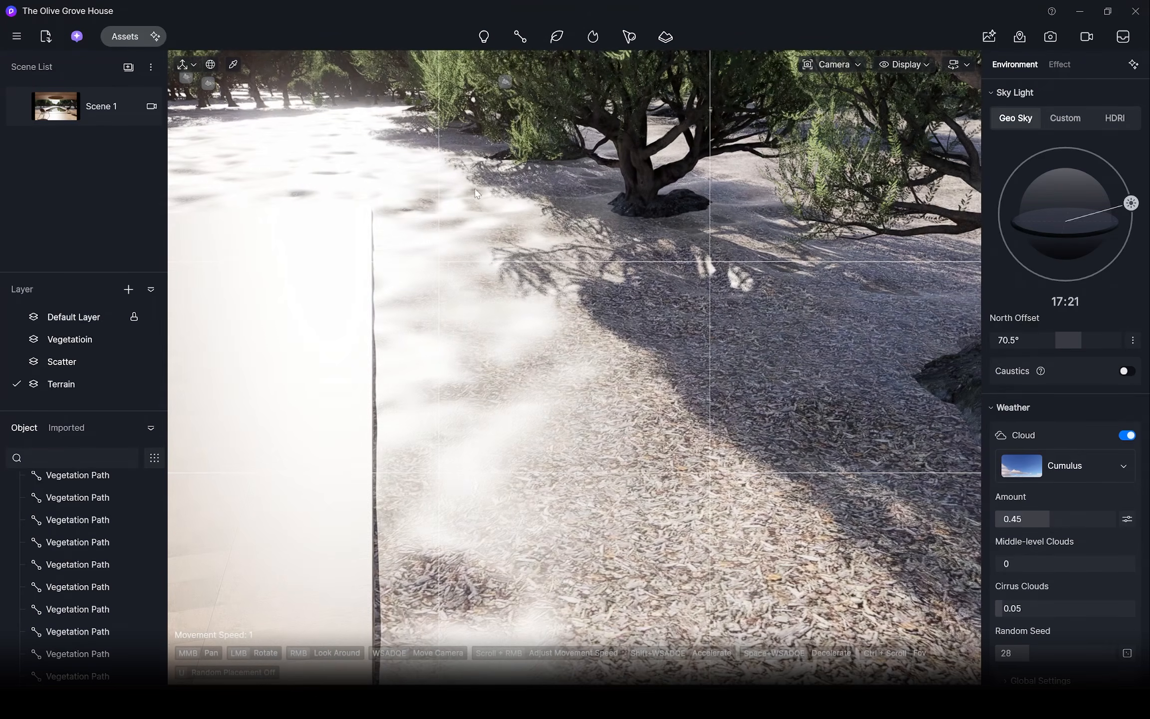
click(629, 37)
click(743, 98)
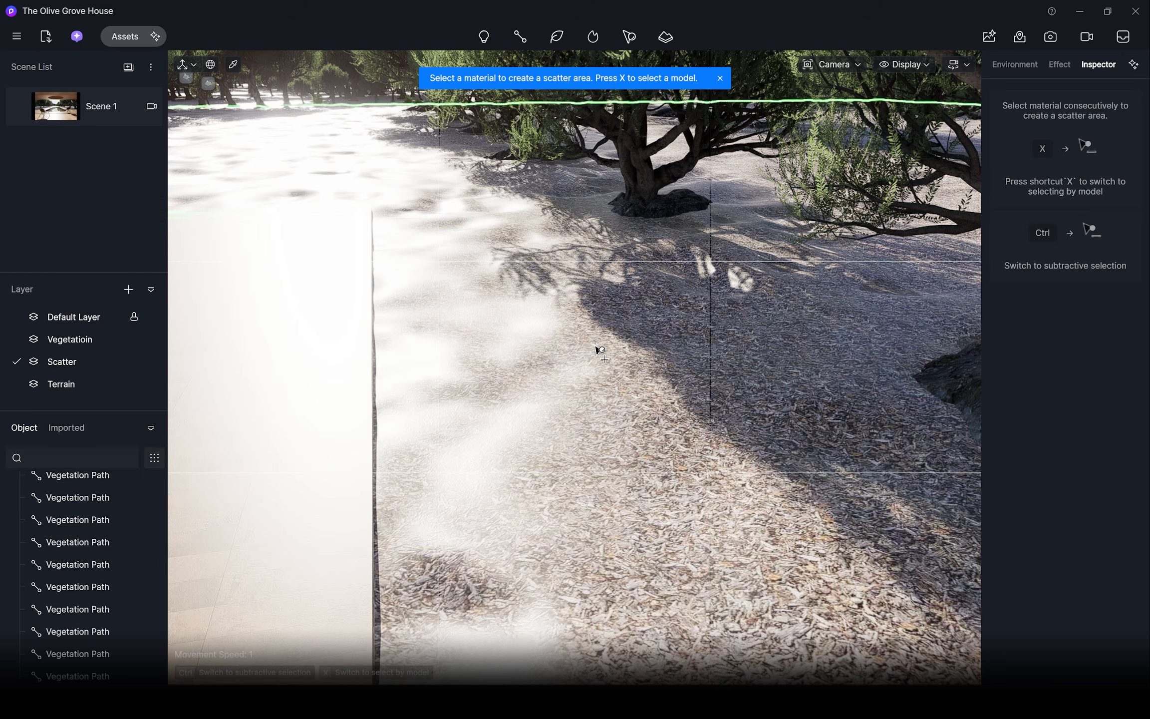
key(Escape)
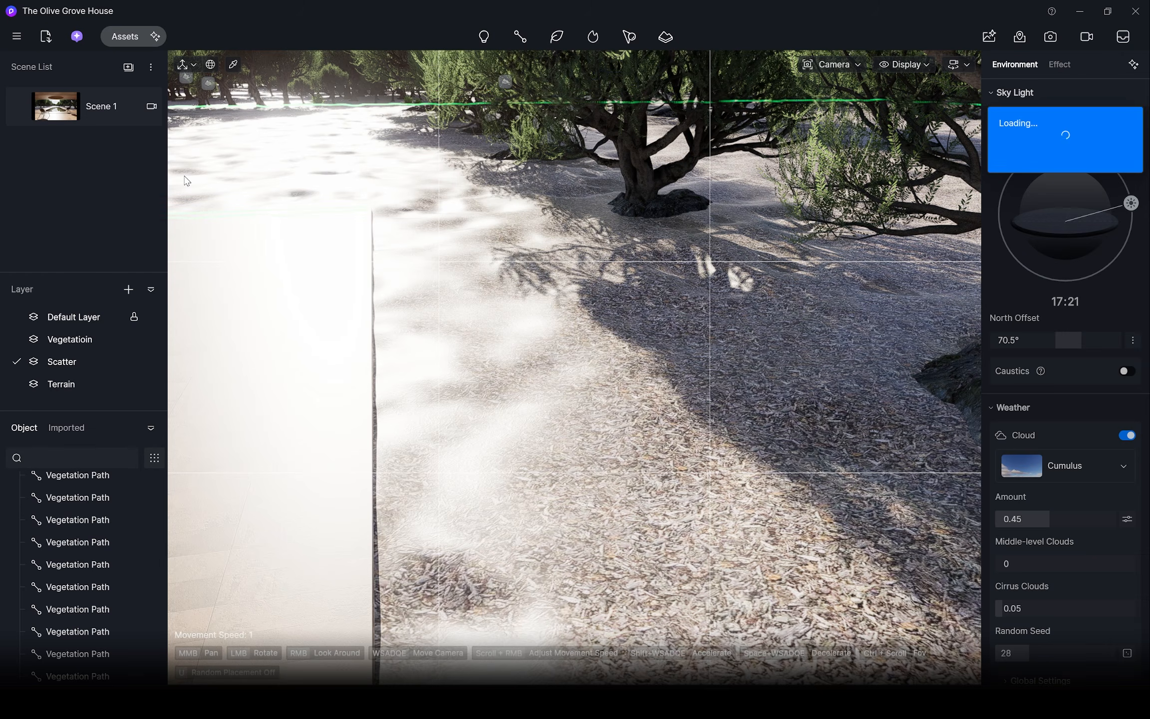
click(187, 180)
Step: Add the Foliage 01 model from the Fallen Leaves category to the content of Scatter 1
click(1065, 217)
scroll(38, 502, down, 1)
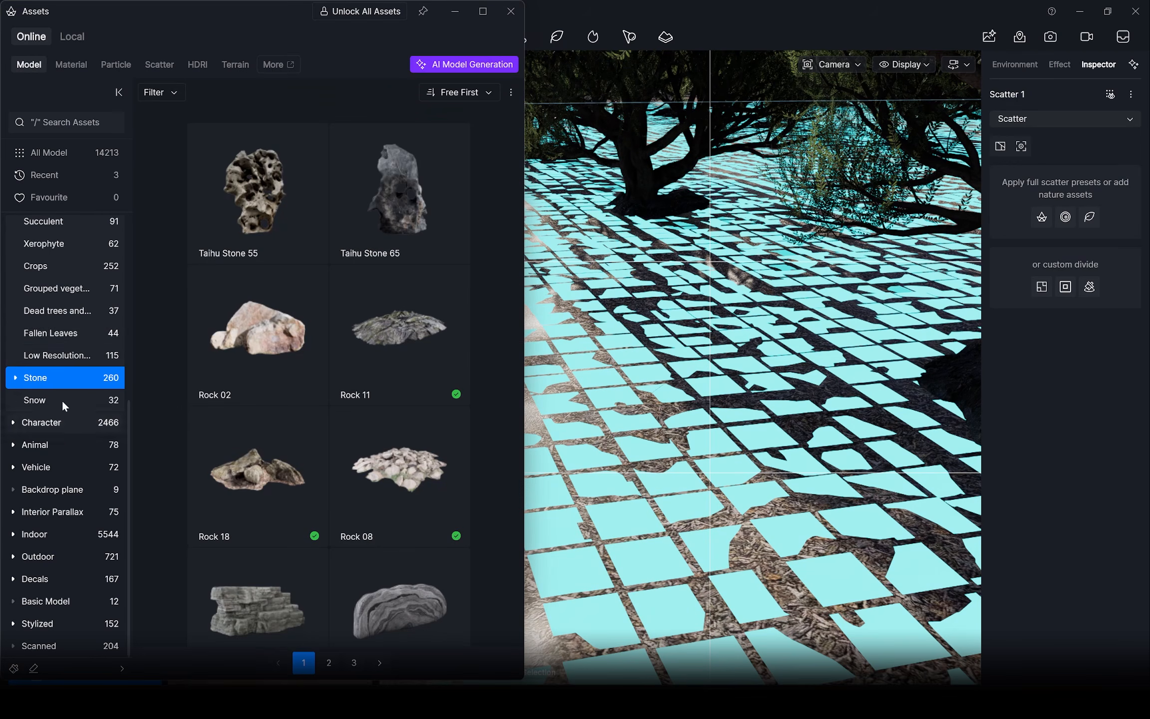
click(51, 333)
click(394, 202)
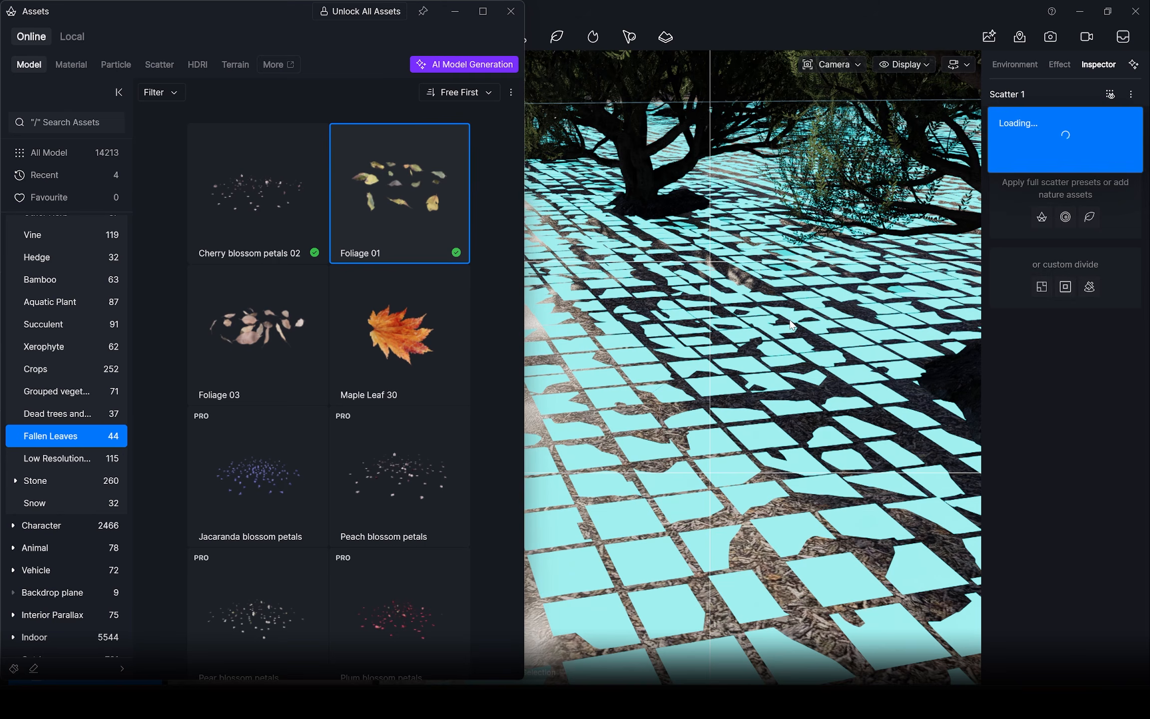
click(1130, 94)
click(1099, 119)
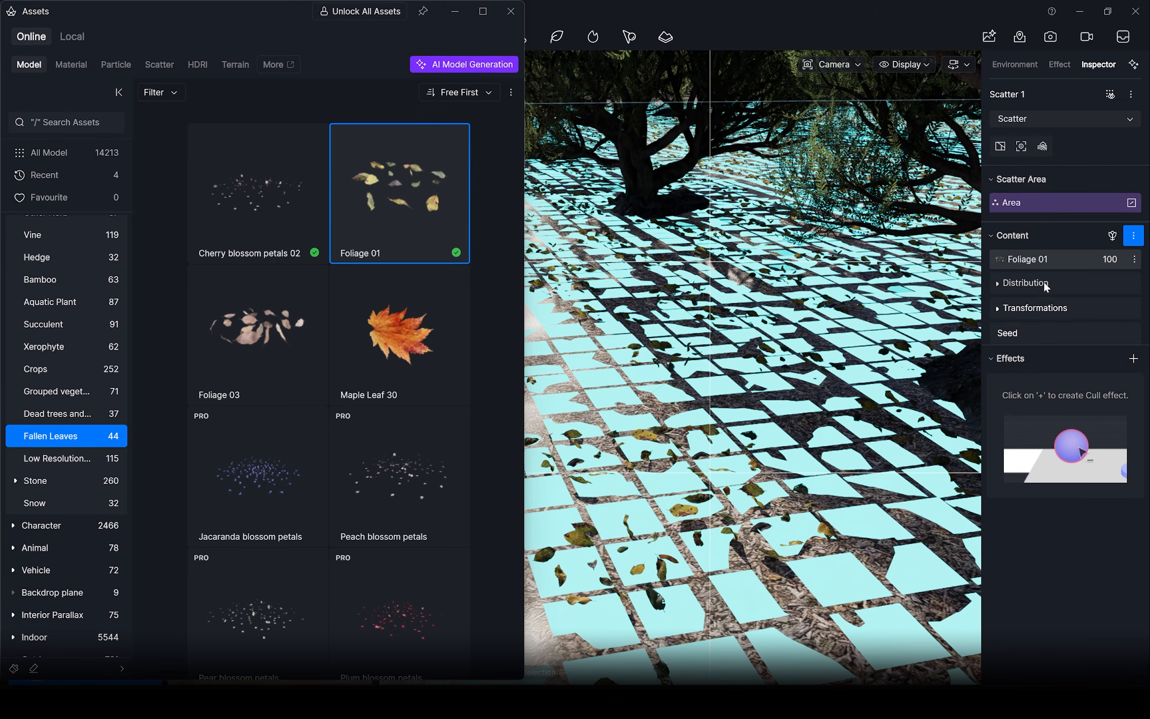
Step: Change the distribution of the Scatter 1 leaves to a clustered noise pattern from the preset library
click(1044, 282)
click(1004, 325)
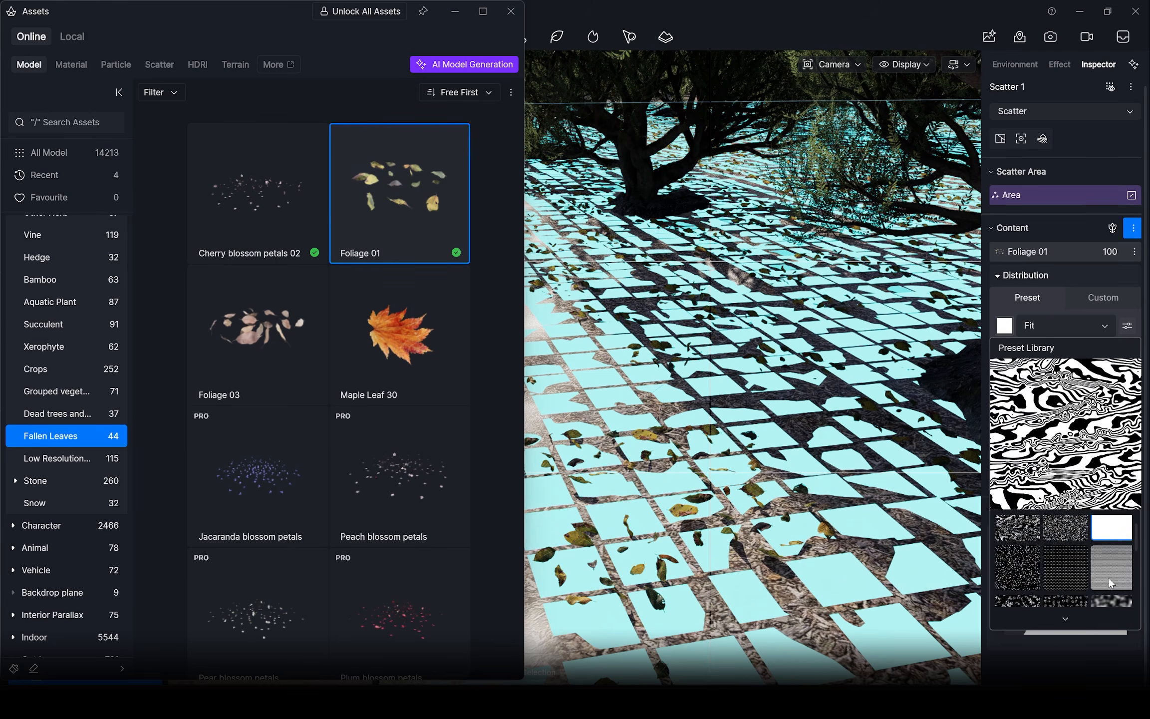
click(1111, 579)
click(668, 417)
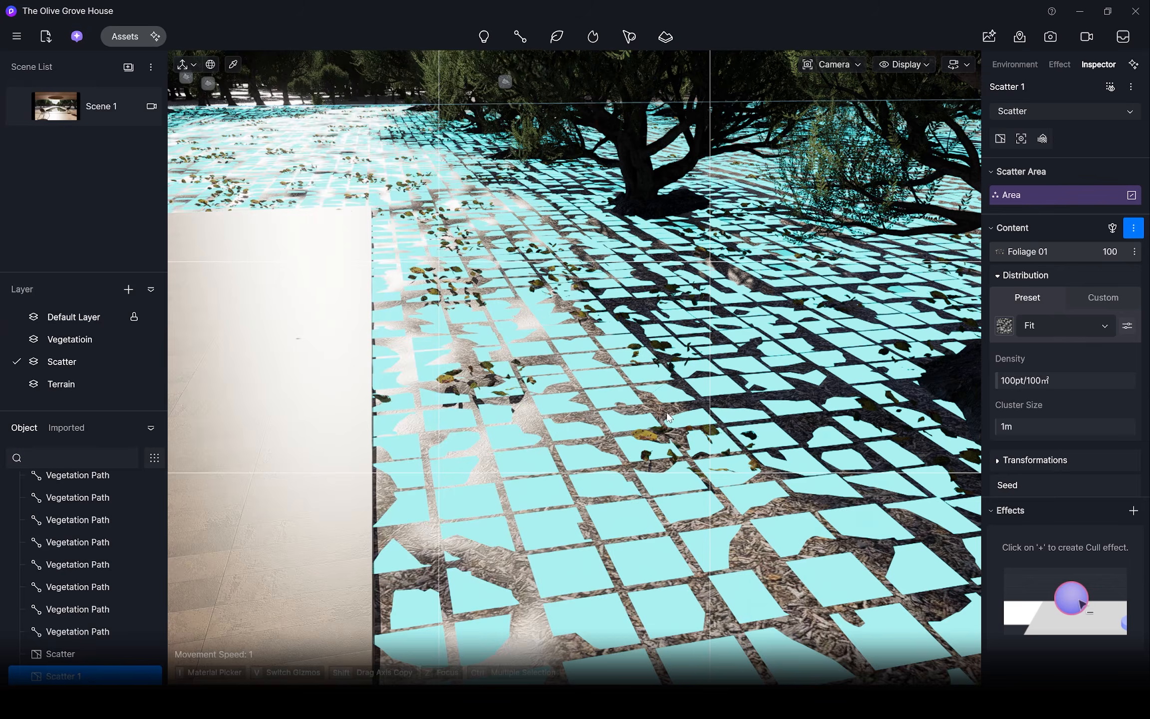
Step: Raise the leaf scatter's density to about 920.895 pt/100㎡ and inspect the coverage beside the pool
right_drag(669, 417, 611, 344)
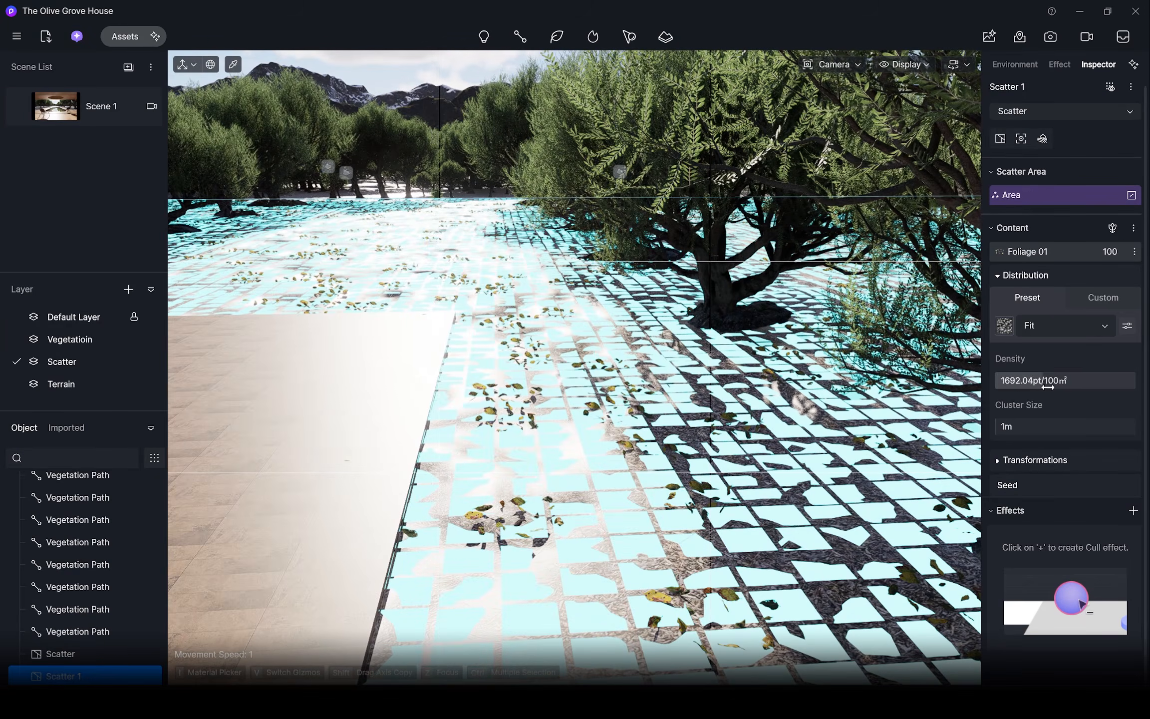
drag(1025, 385, 1026, 385)
middle_drag(619, 479, 691, 434)
scroll(659, 449, down, 3)
scroll(674, 439, down, 2)
right_drag(691, 434, 669, 384)
scroll(668, 385, down, 3)
middle_drag(668, 384, 623, 347)
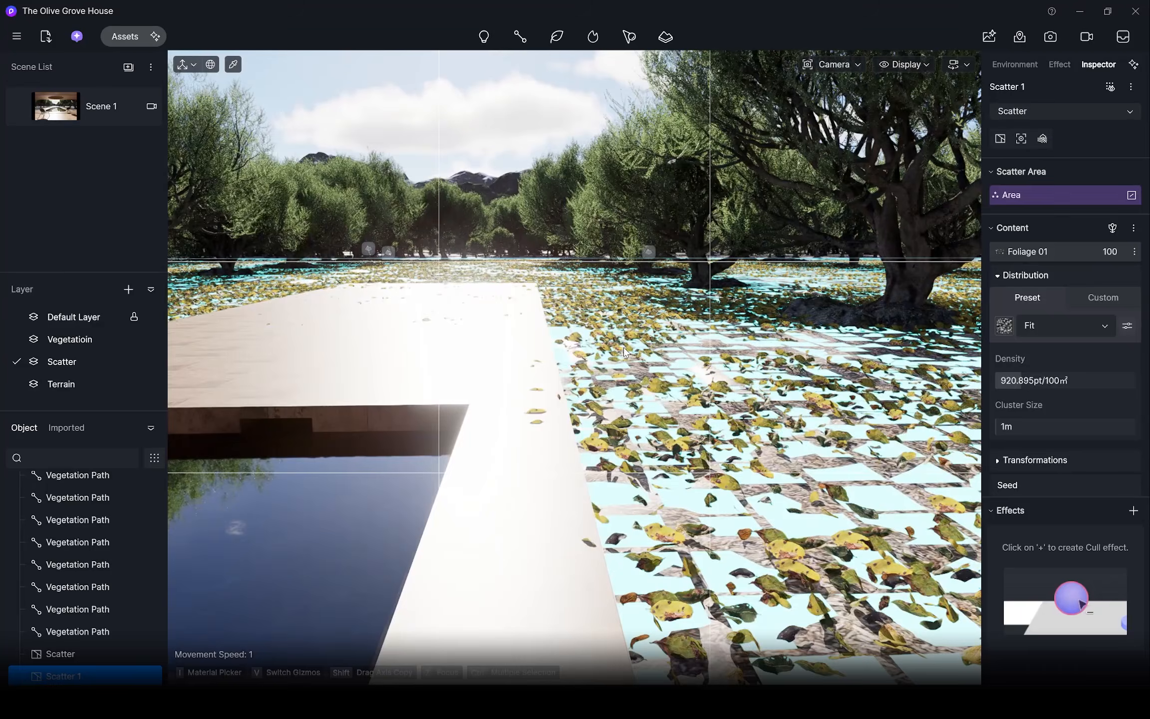
Step: Set the scaling of Foliage 01 in Scatter 1 to 50%
scroll(623, 347, down, 1)
click(692, 448)
right_drag(693, 448, 694, 433)
middle_drag(695, 432, 546, 436)
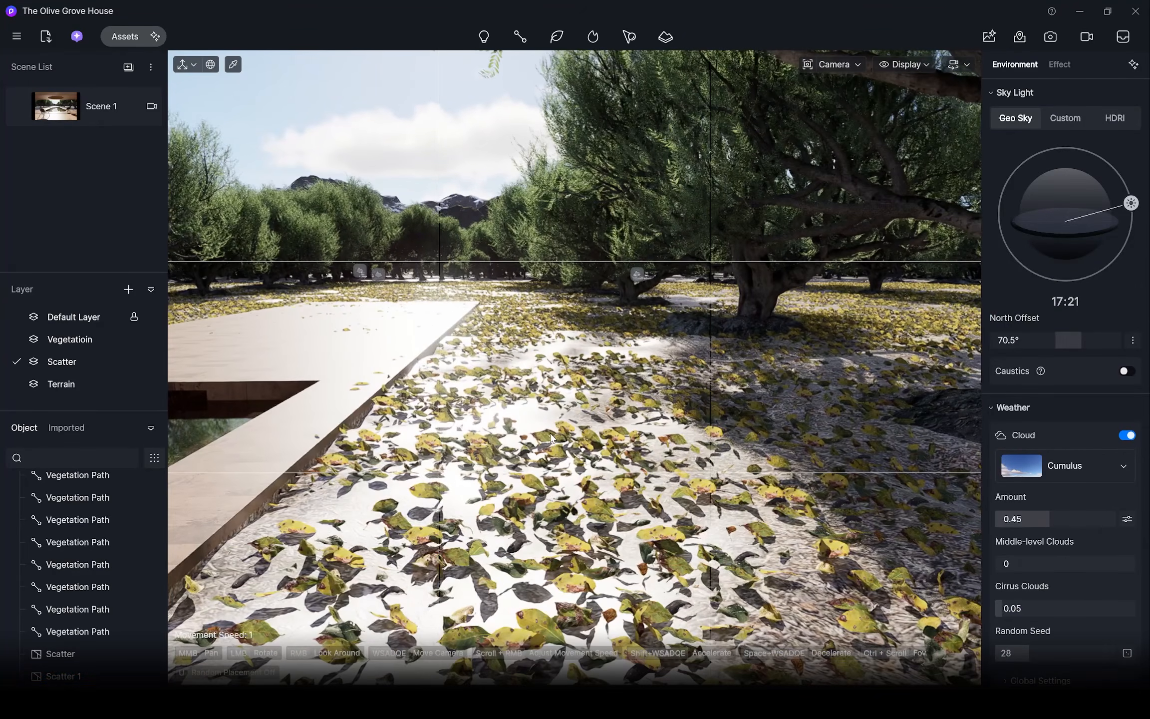
click(546, 436)
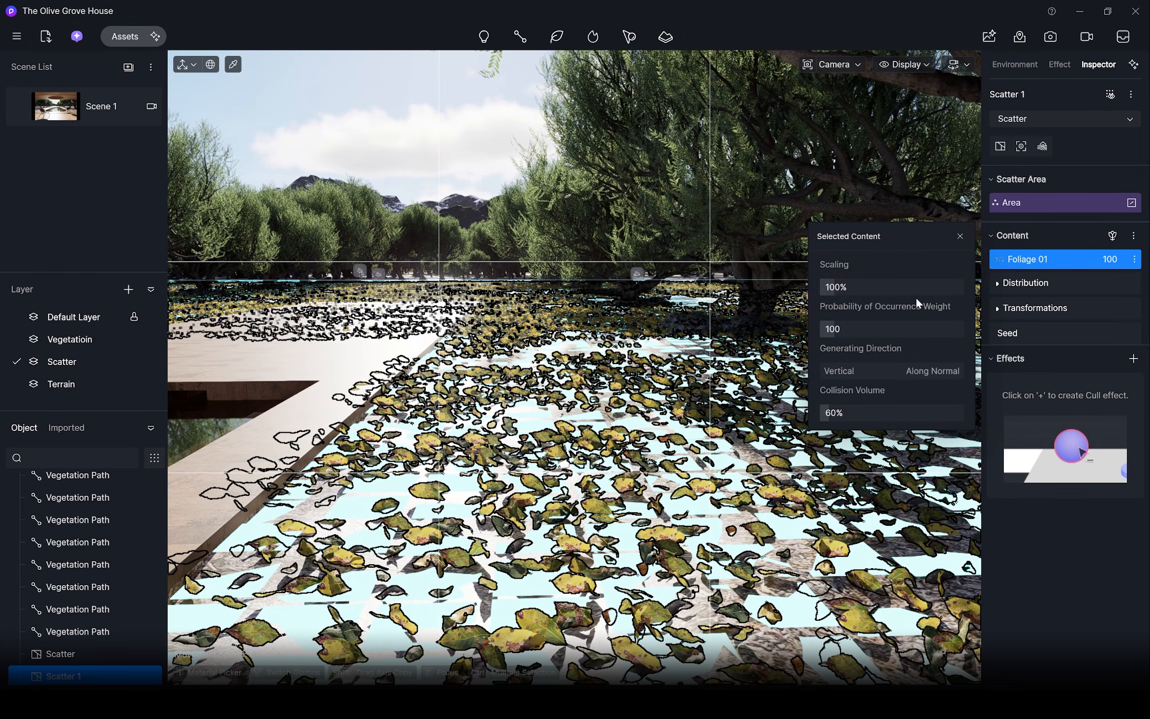
text(50)
key(Return)
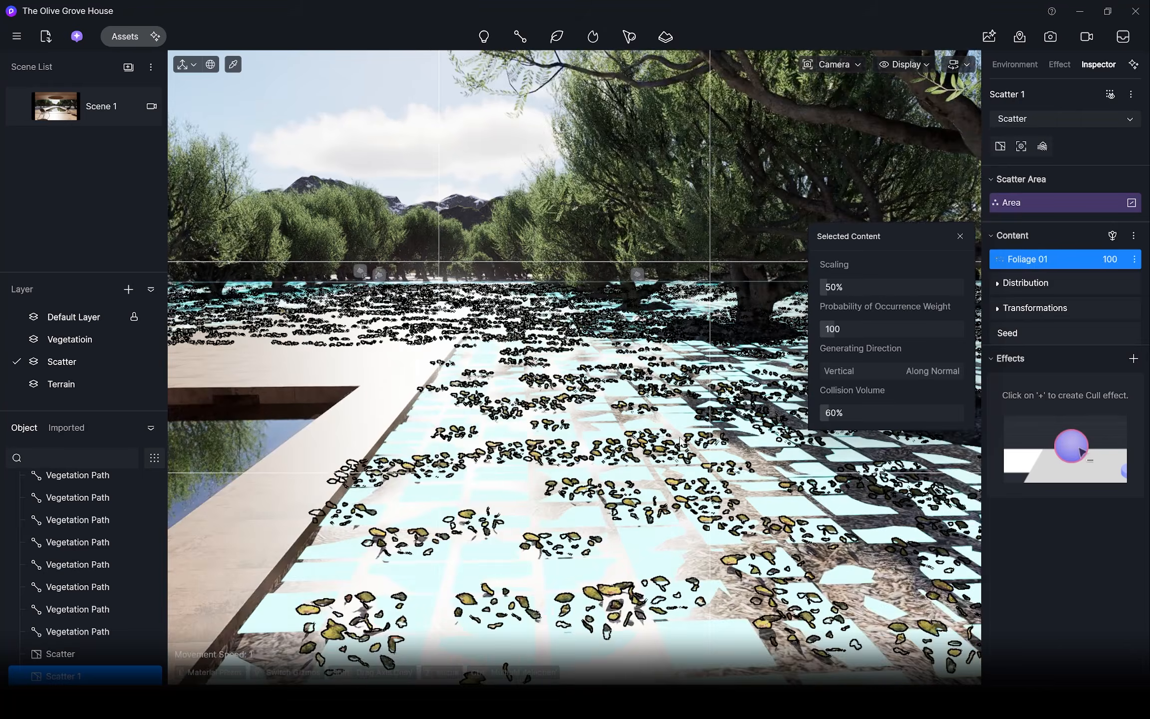
Step: Return to the Scene 1 view and shift the second terrain height map sideways to reposition the background mountains
click(690, 375)
click(100, 105)
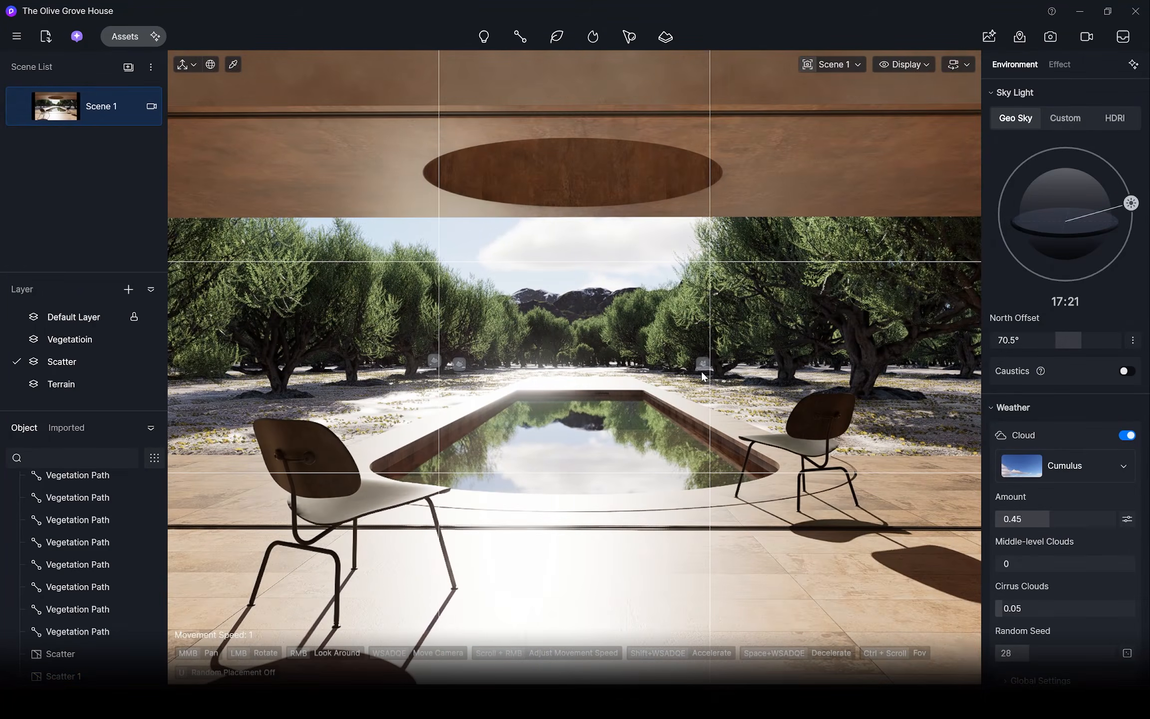
click(702, 365)
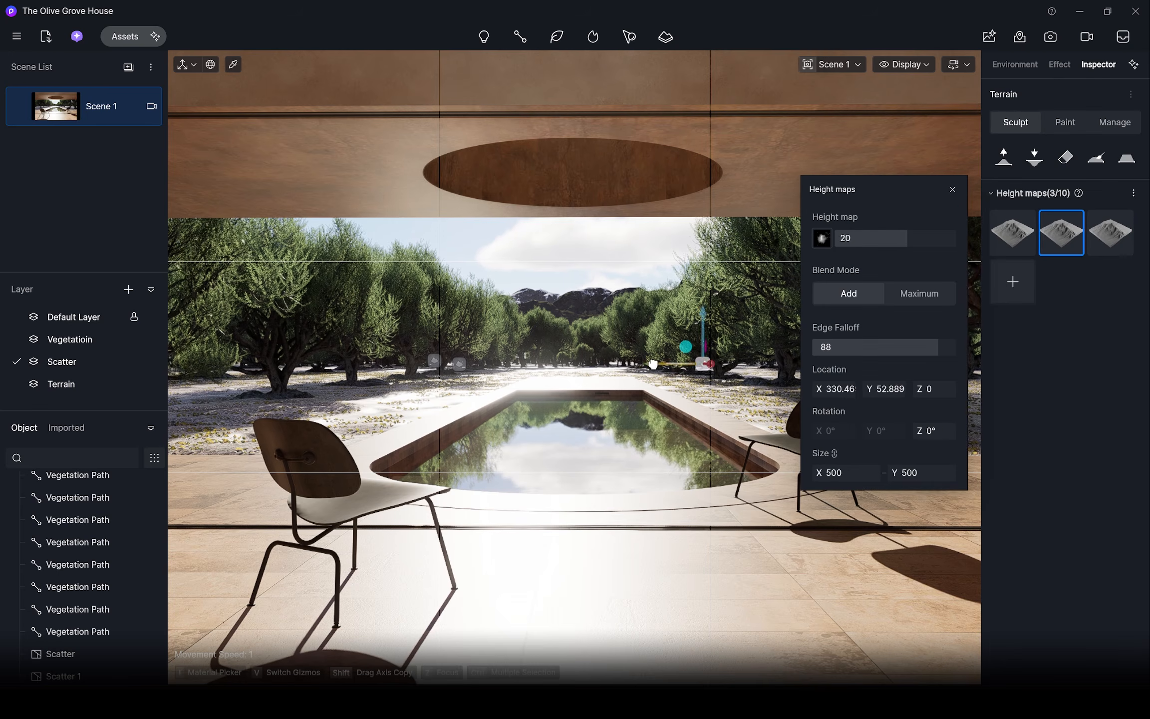
click(434, 360)
key(Escape)
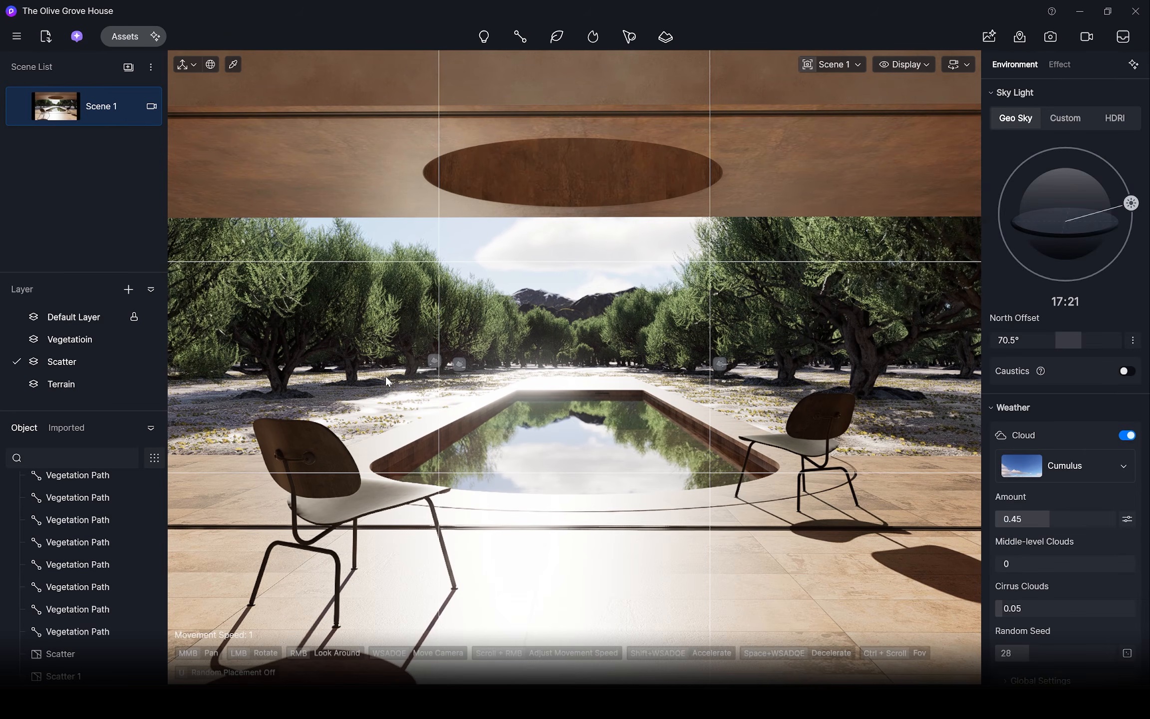
Step: Rotate the 1500 × 1500 mountain height map to 180° around Z and return to the Scene 1 view
scroll(536, 309, up, 5)
middle_drag(535, 309, 539, 529)
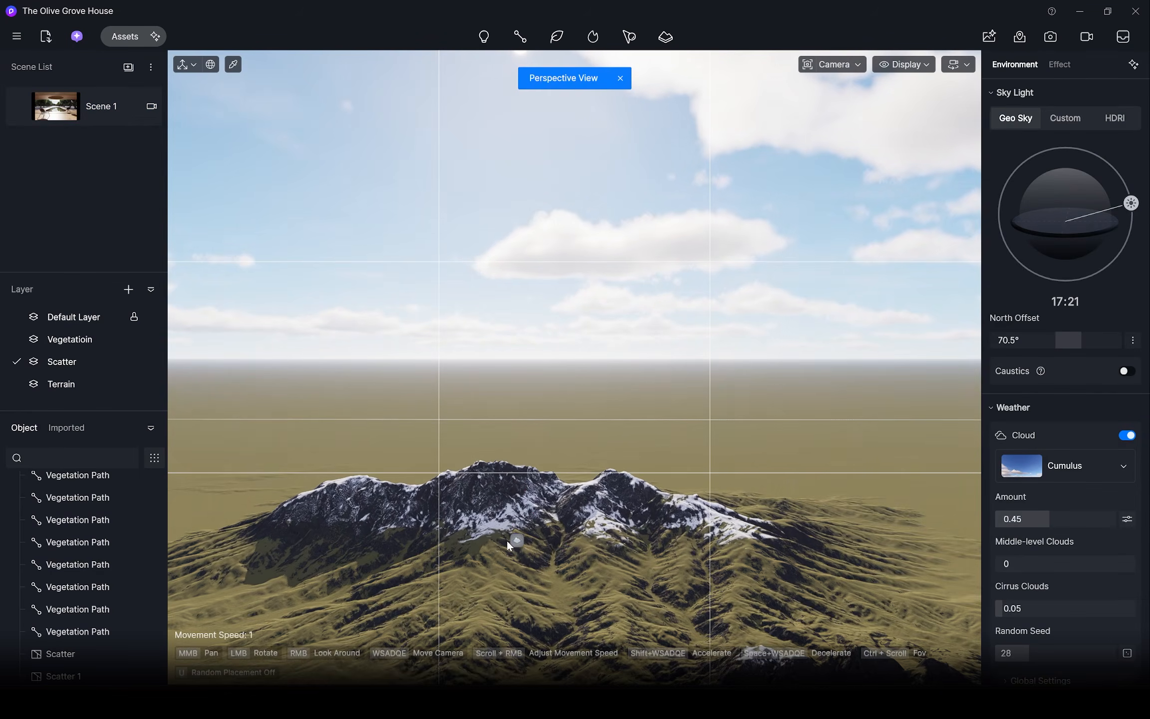
click(510, 541)
drag(557, 546, 438, 523)
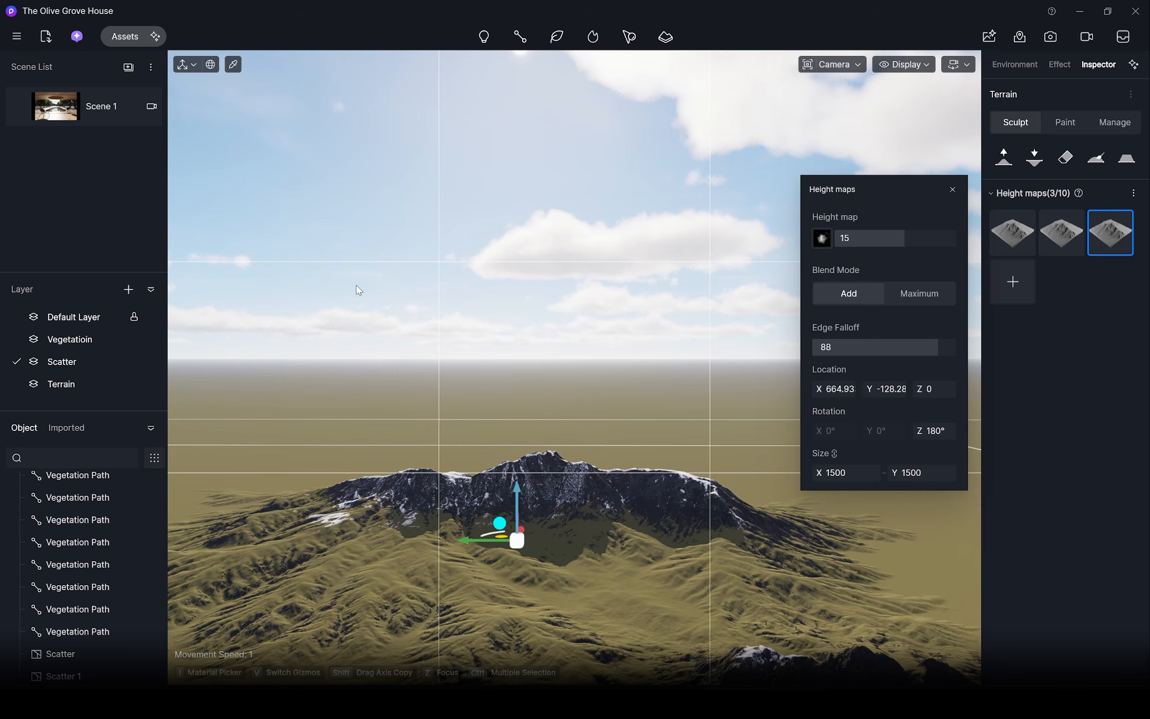
click(101, 107)
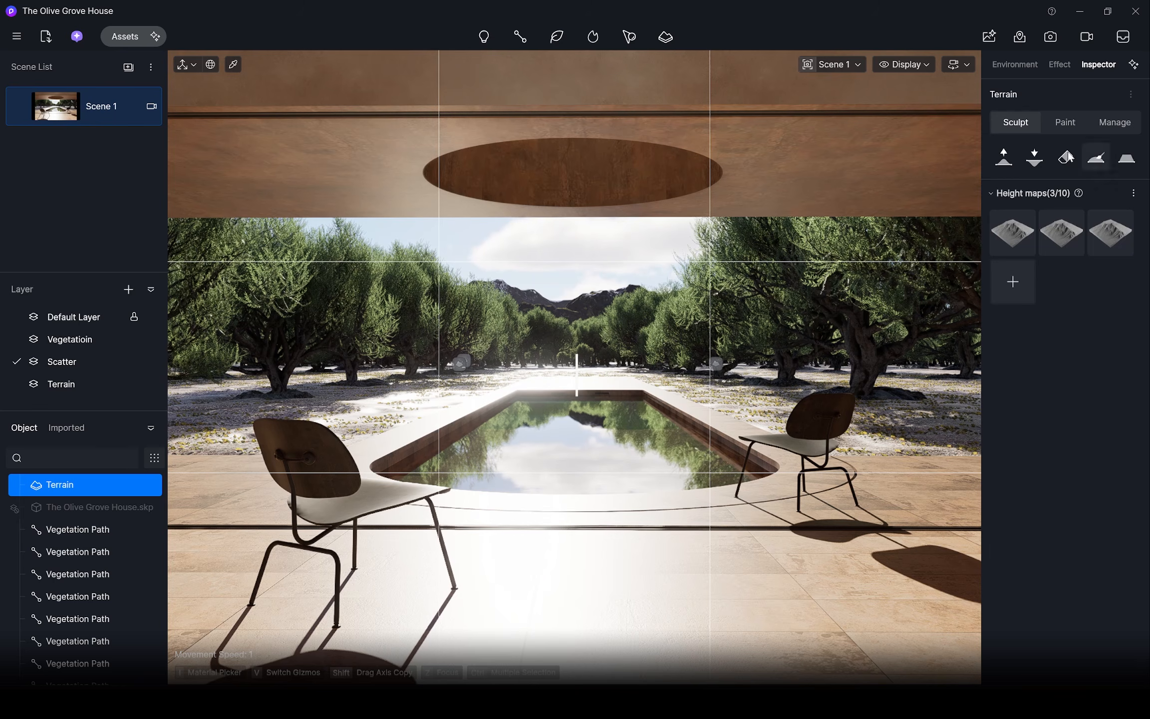
Step: Replace the terrain's ground texture with Dark Cliff Rock and raise the peak altitude to clear the snow from the mountains
click(1065, 122)
right_click(1016, 258)
click(1045, 263)
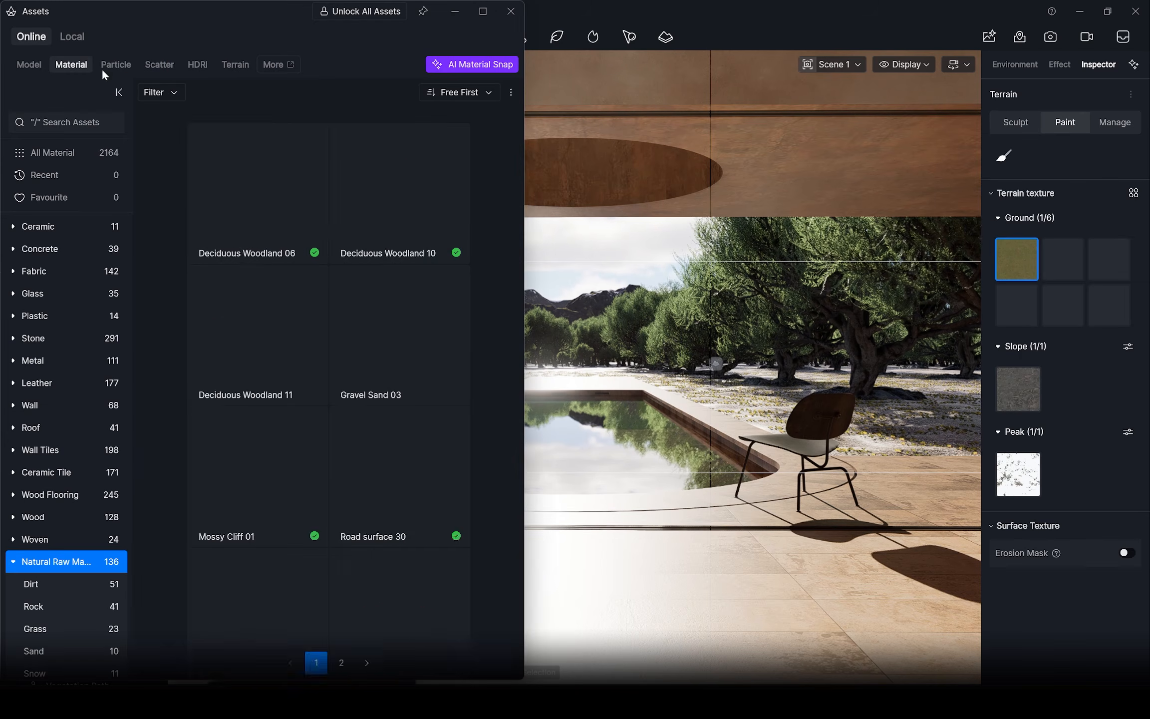
scroll(253, 424, down, 10)
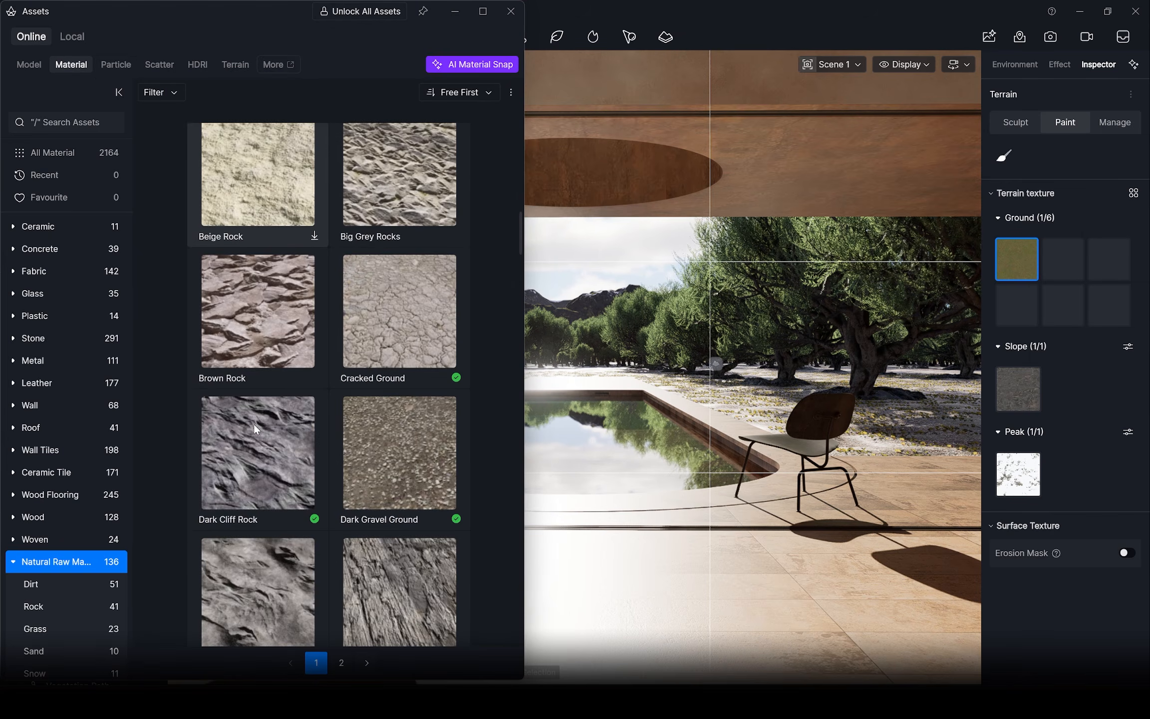
click(254, 424)
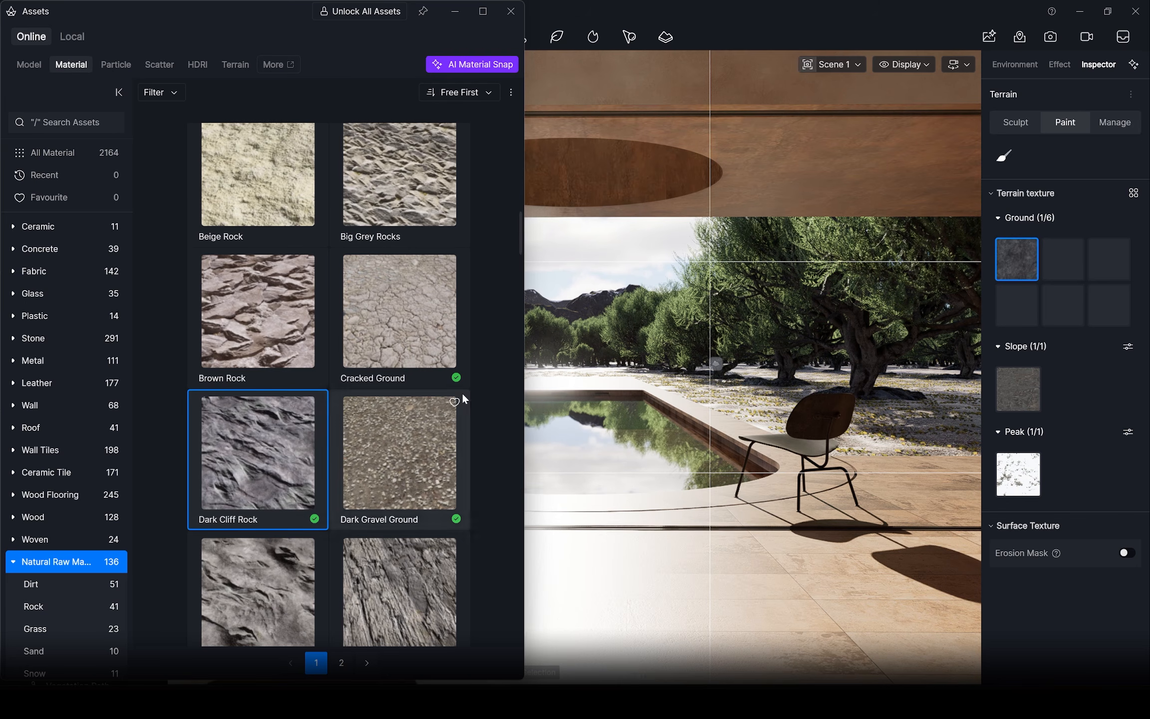
click(510, 11)
click(1129, 433)
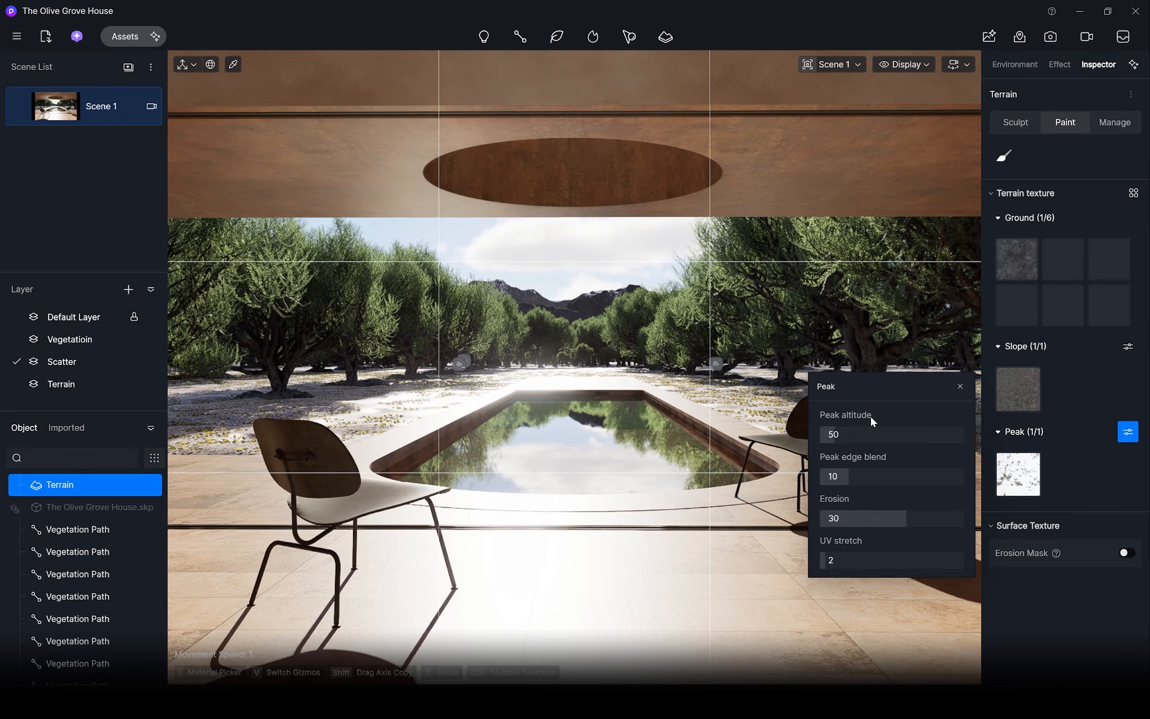
click(959, 387)
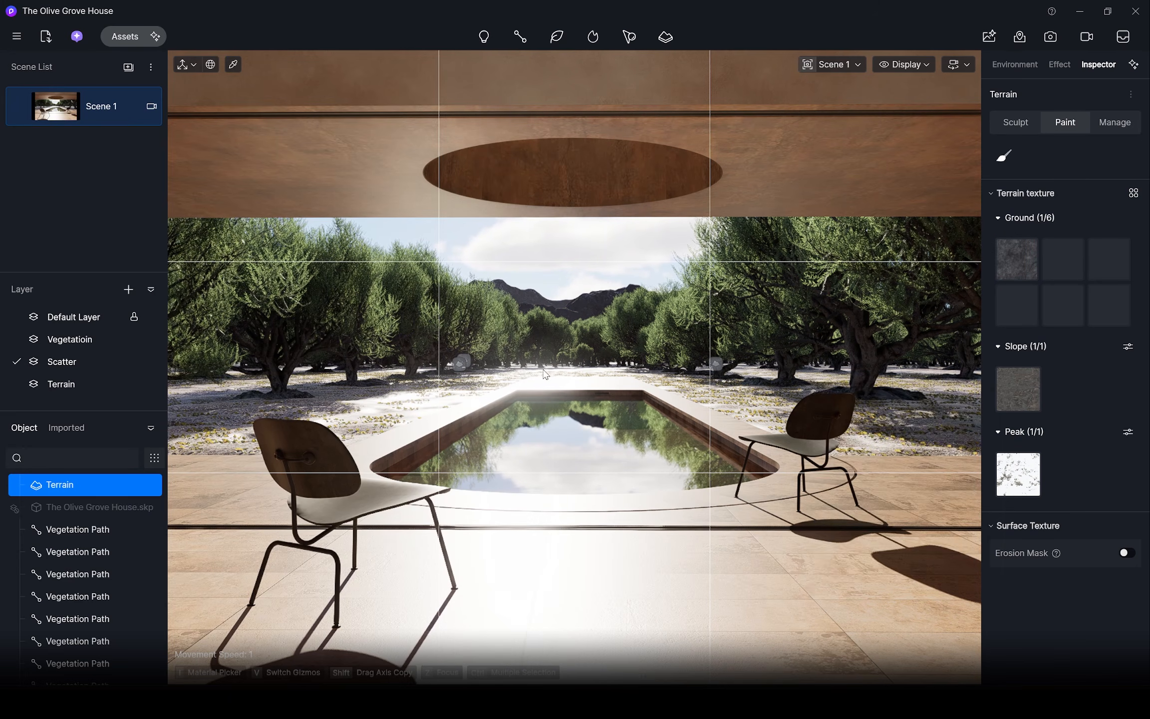
Step: Pick the Stone Floor Interior material from the floor tiles beside the chair to open its material settings
right_drag(759, 341, 823, 343)
scroll(808, 344, down, 3)
middle_drag(808, 344, 611, 396)
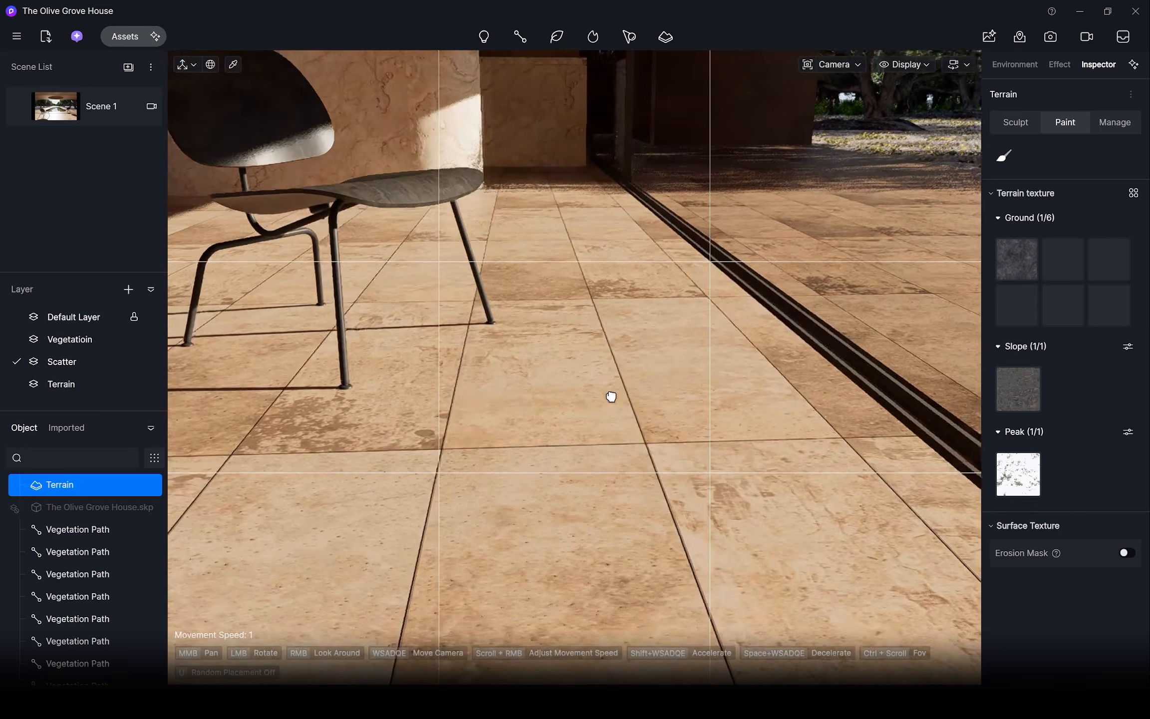
right_drag(611, 396, 823, 392)
right_drag(664, 389, 612, 396)
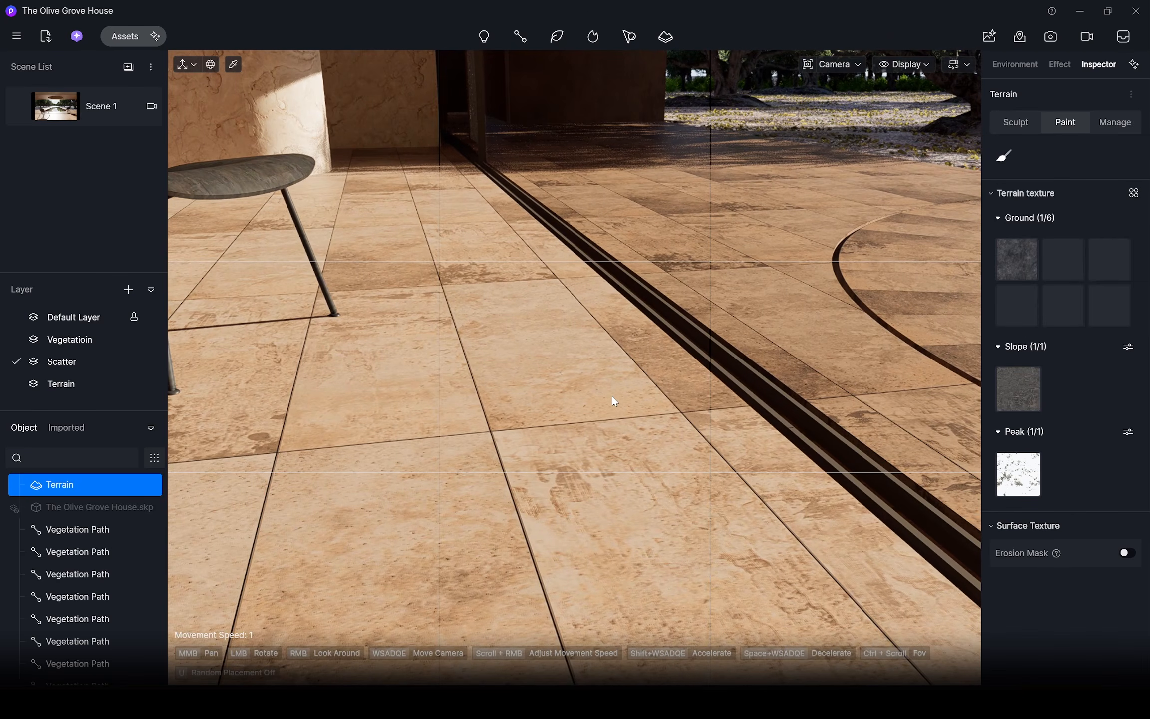
scroll(611, 396, down, 1)
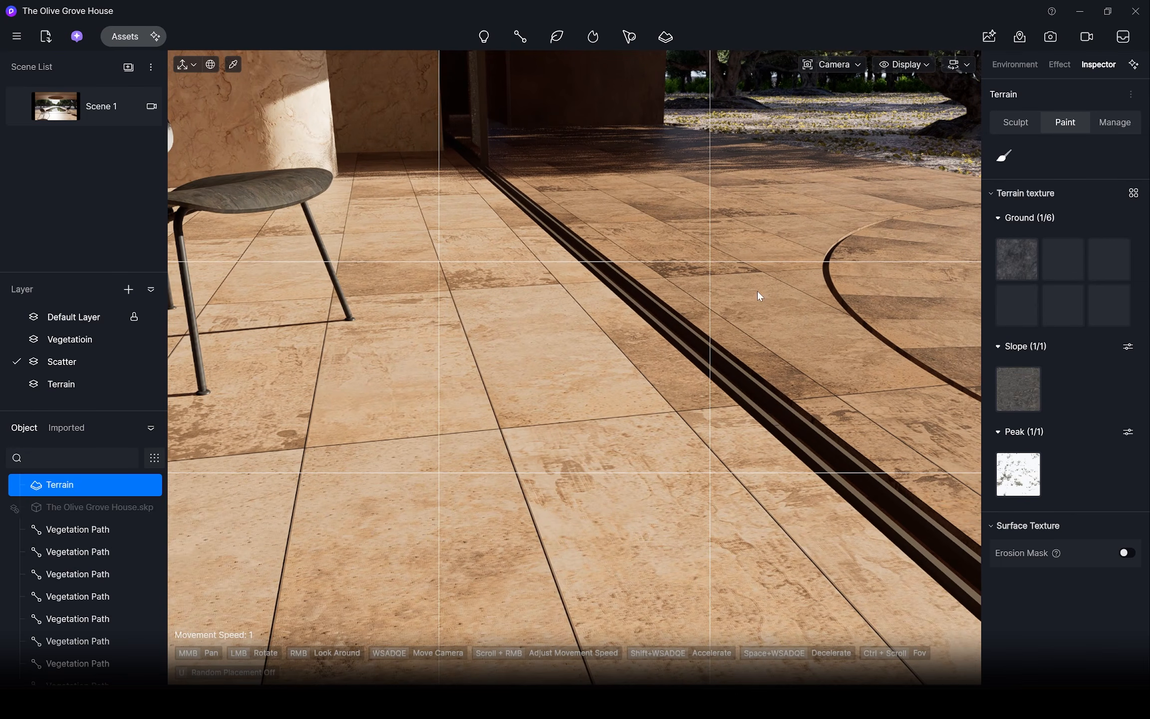
key(i)
click(553, 387)
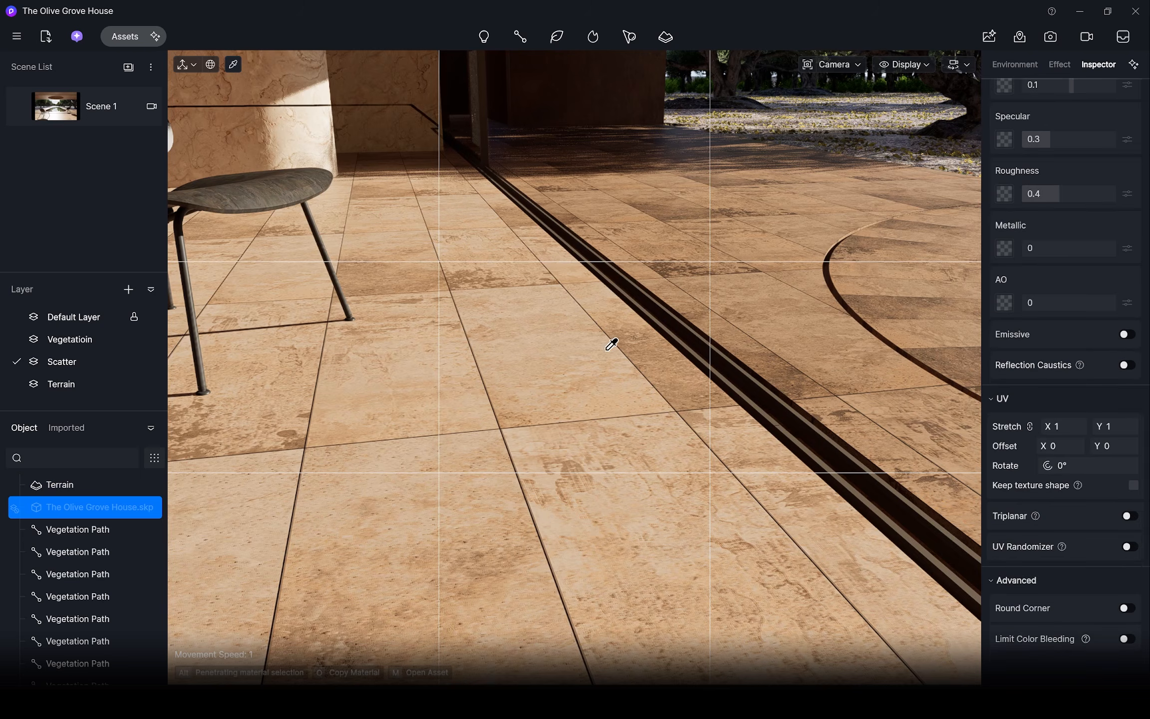
scroll(1065, 379, up, 5)
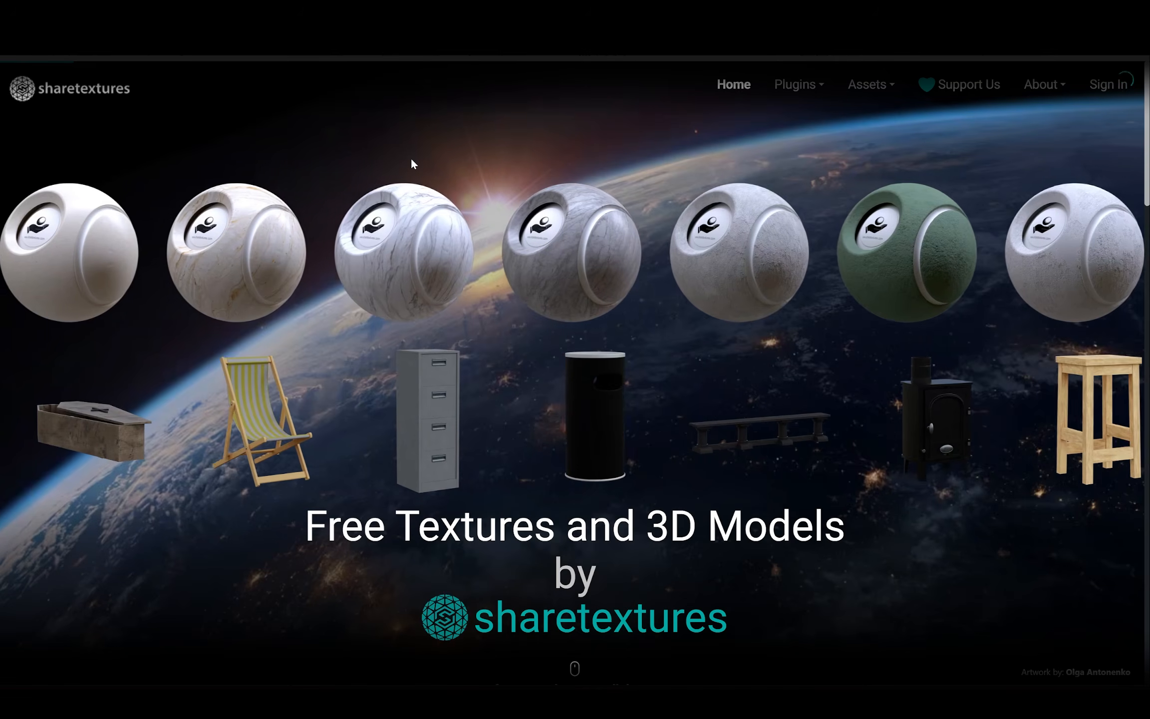
Step: Switch to the sharetextures website and browse its concrete textures for a tile material, adjusting the items shown per page
click(868, 85)
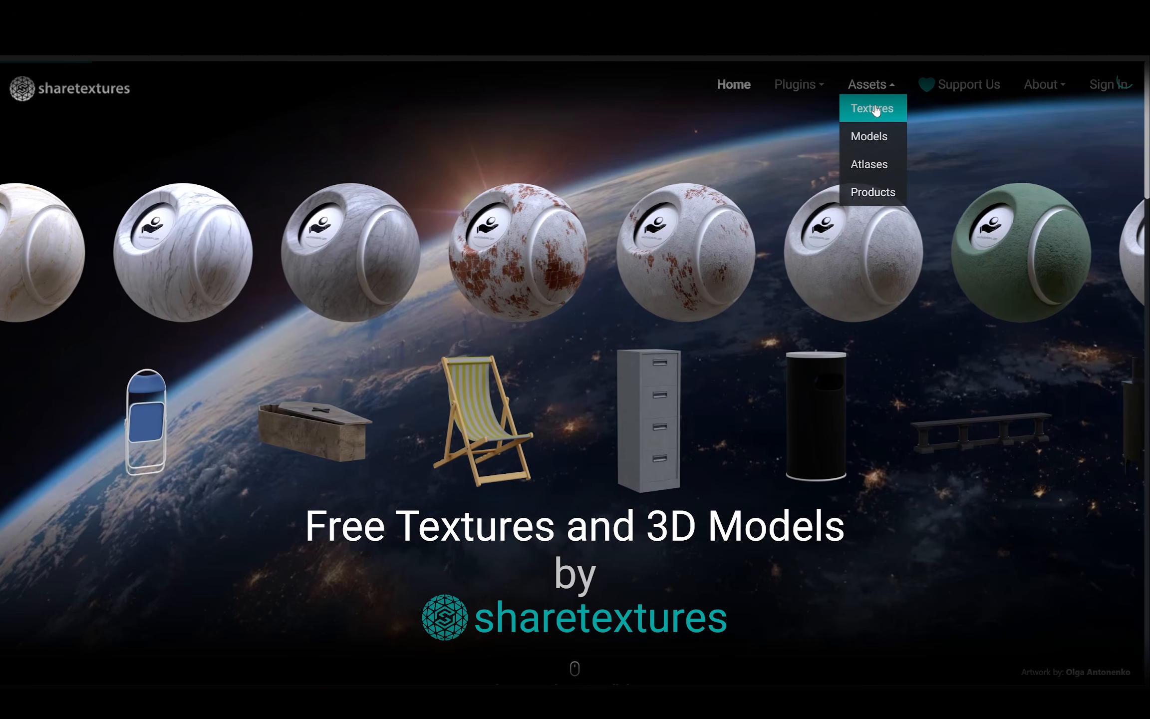
click(873, 108)
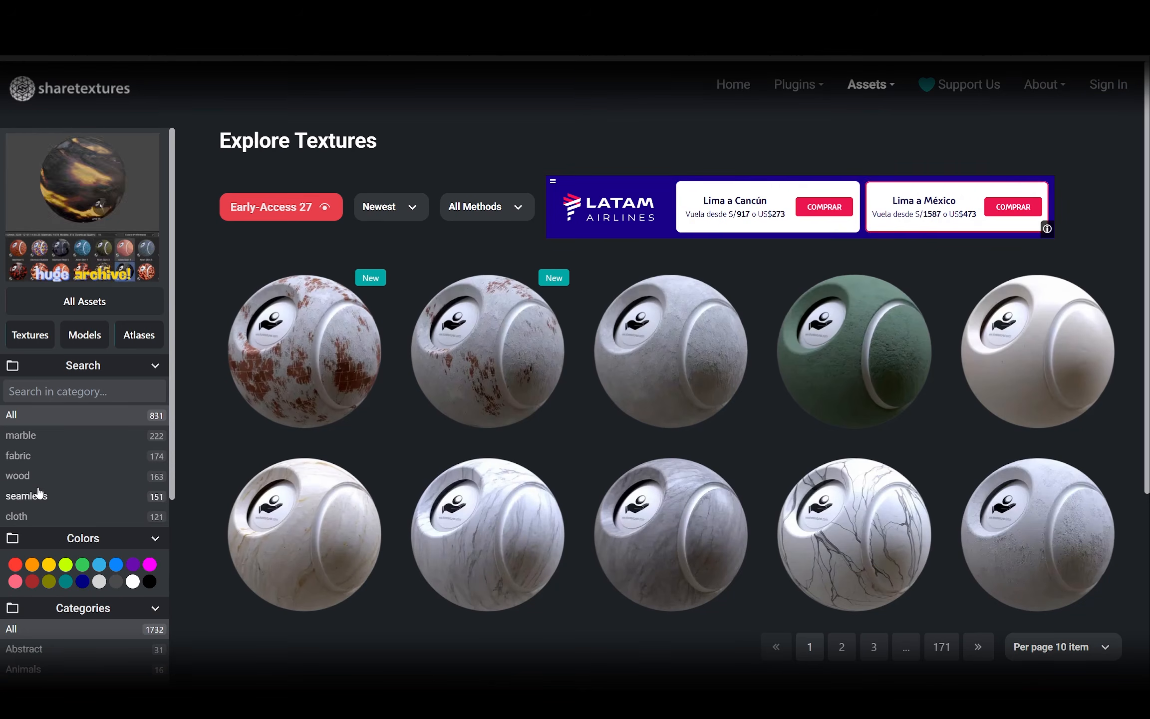
scroll(38, 399, down, 5)
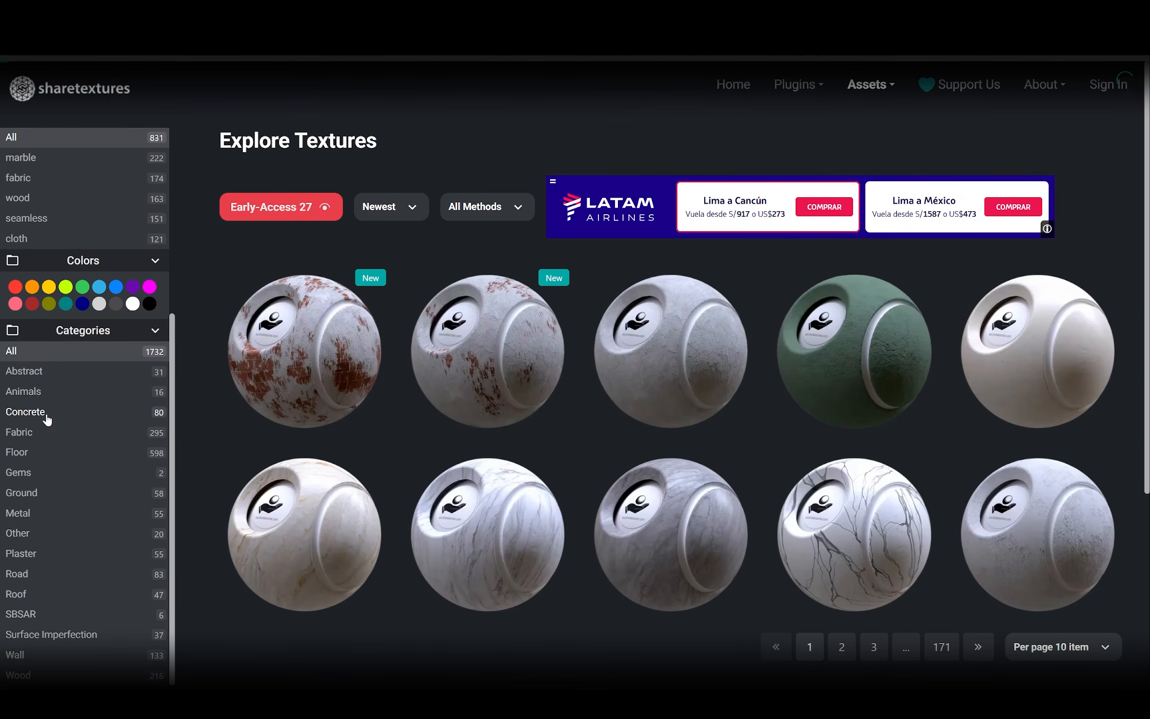
click(1050, 637)
scroll(1049, 637, down, 3)
click(1047, 585)
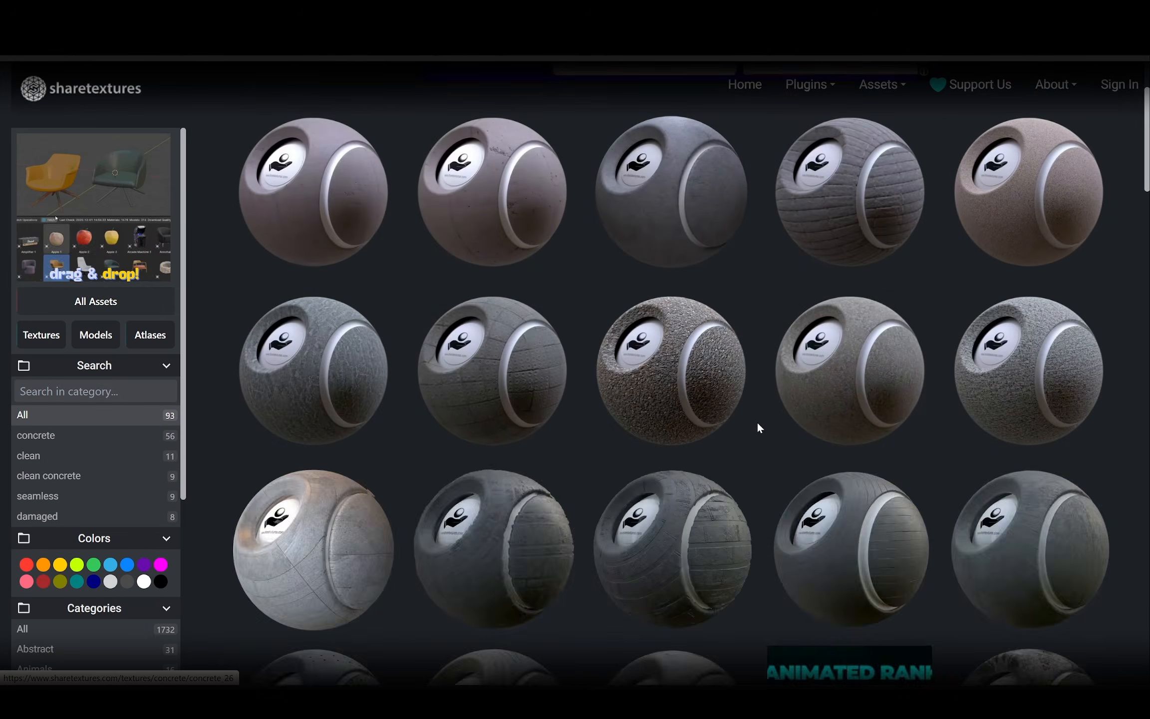
scroll(757, 427, down, 10)
click(324, 456)
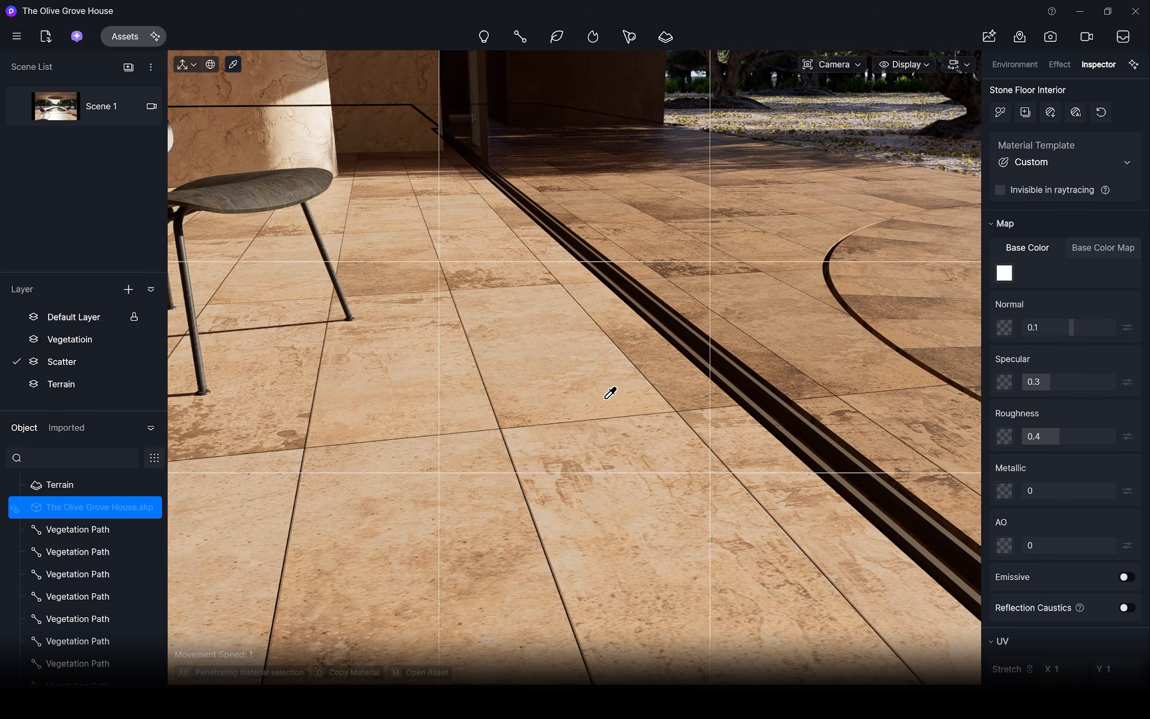
Step: Load 4K-concratetile_1_basecolor from the Concrete_Tile_1-4K folder as the Stone Floor Interior base color map
click(1005, 274)
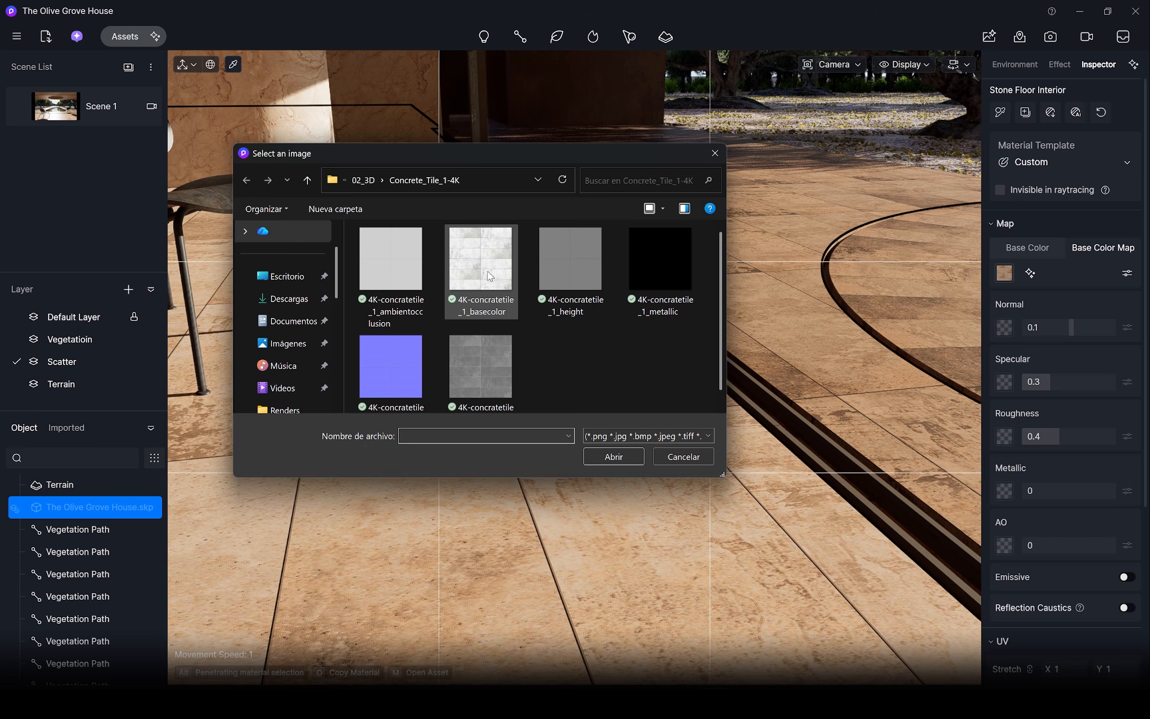
click(492, 279)
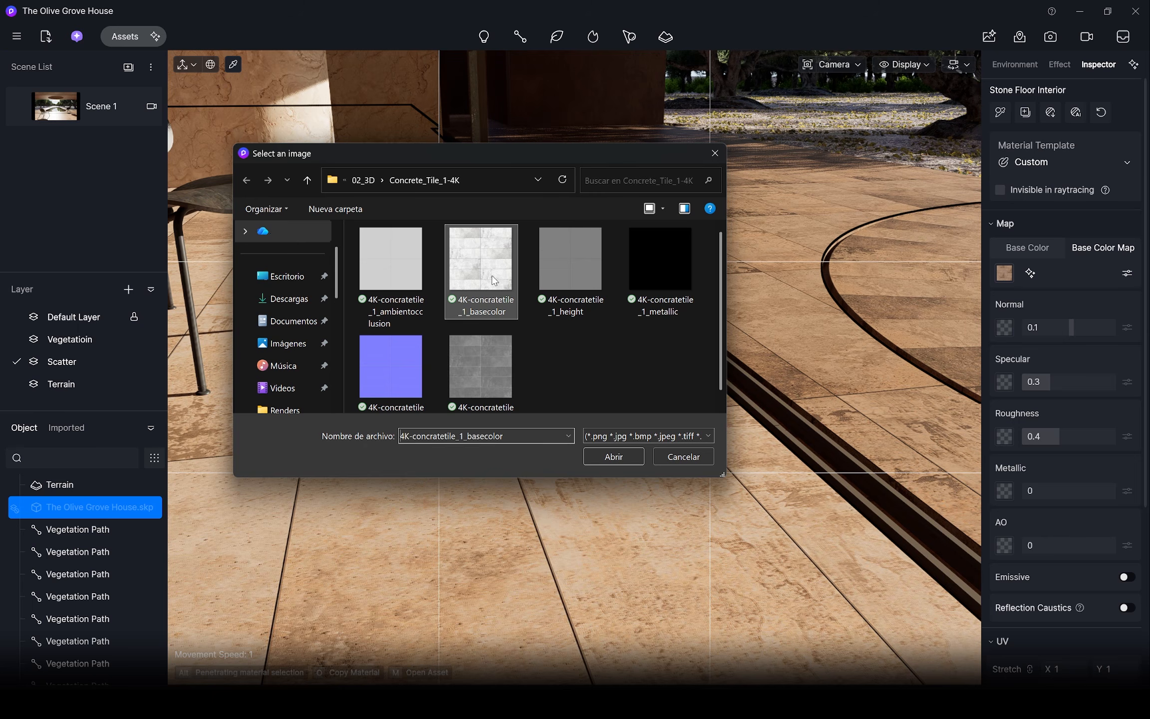
click(615, 456)
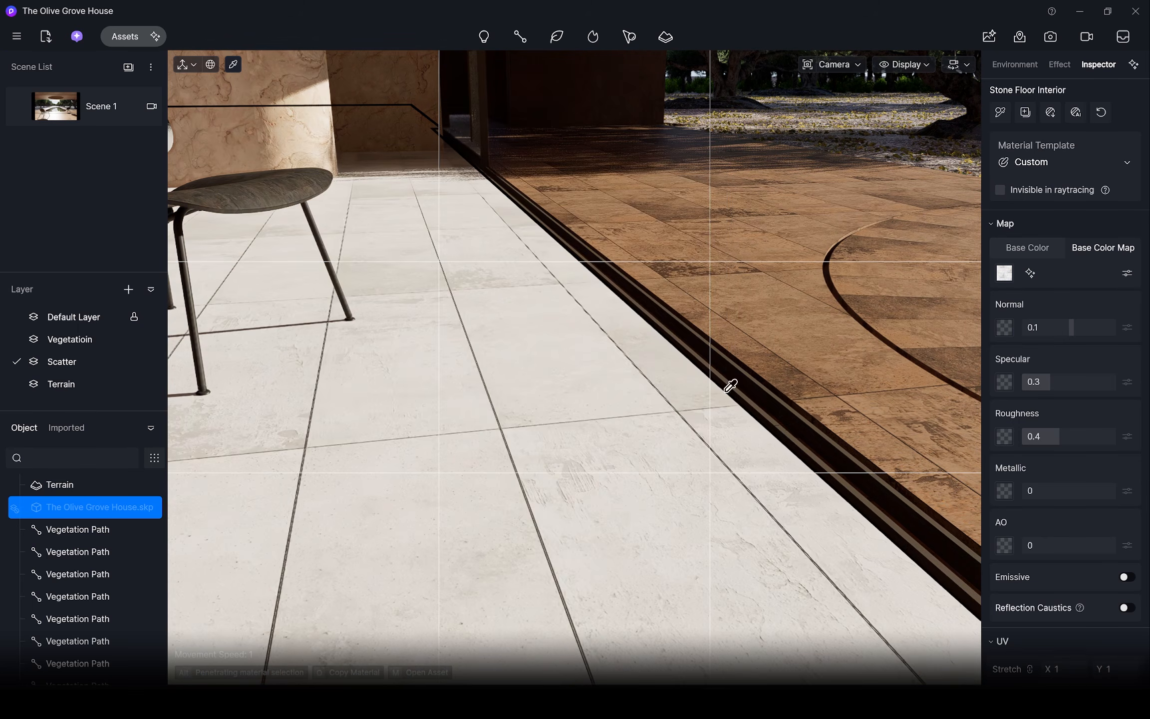
Step: Assign the 4K-concratetile_1_normal and 4K-concratetile_1_roughness images to the floor material's Normal and Roughness maps
click(1005, 327)
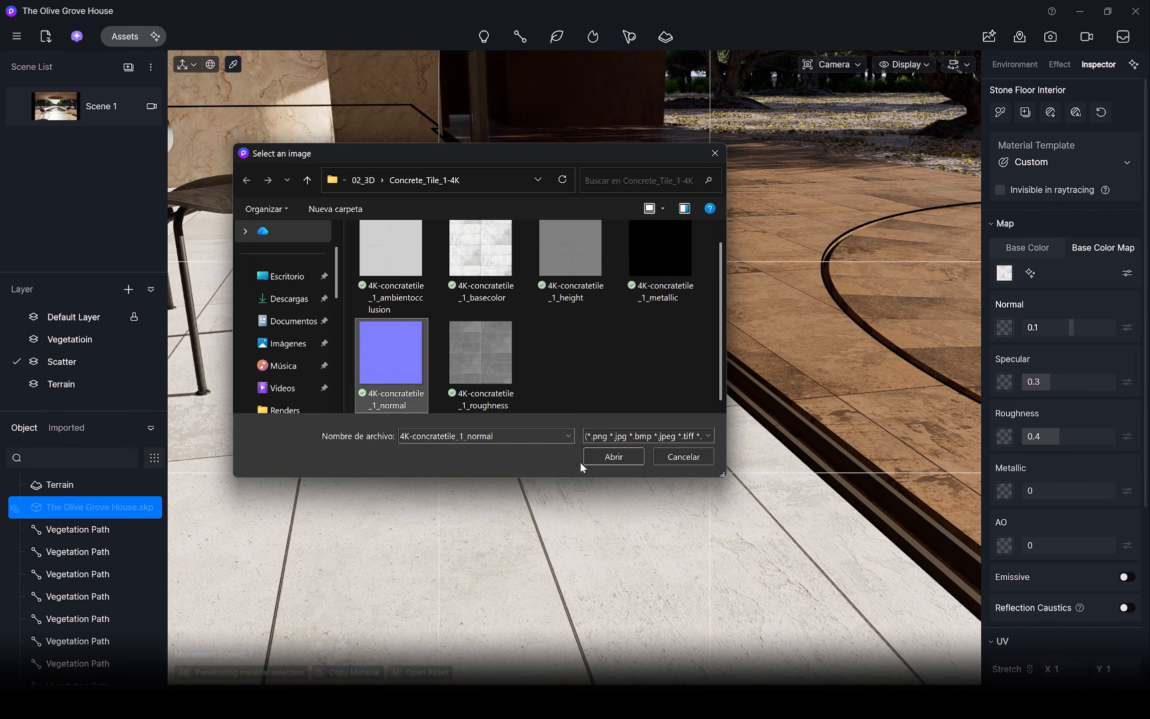
click(594, 457)
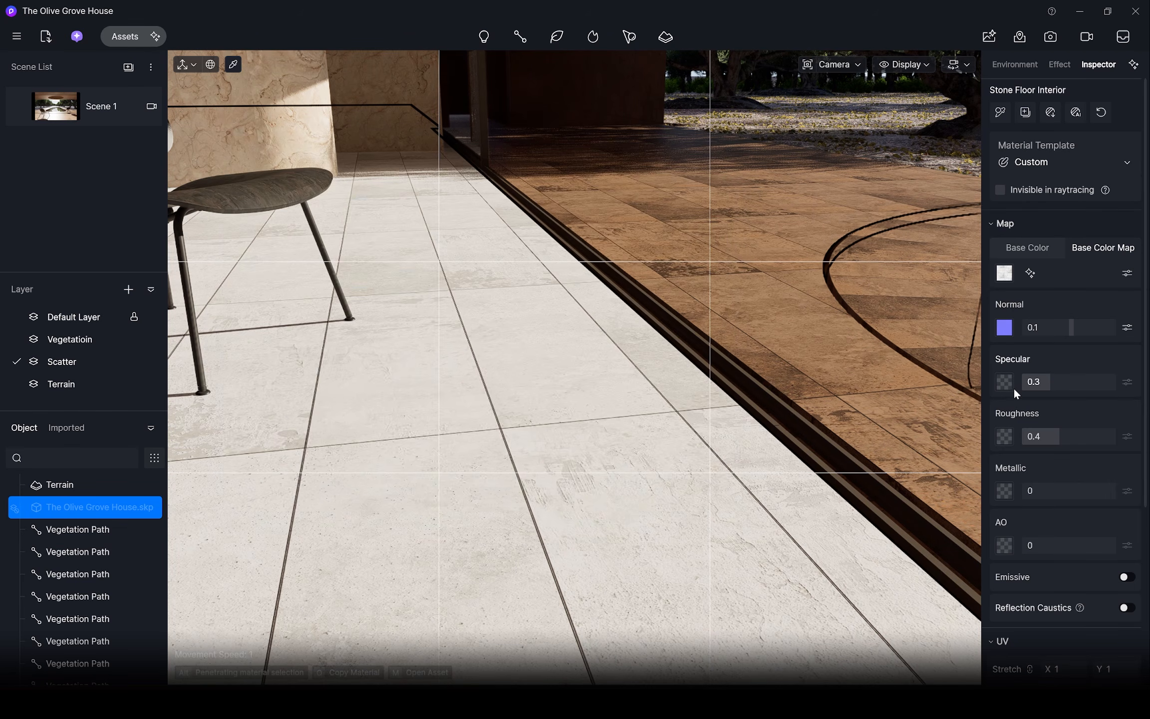
click(1004, 436)
scroll(532, 337, down, 1)
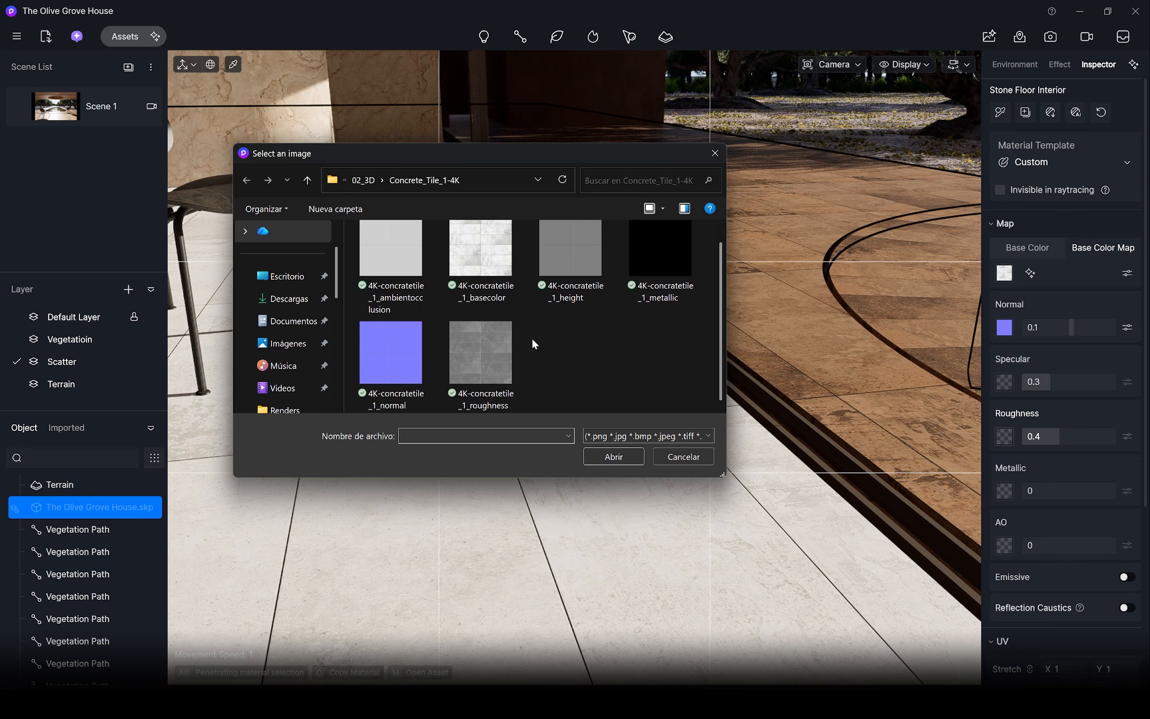
click(502, 362)
click(628, 456)
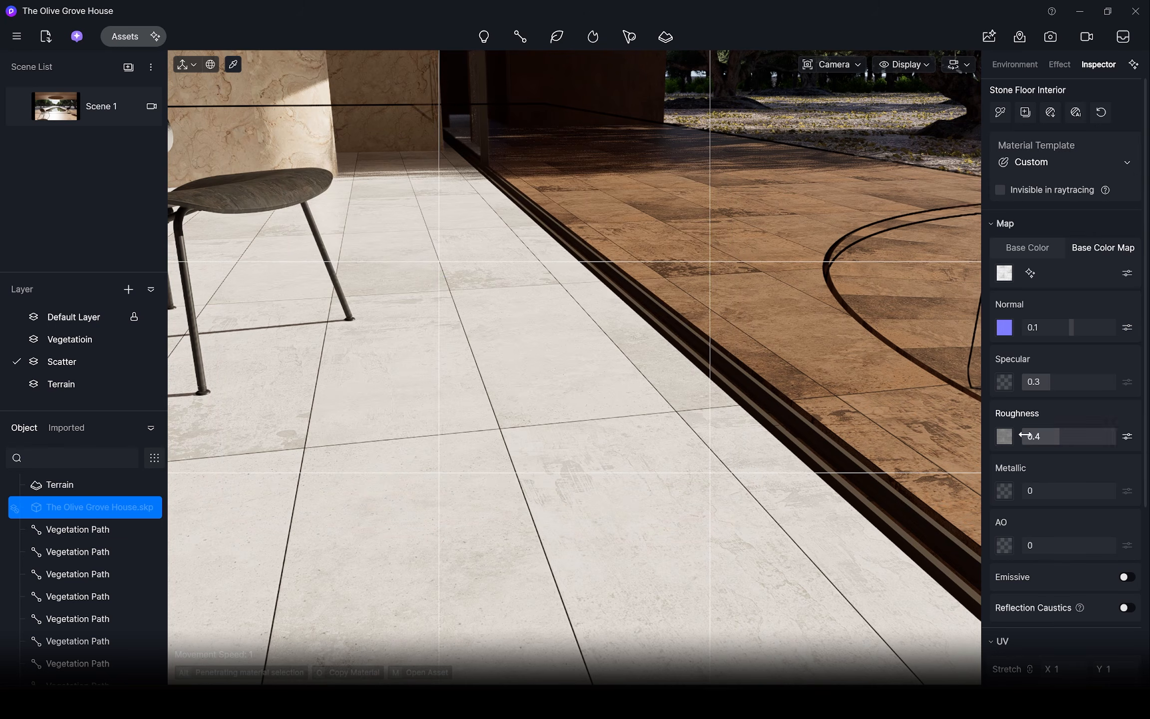
Step: Assign the concrete tile's metallic and ambient occlusion images to the floor material's Metallic and AO maps
click(1004, 490)
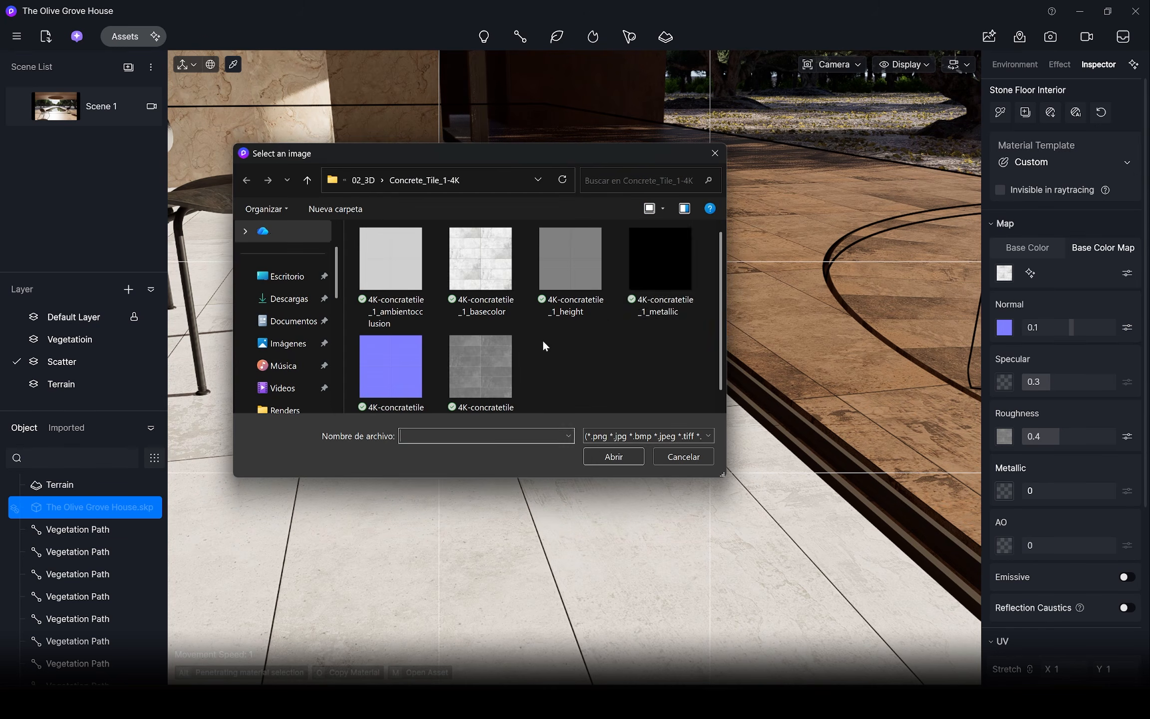
click(608, 457)
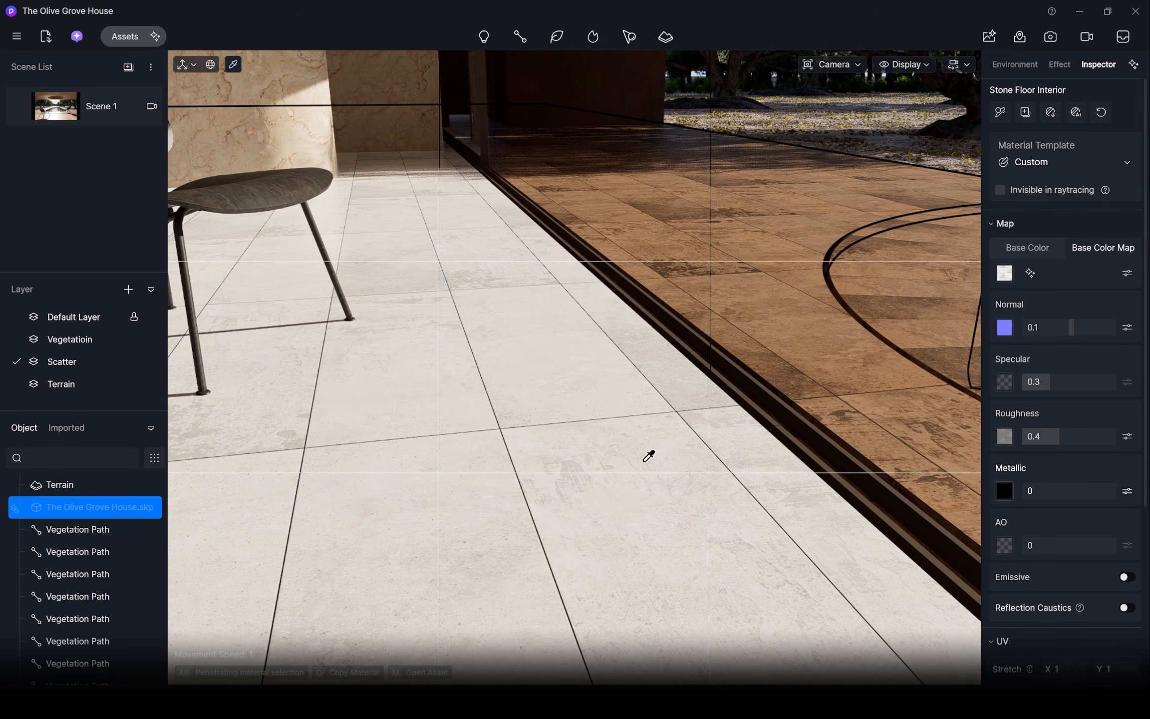
click(1004, 545)
click(624, 458)
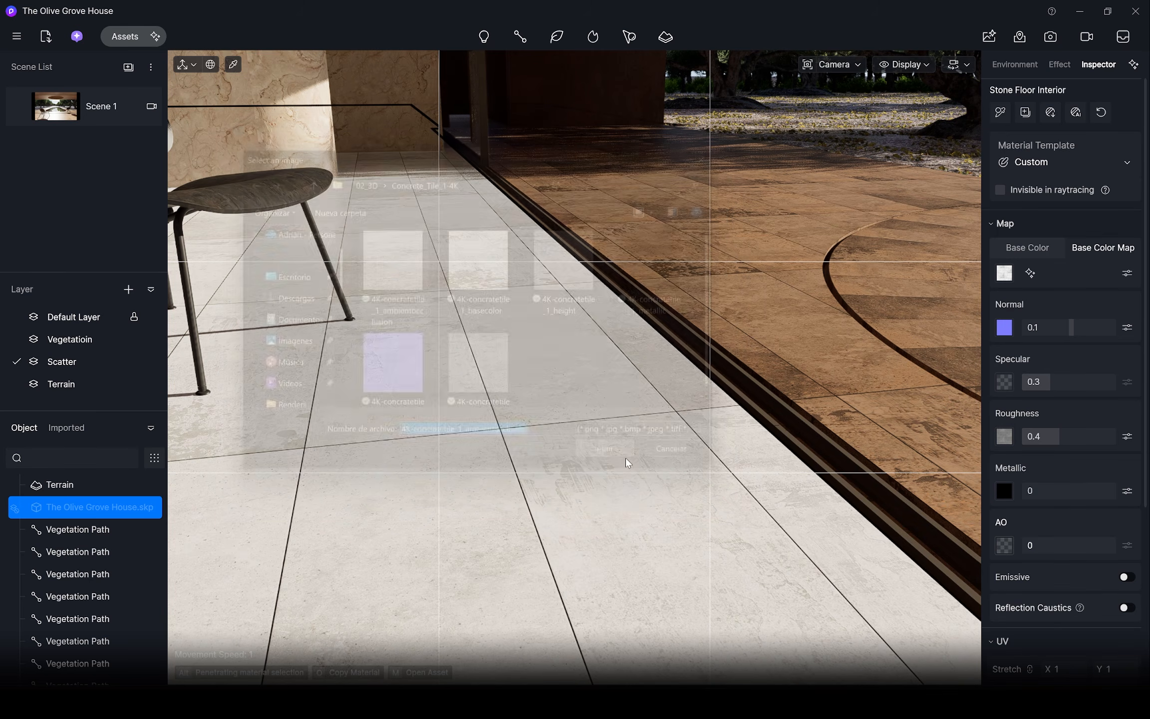
Step: Change the Stone Floor Interior material template to Displacement
click(1048, 163)
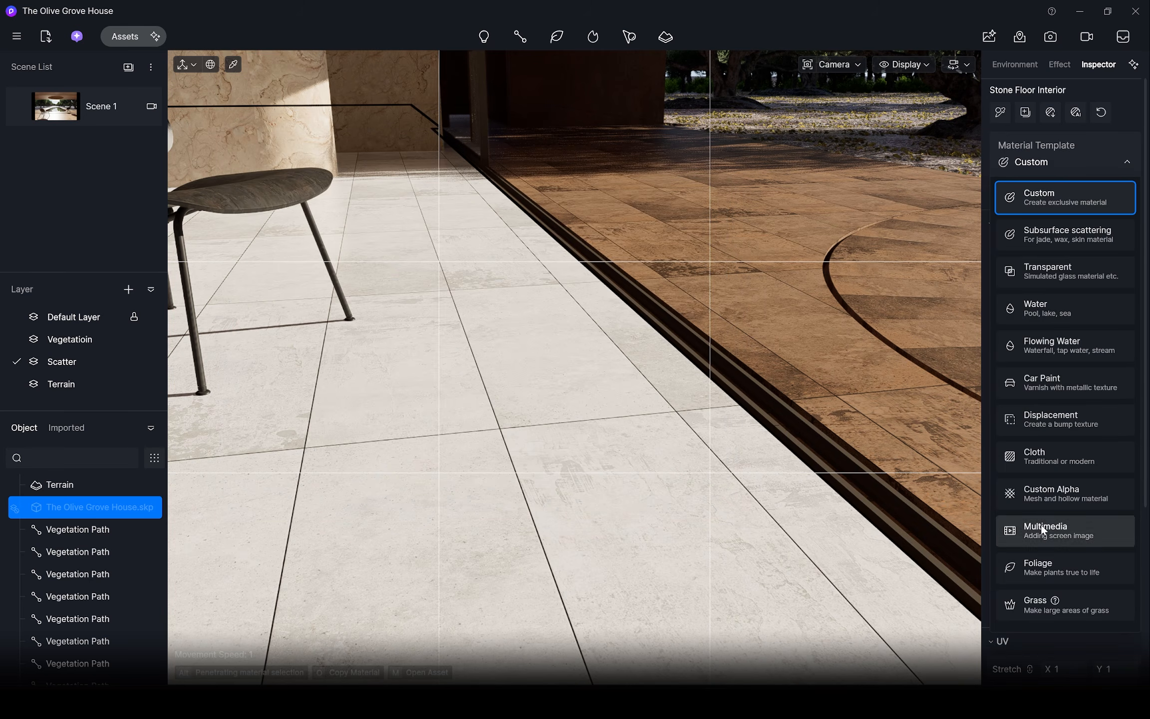
scroll(1041, 523, down, 2)
Step: Tint the interior floor's base color brown with HSV 33, 50, 33
click(1028, 151)
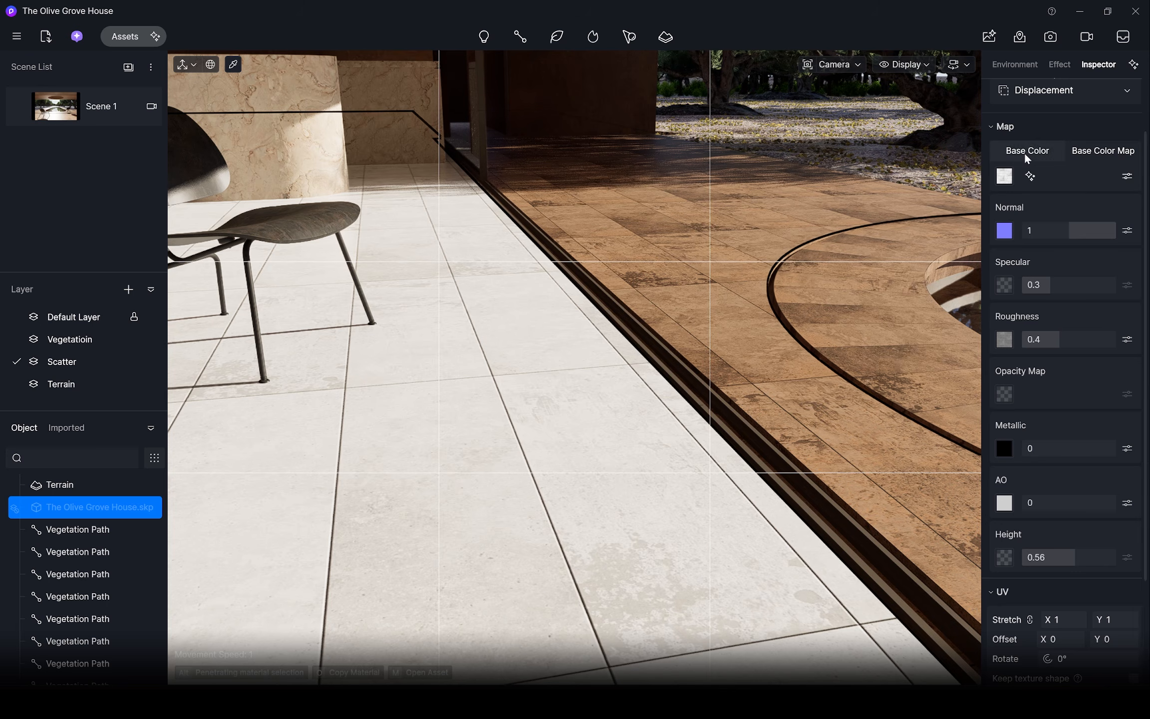
click(1004, 176)
click(905, 247)
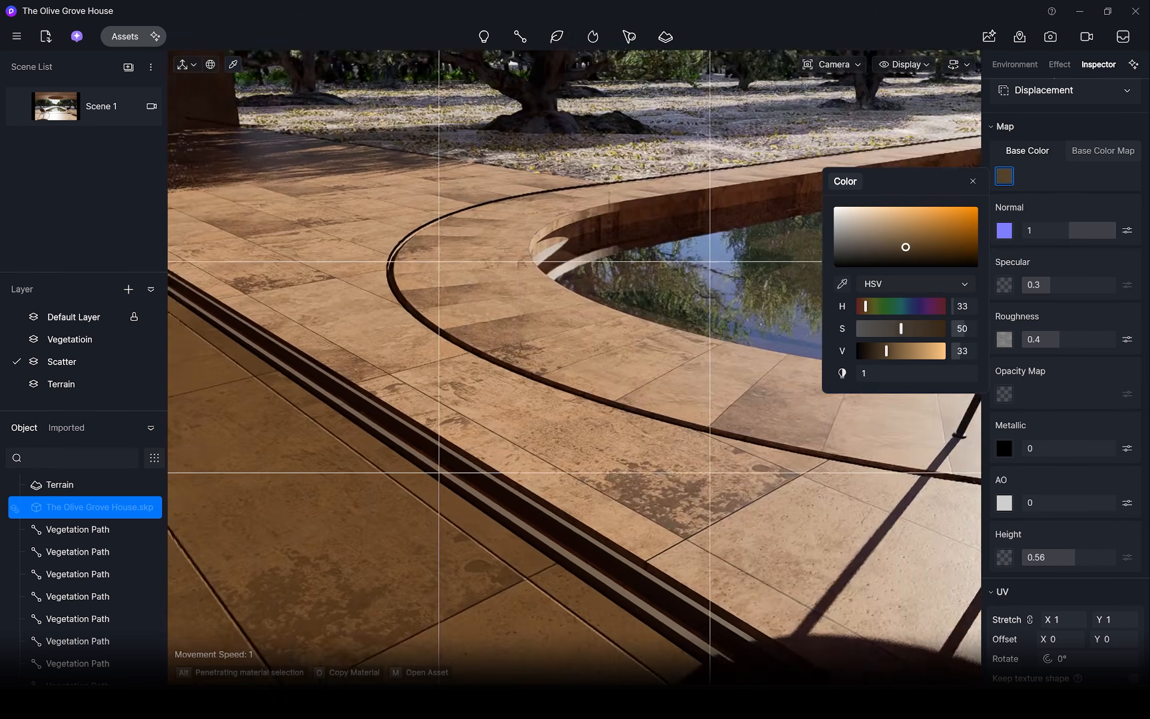
right_drag(644, 369, 402, 402)
scroll(402, 402, up, 3)
click(972, 181)
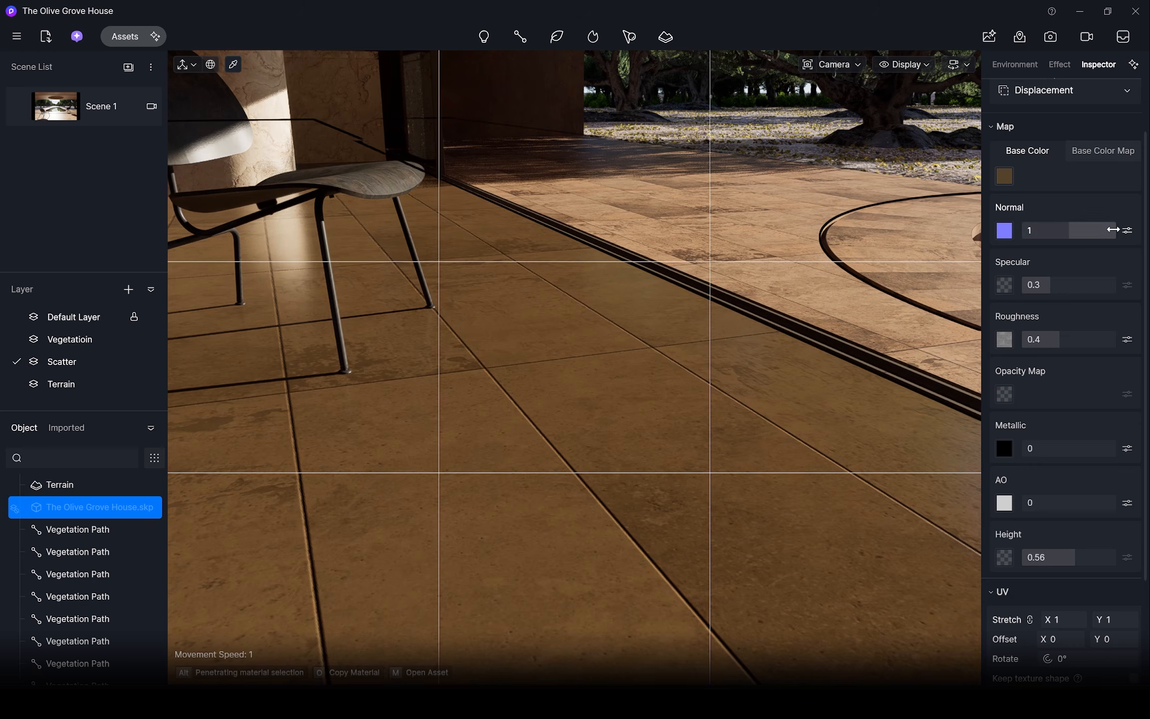
Step: Try the floor's normal map strength at -1 and set it back to 1
drag(1081, 230, 1019, 233)
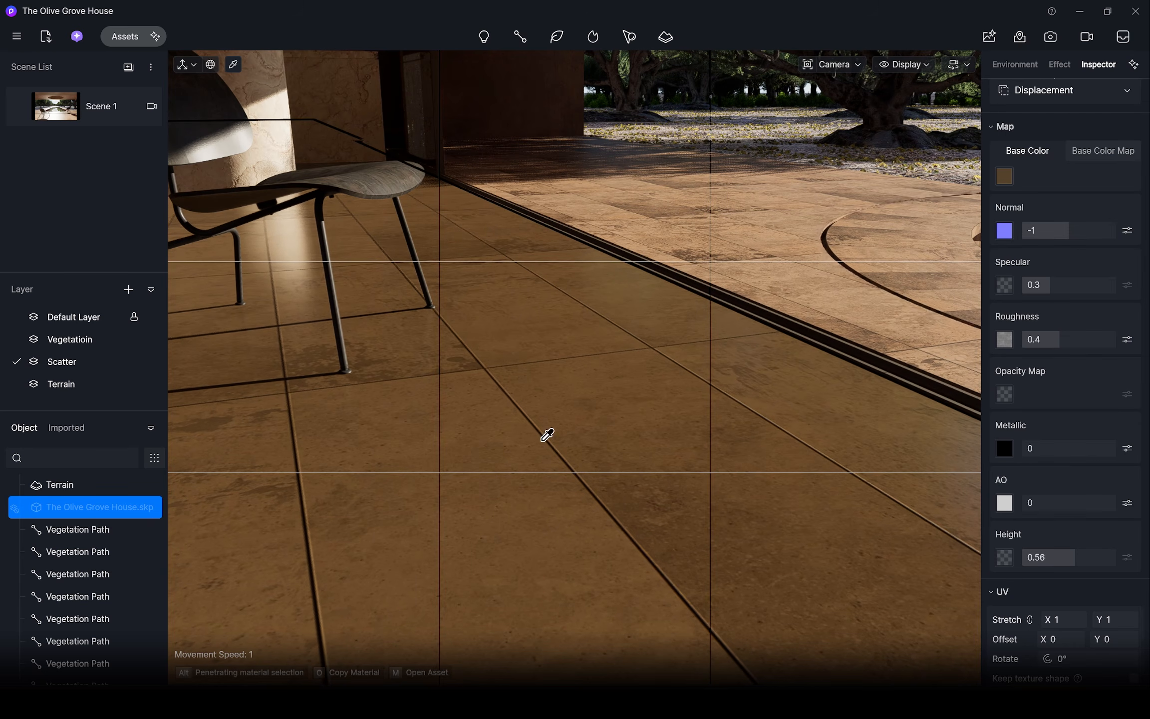
right_drag(541, 442, 748, 360)
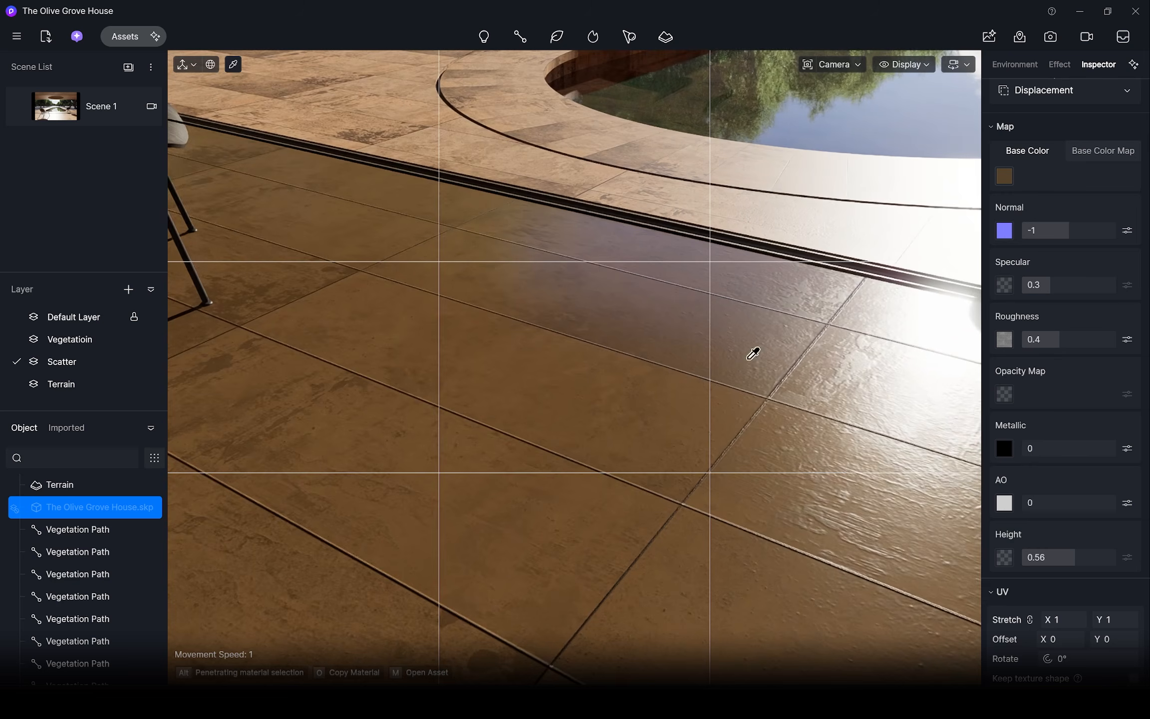
right_drag(853, 312, 943, 306)
drag(1032, 228, 1147, 238)
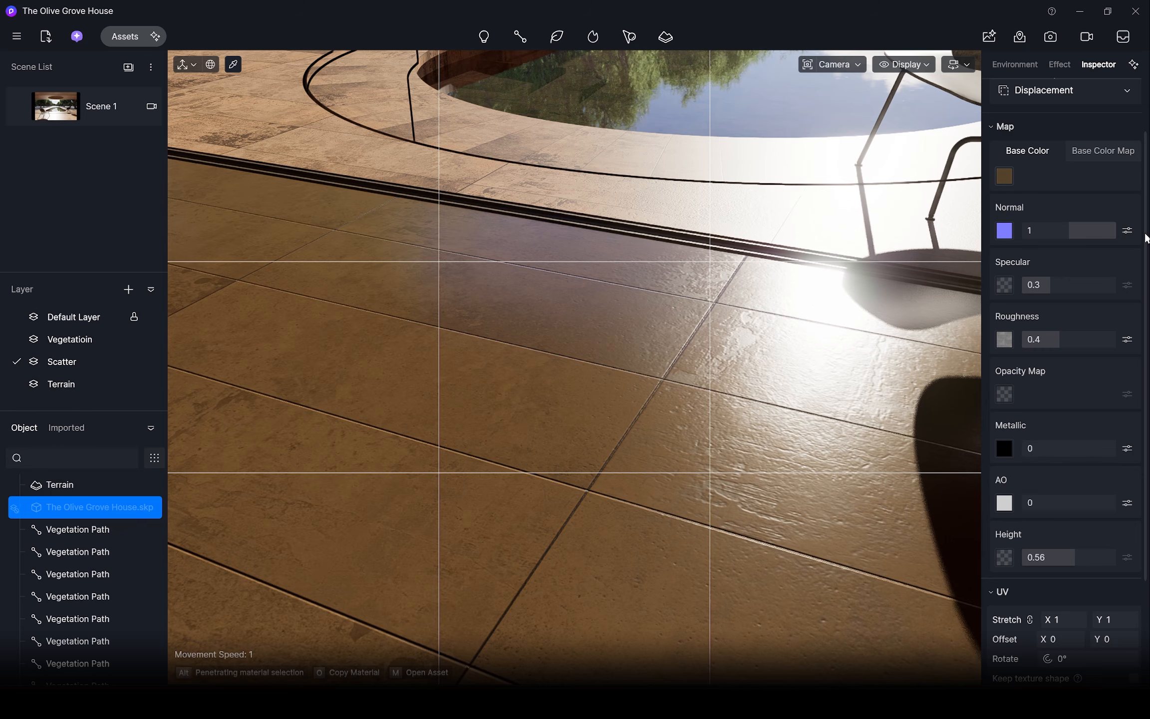
Step: Test the floor's reflections with specular at 0.02 and at 1 while roughness is set to 0
right_drag(369, 450, 503, 404)
key(s)
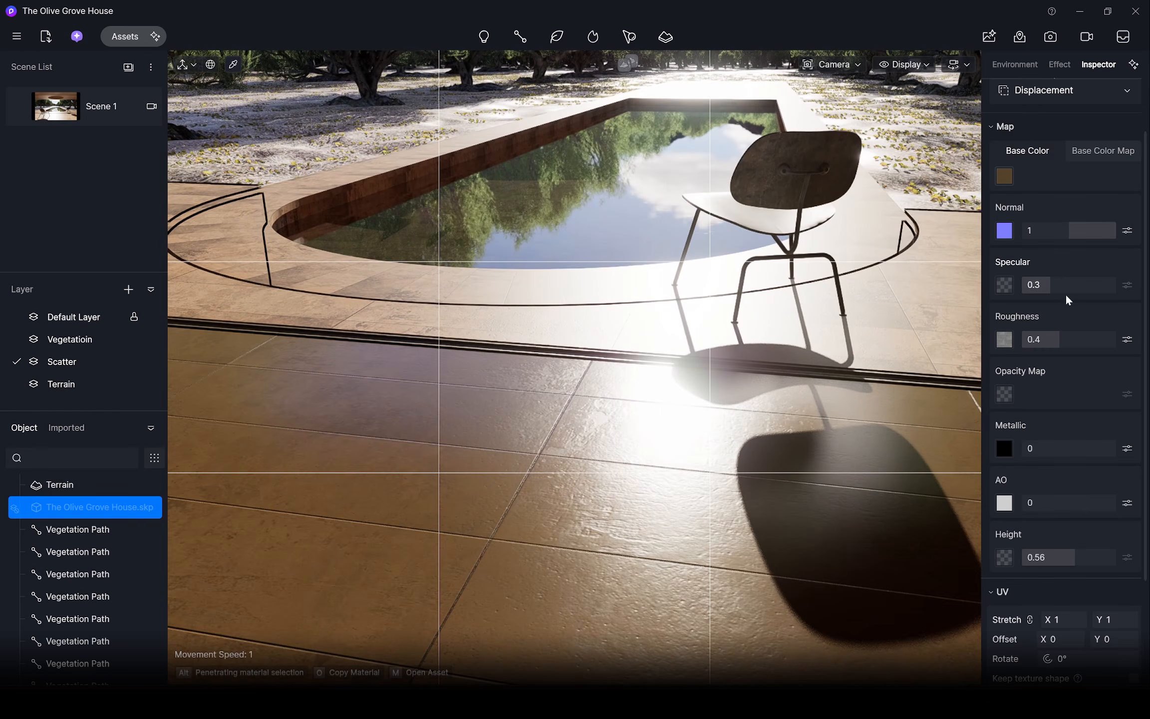
drag(1028, 294, 1028, 298)
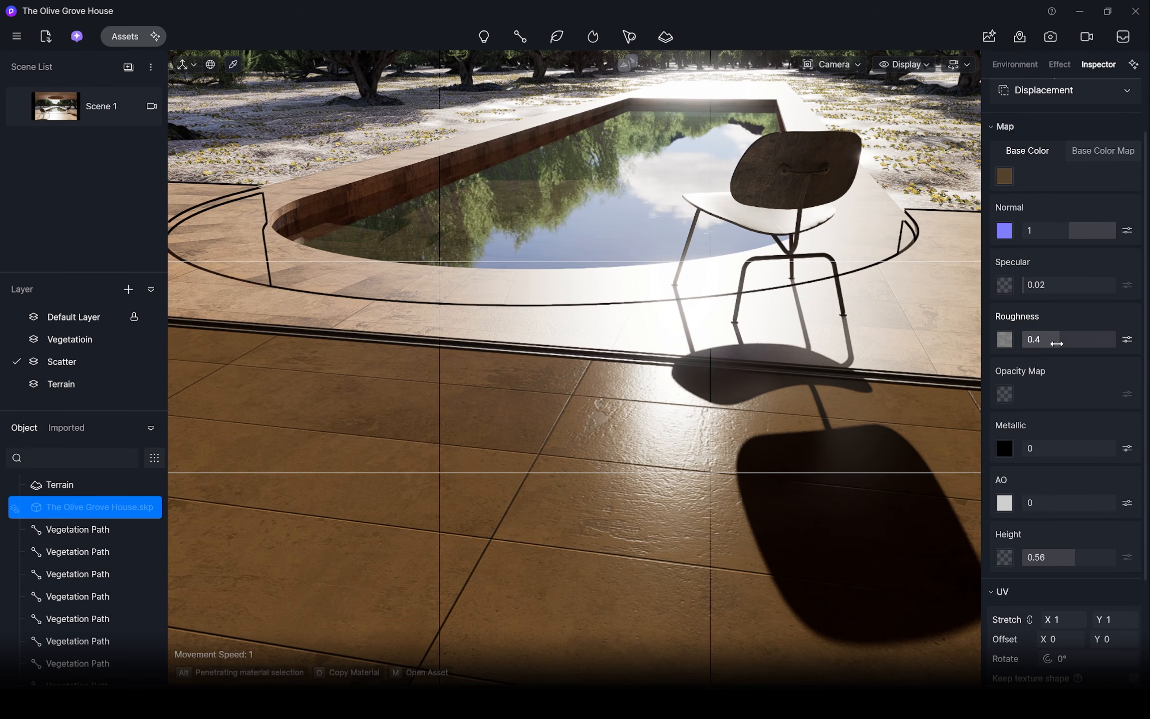
drag(1056, 344, 1014, 350)
right_drag(723, 369, 828, 387)
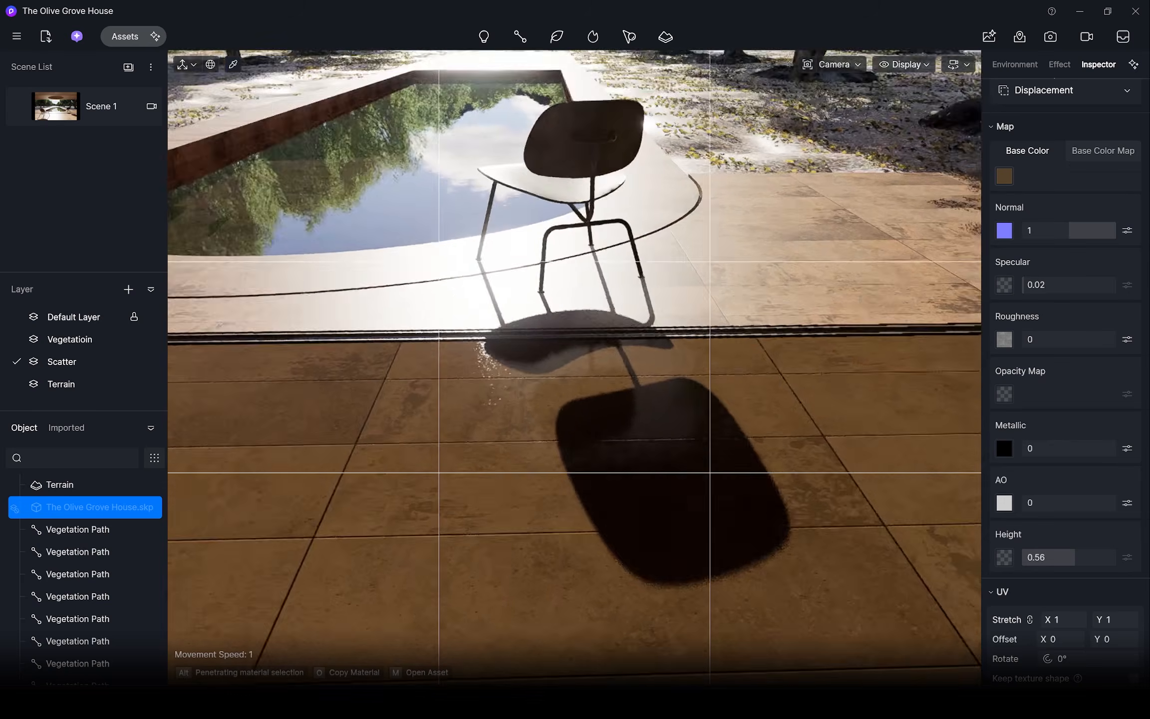
right_drag(644, 367, 567, 354)
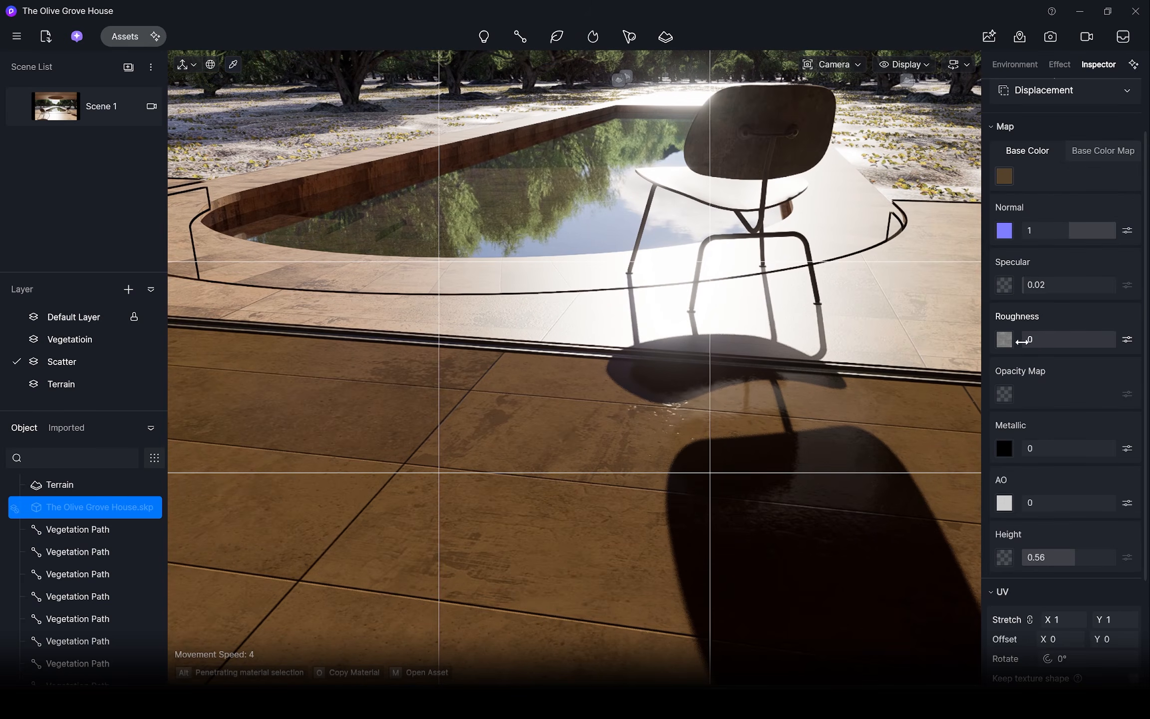
drag(1091, 292, 1142, 298)
scroll(758, 295, down, 5)
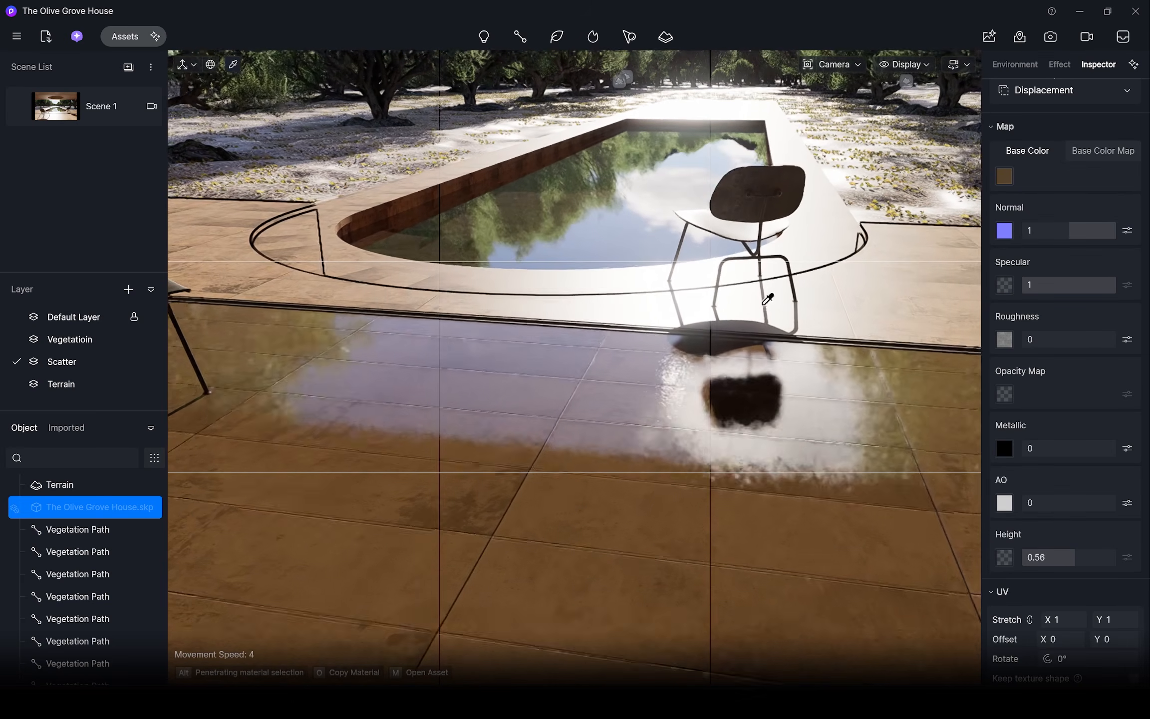
Step: Set the floor material's specular to 0.02 and its roughness to 0.74
drag(1042, 341, 1074, 342)
drag(1111, 286, 1020, 287)
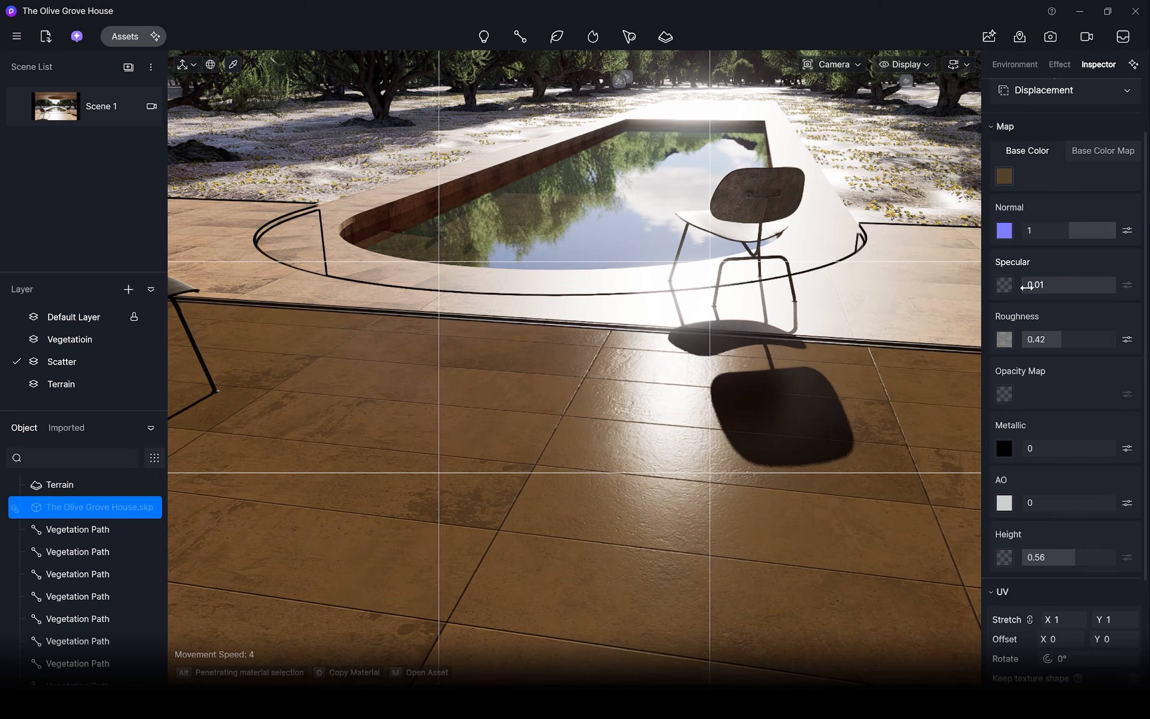
drag(1044, 340, 1092, 345)
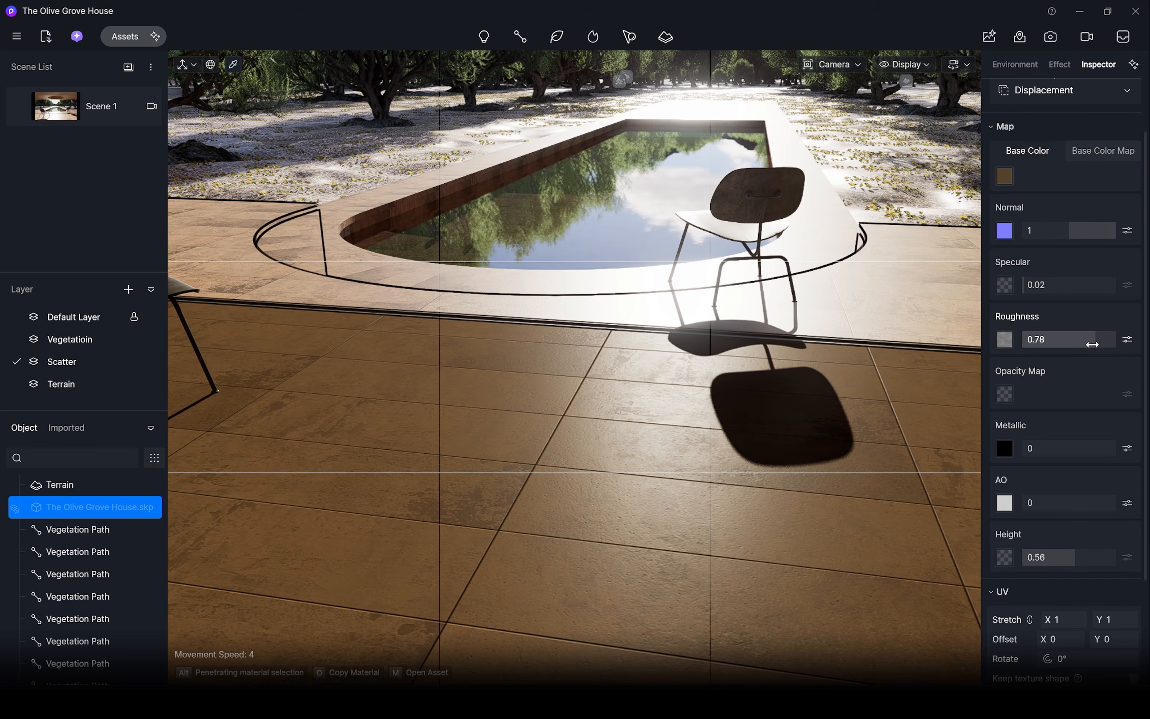
Step: Test the floor at metallic 1 with the metallic map copied and removed, and paste the map back
scroll(1013, 384, down, 2)
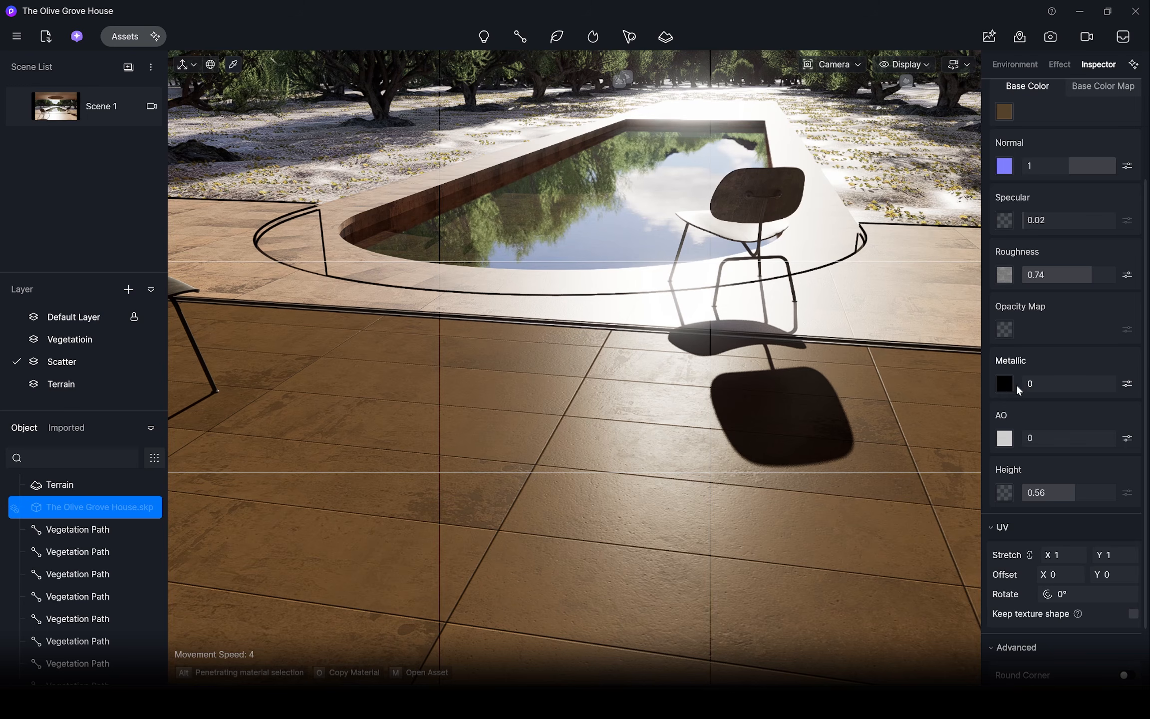
right_click(1009, 386)
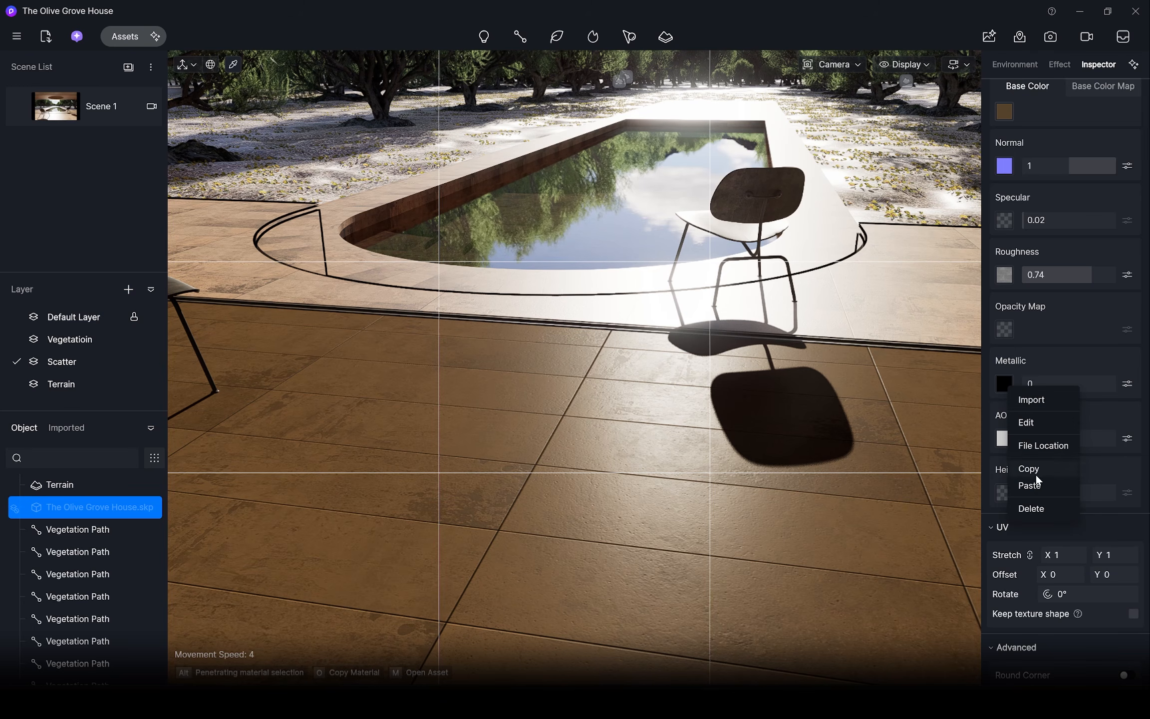
click(1036, 477)
right_click(1008, 384)
click(1031, 508)
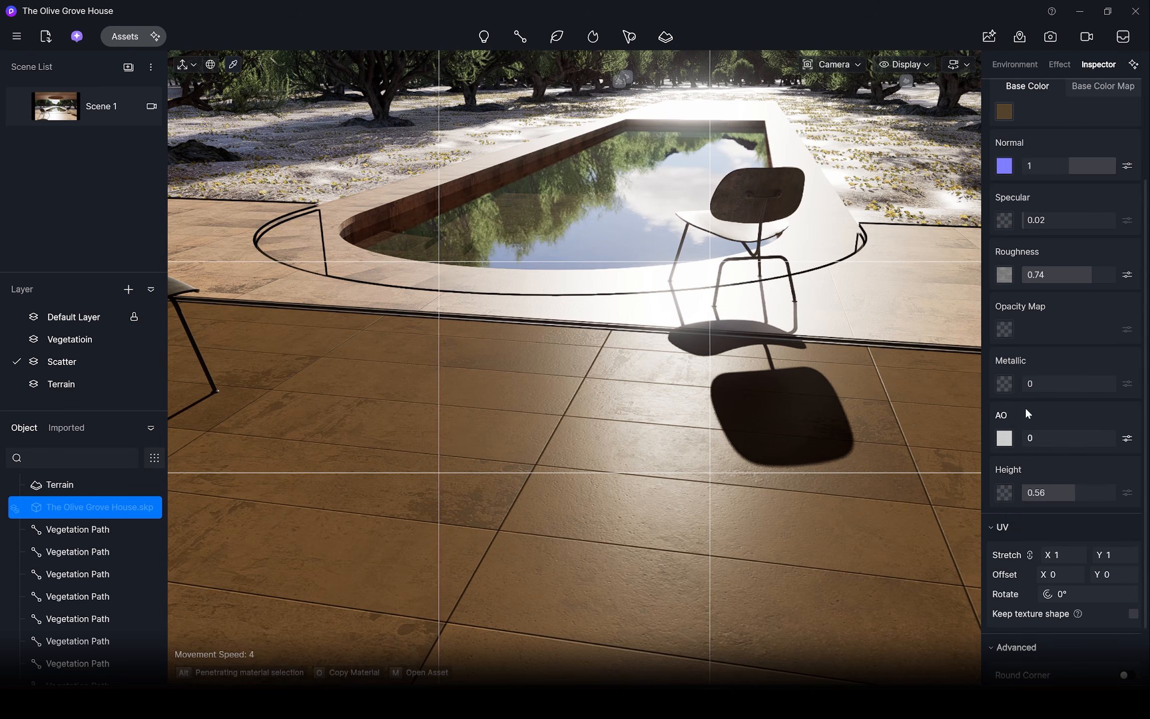
drag(1021, 390, 1119, 393)
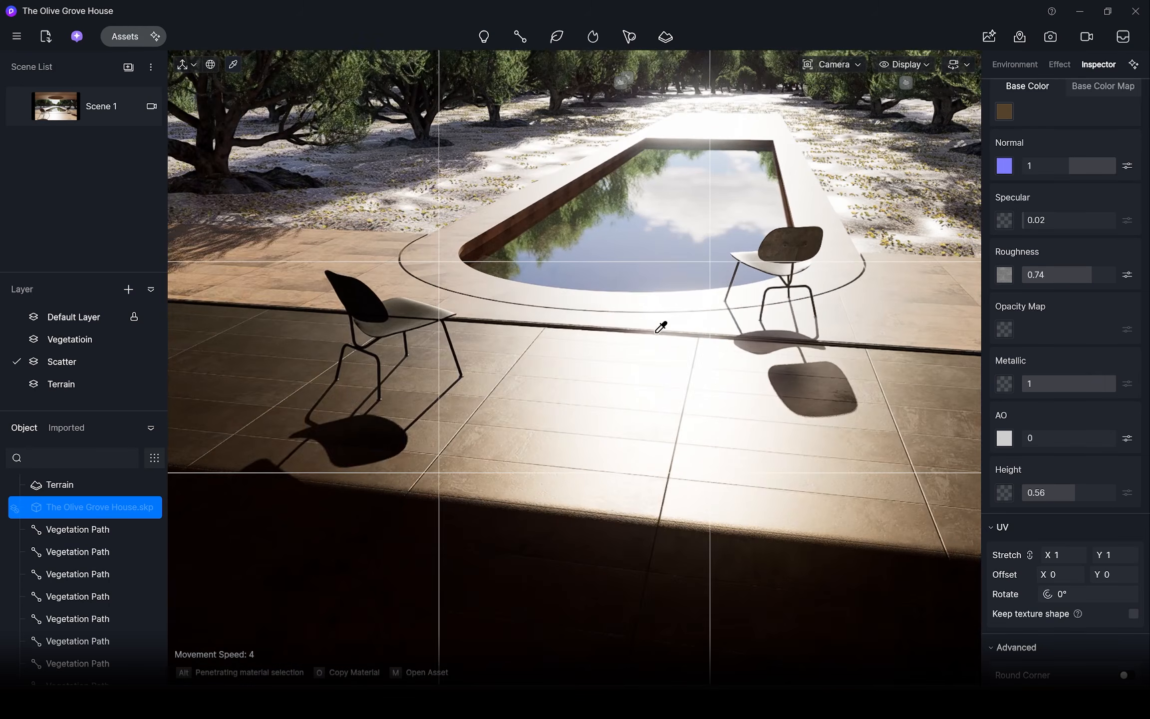
scroll(656, 333, up, 3)
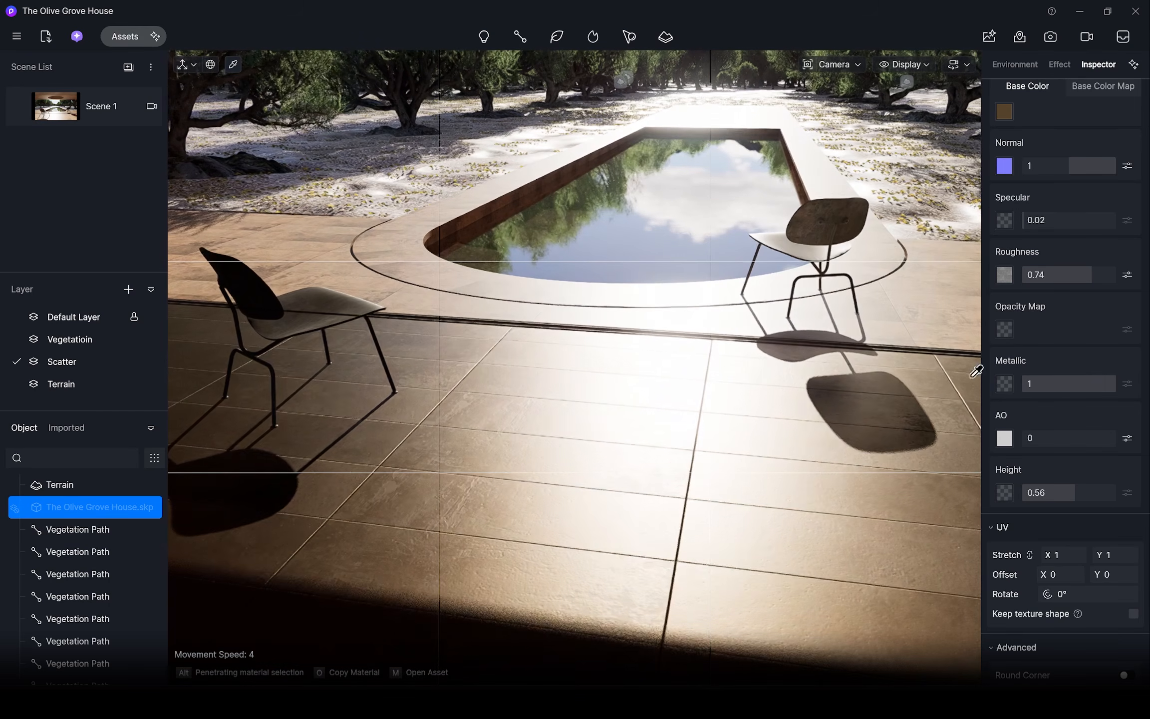
right_click(1003, 384)
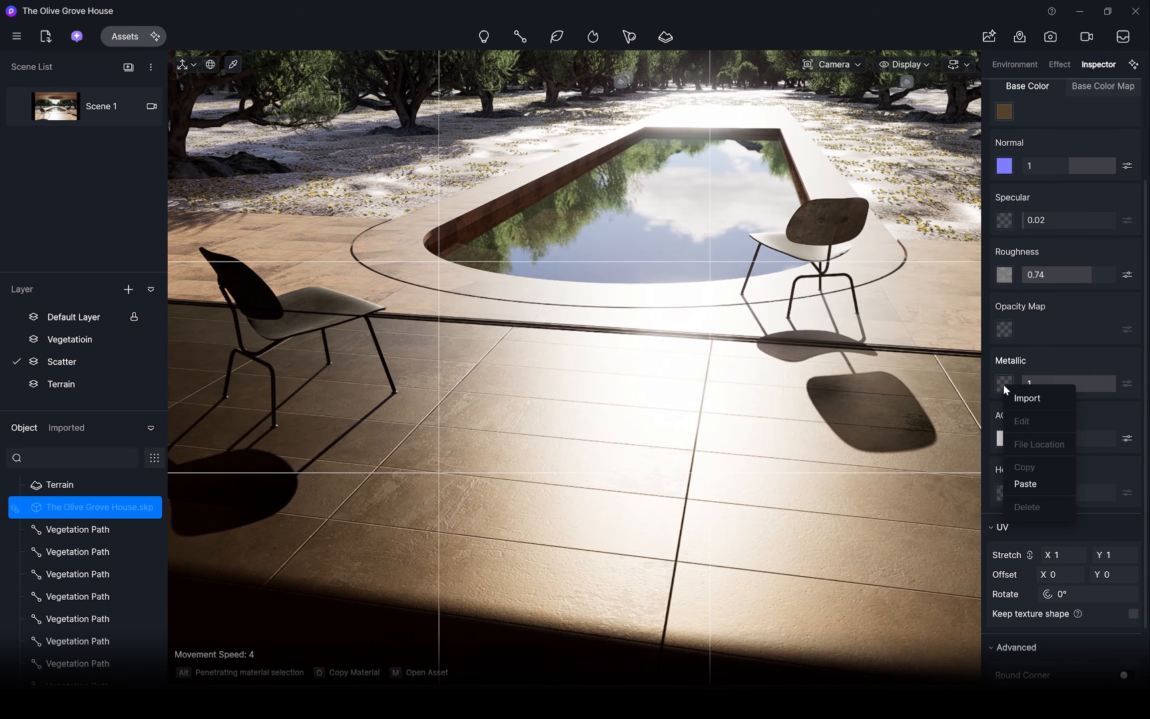
click(1024, 484)
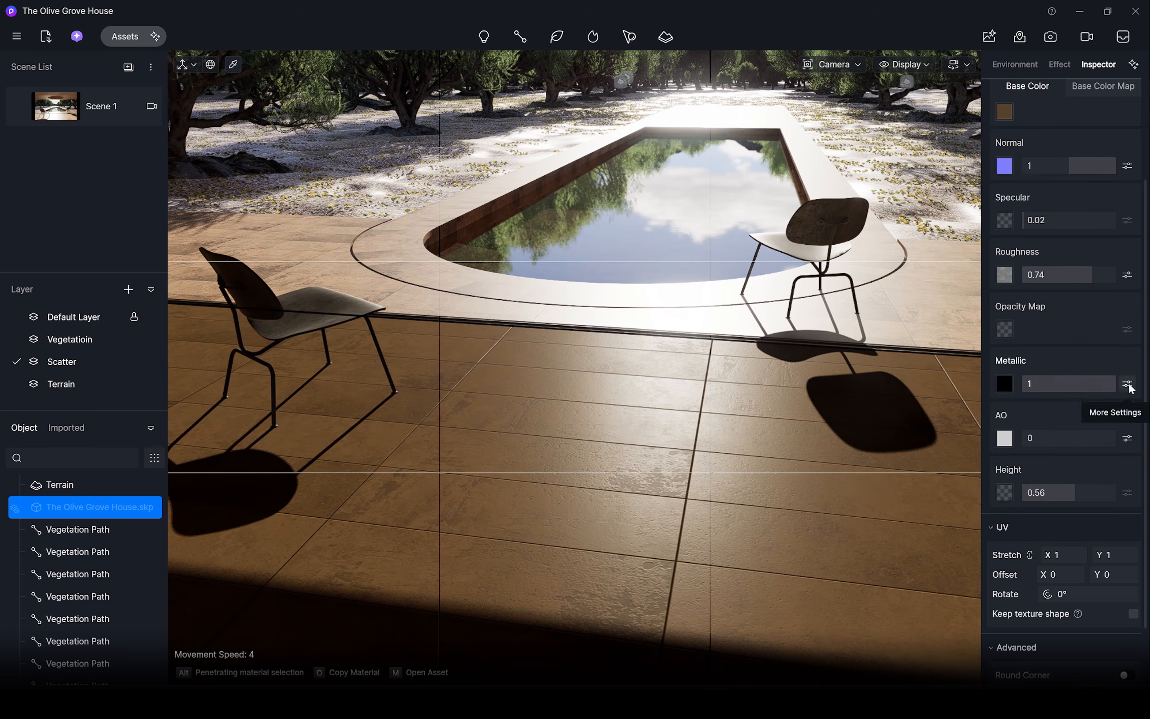
Step: Set the floor material's metallic strength to 0.44 and its AO strength to 0.76
scroll(1055, 386, down, 3)
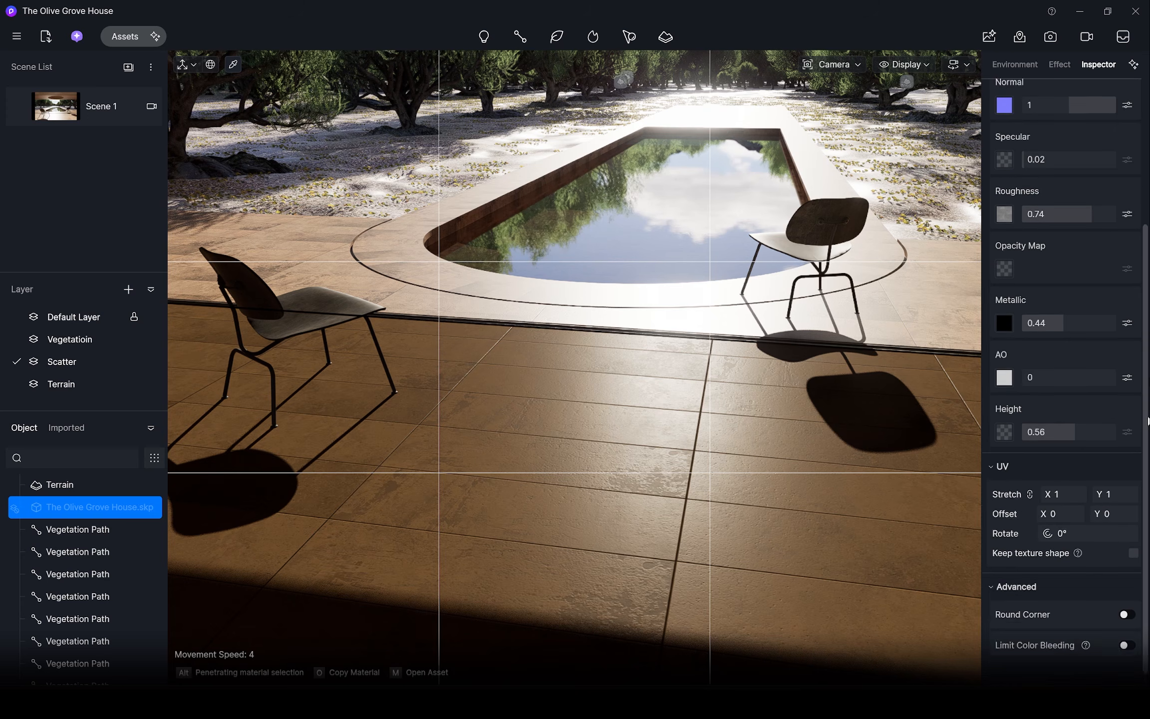
scroll(603, 365, up, 3)
right_drag(603, 366, 501, 284)
scroll(605, 399, down, 2)
scroll(506, 264, up, 3)
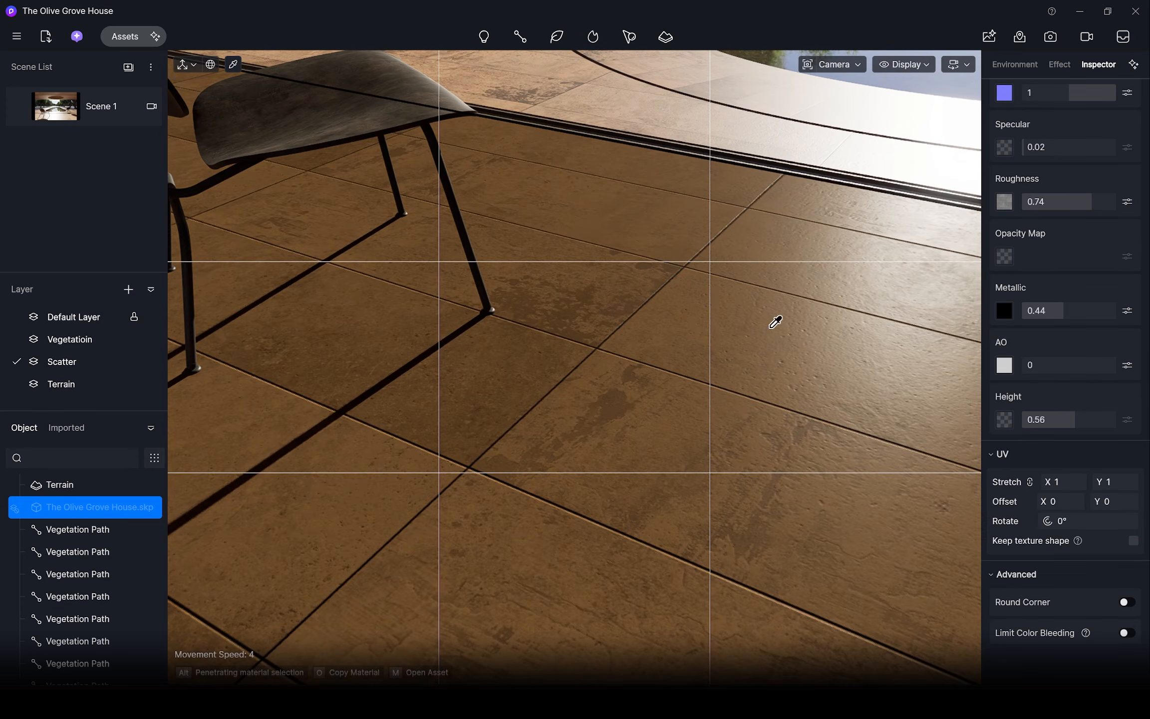
drag(1032, 365, 1142, 369)
right_drag(489, 308, 508, 310)
scroll(508, 310, down, 2)
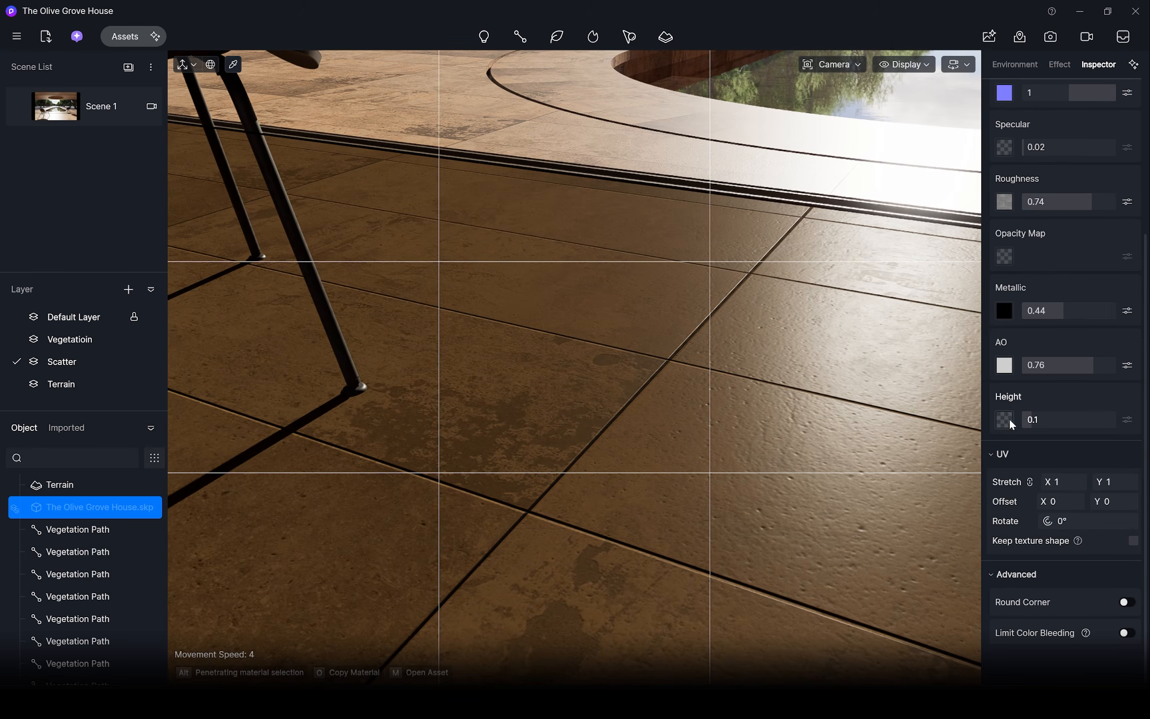
Step: Load the 4K-concratetile_1_height image as the floor's height map and set its strength to 0.2
click(1003, 419)
click(563, 259)
click(614, 451)
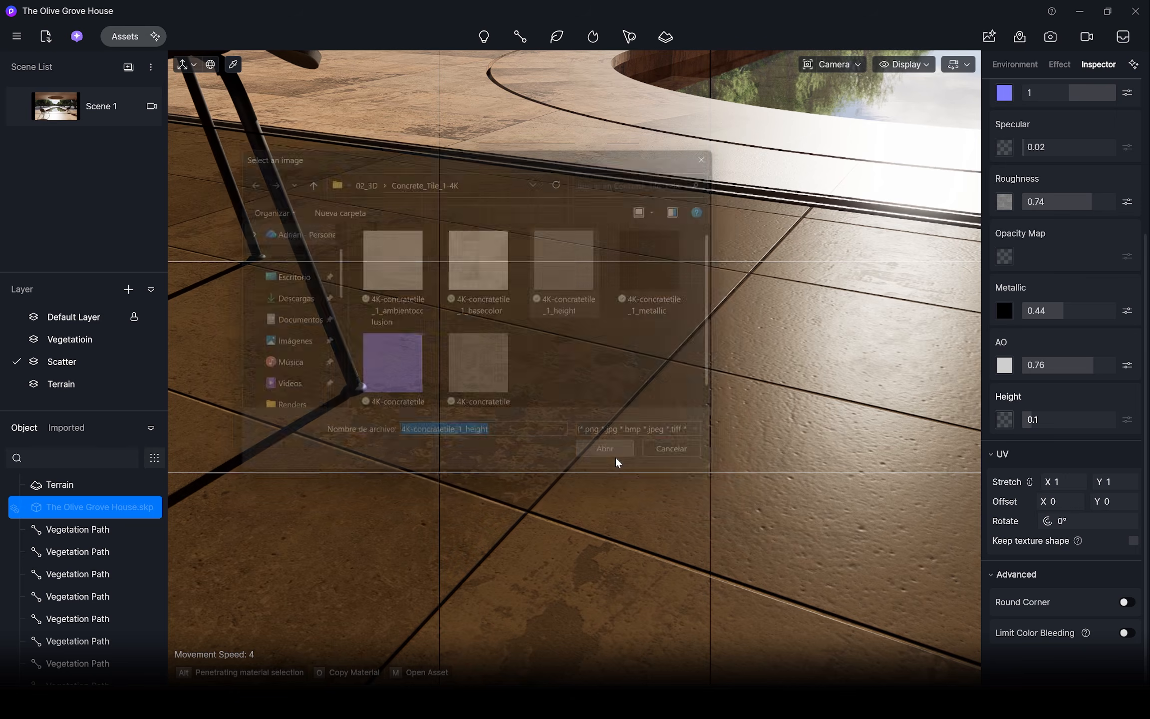
drag(1035, 421, 1091, 421)
middle_drag(360, 387, 845, 292)
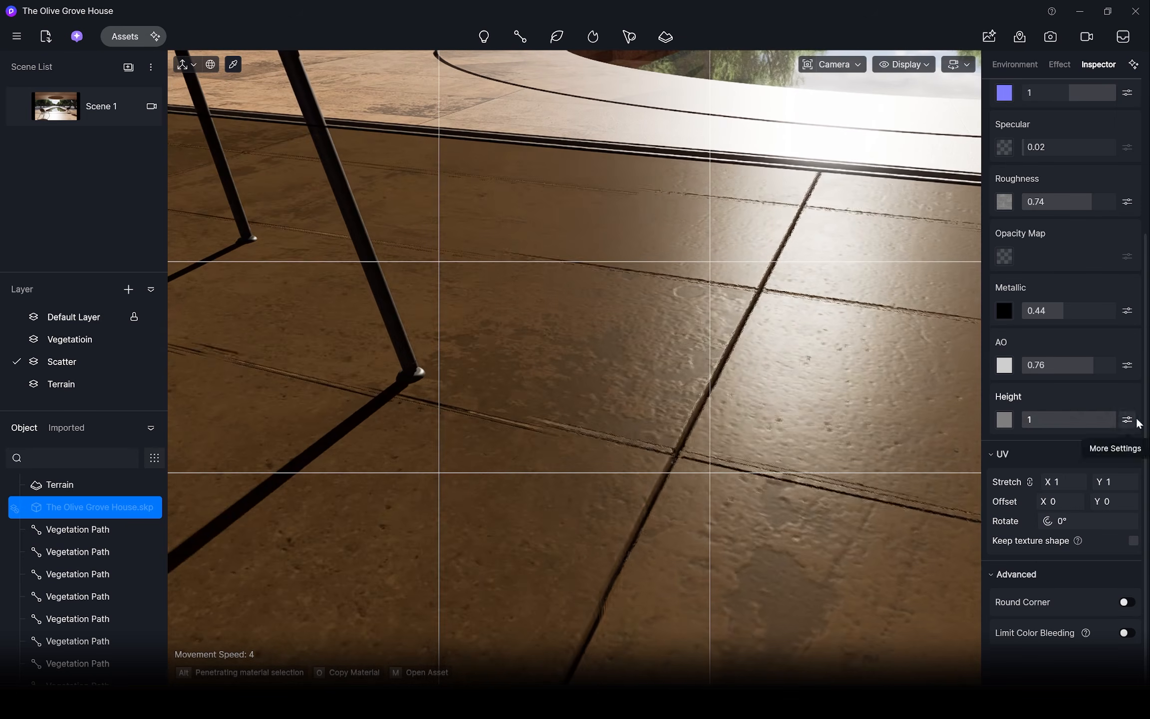
mouse_move(1112, 421)
mouse_down()
mouse_move(1040, 420)
mouse_move(1095, 420)
mouse_up()
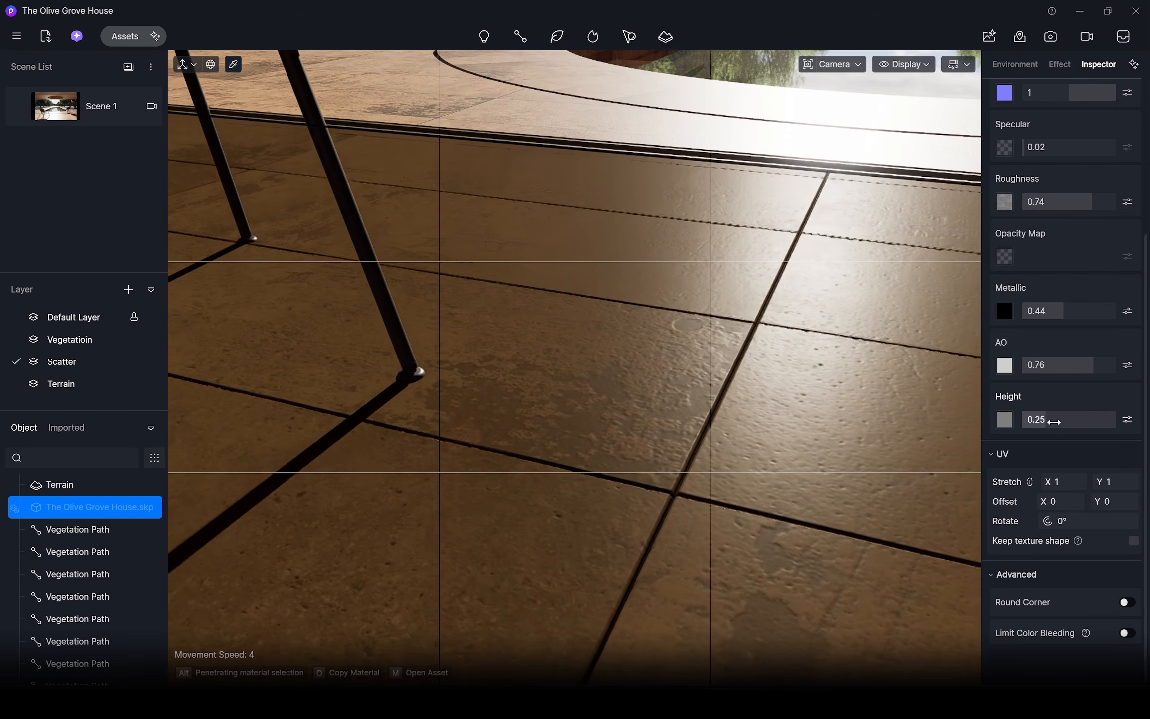
Step: Enable True Displacement on the floor's height map with height 10 and subdivision level 4
click(1128, 420)
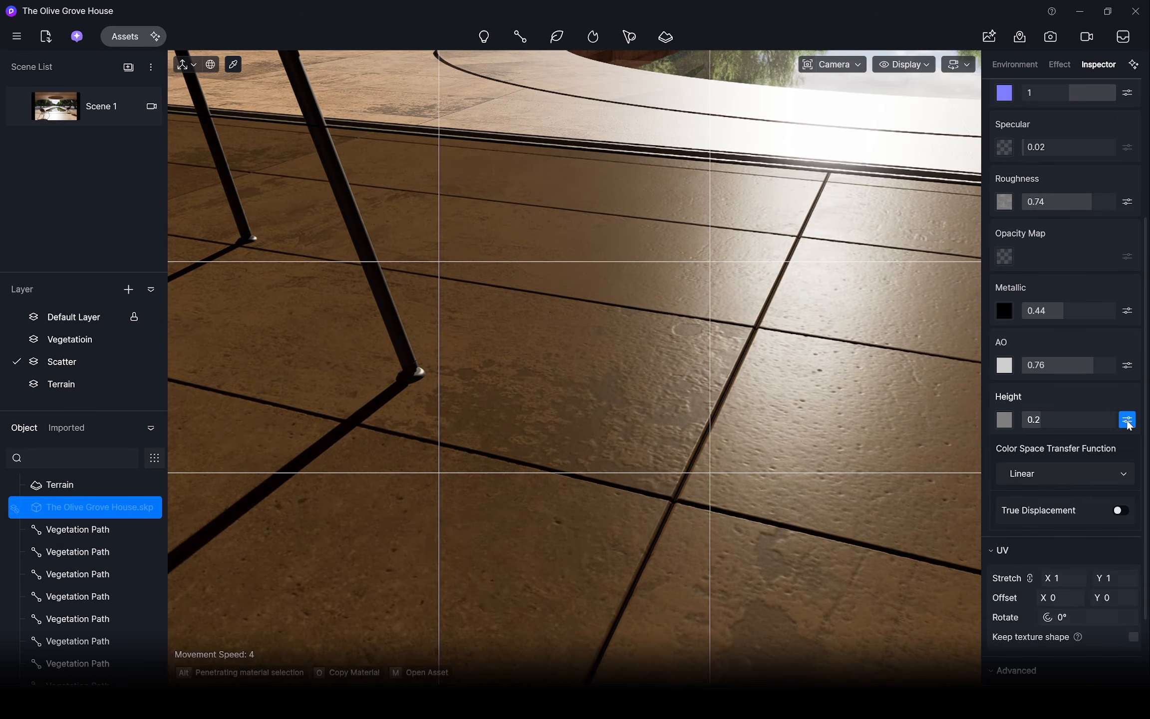
click(1118, 510)
scroll(663, 399, up, 5)
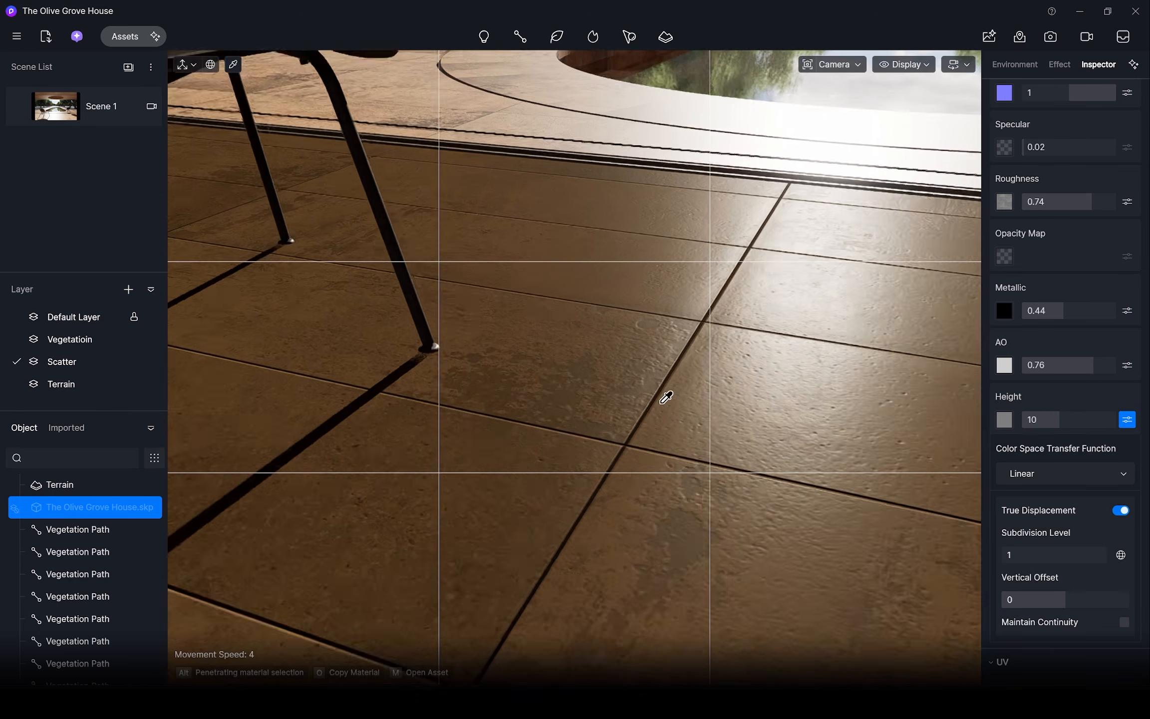
drag(1009, 560, 1038, 557)
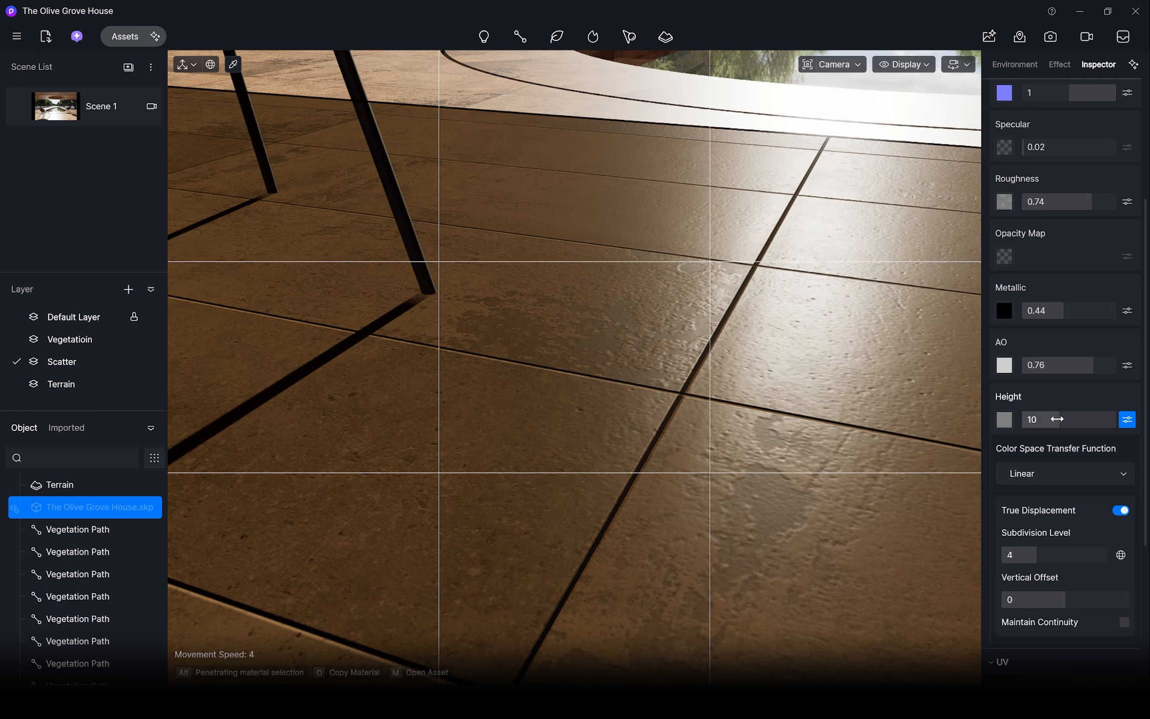
mouse_move(1056, 419)
mouse_down()
mouse_move(1043, 424)
mouse_move(1055, 425)
mouse_up()
right_drag(778, 399, 918, 345)
click(1130, 422)
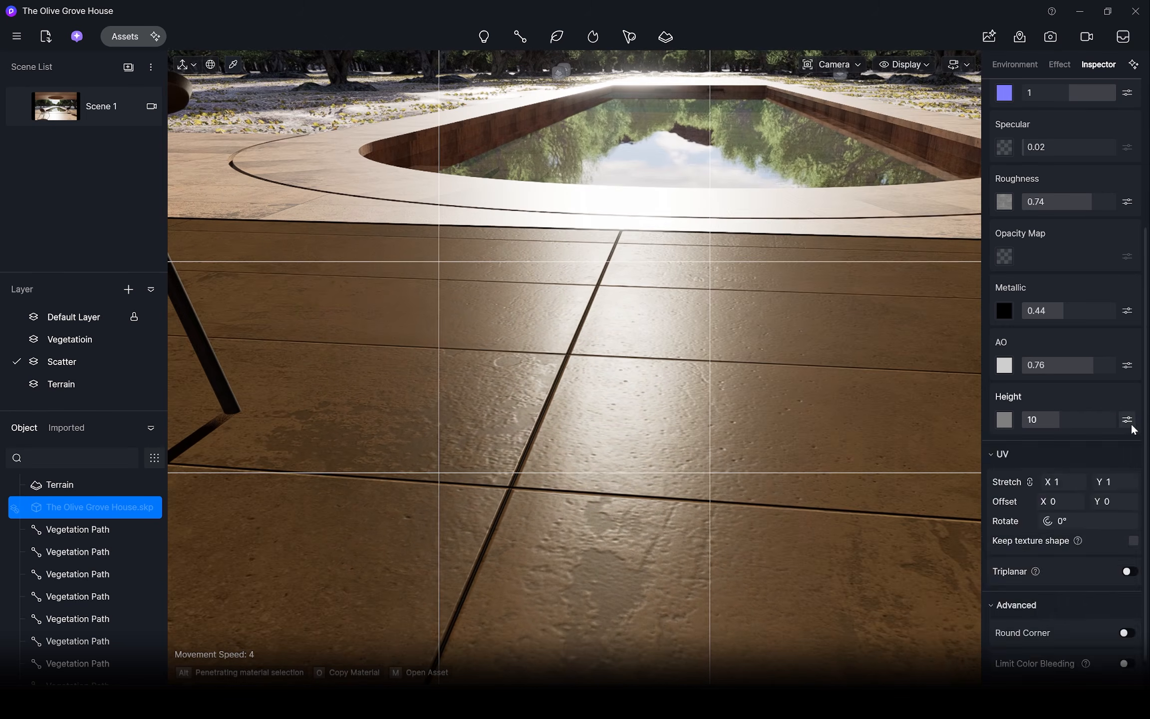
Step: Compare the floor at the sliding door track with True Displacement off and on, leaving it enabled
click(1130, 425)
click(1120, 510)
right_drag(529, 225, 564, 459)
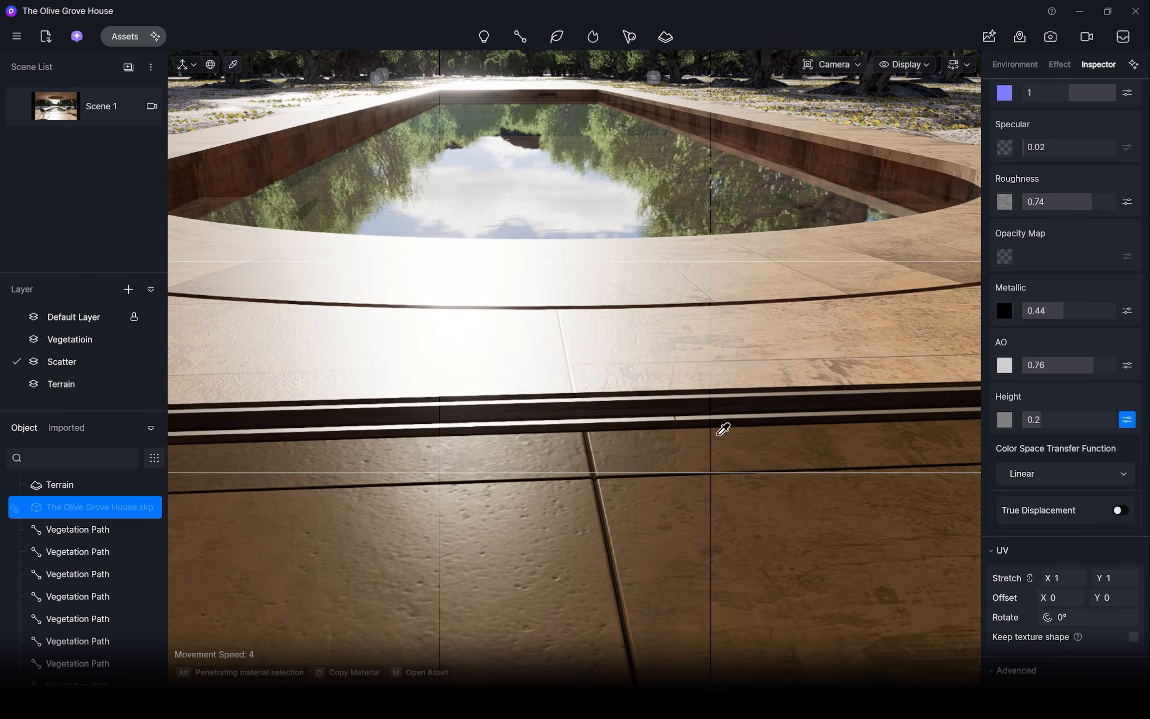
right_drag(723, 428, 709, 329)
click(1120, 510)
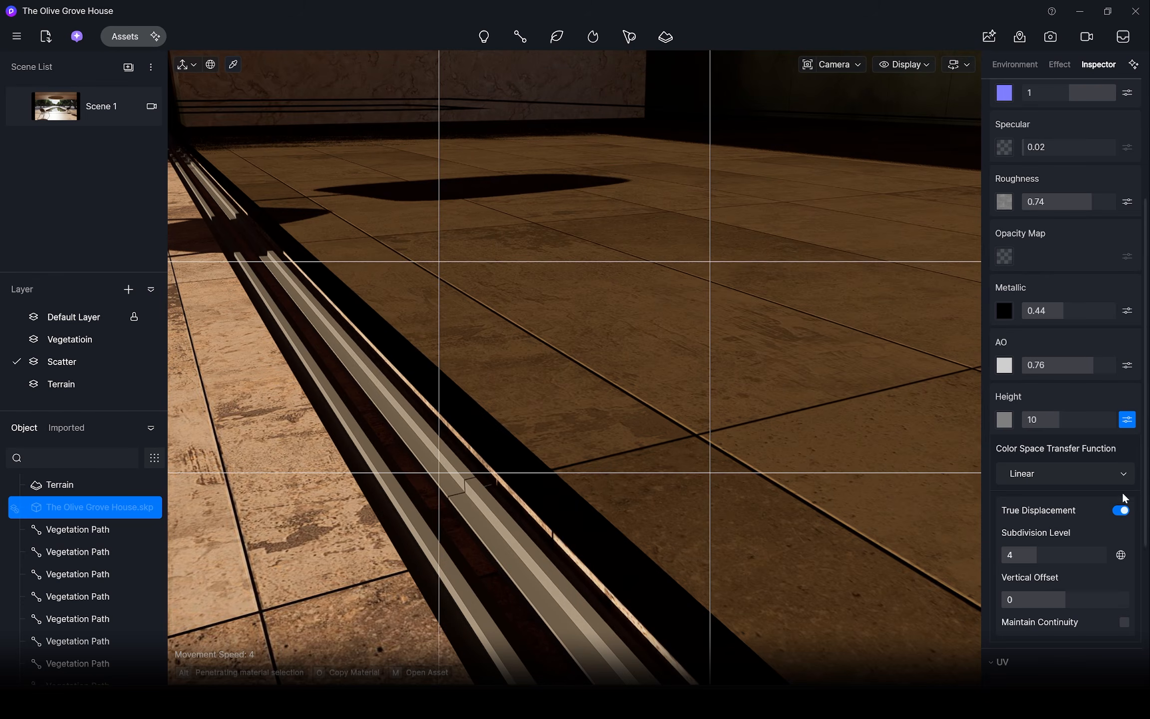
click(1120, 510)
right_drag(909, 534, 653, 508)
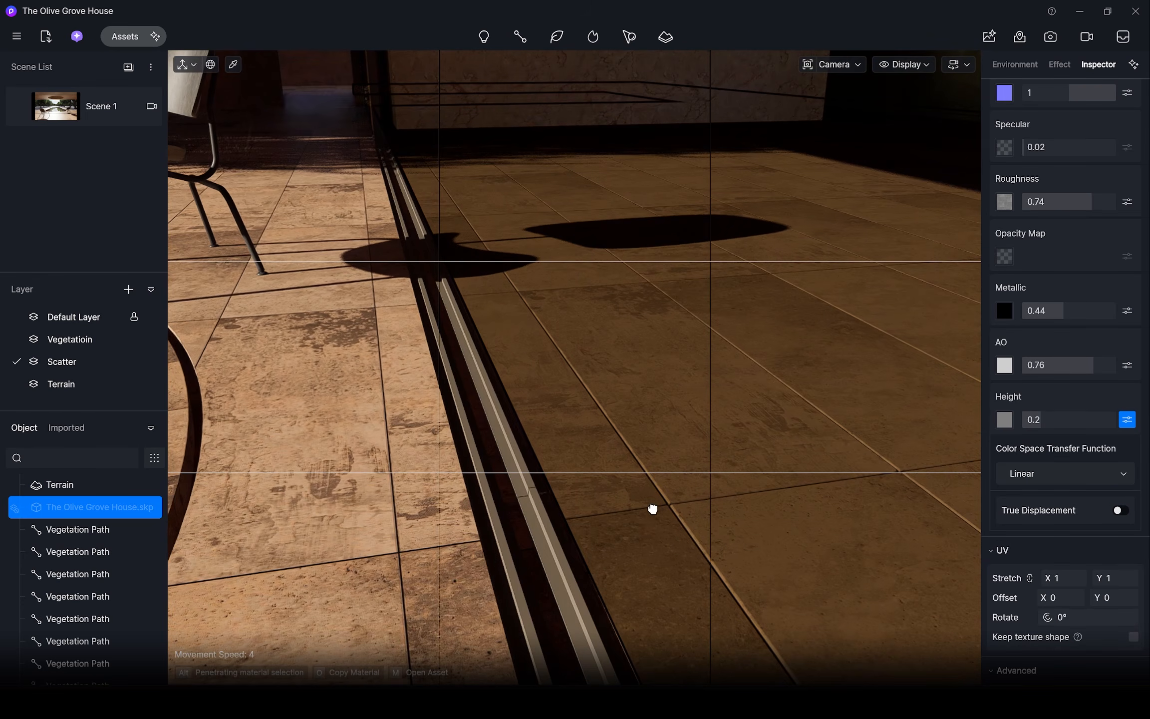
click(1119, 511)
Step: Lower the displaced floor beside the door track with a Vertical Offset of -4.9
middle_drag(613, 439, 624, 344)
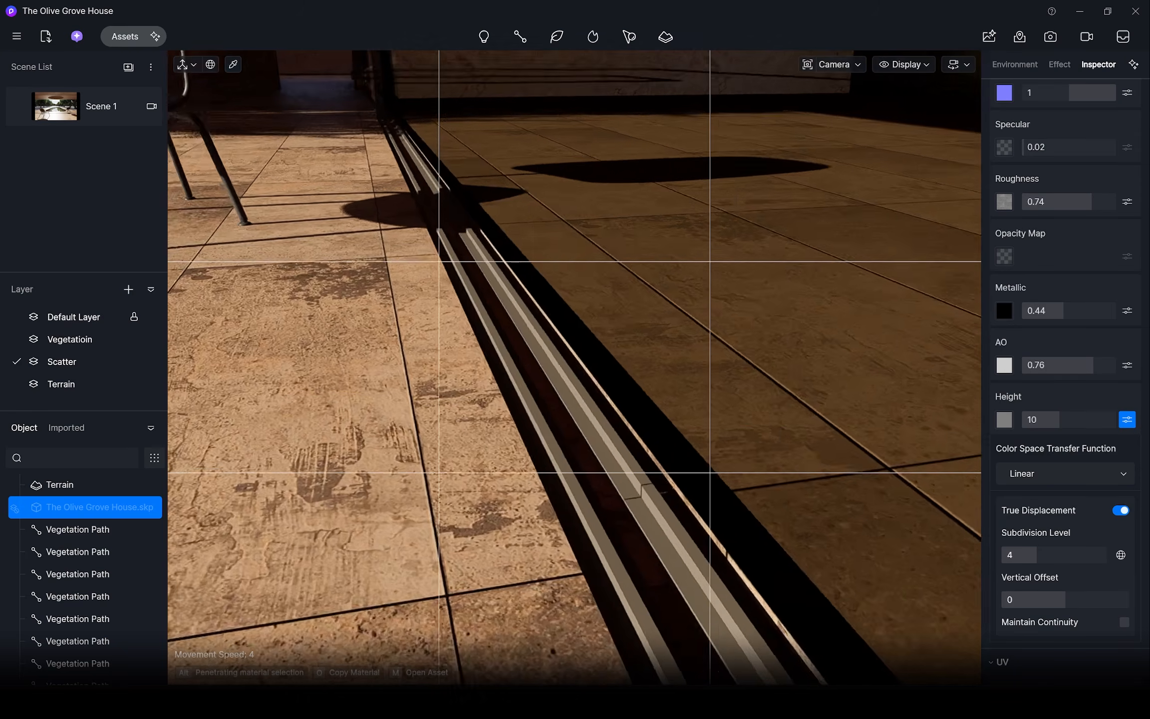
right_drag(624, 344, 499, 339)
middle_drag(499, 339, 594, 323)
drag(1065, 599, 1050, 605)
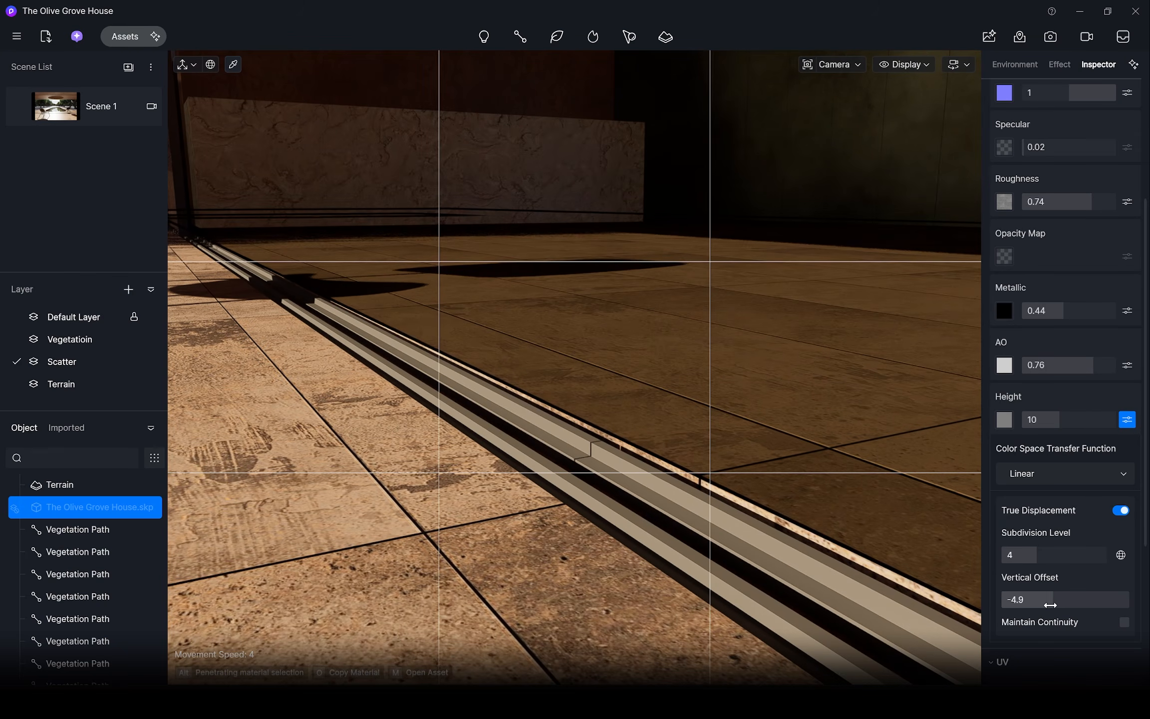
Step: Enable Round Corner on the floor material with a radius of 3 and inspect the edge along the door track
scroll(1050, 605, down, 5)
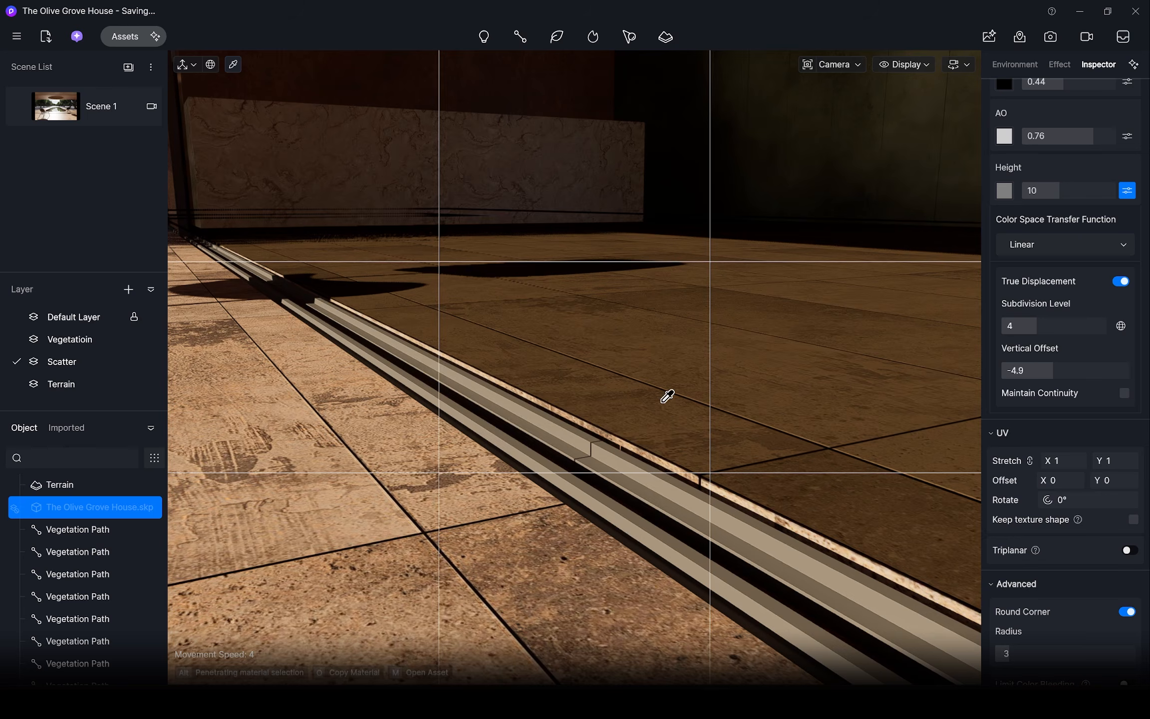
middle_drag(663, 400, 626, 434)
right_drag(626, 434, 646, 472)
scroll(647, 472, down, 3)
right_drag(872, 507, 776, 423)
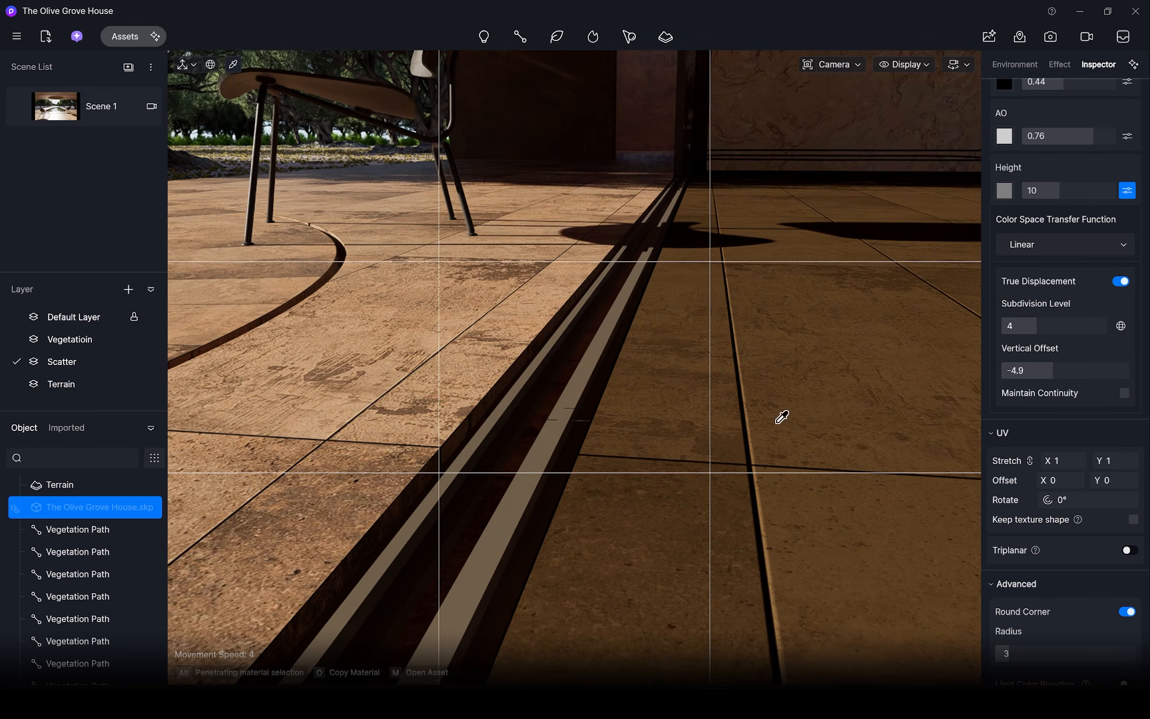
Step: Shift the interior floor texture with a UV offset of 0.065 in Y and finish editing the material
scroll(1073, 424, down, 2)
drag(1104, 426, 1109, 426)
key(Escape)
middle_drag(580, 397, 841, 413)
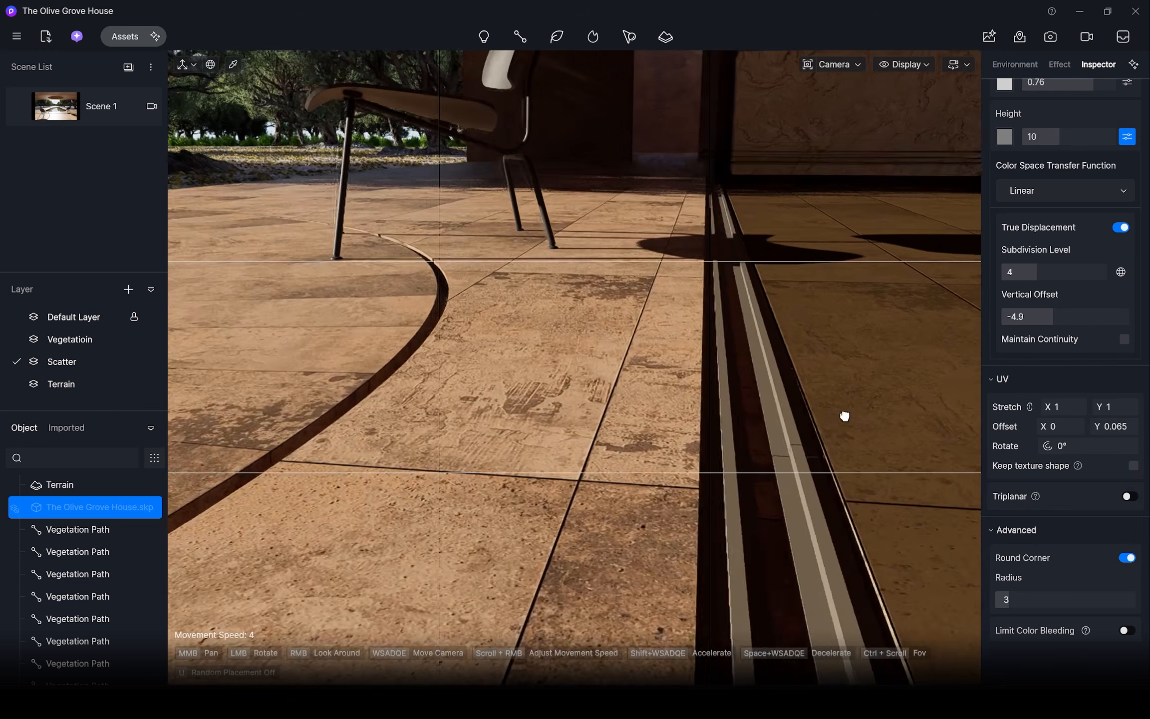
Step: Hide the composition grid overlay in the viewport
right_drag(841, 413, 818, 386)
mouse_move(903, 71)
click(927, 103)
Step: Copy the Stone Floor Interior material from the interior floor onto the curved paving edge around the pool
key(i)
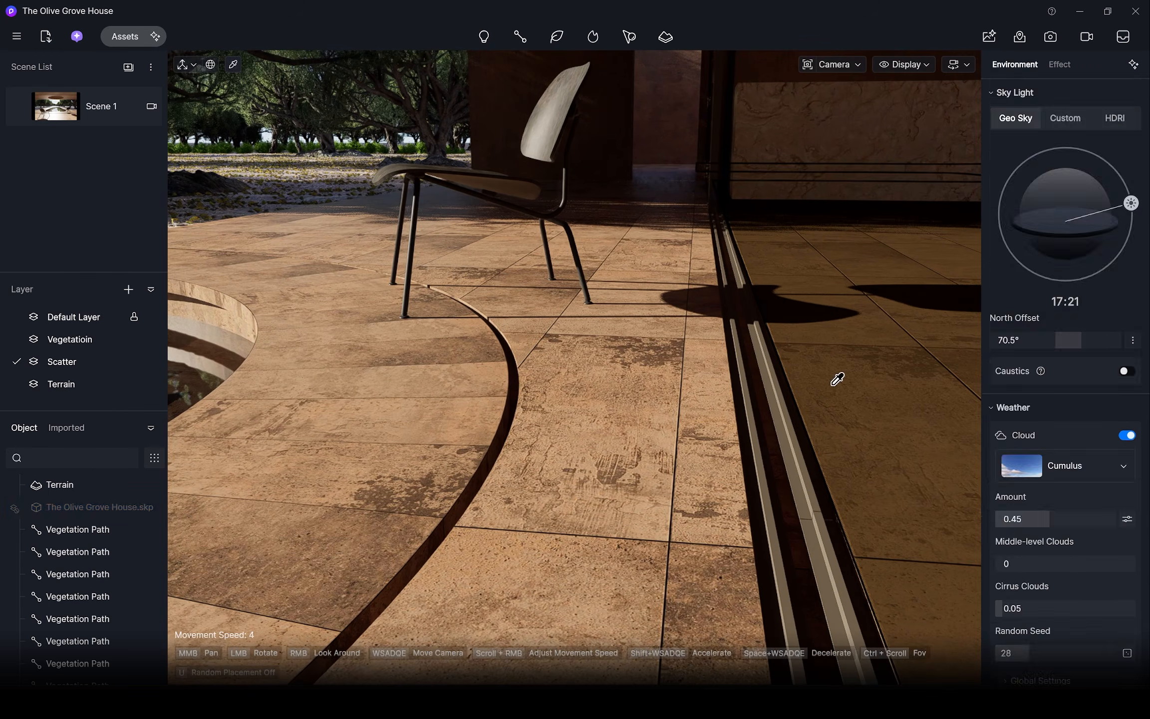
click(835, 379)
scroll(863, 338, down, 3)
middle_drag(864, 338, 953, 379)
scroll(1028, 295, up, 8)
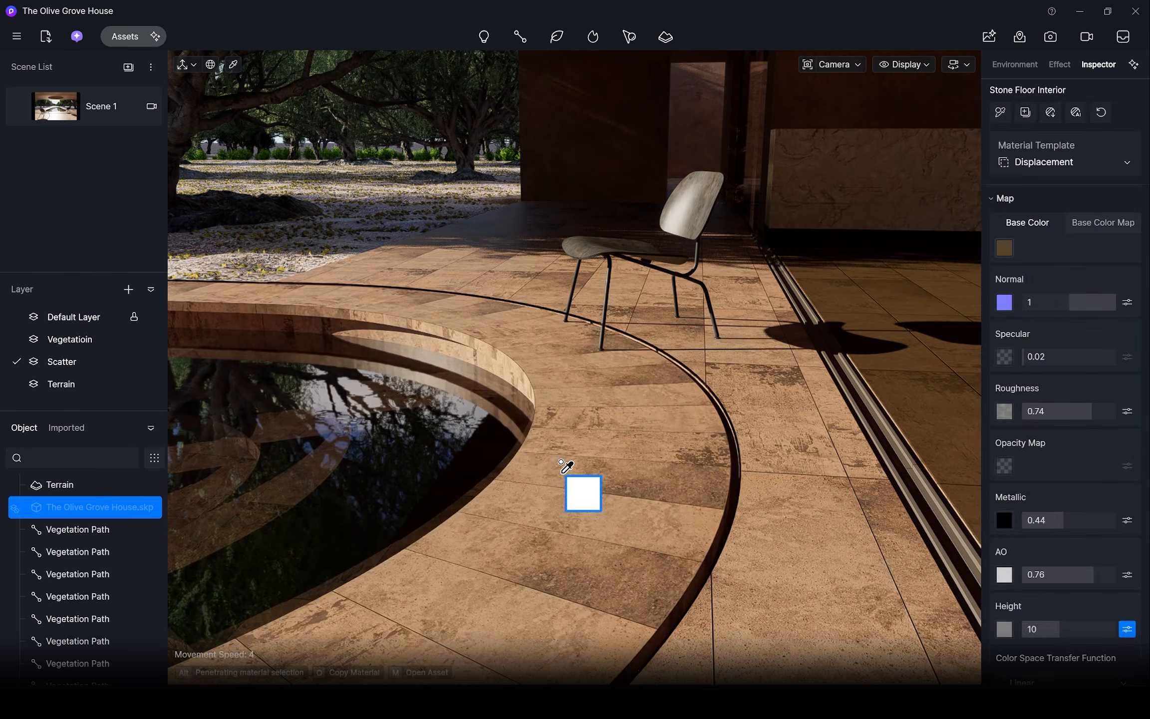
click(561, 462)
Step: Compare the pool edge paving with True Displacement off and on, leaving it enabled
scroll(608, 413, up, 1)
right_drag(608, 414, 684, 457)
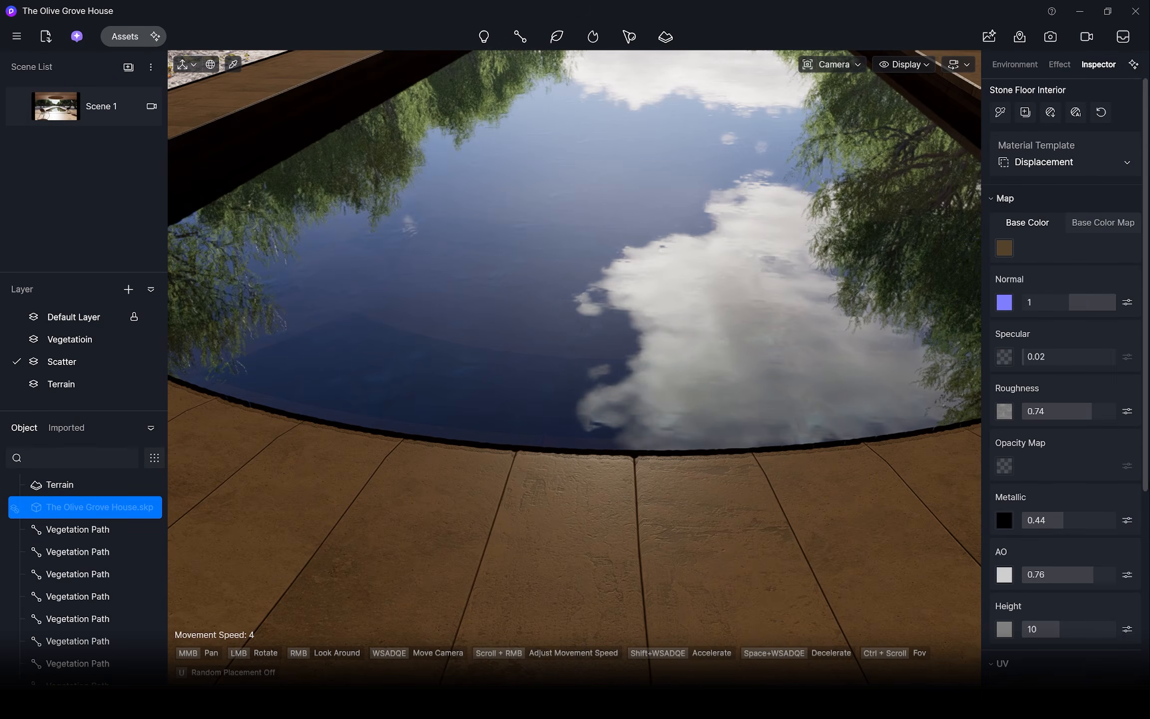
scroll(1117, 465, down, 3)
click(1127, 447)
click(1120, 538)
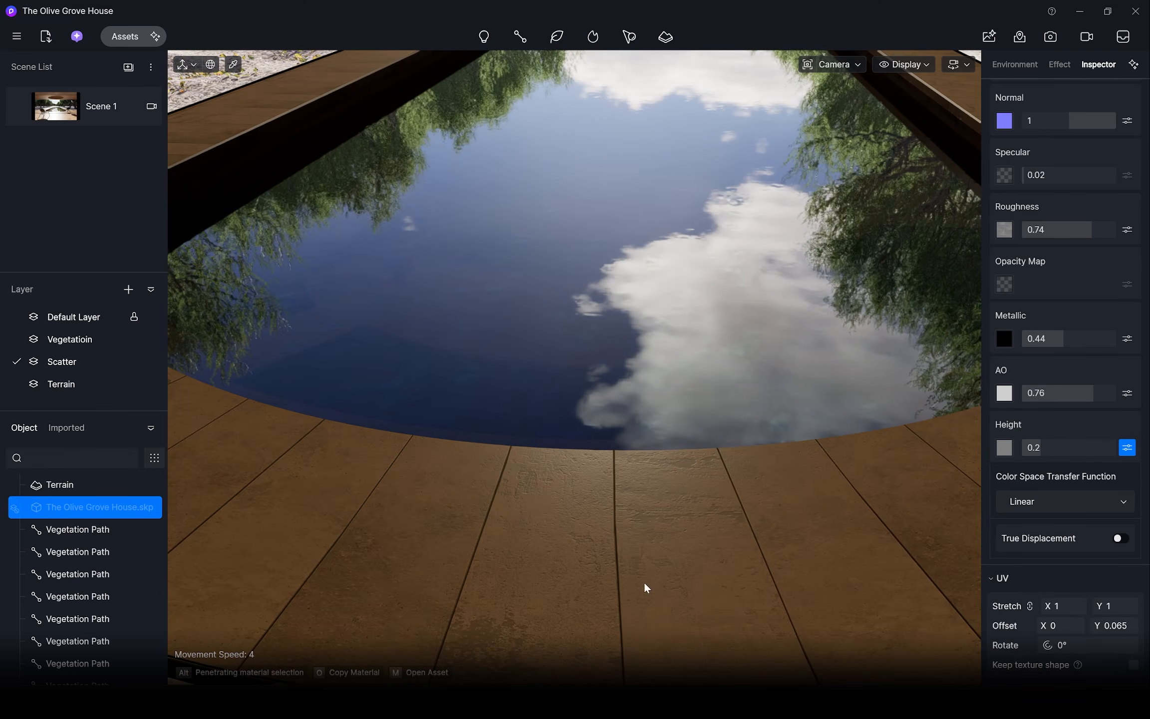
click(1119, 539)
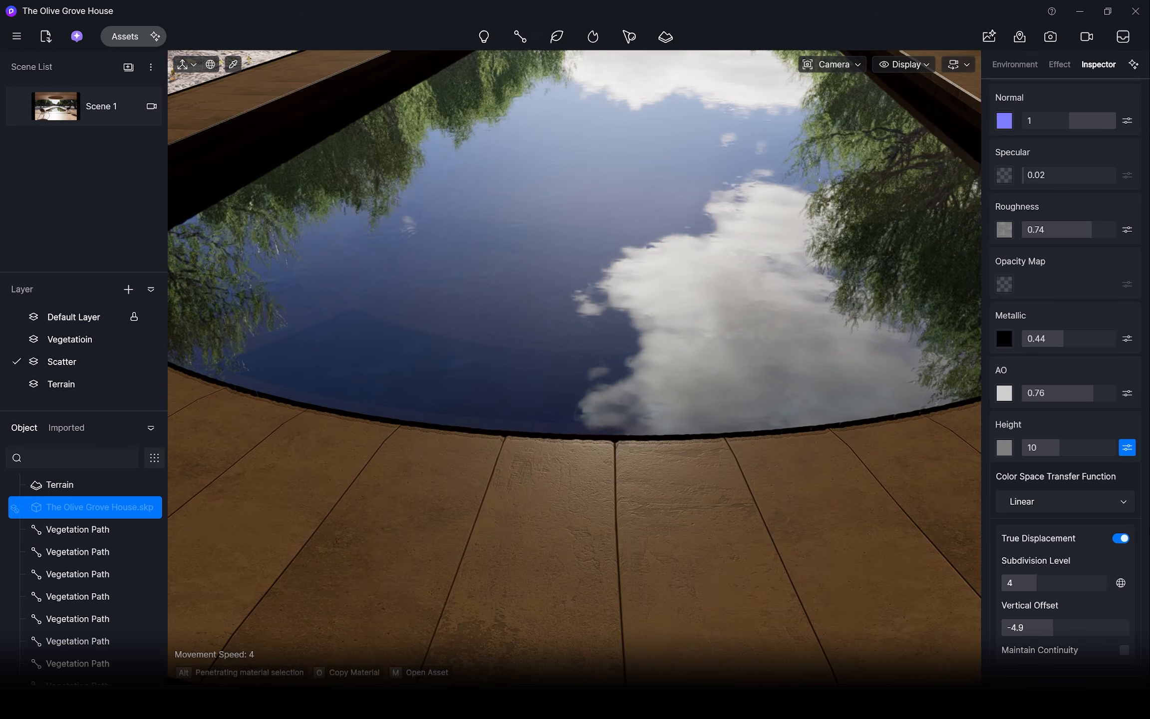
Step: Raise the pool edge material's displacement Height to 25 and inspect the exaggerated edges of the paving
right_drag(884, 315, 859, 329)
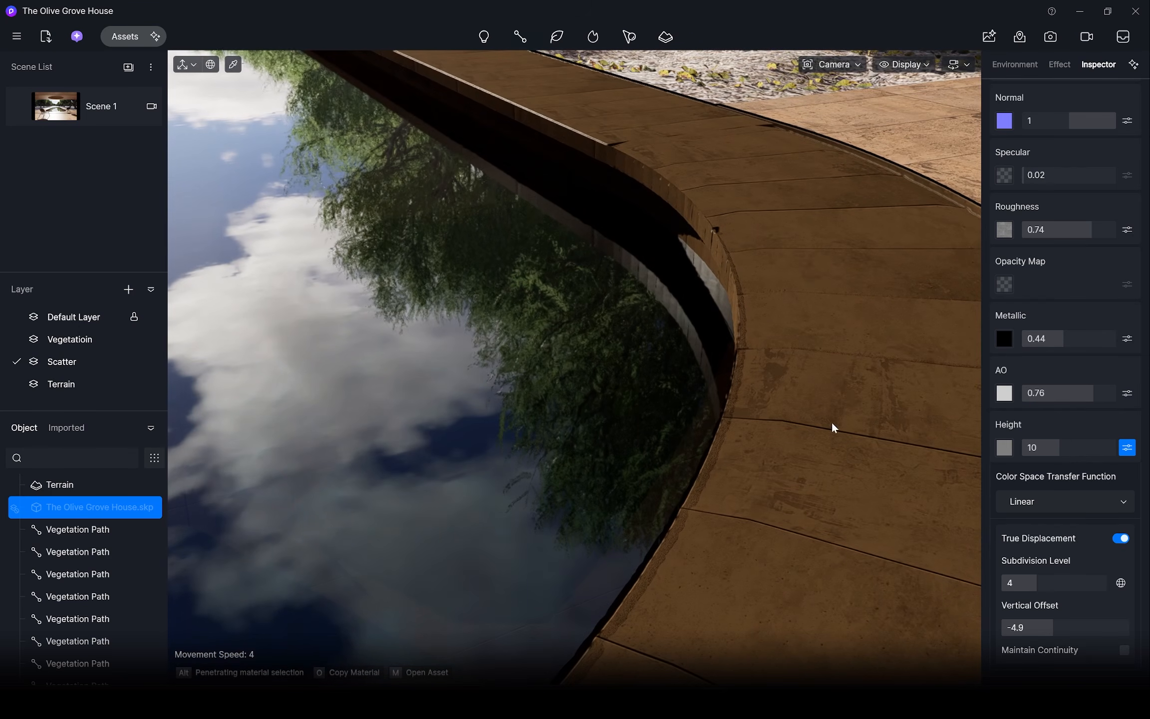
scroll(1121, 583, down, 3)
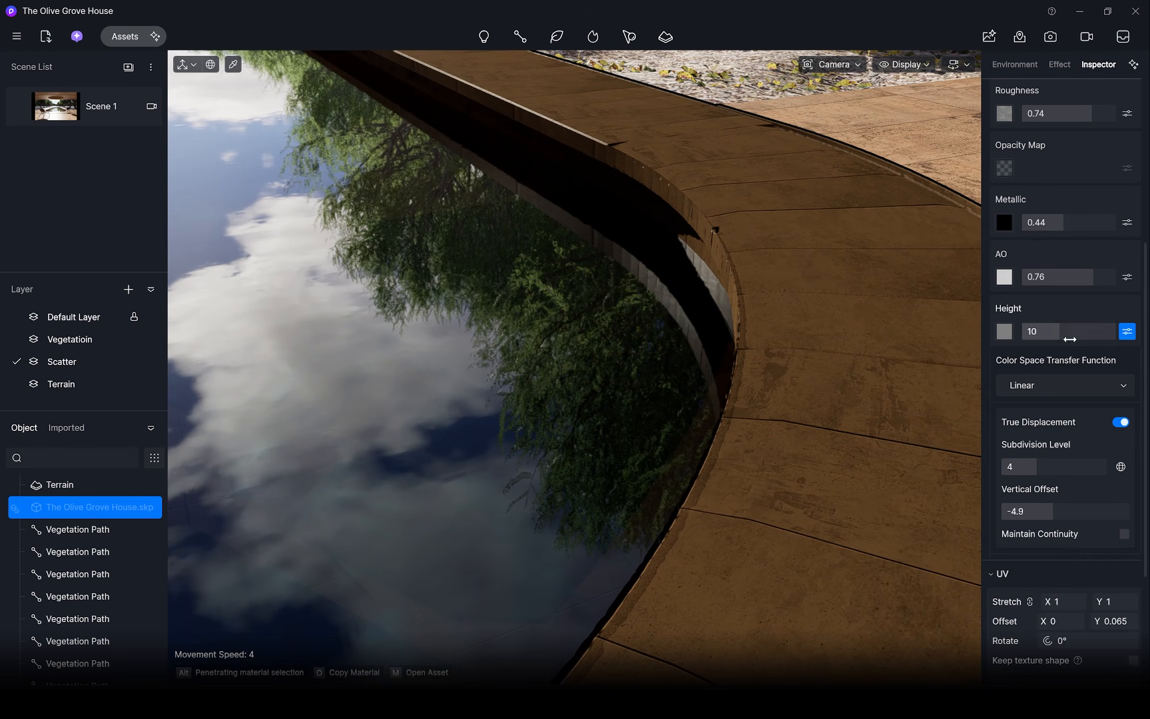
drag(1067, 338, 1128, 343)
scroll(737, 216, down, 3)
right_drag(737, 215, 270, 308)
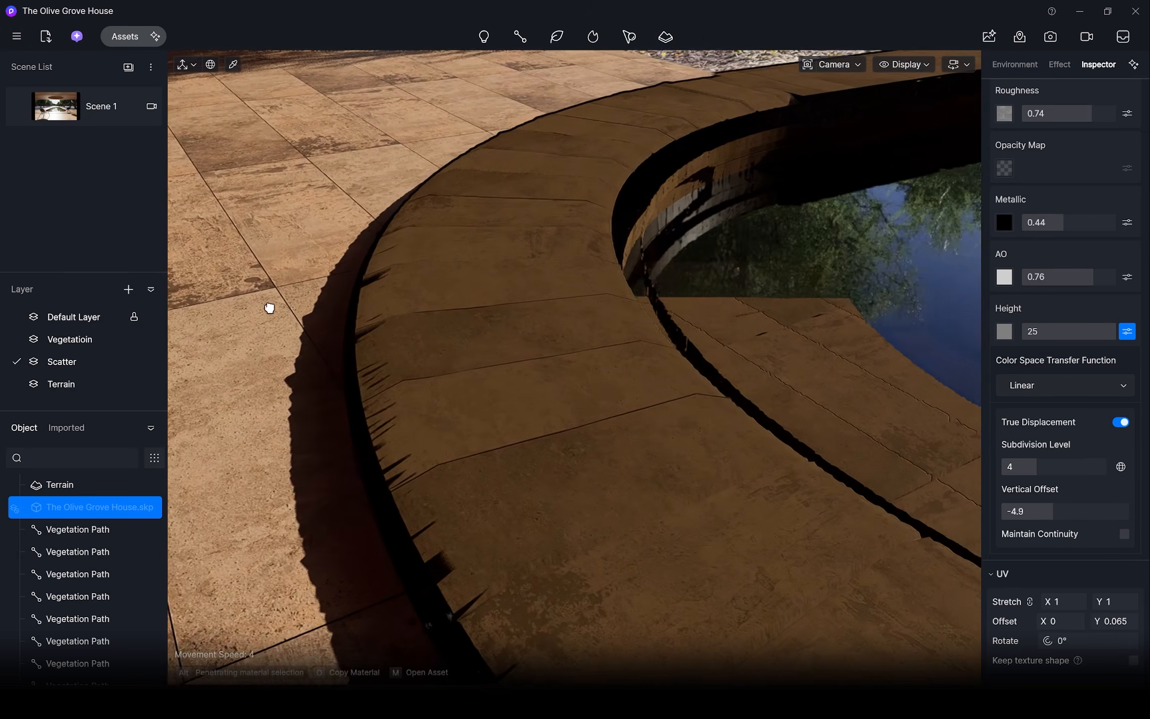
Step: Set the pool edge material's displacement Height to 9.4 and Vertical Offset to -4.1, and inspect both curved edges
drag(1111, 331, 1050, 331)
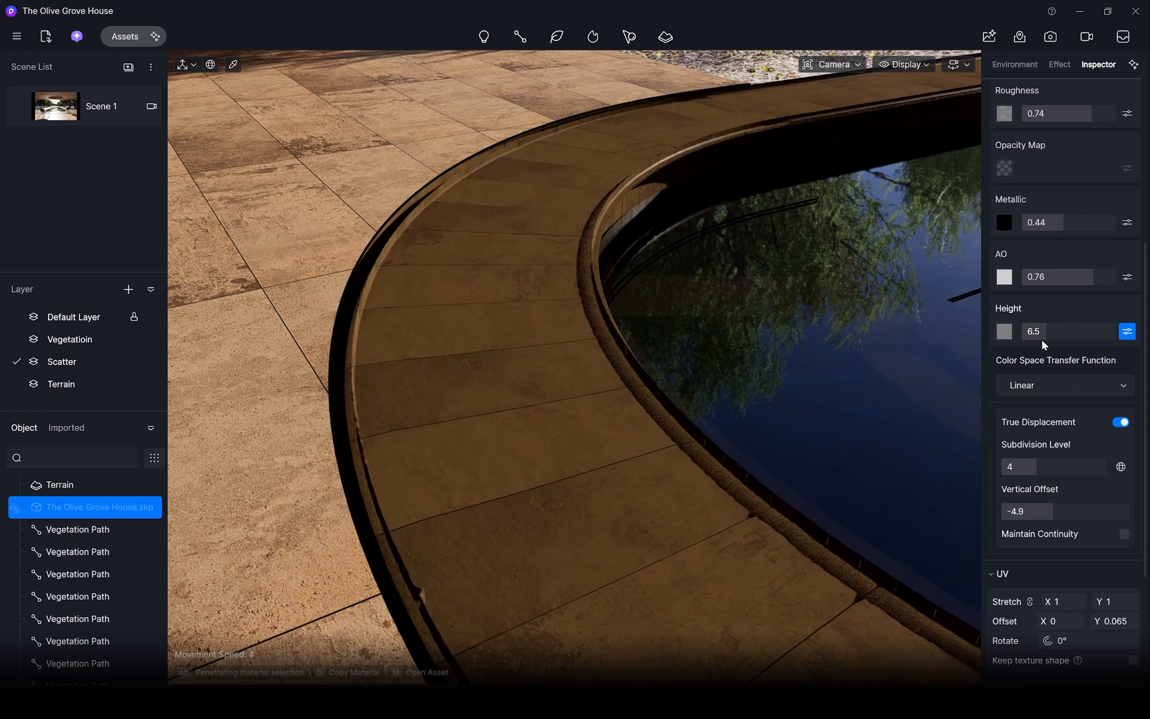
right_drag(465, 247, 570, 371)
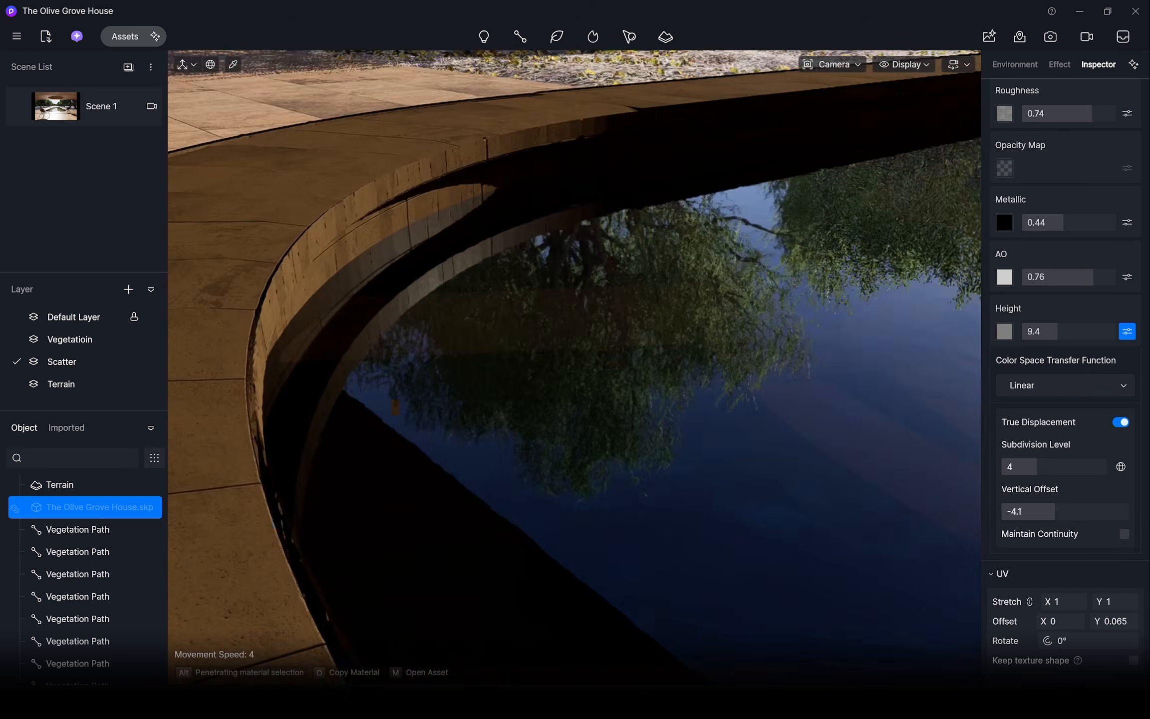
right_drag(395, 406, 464, 549)
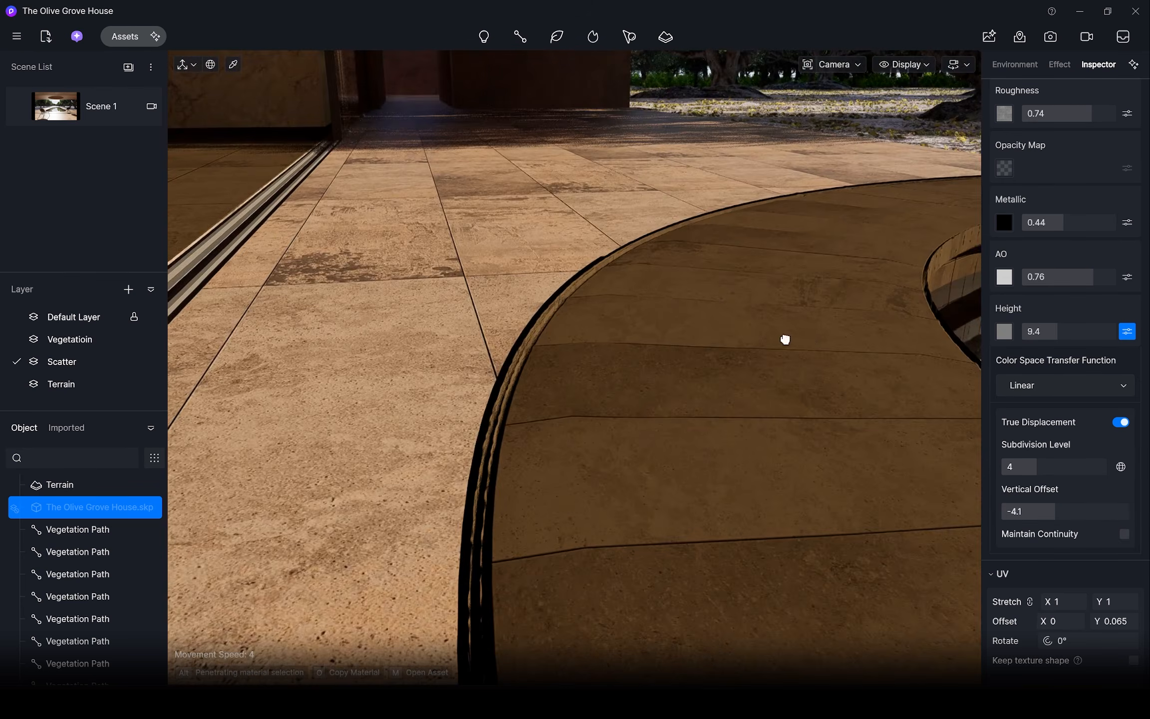
right_drag(785, 340, 655, 256)
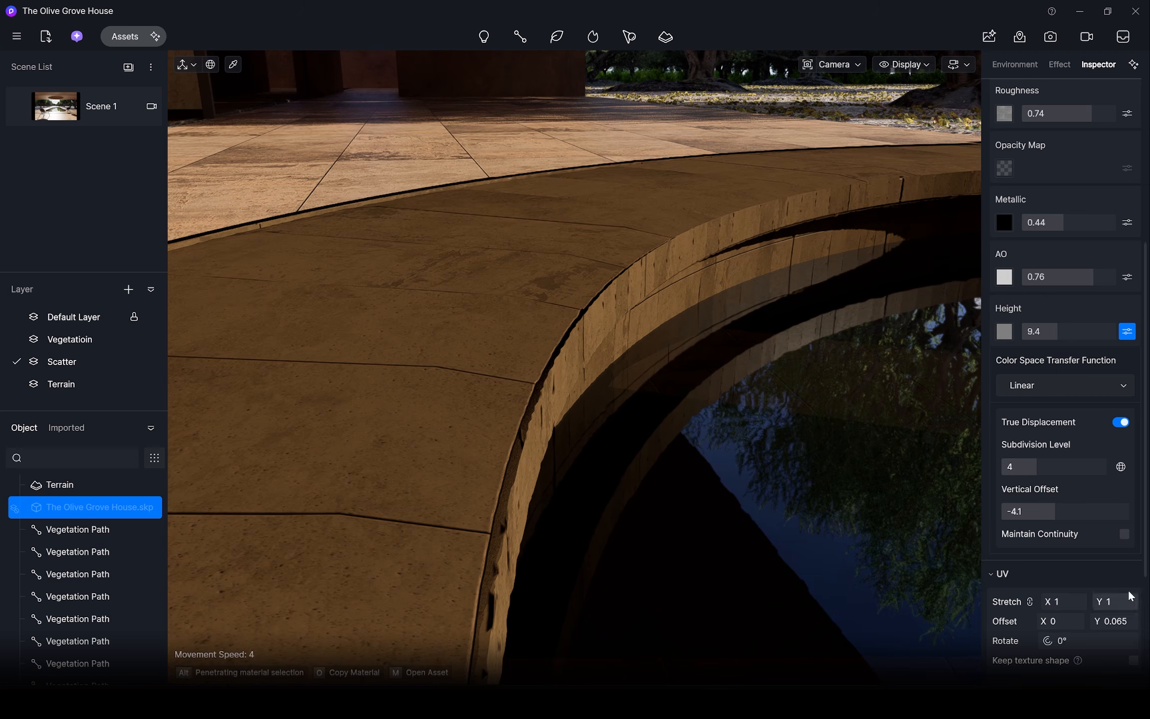
Step: Test Maintain Continuity on the displaced pool edge, inspect the curved tiles, and turn the option off again
click(1124, 534)
right_drag(591, 385, 367, 411)
middle_drag(366, 411, 598, 355)
right_drag(598, 355, 938, 290)
middle_drag(519, 514, 628, 439)
right_drag(778, 389, 424, 347)
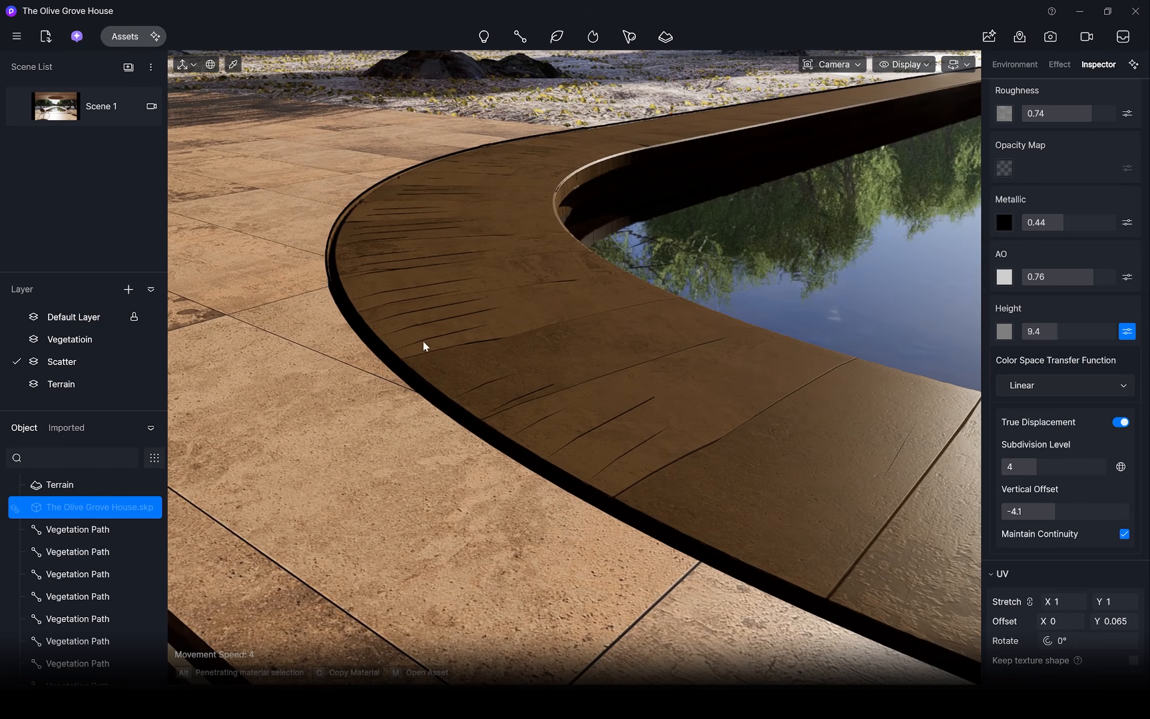
click(1125, 535)
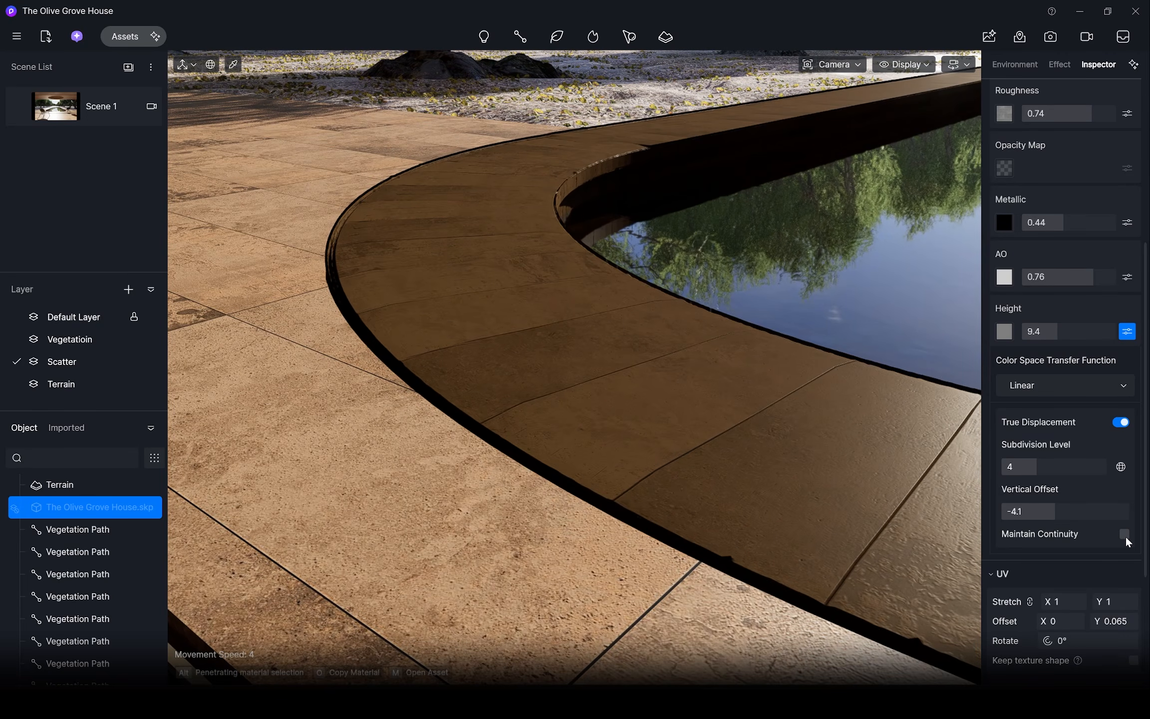
Step: Copy the pool edge material onto the terrace paving and set its UV Stretch to 0.88 with a Y Offset of 0.28
right_drag(379, 429, 521, 413)
middle_drag(521, 414, 740, 444)
right_drag(740, 444, 223, 383)
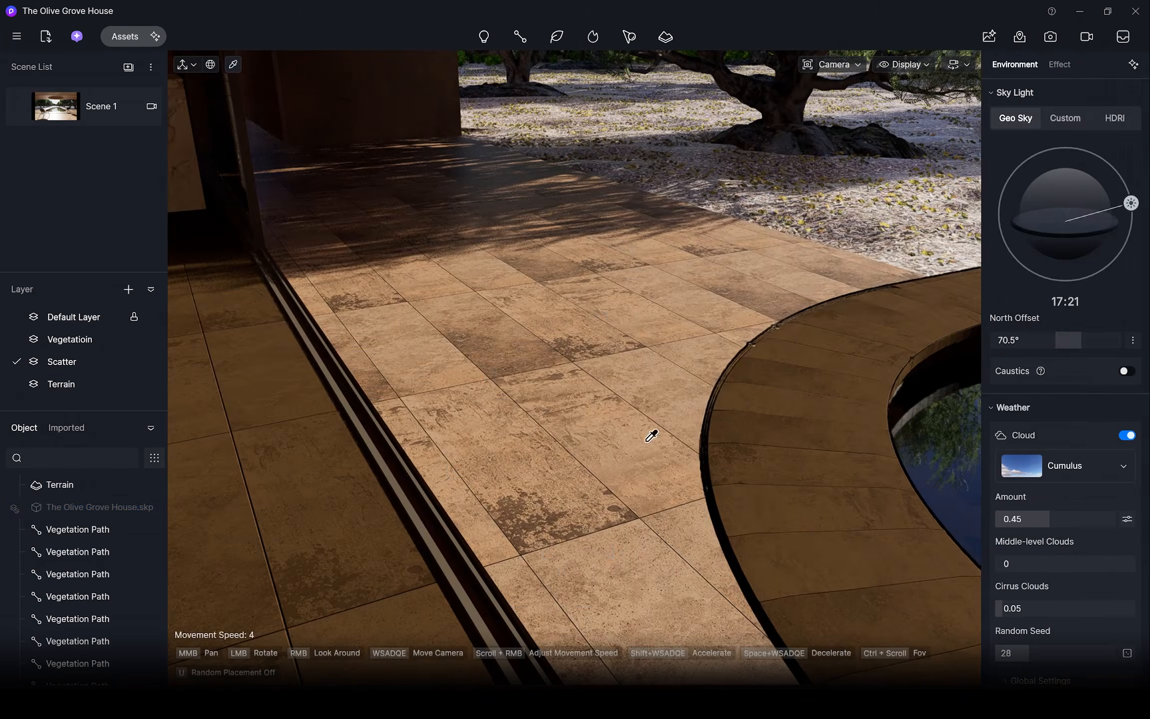
click(770, 440)
middle_drag(770, 439, 698, 424)
key(o)
click(453, 431)
middle_drag(453, 426, 486, 402)
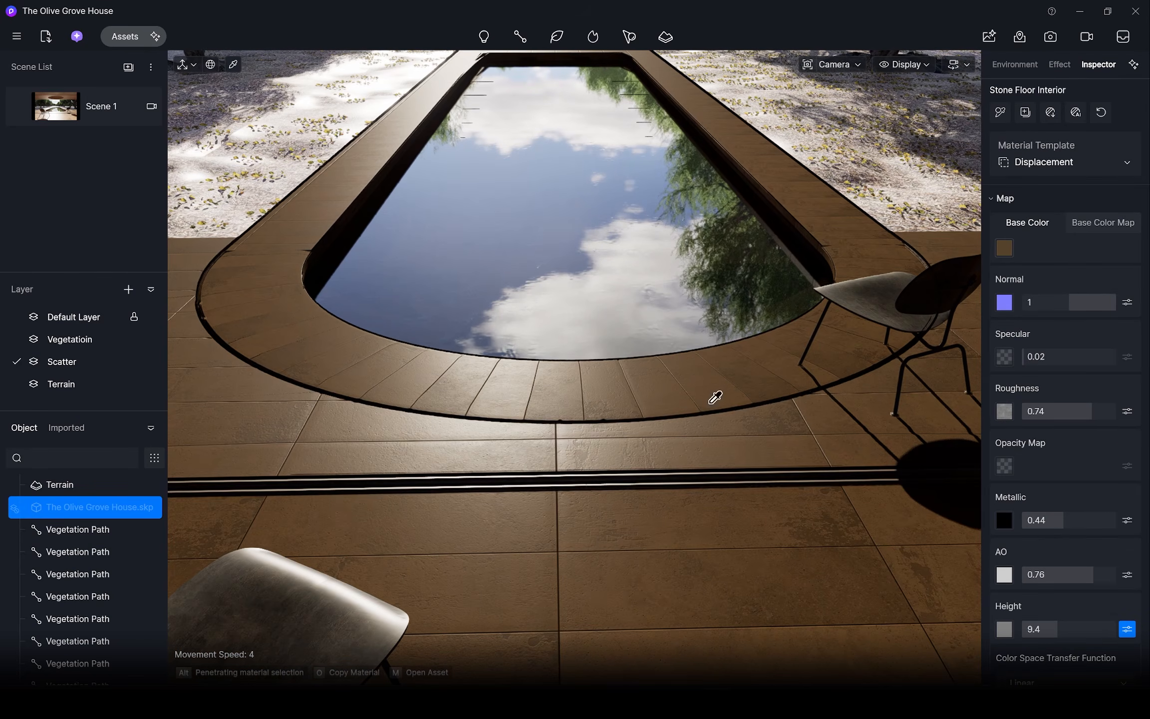
scroll(1073, 449, down, 7)
drag(1106, 548, 1125, 549)
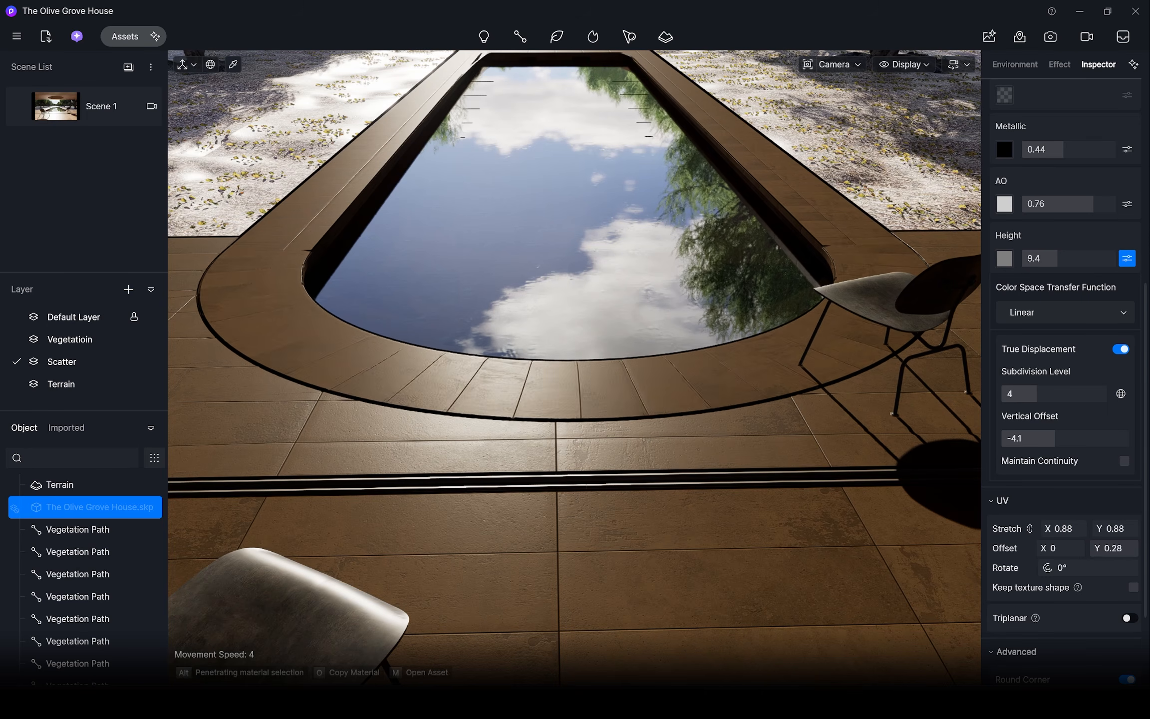
Step: Return to the Scene 1 camera view and show the composition grid overlay
click(98, 114)
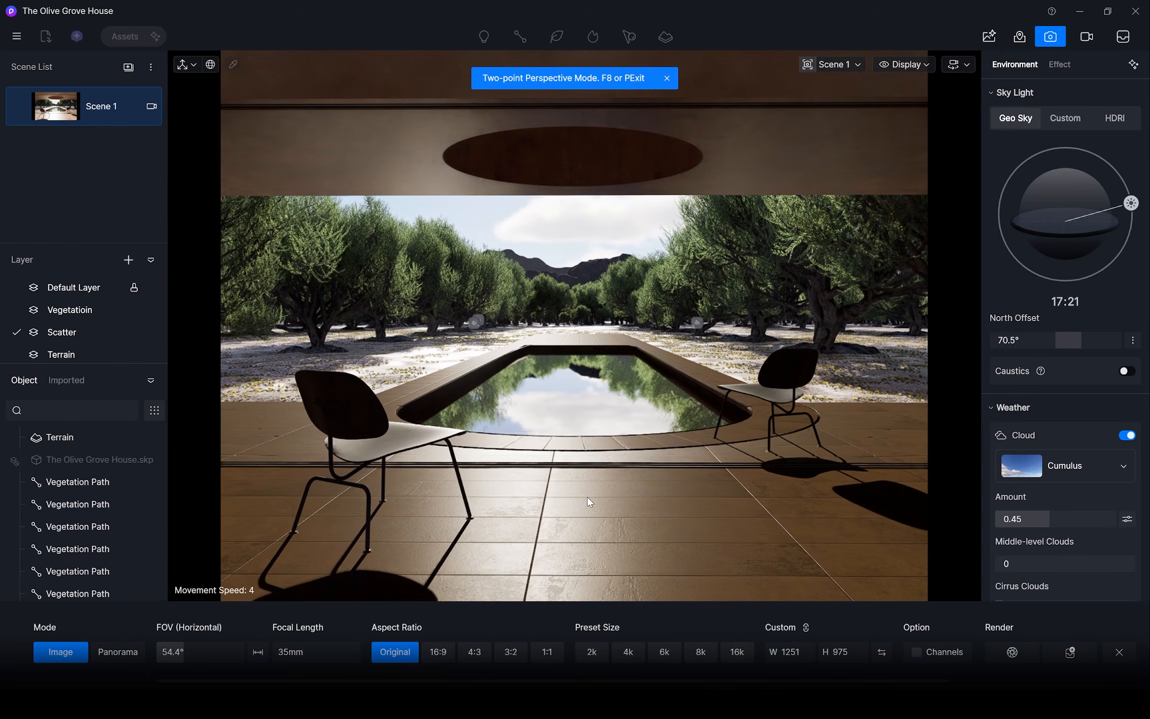
click(903, 64)
click(927, 64)
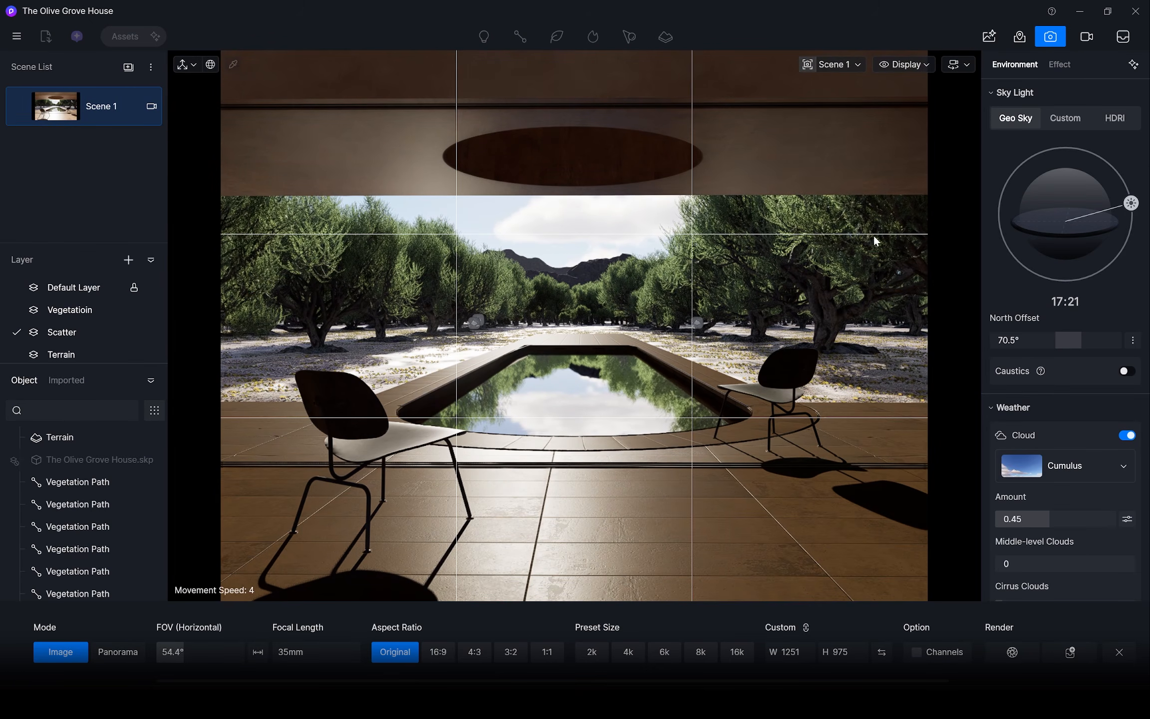
key(Escape)
Step: Shift the interior floor texture in X so its tile joint is centred, and set the terrace material's Y Offset to 0.34
key(i)
click(577, 582)
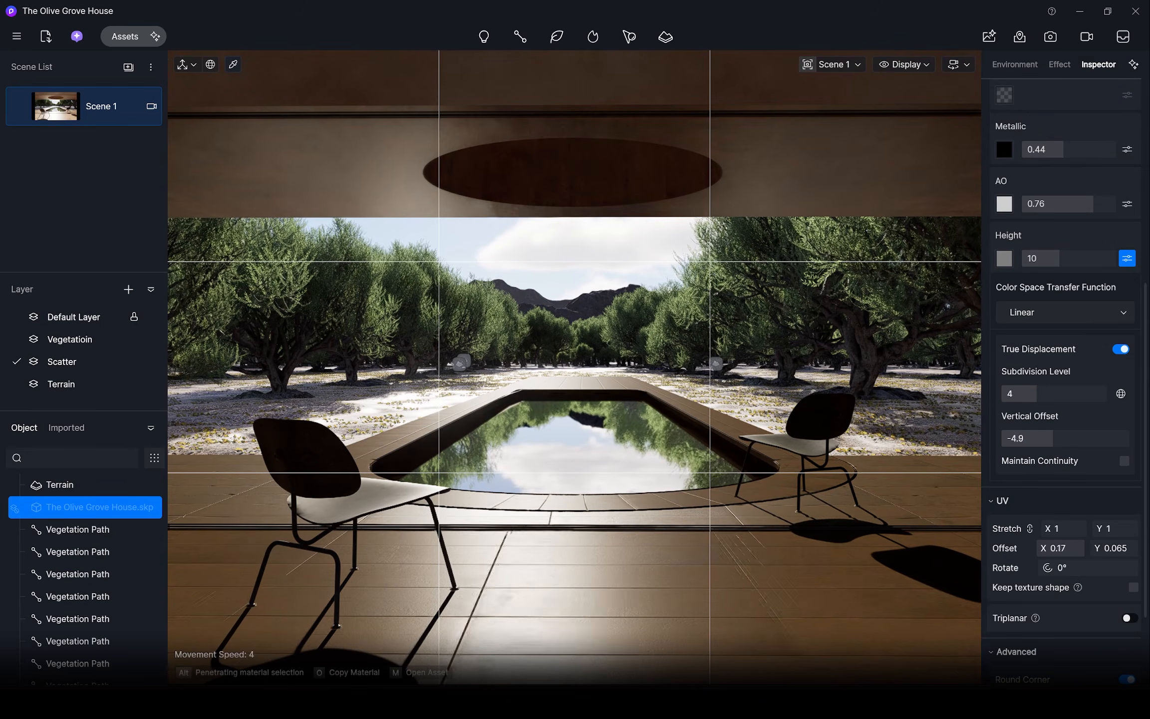
drag(1060, 547, 1053, 548)
key(ctrl+z)
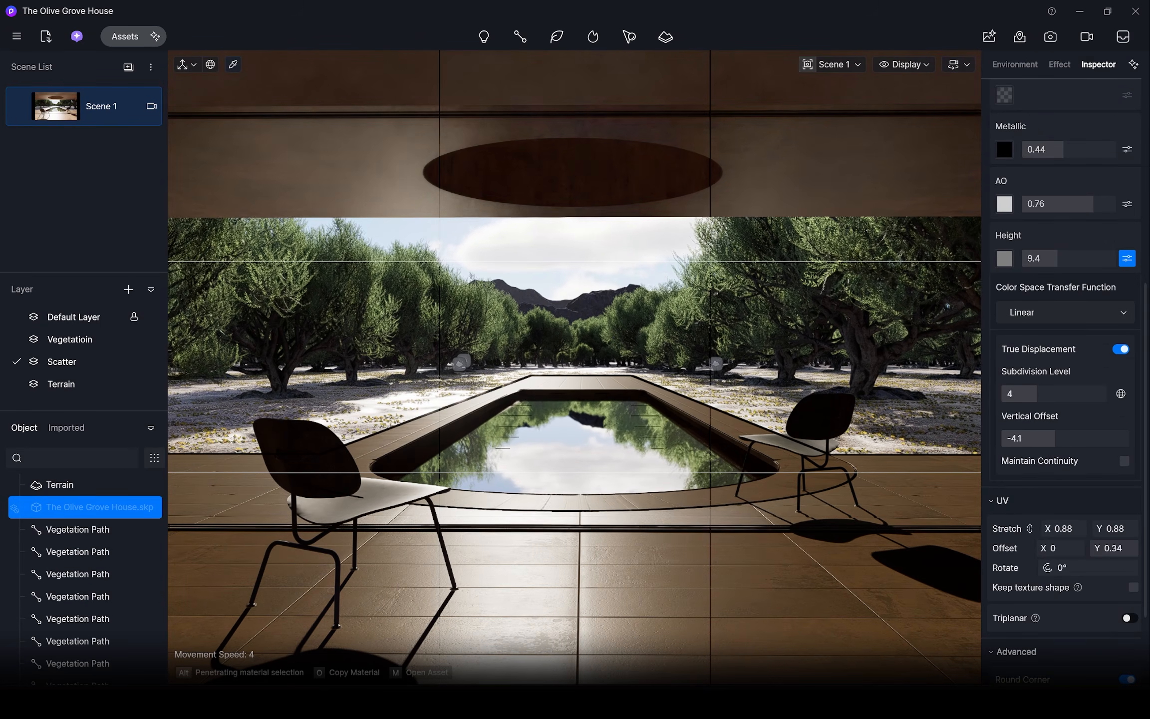
key(Escape)
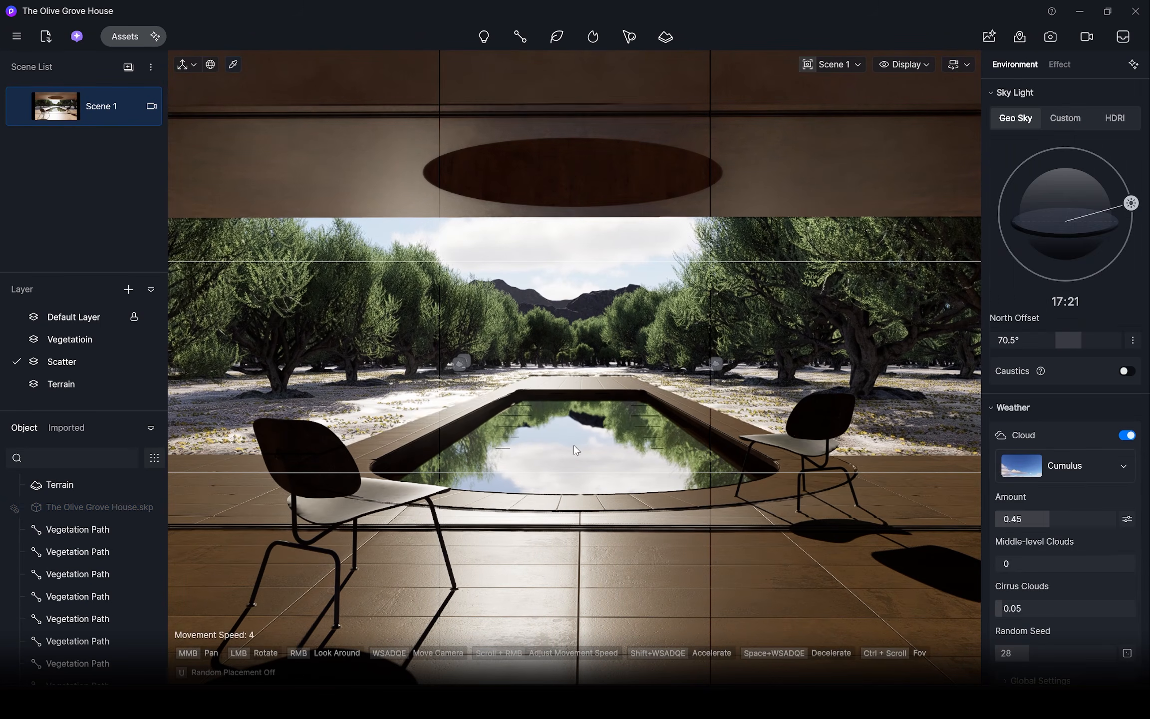
Step: Apply the Calm water dark green material from the Water category of the asset library to the pool surface
key(i)
click(577, 435)
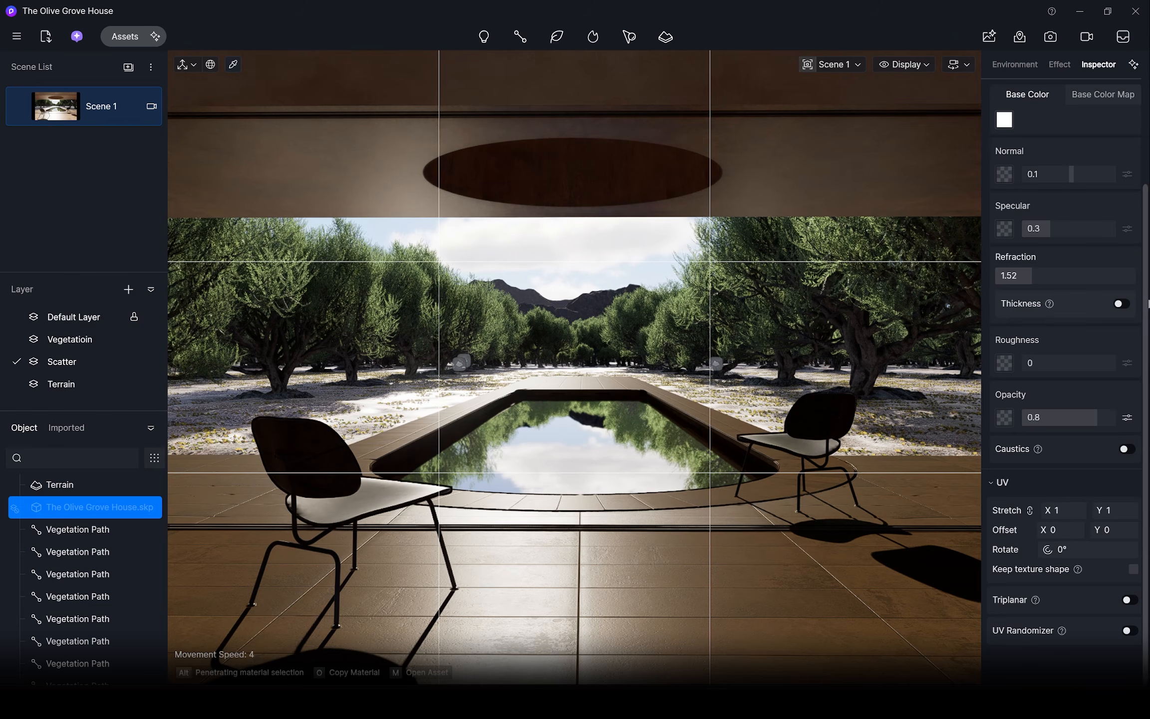
click(122, 37)
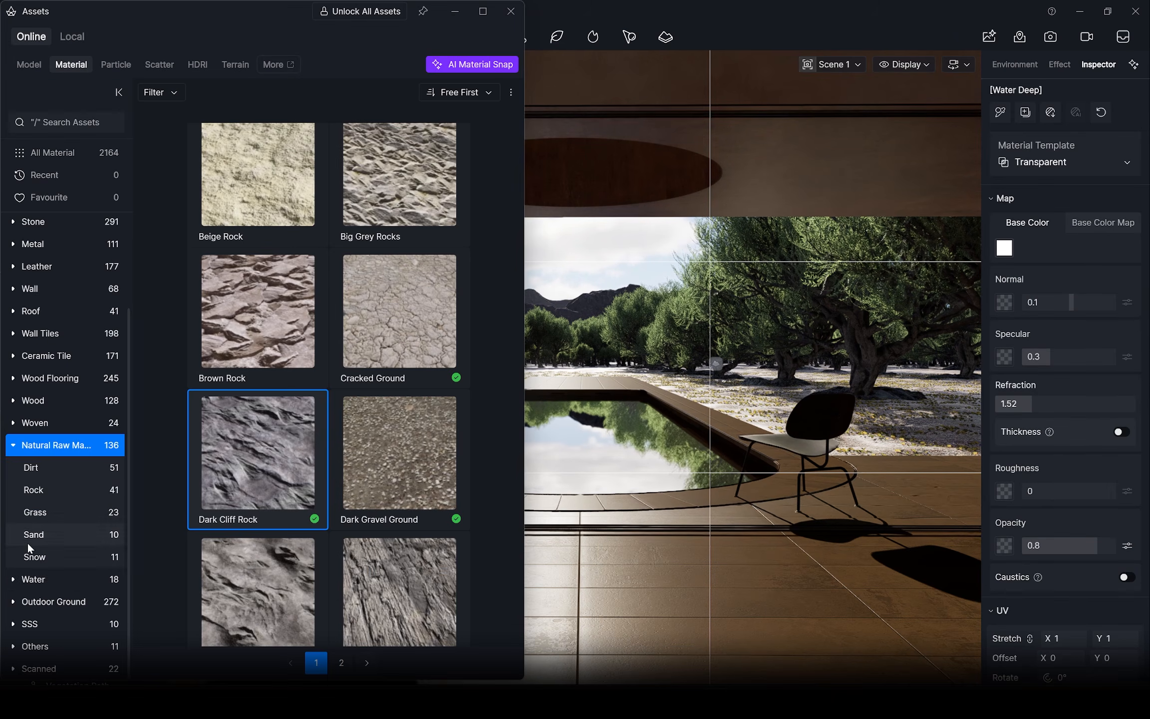
click(59, 580)
drag(271, 222, 618, 424)
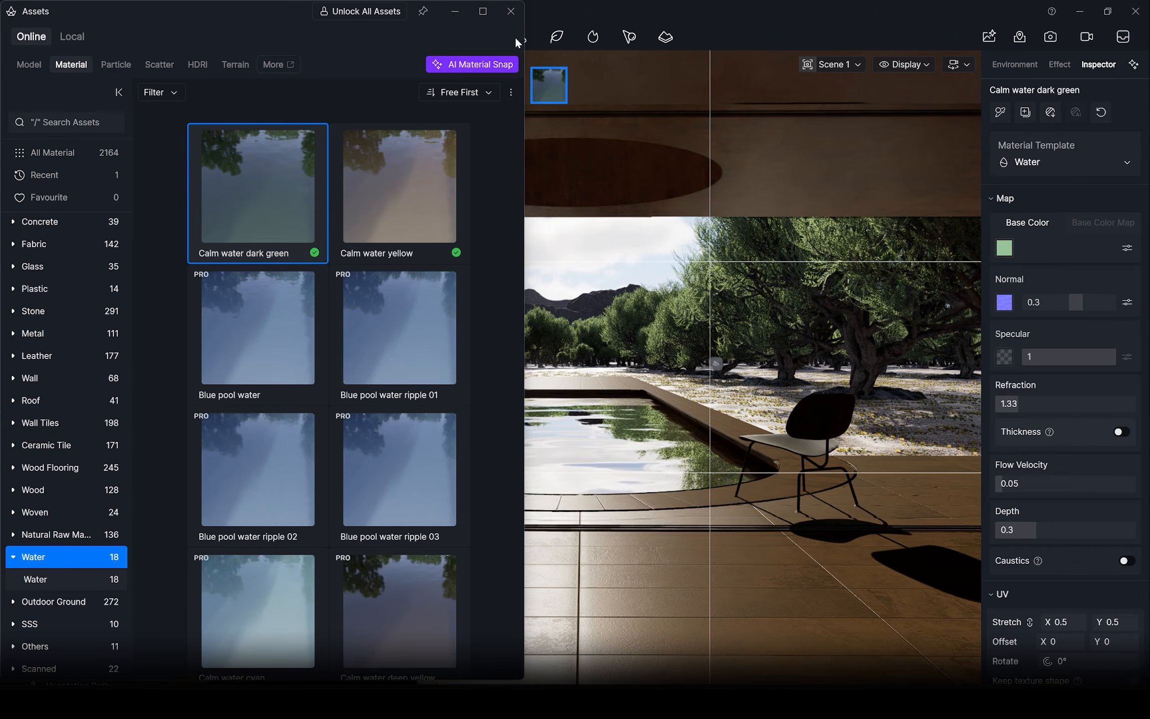
click(511, 11)
key(Escape)
Step: Set the pool water's base color to pure black with hue, saturation and value at 0
key(i)
click(623, 425)
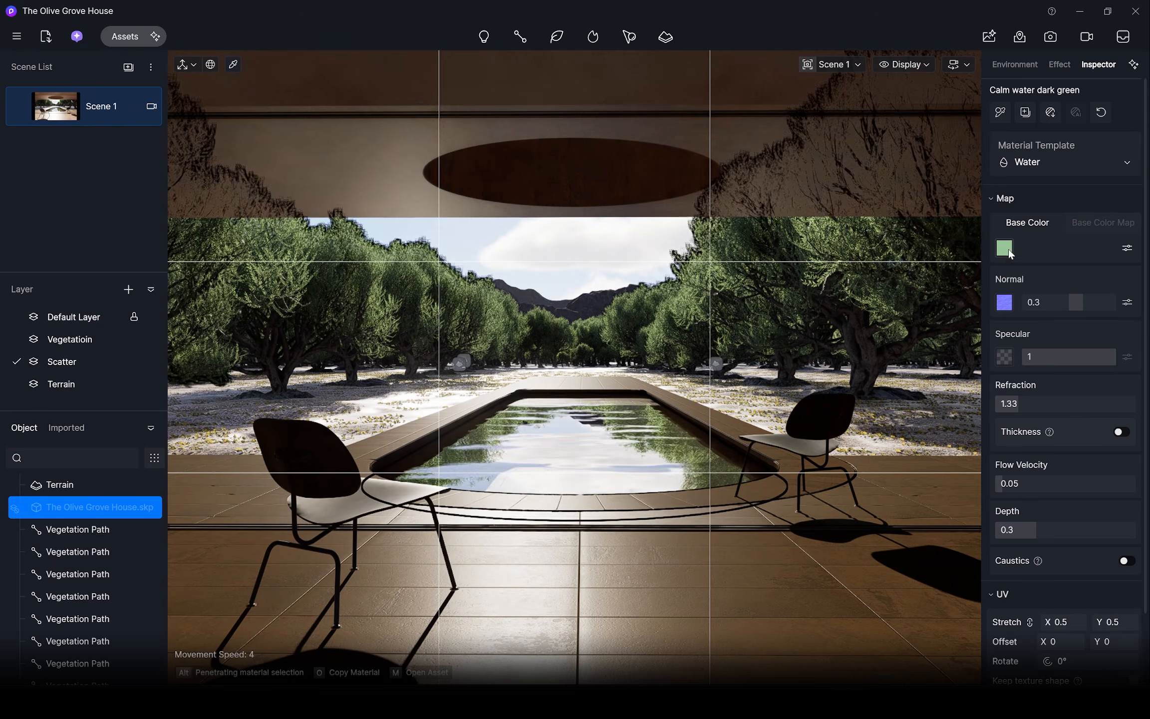
click(1004, 247)
click(930, 268)
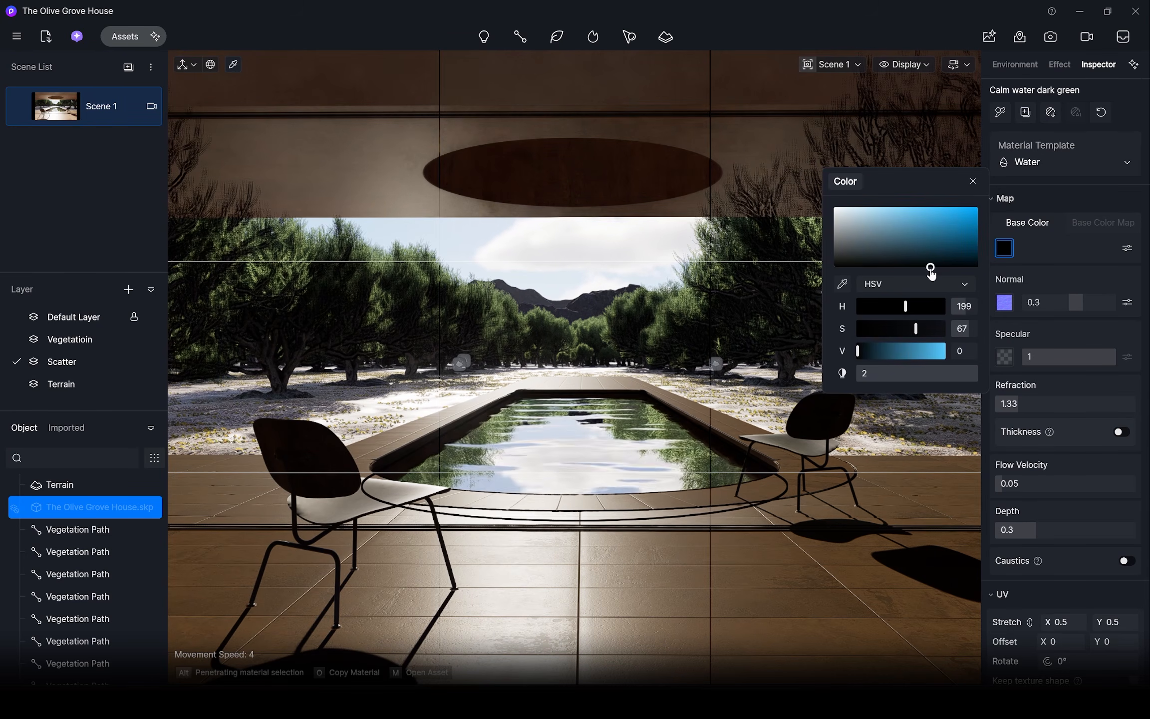
drag(931, 272, 833, 267)
click(963, 305)
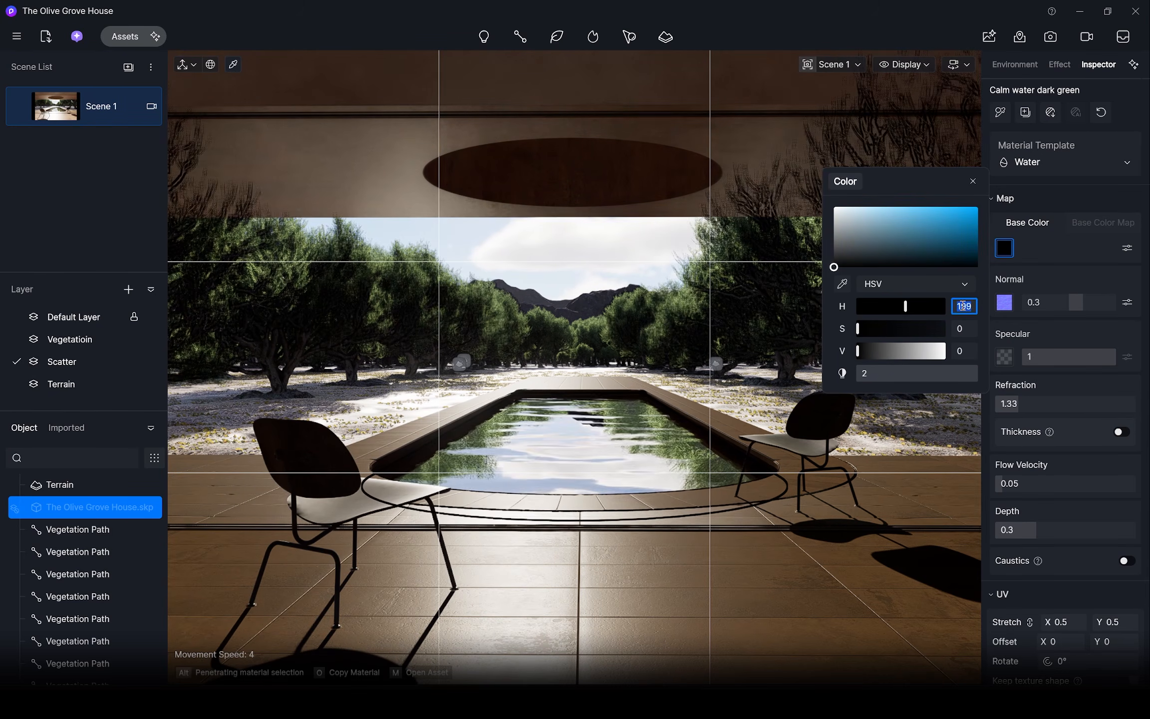
text(0)
key(Return)
click(1133, 474)
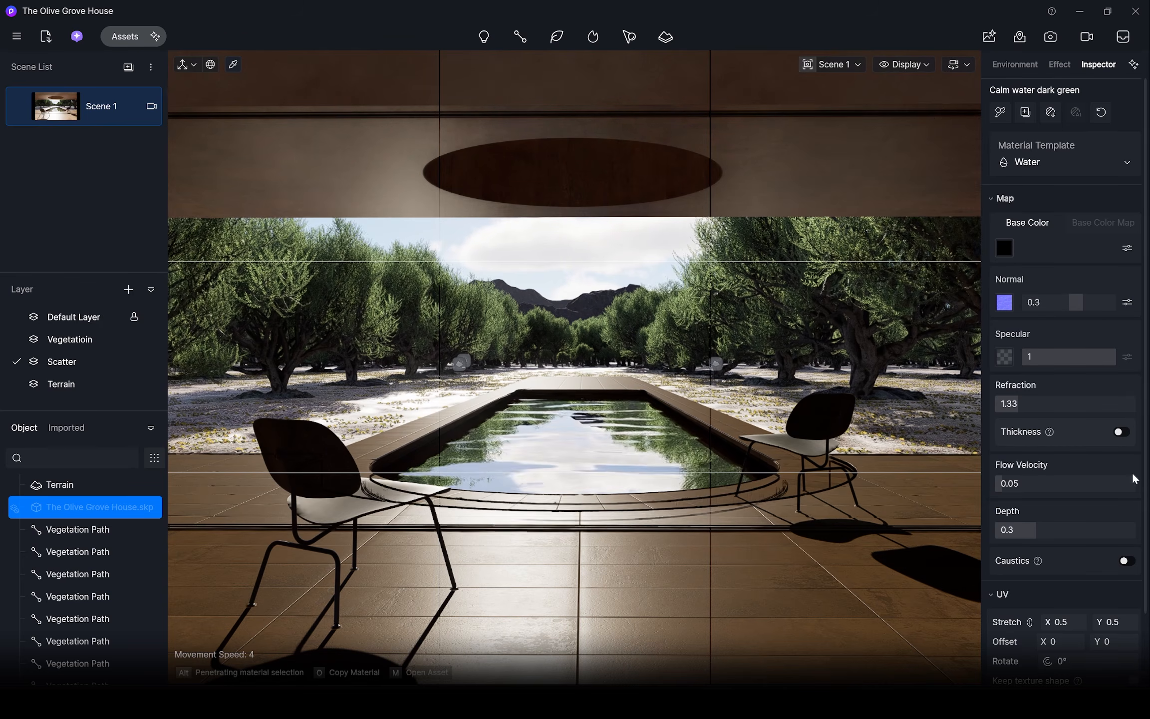
Step: Give the pool water a UV Stretch of 2, Normal of 0.02, Specular of 0.15 and Depth of 0.8, with Caustics enabled
click(1068, 622)
text(2)
key(Return)
drag(1091, 305, 1079, 306)
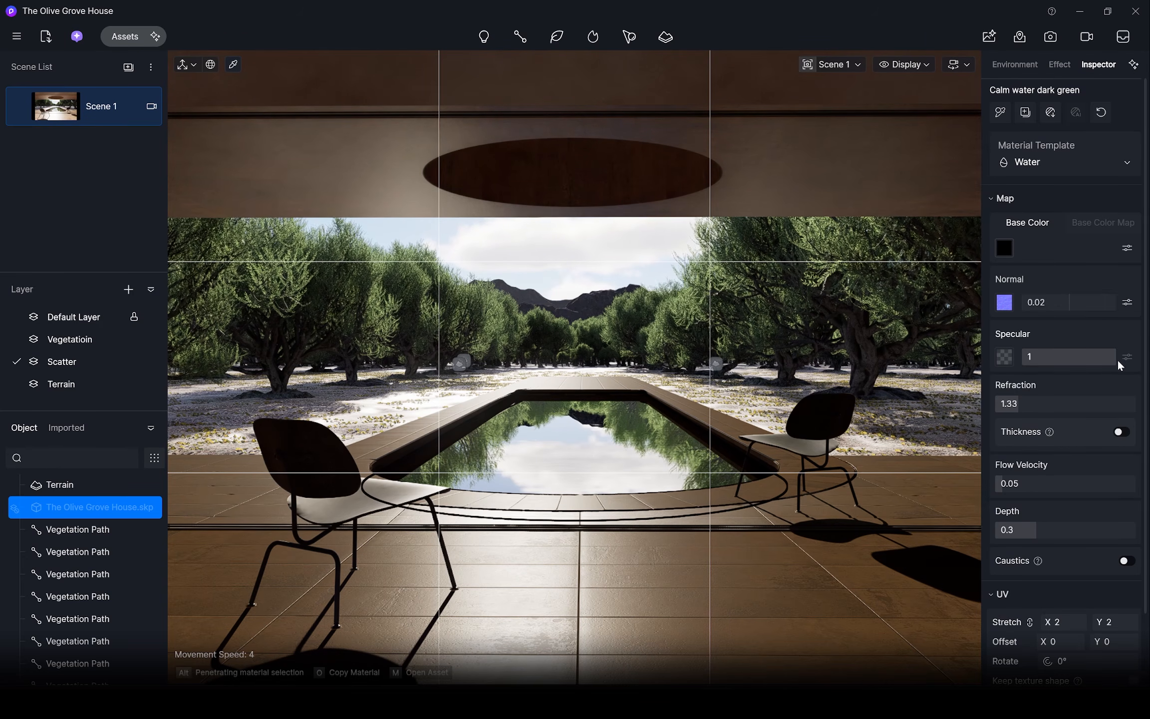
drag(1116, 359, 997, 374)
drag(1036, 529, 1114, 529)
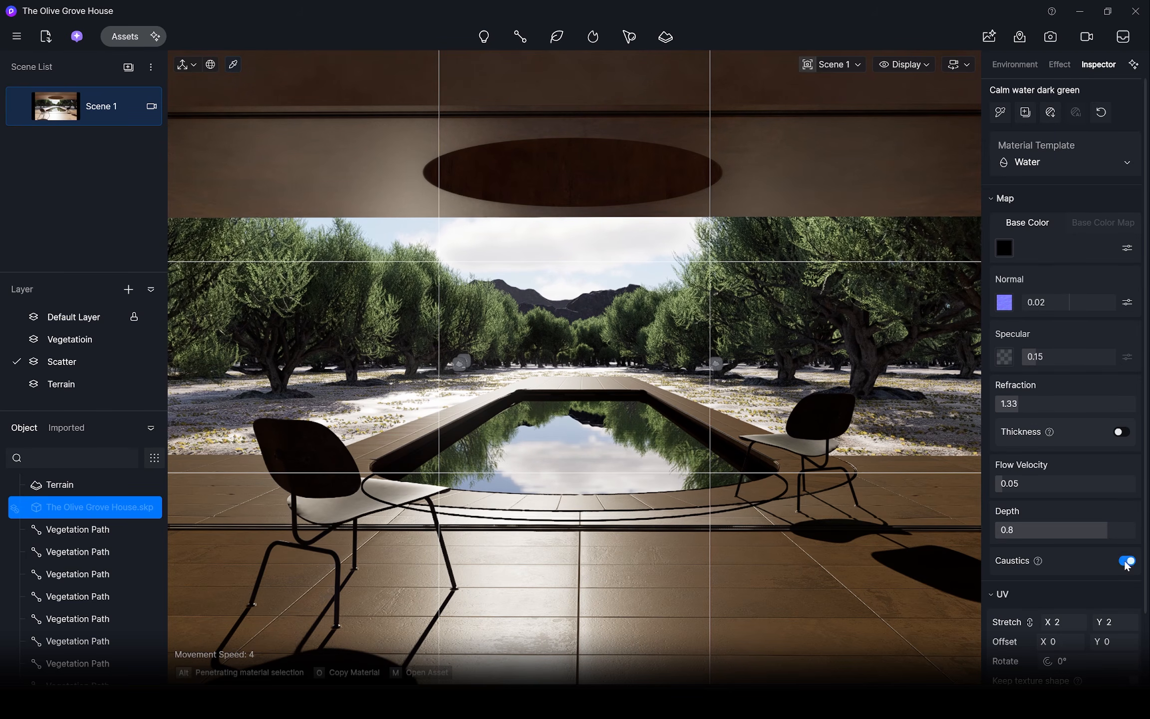
key(w)
key(d)
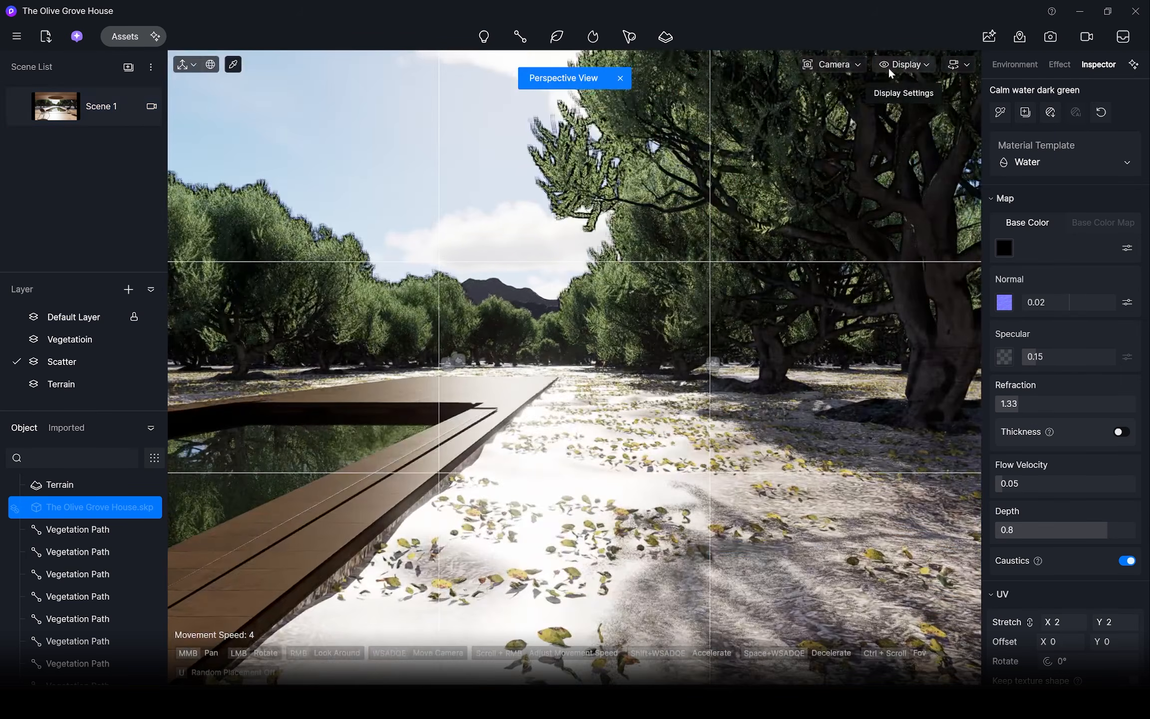
click(898, 65)
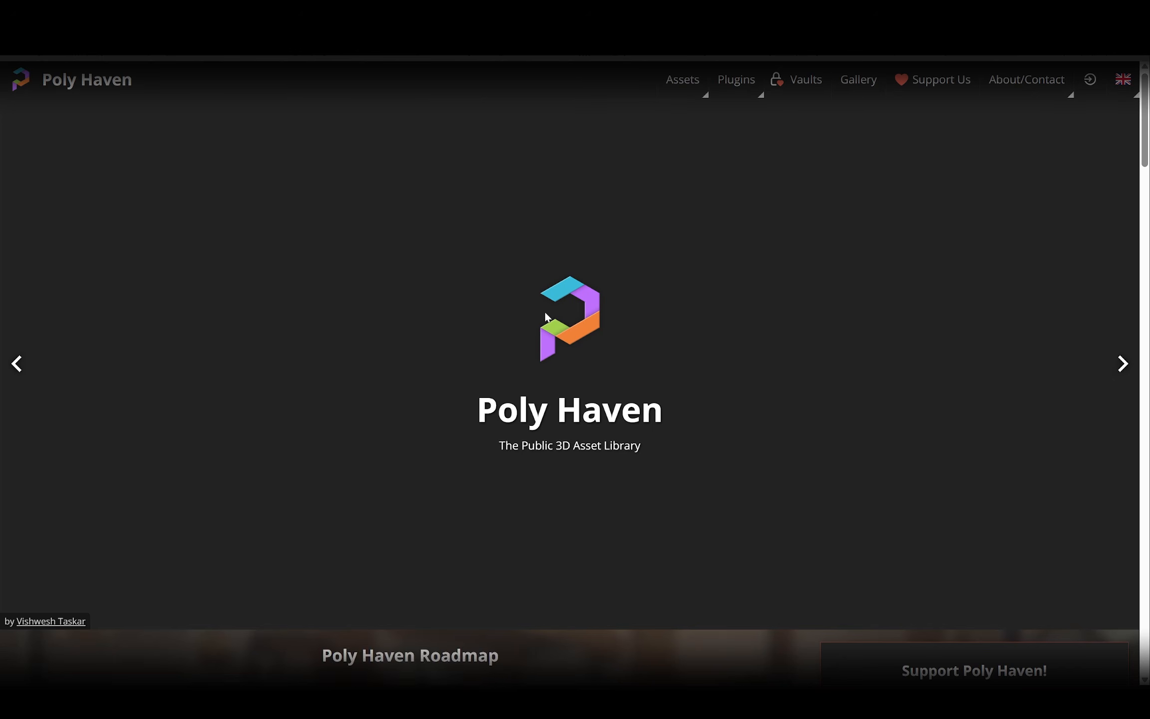
Step: On the Poly Haven website, open the Coast Sand Rocks 02 terrain texture and show its individual download maps
scroll(545, 317, down, 10)
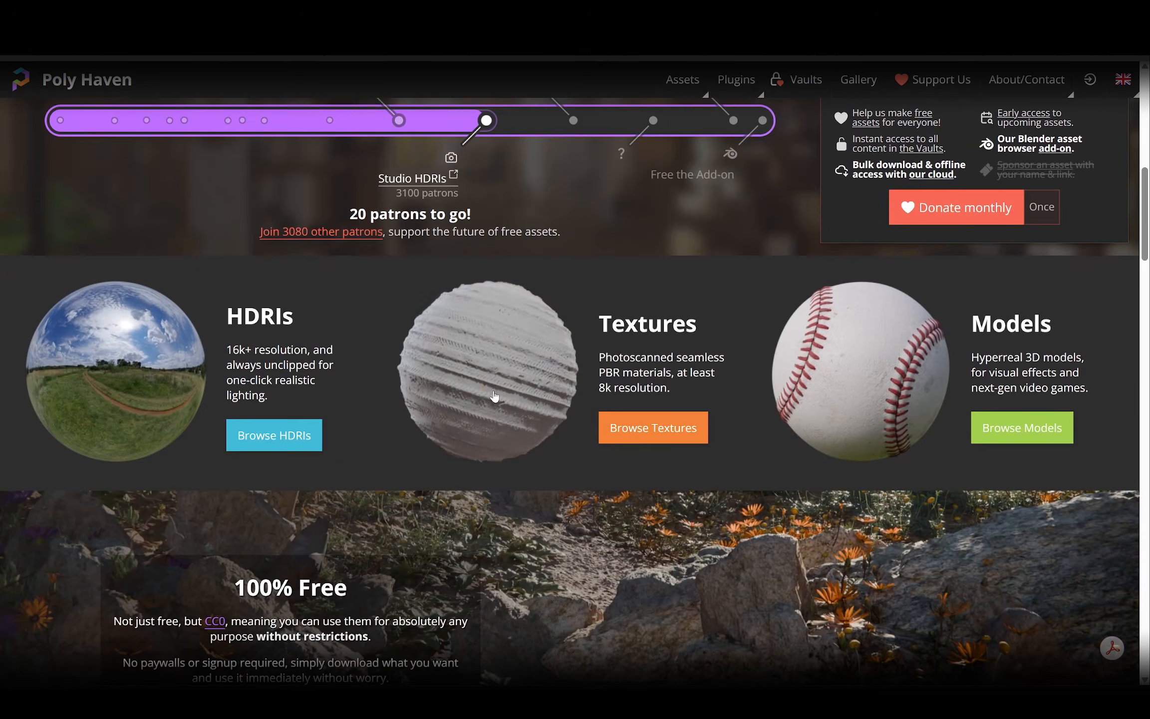
click(480, 398)
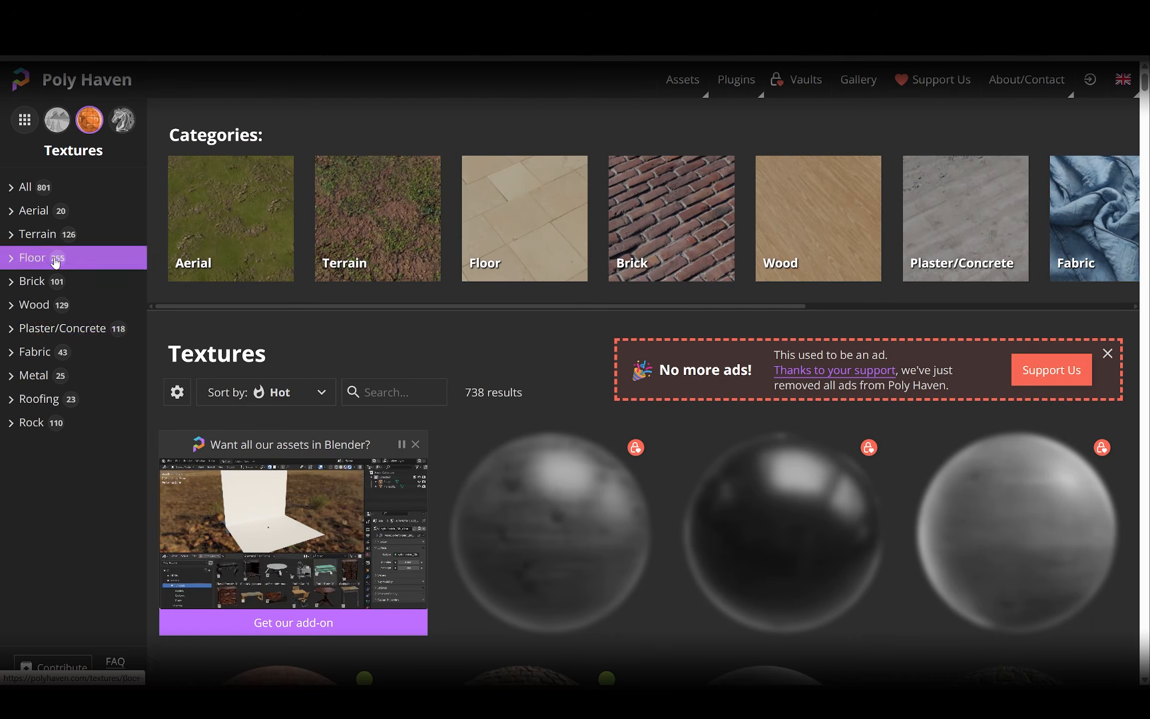
click(37, 234)
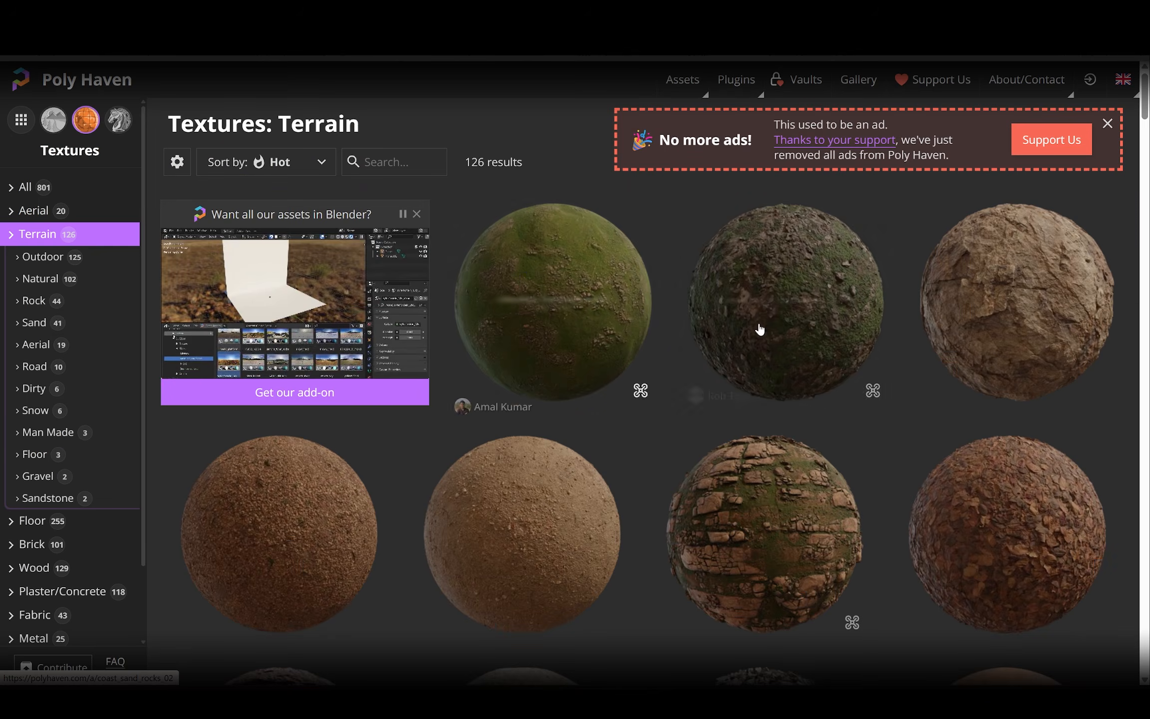
click(805, 301)
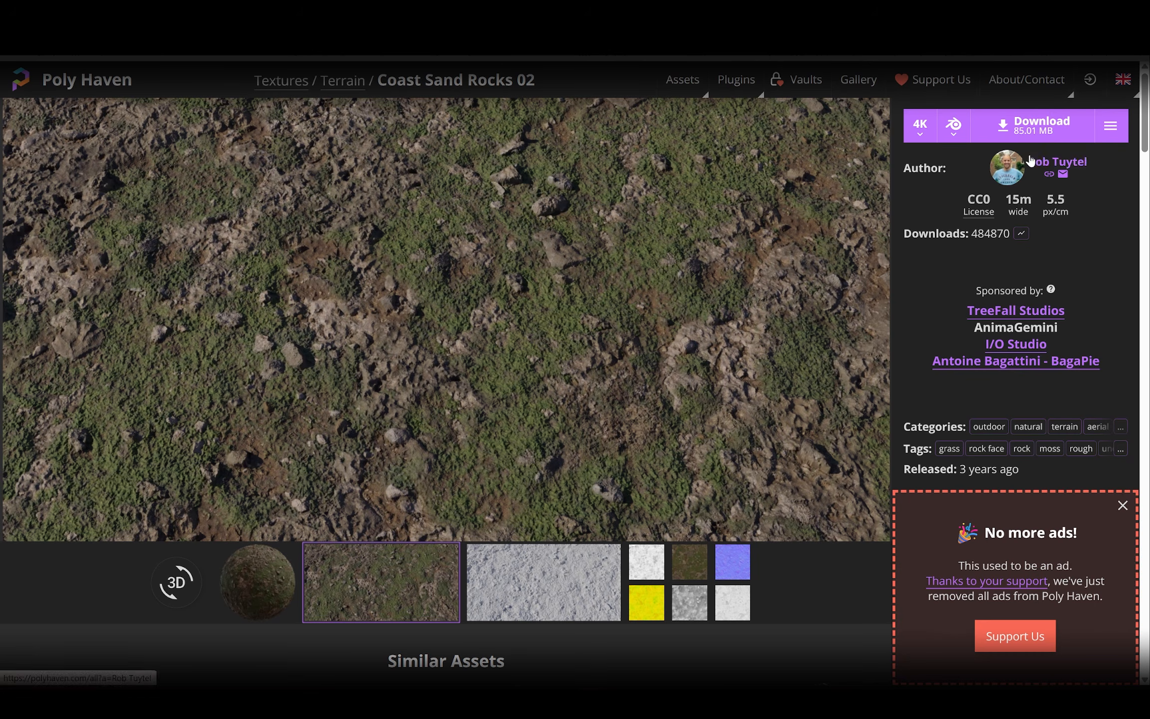
click(1111, 125)
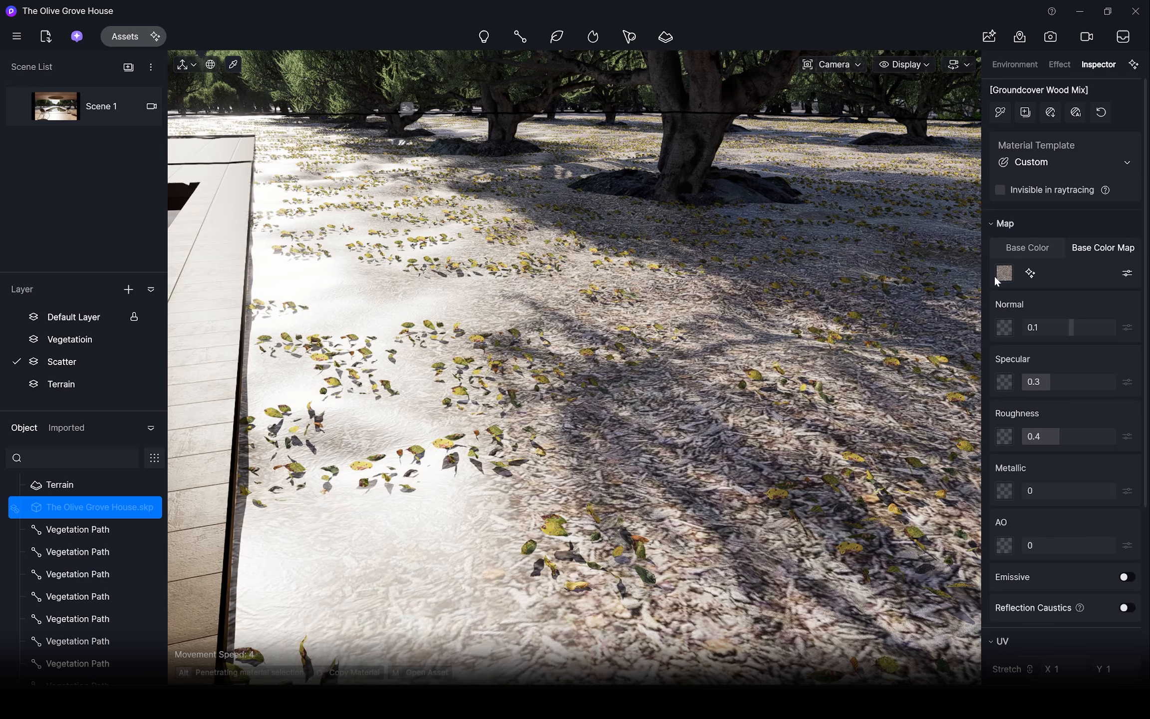
Step: Load coast_sand_rocks_02_diff_4k as the Groundcover Wood Mix material's base color map, add the matching normal map and set Normal to 1
click(1004, 273)
double_click(417, 255)
click(474, 265)
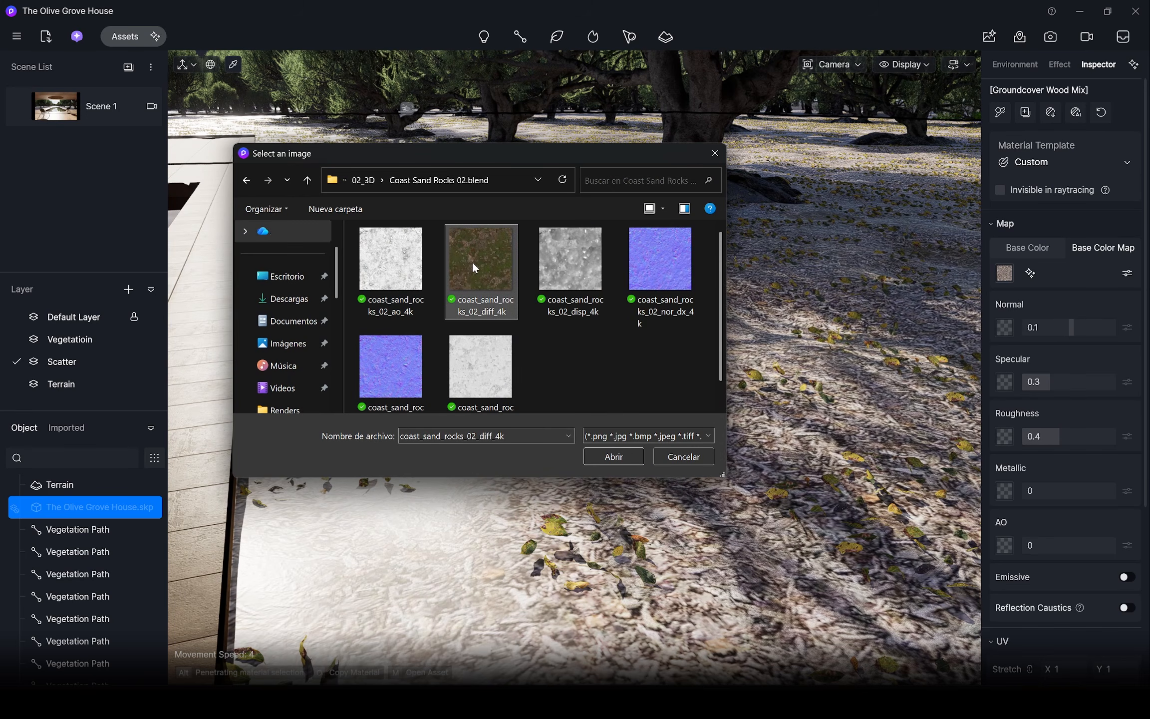
click(613, 456)
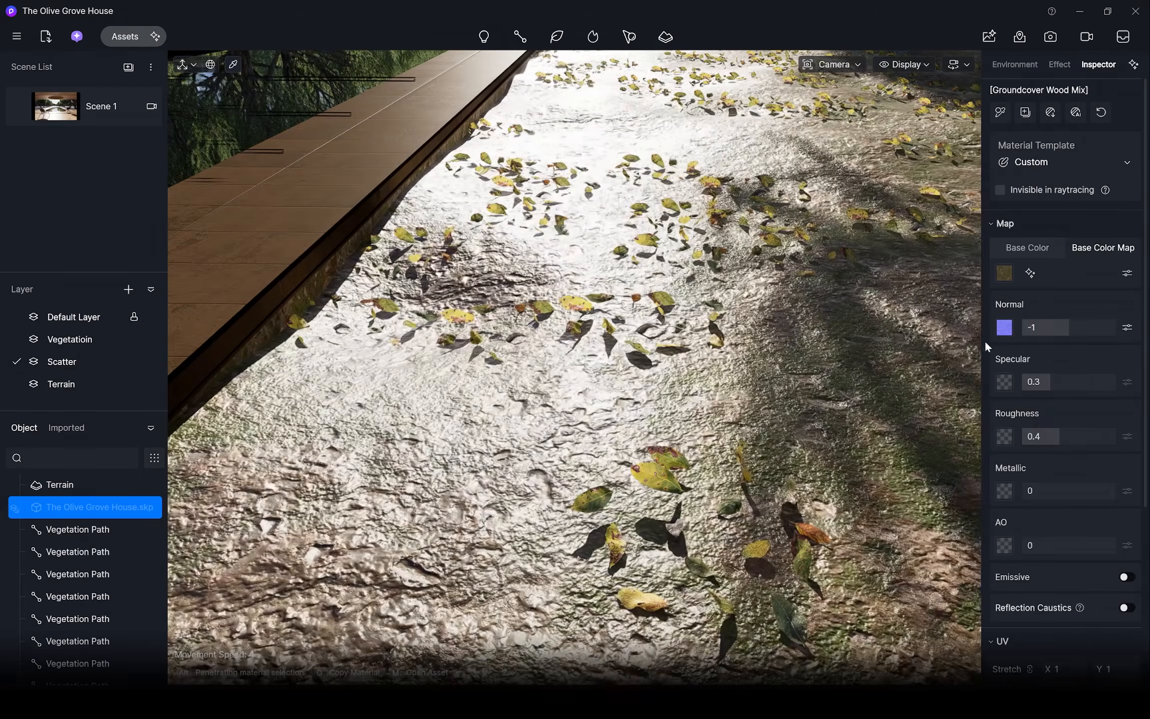
drag(1028, 327, 1131, 329)
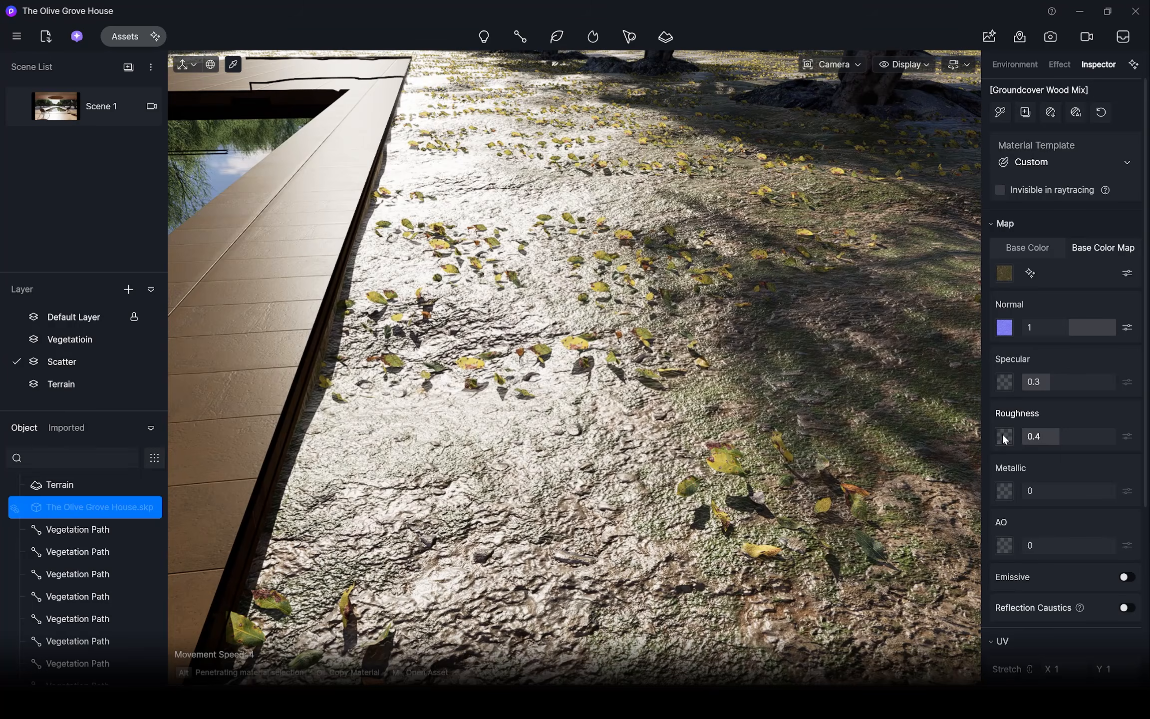
Step: Load the Coast Sand Rocks 02 roughness map into the ground material, then set Specular to 0.02 and Roughness to 0.79
click(1004, 436)
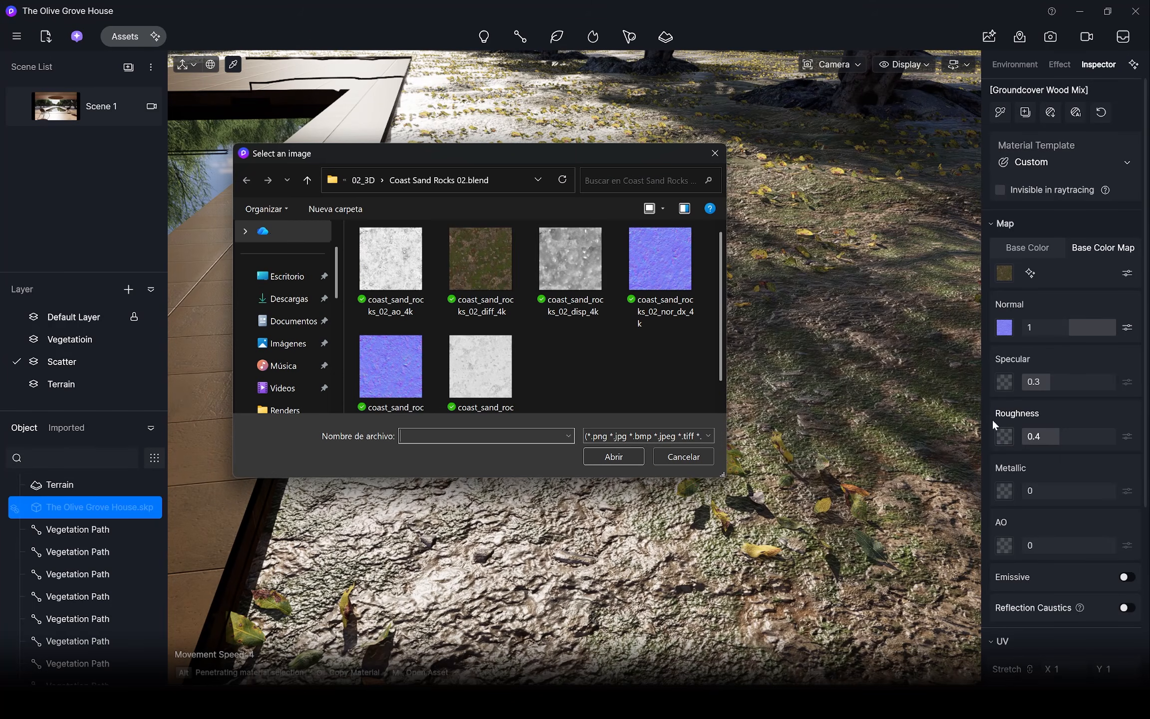
double_click(480, 364)
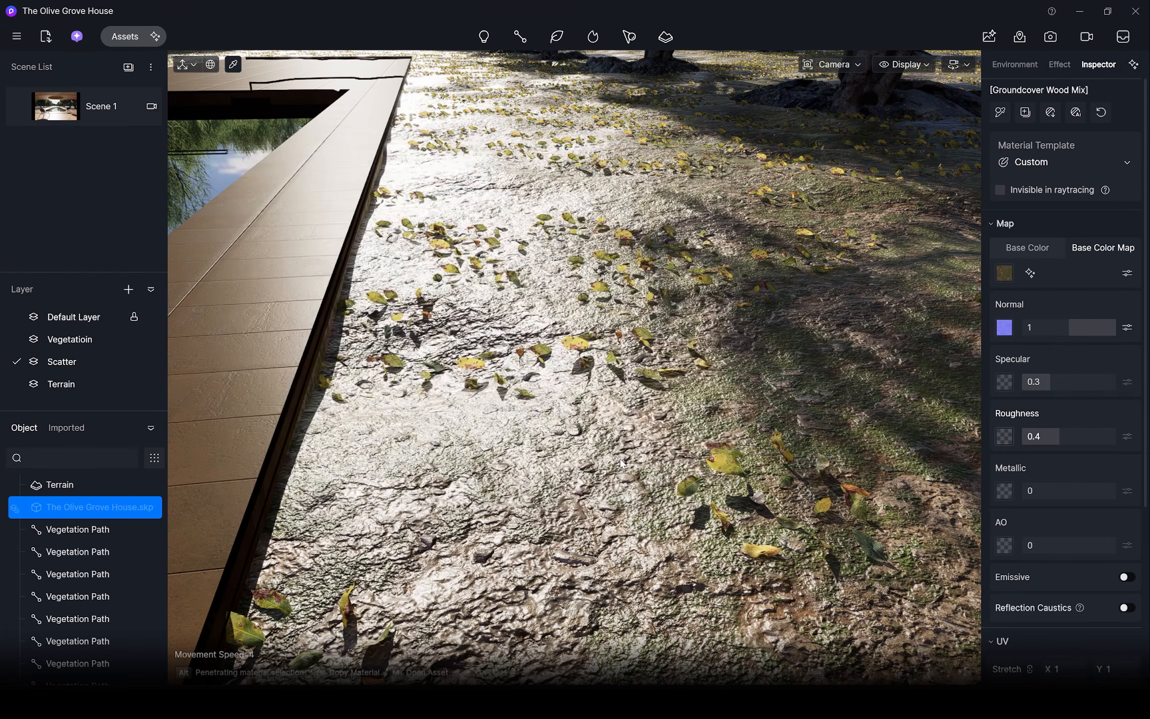
drag(1059, 435, 1023, 436)
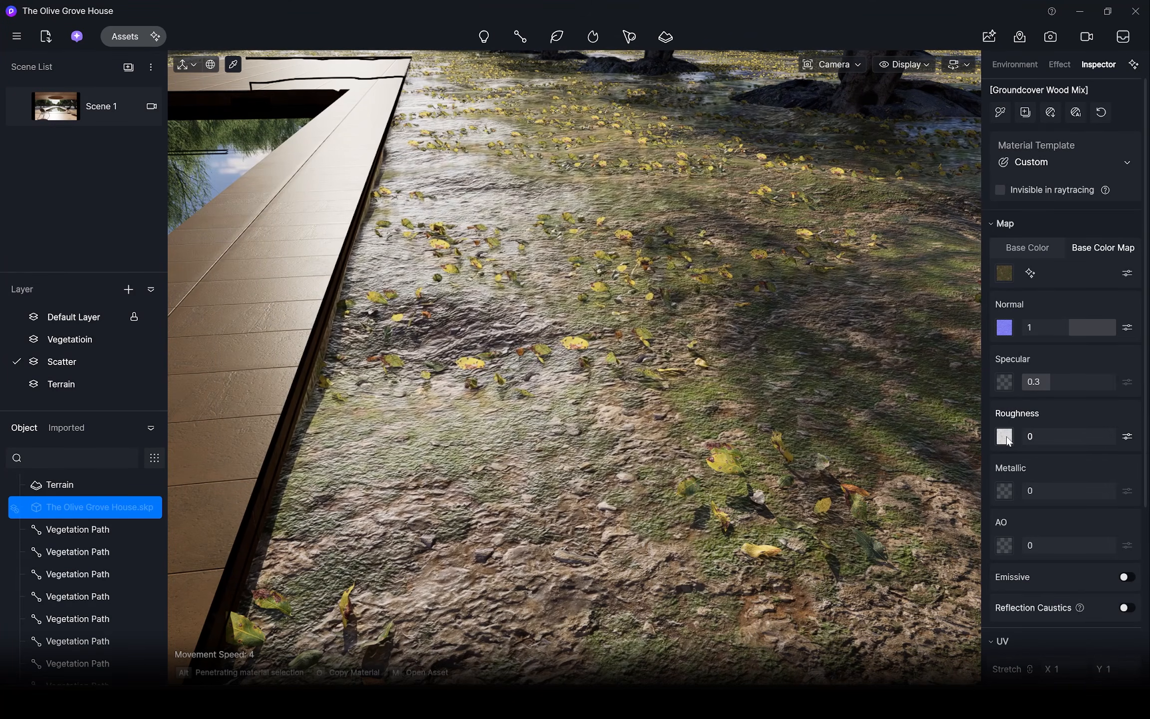
right_drag(719, 350, 771, 287)
right_drag(528, 341, 450, 369)
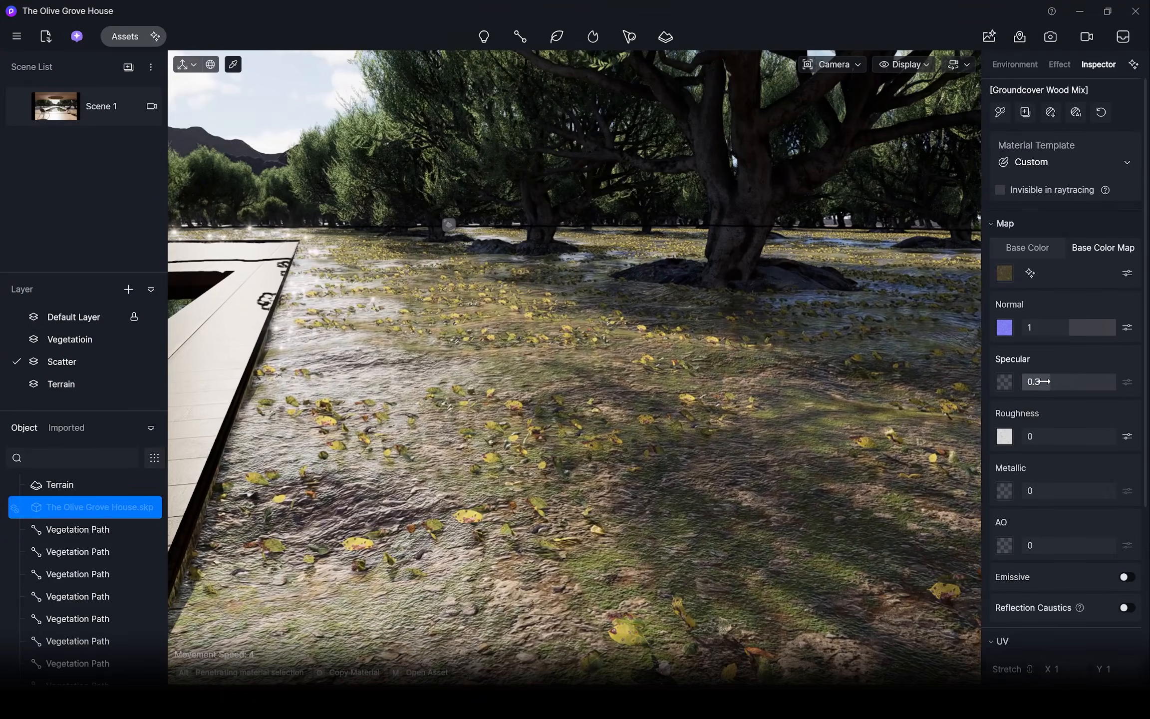
drag(1043, 381, 1020, 387)
drag(1024, 438, 1097, 437)
scroll(499, 394, up, 5)
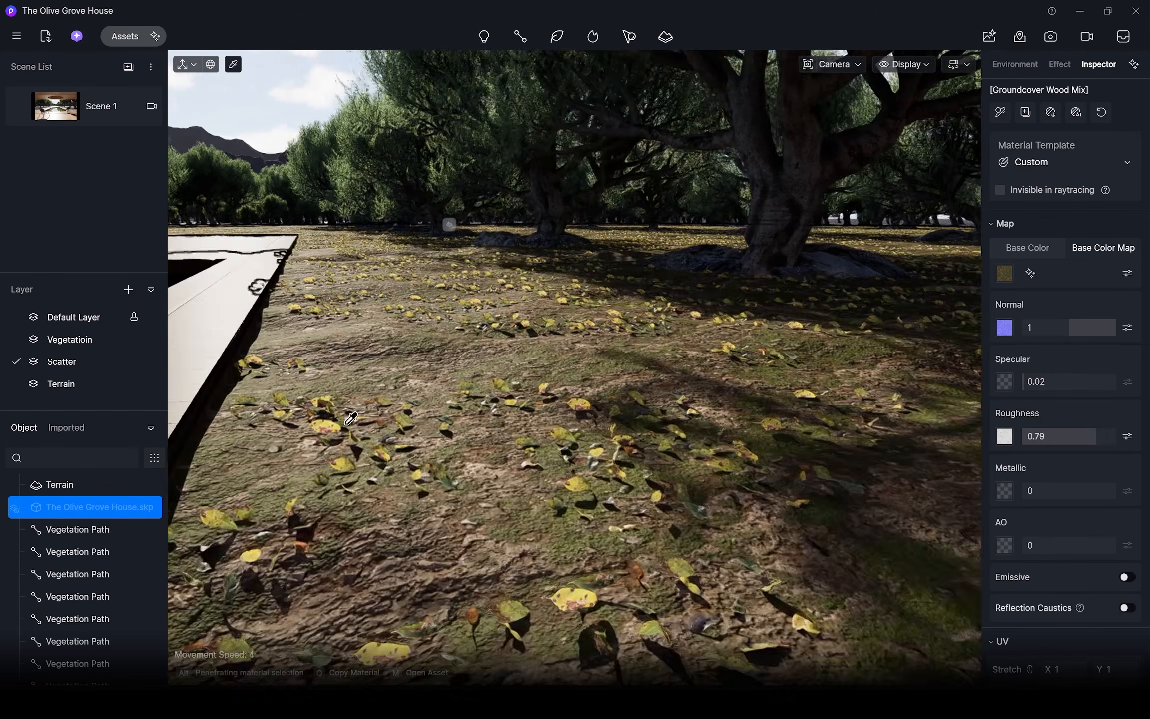
right_drag(524, 389, 500, 395)
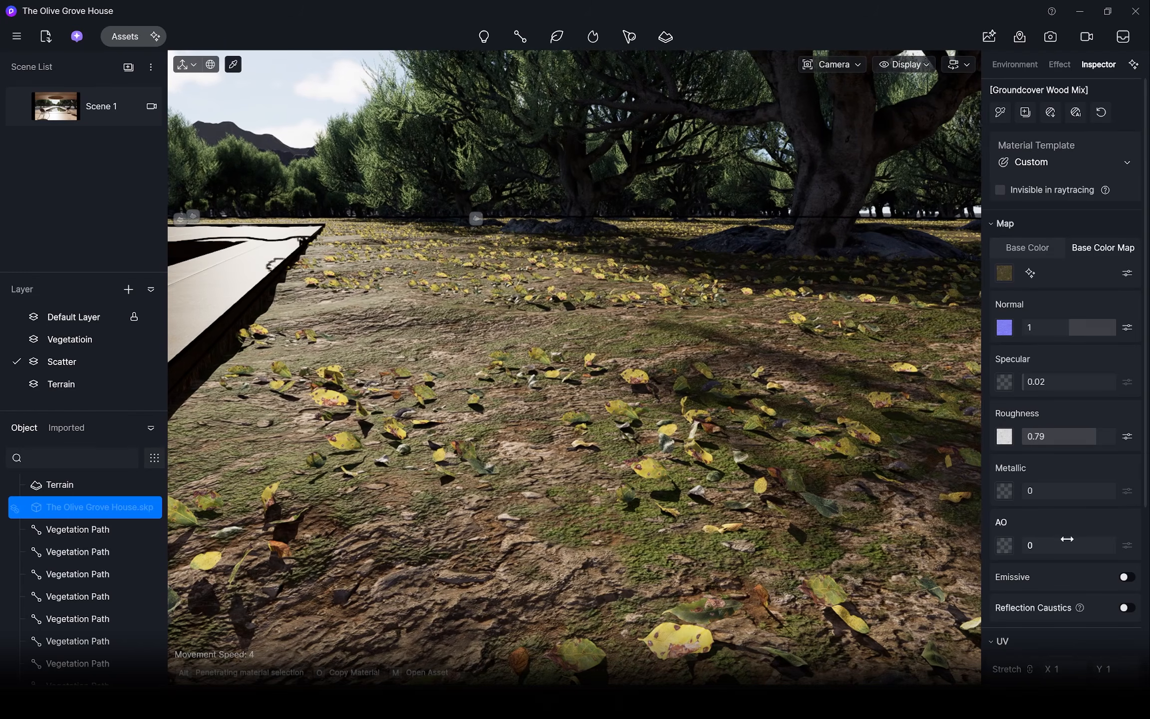
Step: Load coast_sand_rocks_02_ao_4k as the ground material's AO map and raise AO to 1
click(1003, 546)
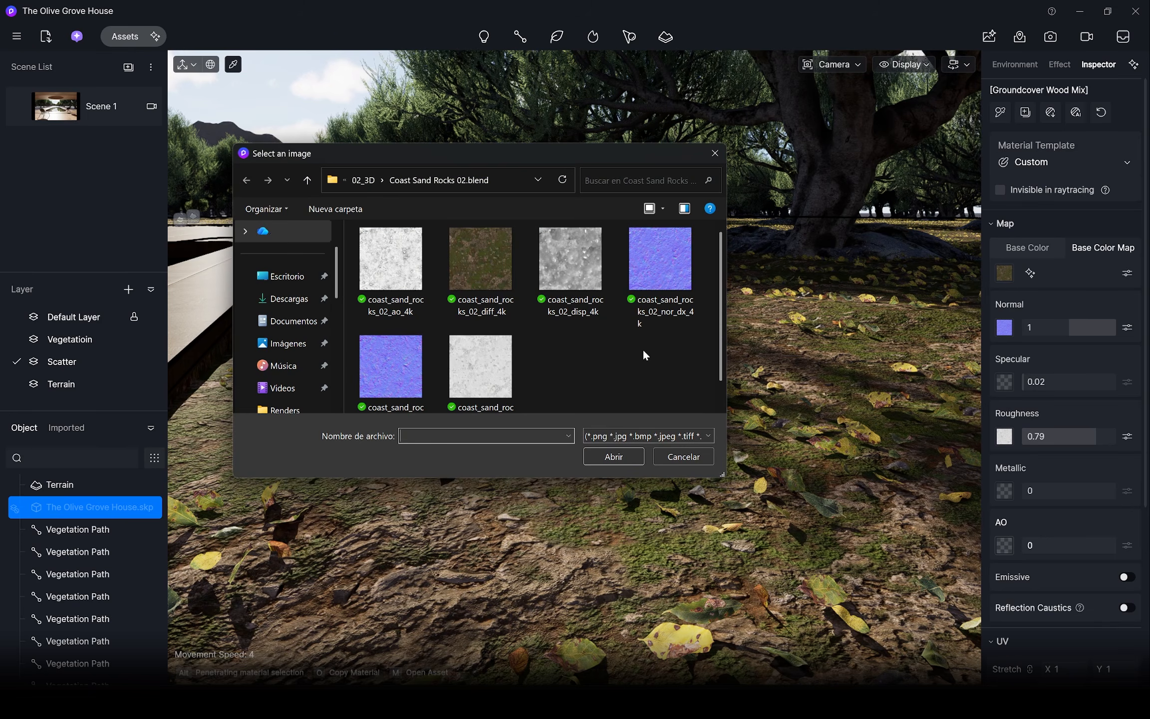
click(595, 457)
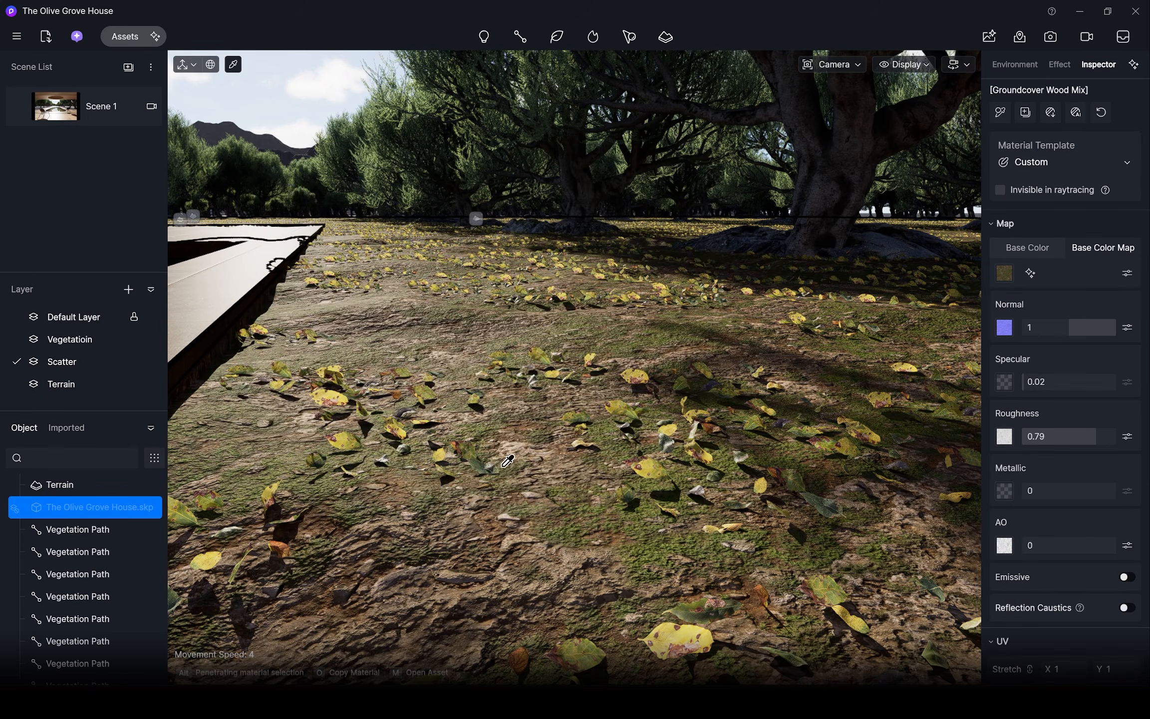
right_drag(649, 399, 624, 397)
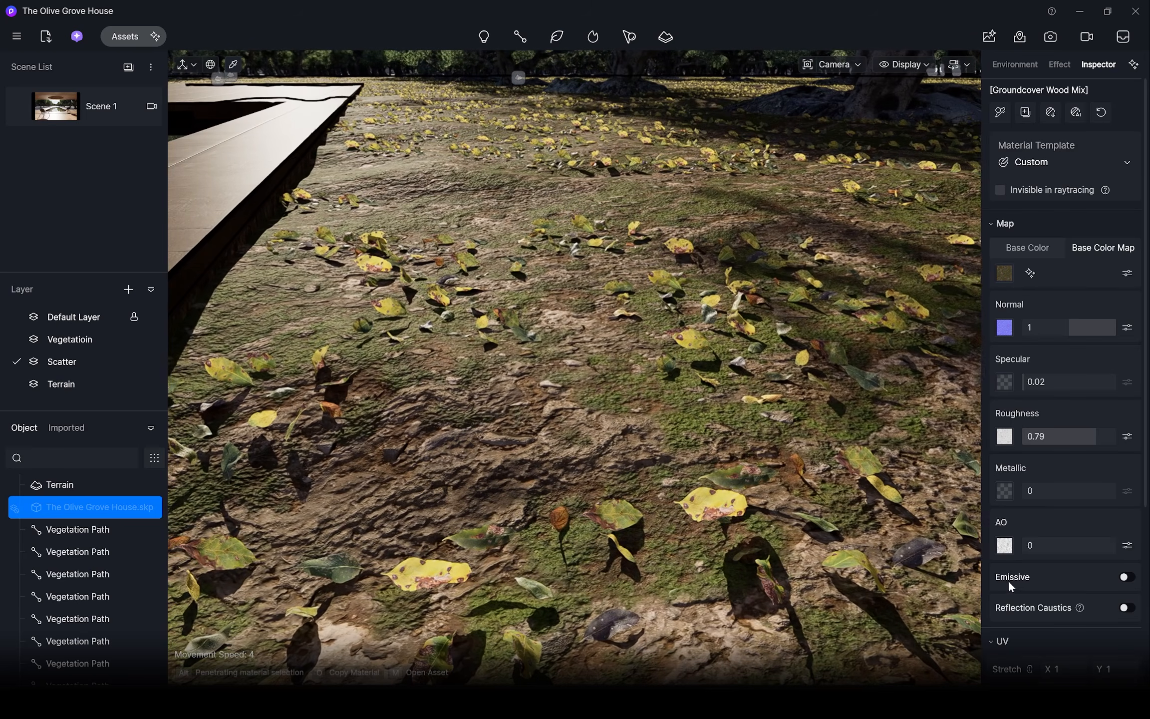
drag(1053, 550, 1113, 550)
scroll(618, 403, down, 5)
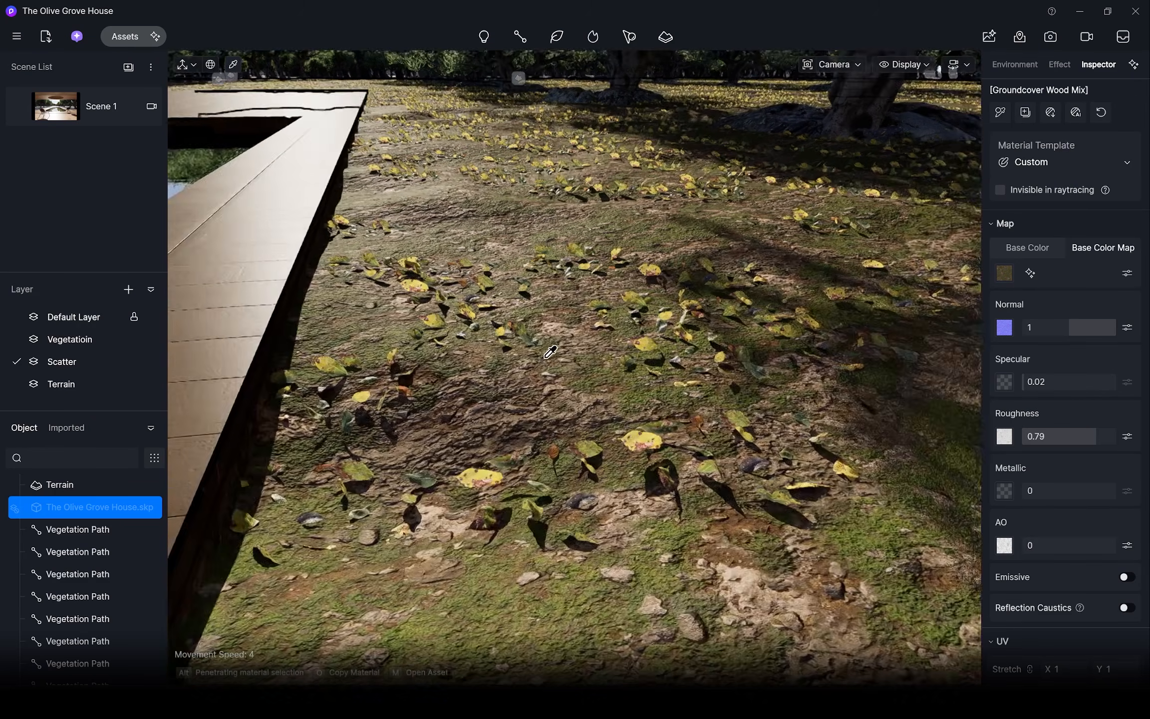
right_drag(618, 402, 618, 539)
drag(1031, 545, 1117, 546)
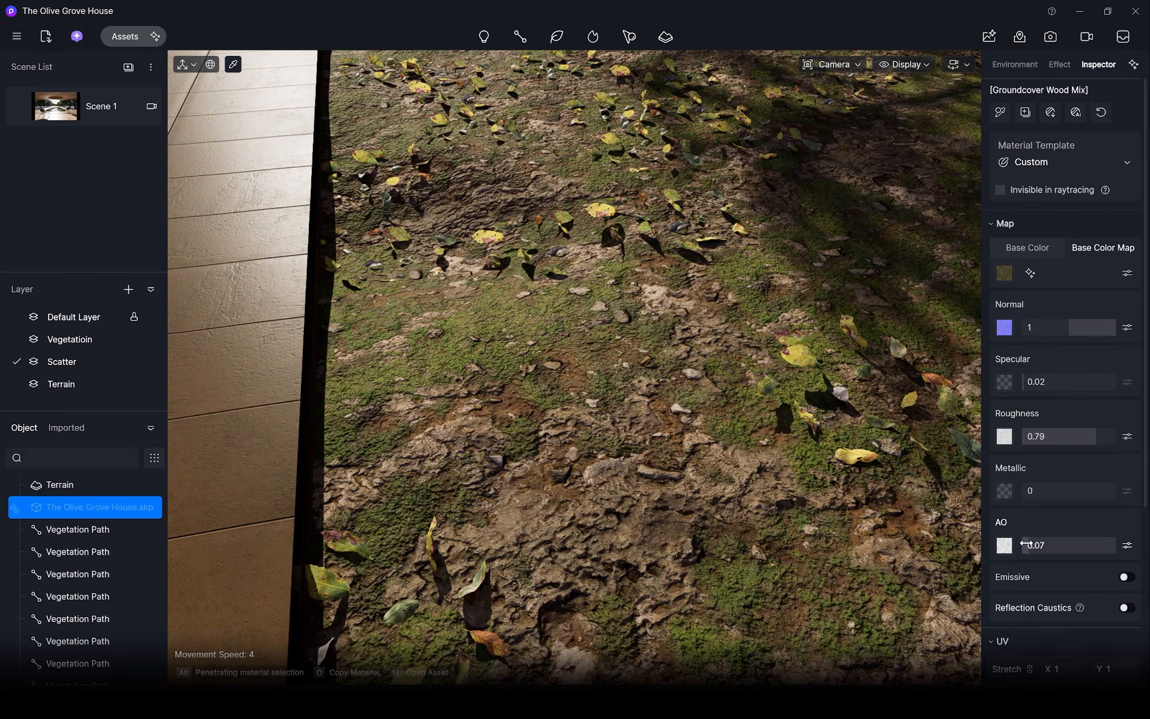
drag(1025, 544, 1117, 545)
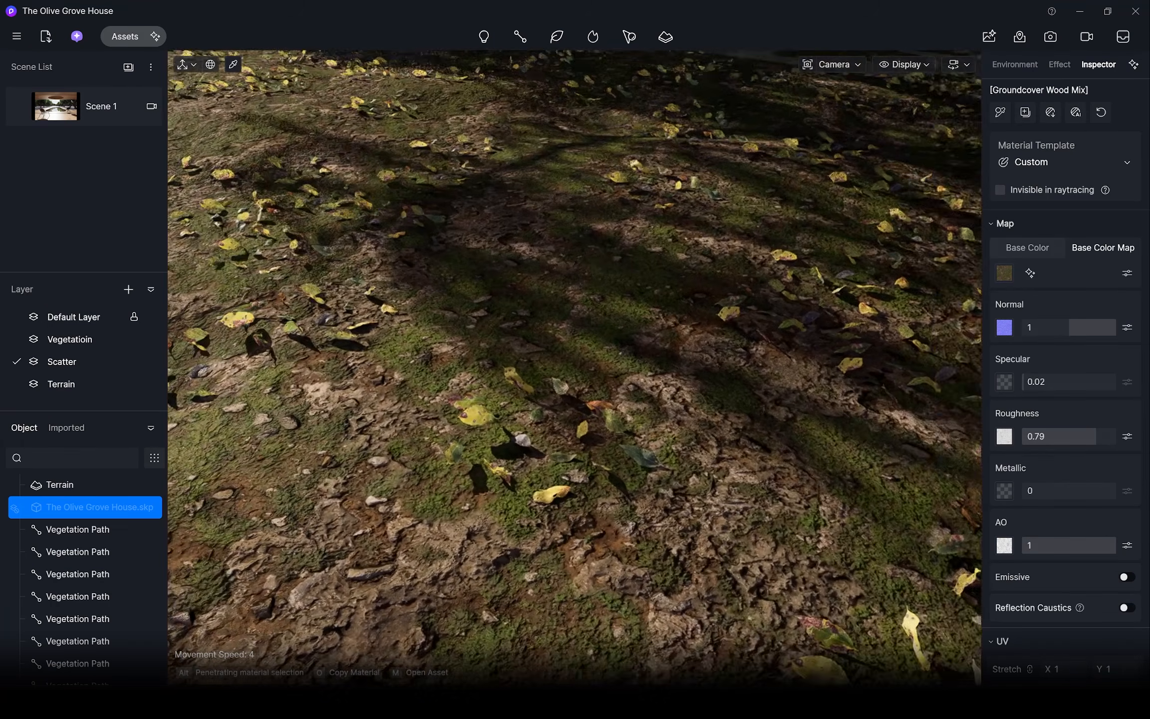
Step: Switch the ground material to the Displacement template, load coast_sand_rocks_02_disp_4k as its height map and set Height to 0.1
key(s)
right_drag(732, 372, 559, 399)
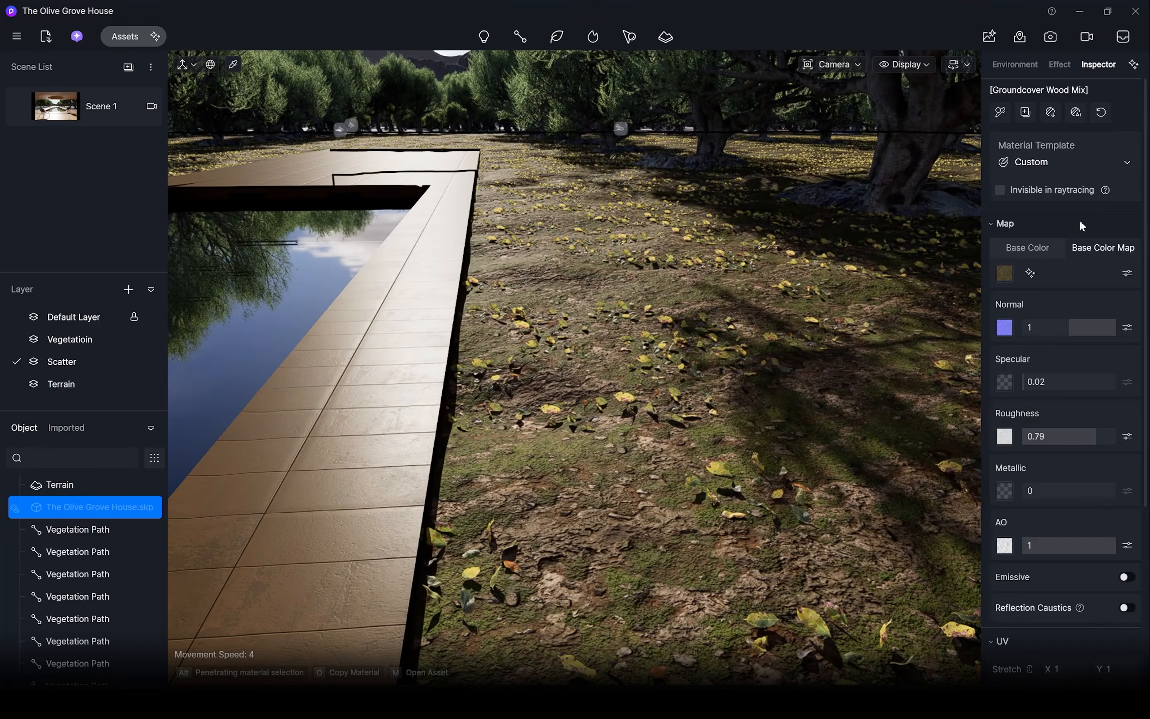
click(1073, 162)
scroll(1039, 556, down, 2)
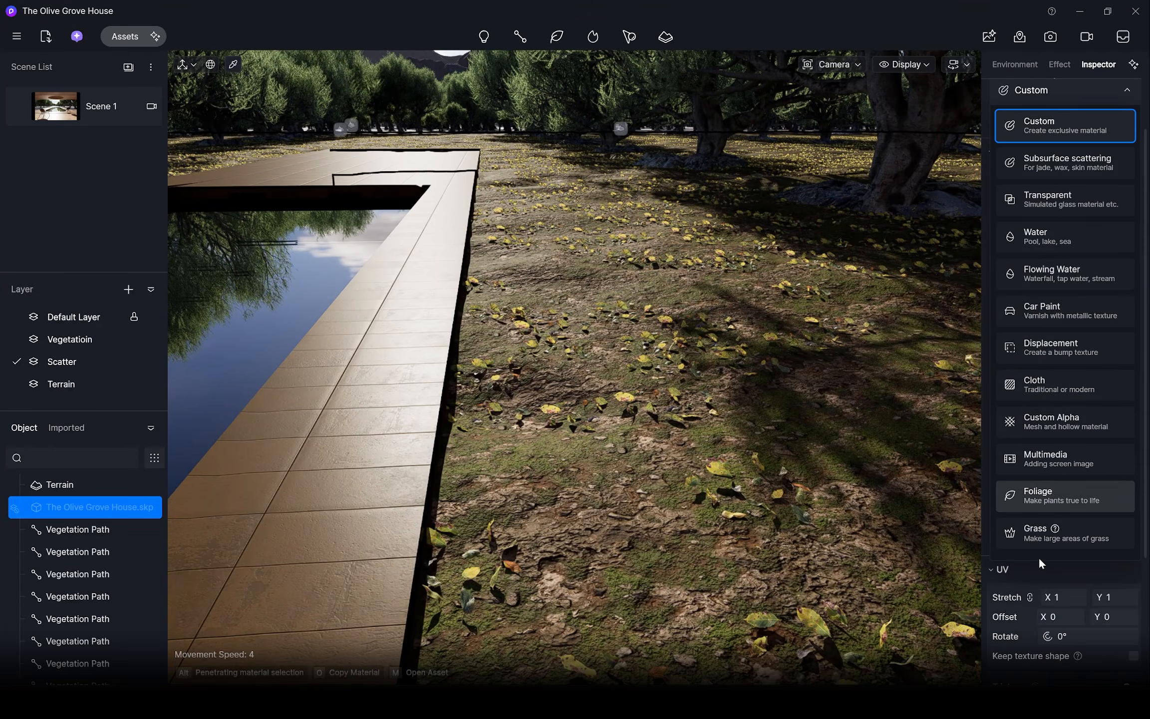
click(1053, 350)
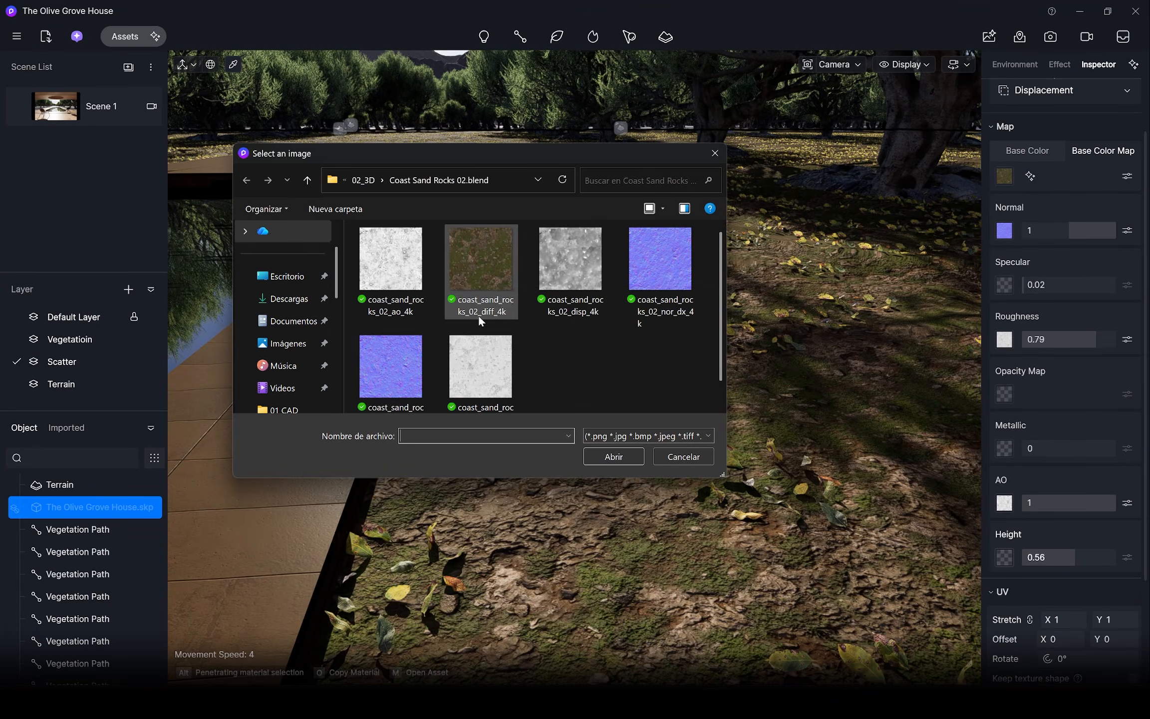
click(631, 457)
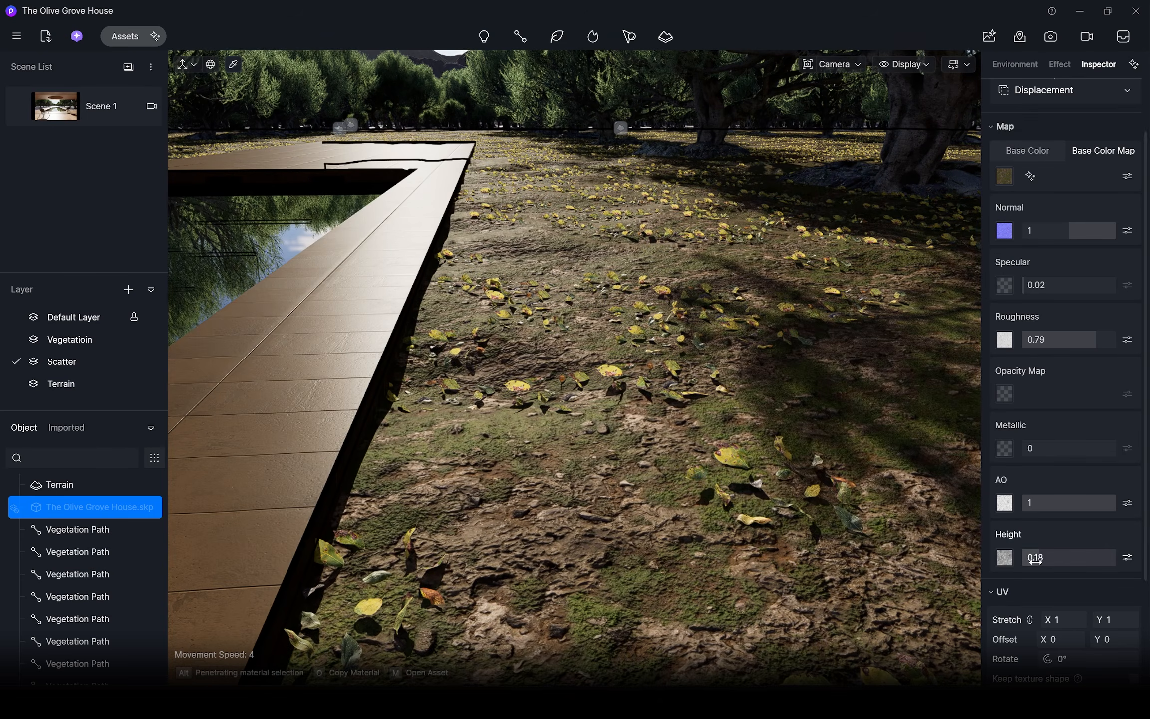
drag(1040, 562, 1038, 562)
scroll(1144, 510, down, 3)
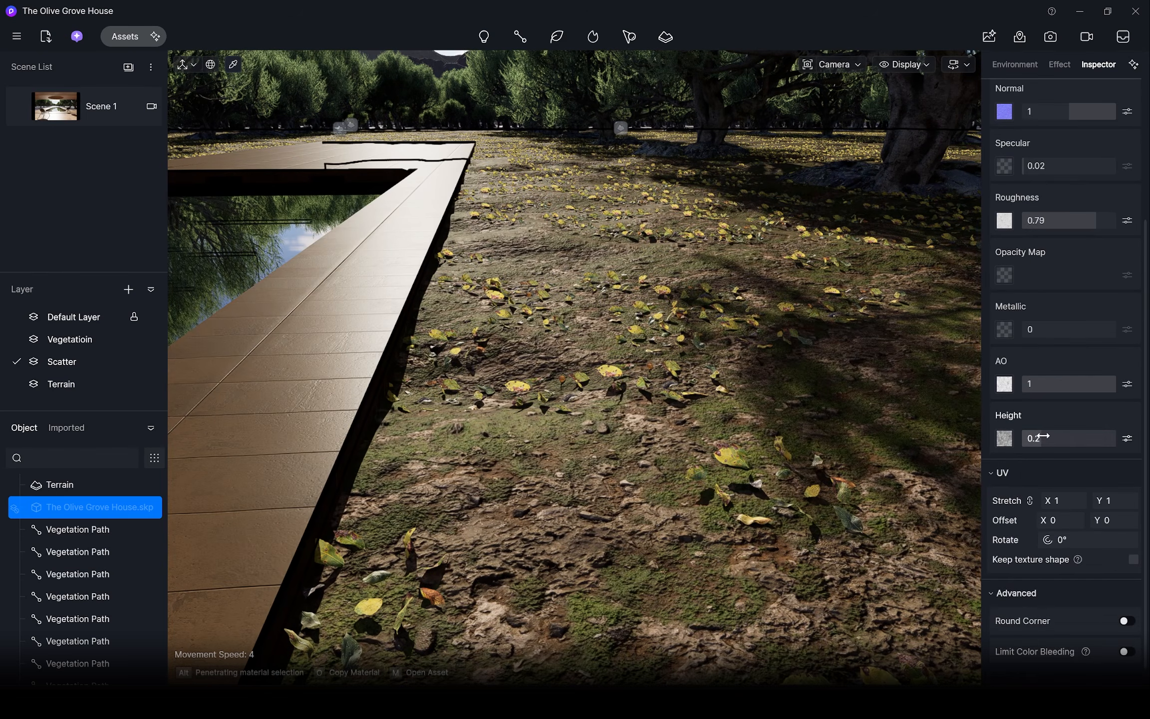
click(1030, 445)
Step: Enable True Displacement for the ground's height map and give it a Subdivision Level of 2
click(1127, 439)
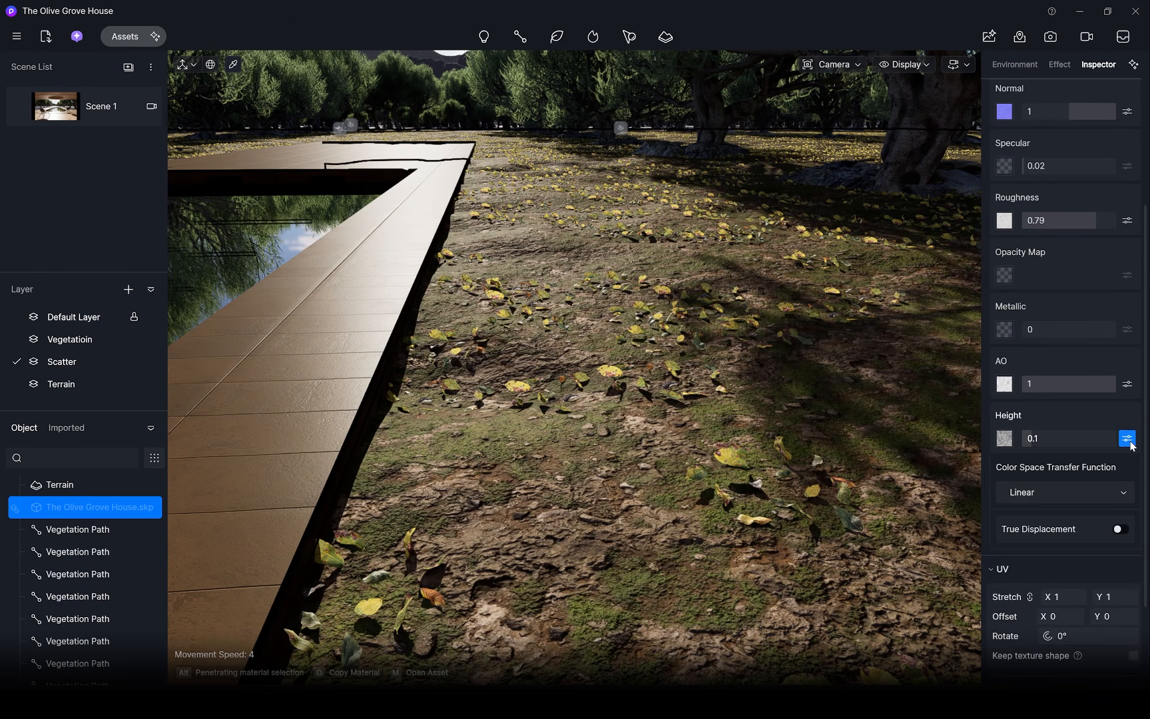
click(1120, 529)
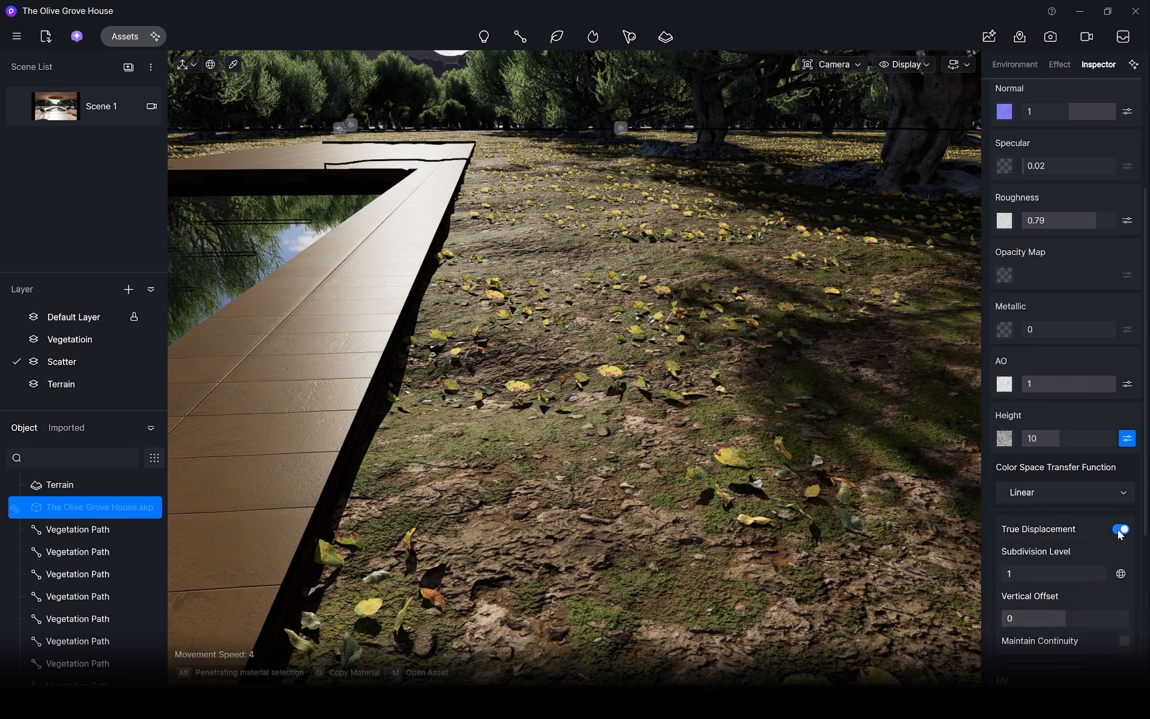
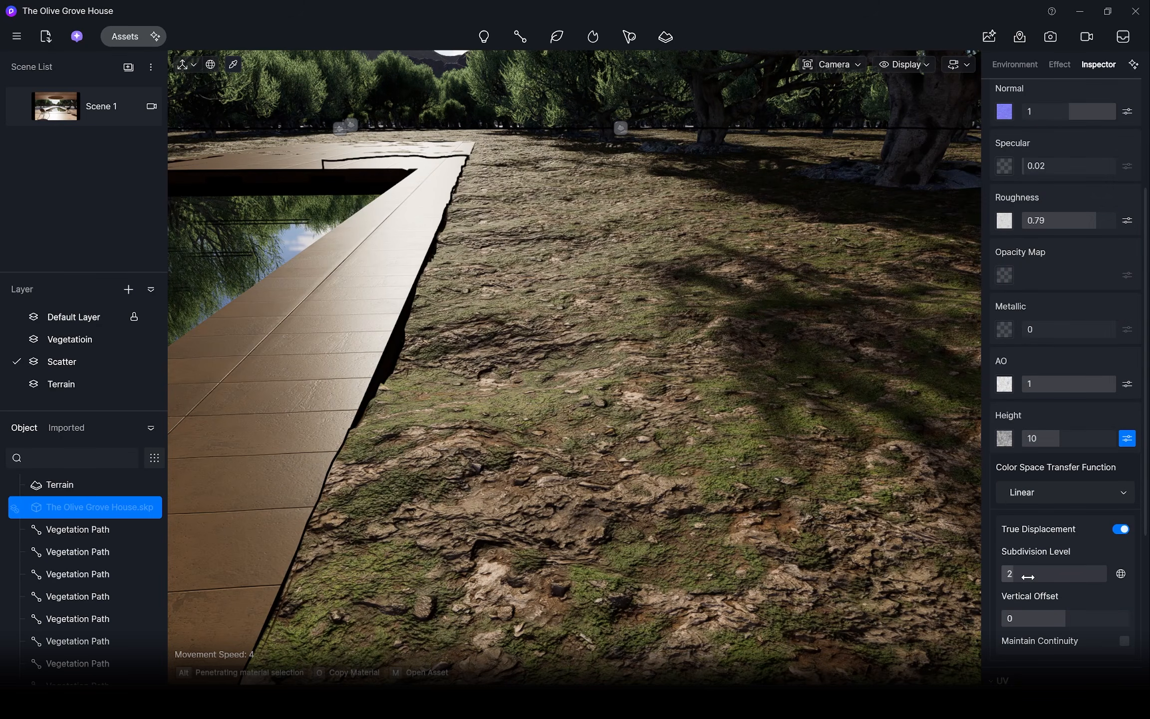
drag(1021, 577, 1017, 578)
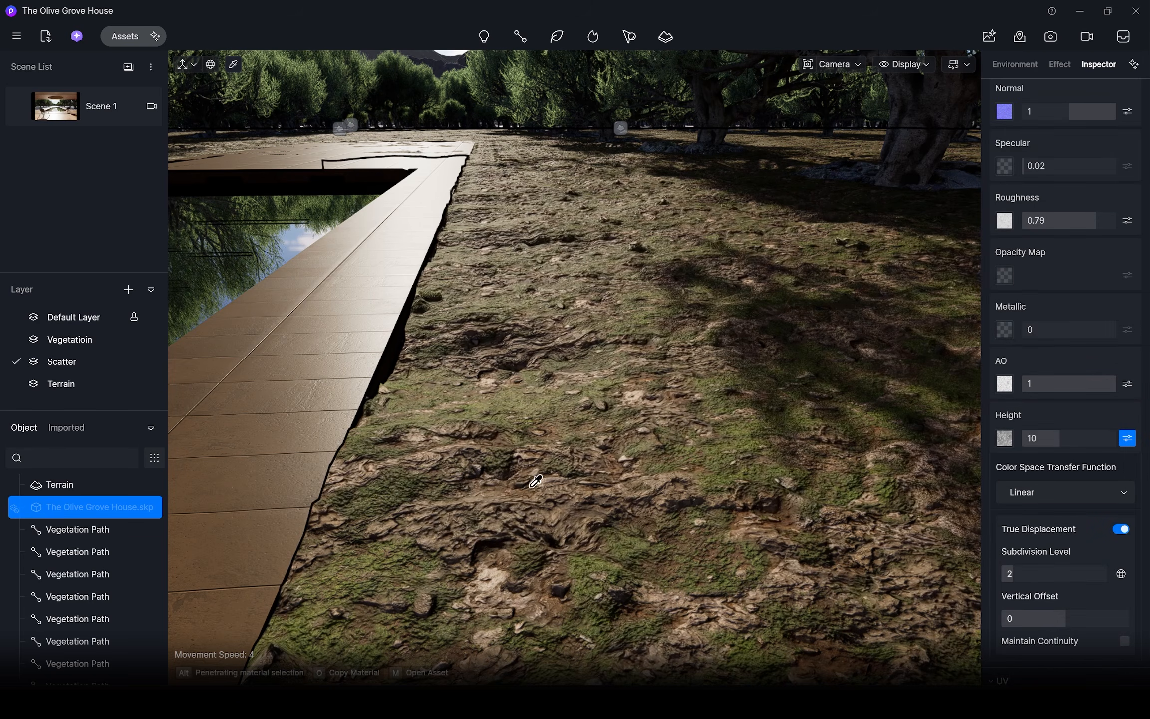
right_drag(574, 367, 702, 372)
right_drag(931, 578, 930, 577)
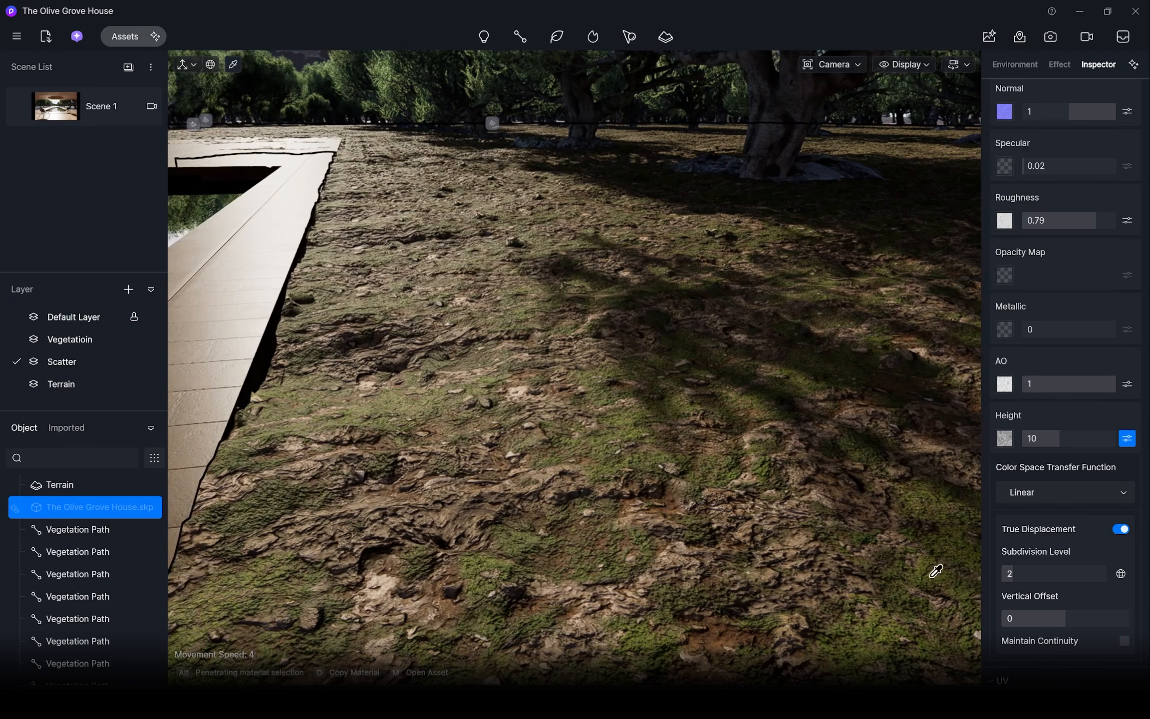
click(1023, 576)
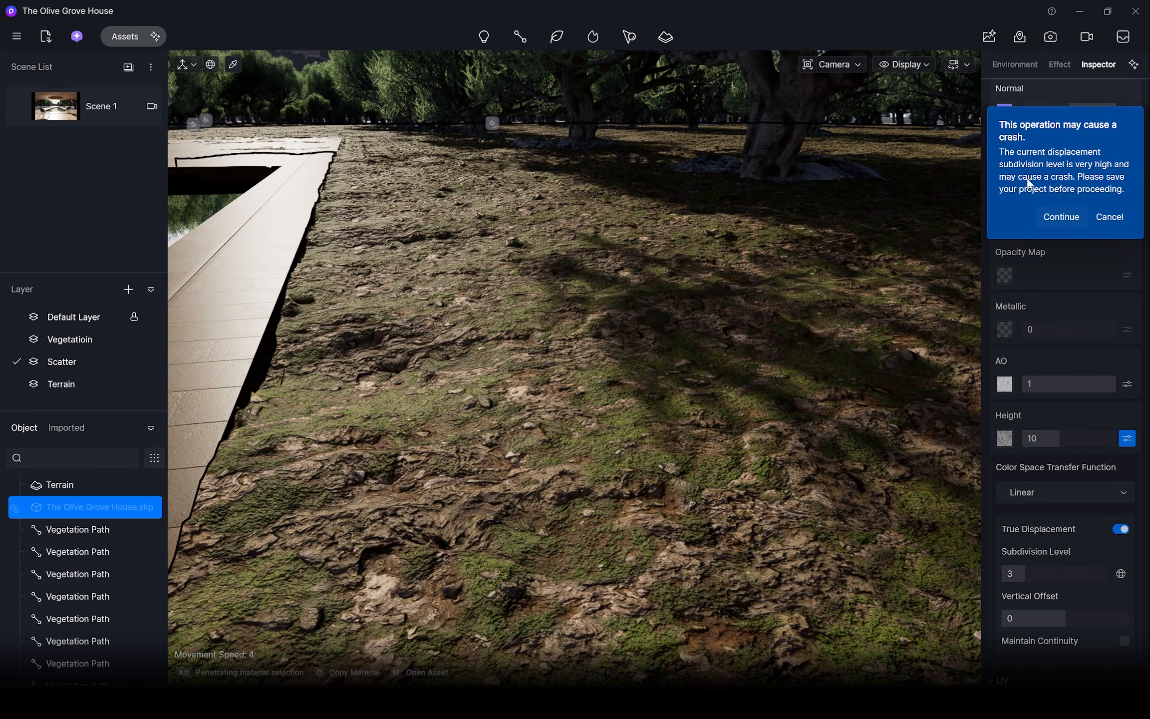
click(1109, 218)
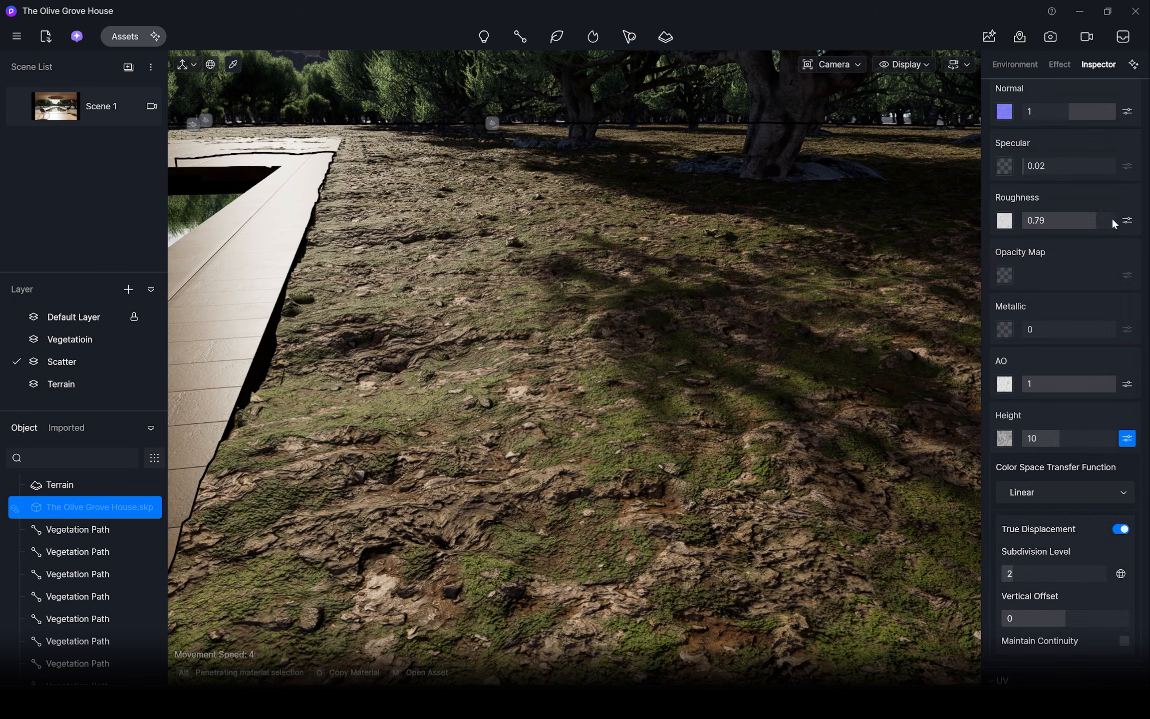
Step: Set the ground displacement's Vertical Offset to -7.4 and return to the Scene 1 view in Two-point Perspective Mode
scroll(642, 368, down, 2)
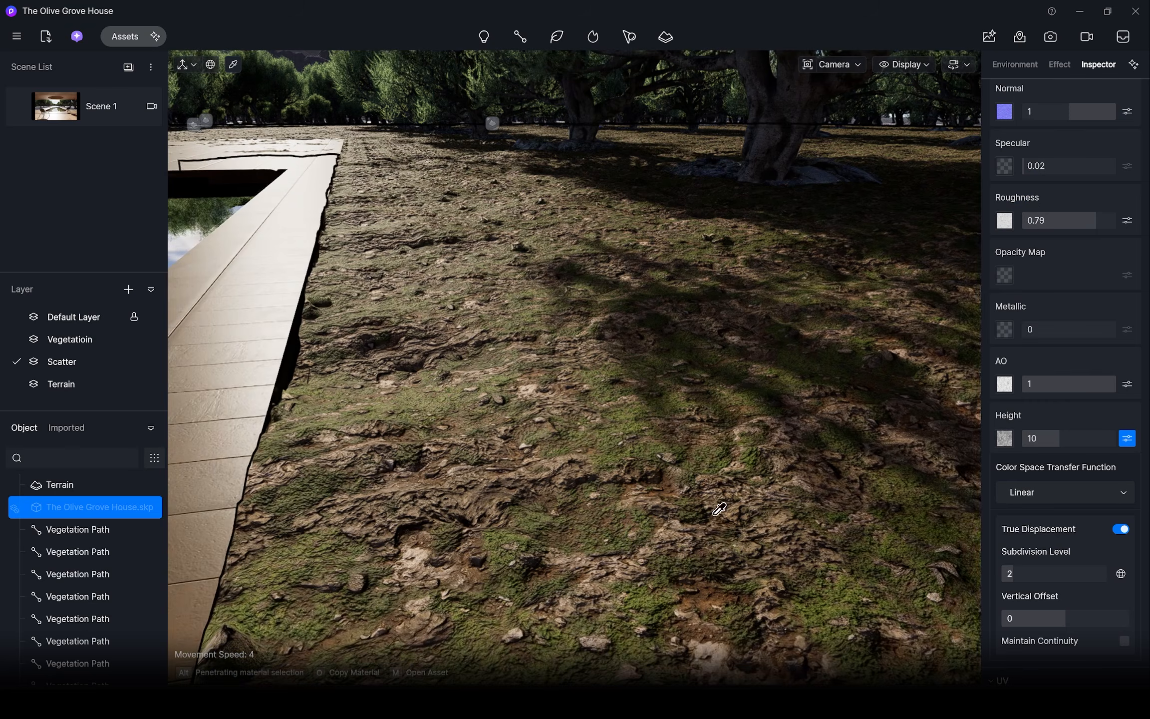
scroll(718, 509, down, 3)
drag(1056, 618, 1035, 619)
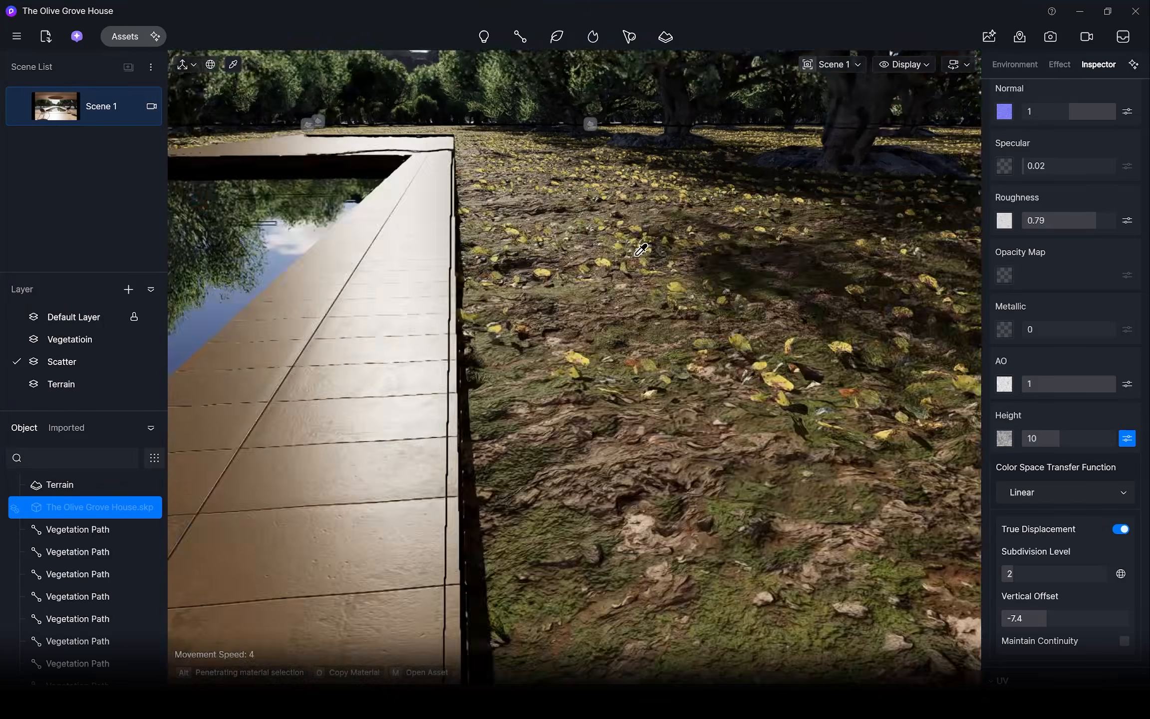
key(F8)
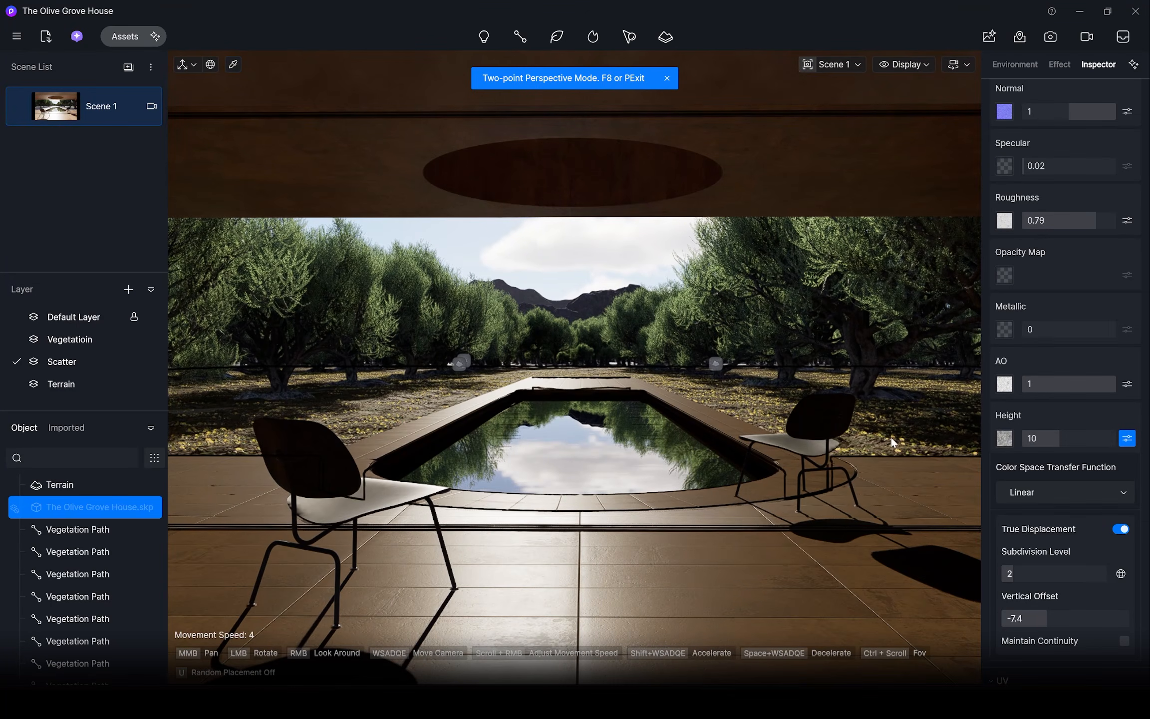
Step: Pick the ground material beside the pool and tint its base color with hue 31 and saturation 54
click(569, 381)
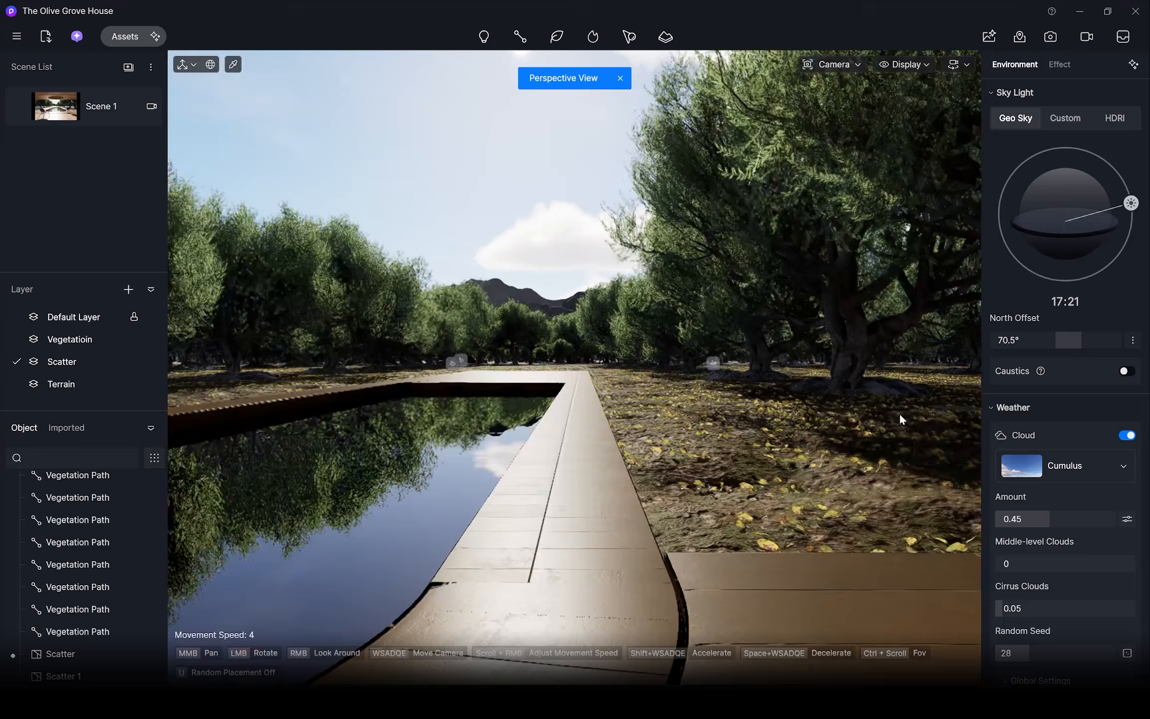
middle_drag(902, 420, 599, 417)
right_drag(599, 417, 583, 473)
key(i)
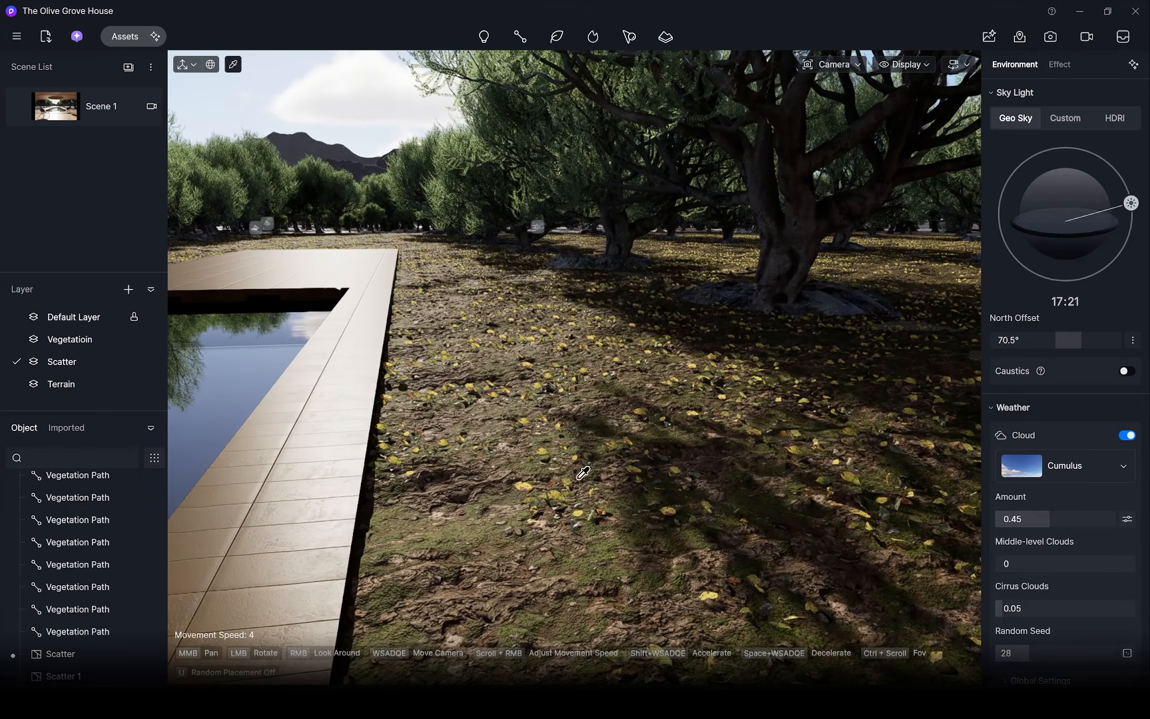
click(583, 473)
click(1004, 152)
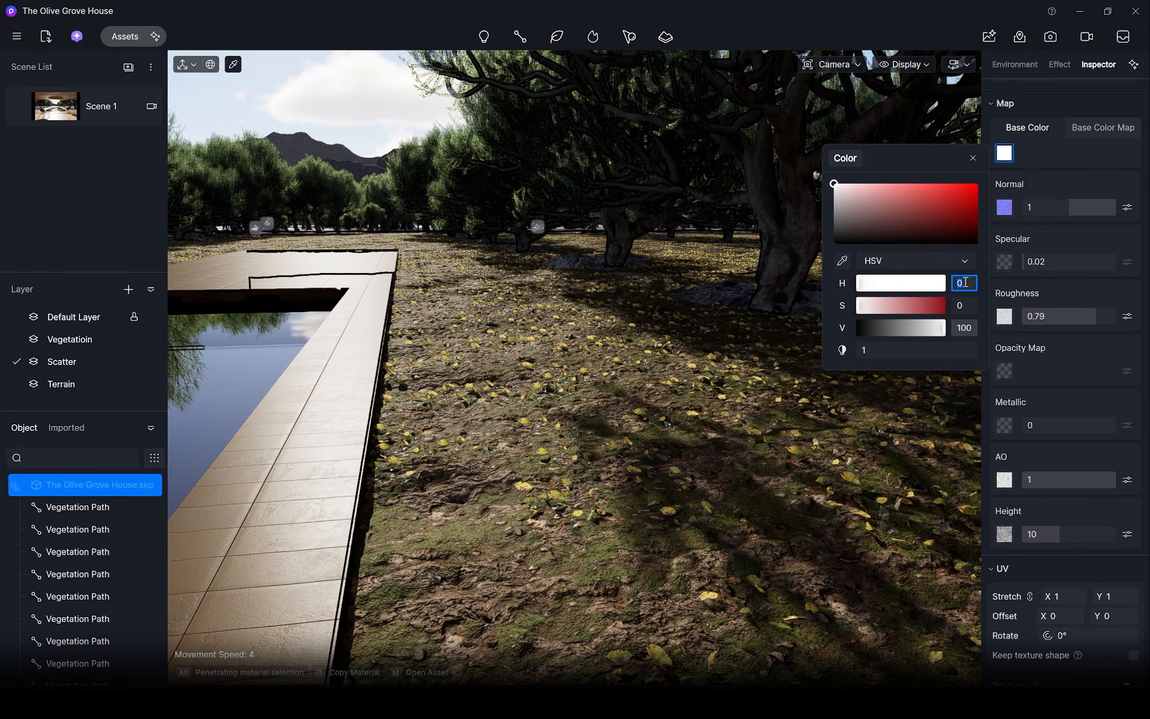
click(962, 305)
text(54)
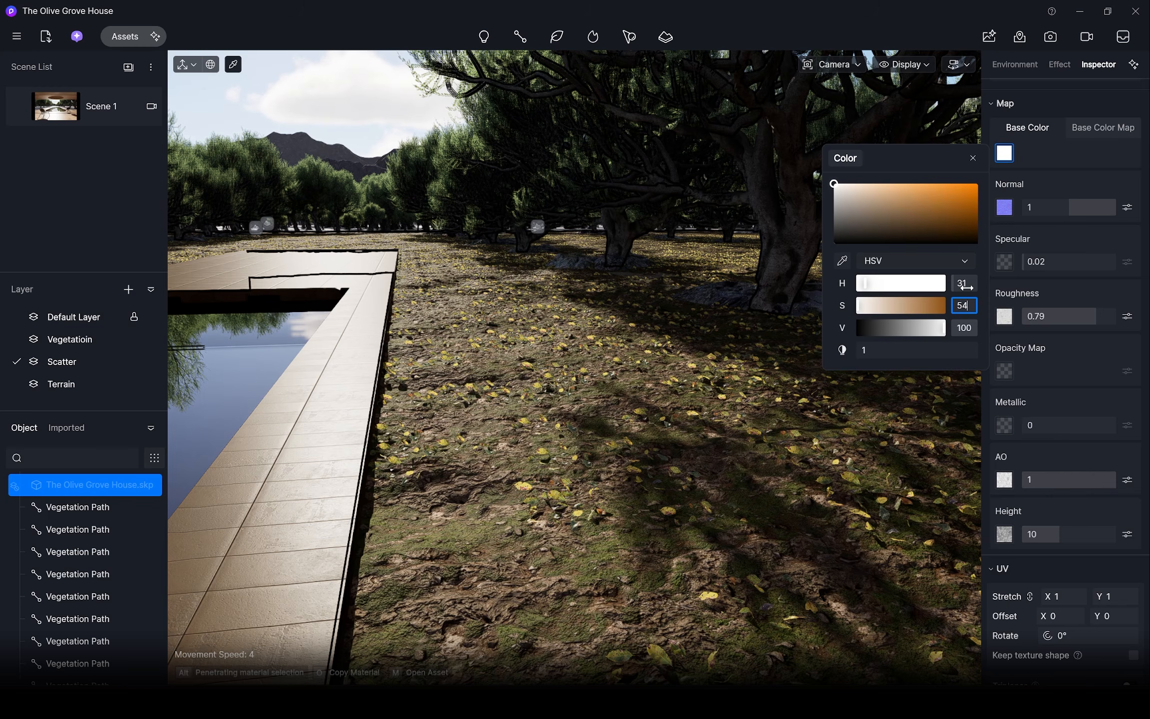
key(Escape)
key(Escape)
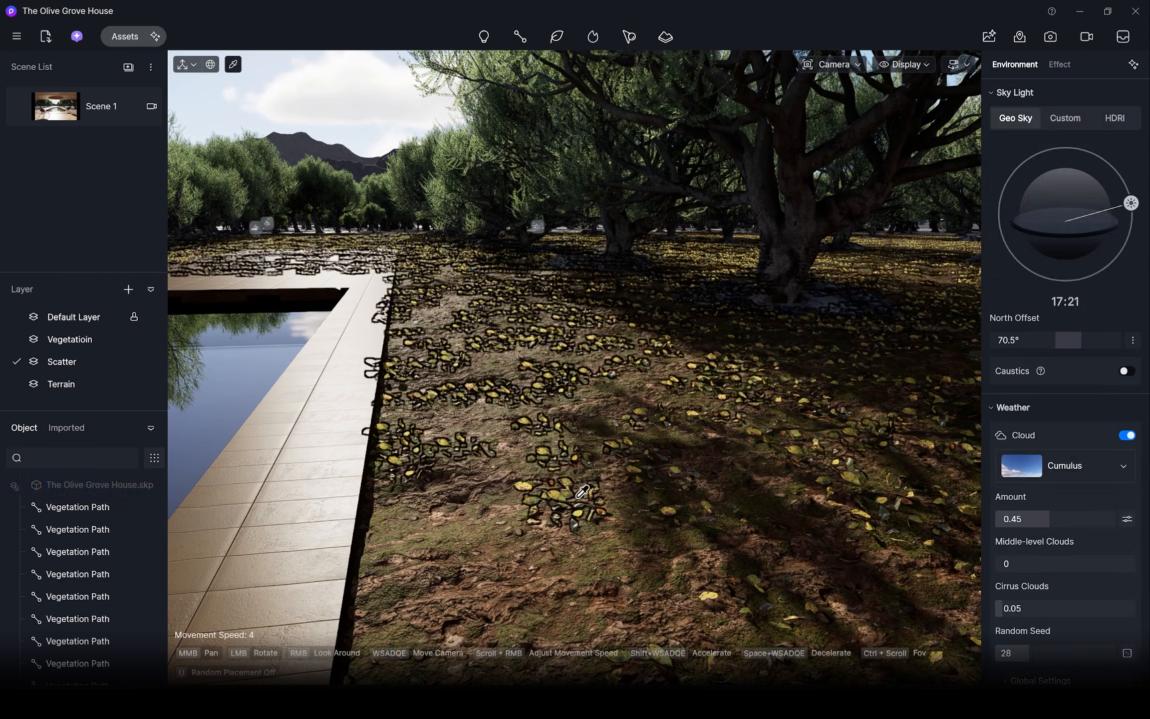
Step: Set the ground material's base color to H 31, S 54 and V 86
key(i)
click(586, 495)
click(1004, 153)
click(867, 283)
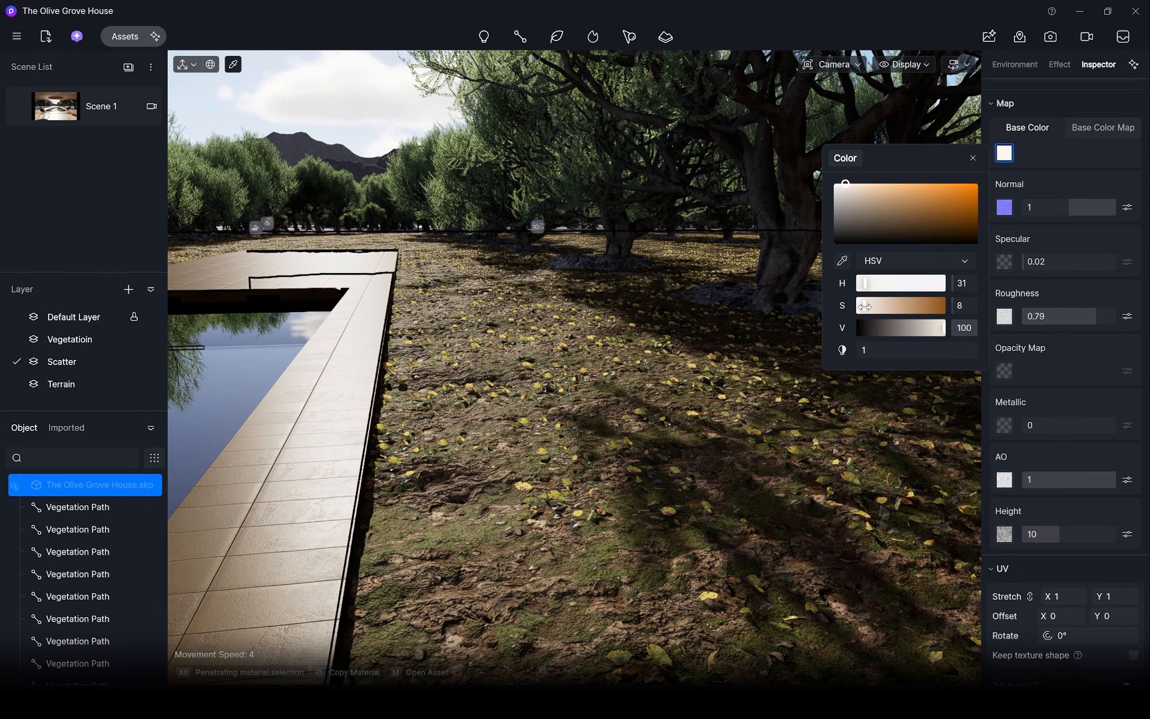
drag(937, 328, 931, 328)
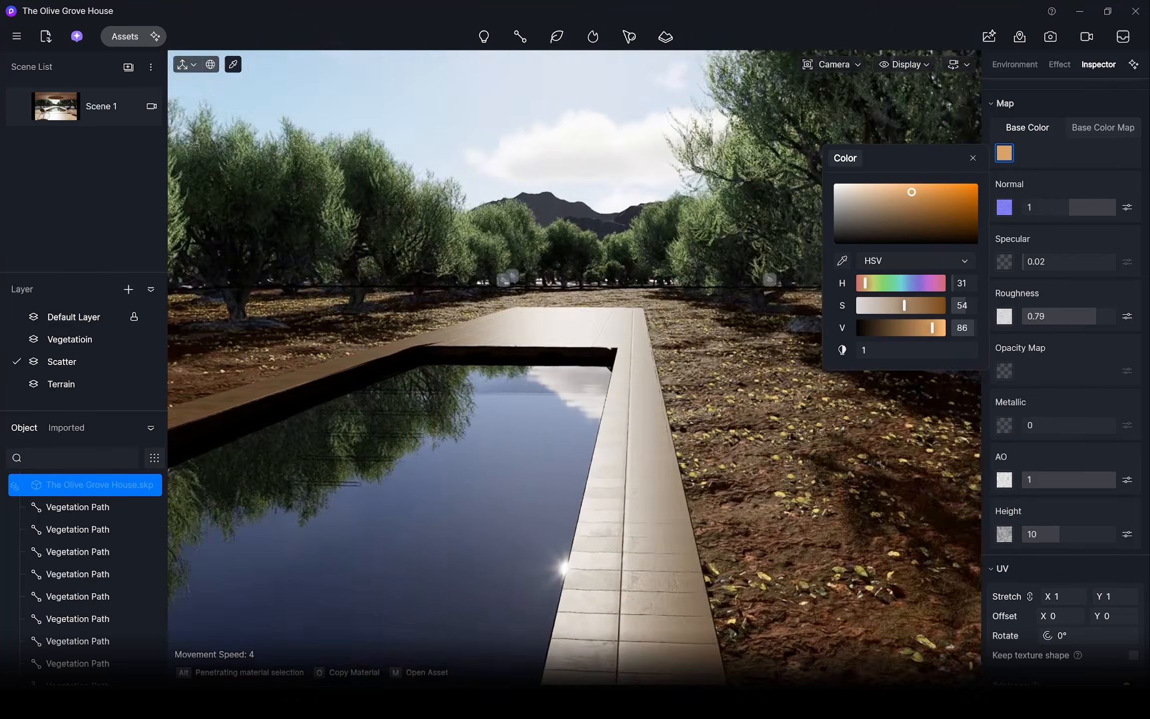
Step: Copy the ground material's base color map and paste it into the material of the rock mound under the olive tree
right_drag(399, 360, 544, 406)
middle_drag(717, 298, 611, 381)
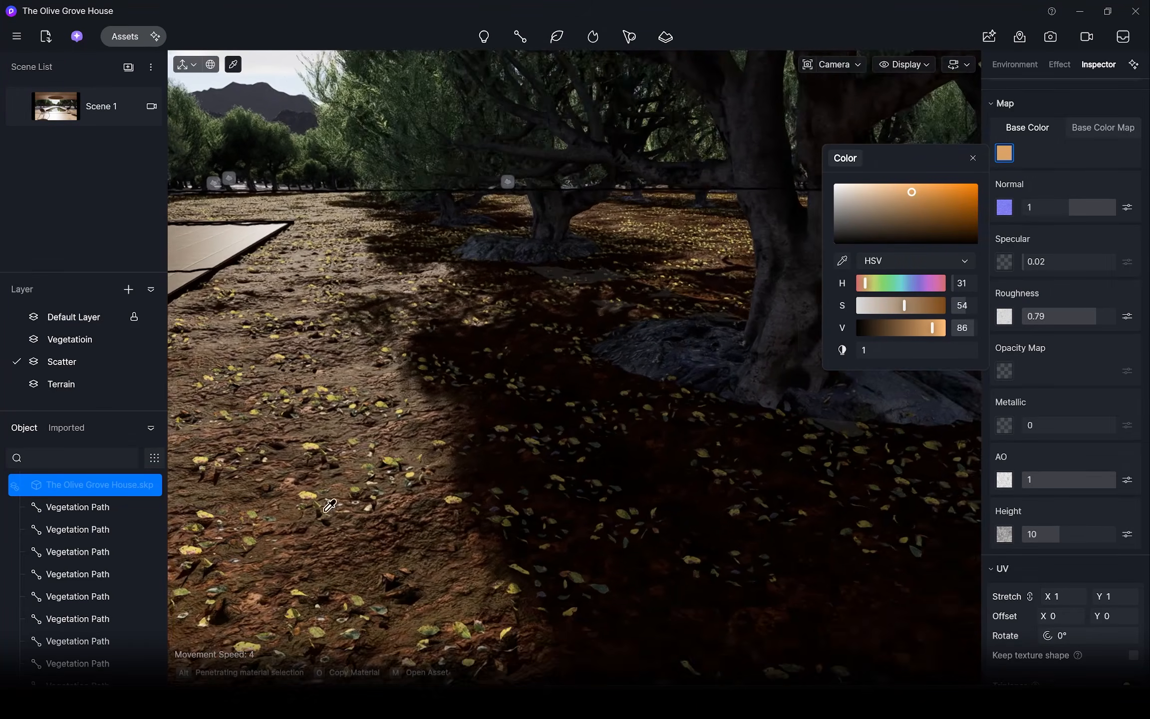
right_drag(325, 370, 419, 326)
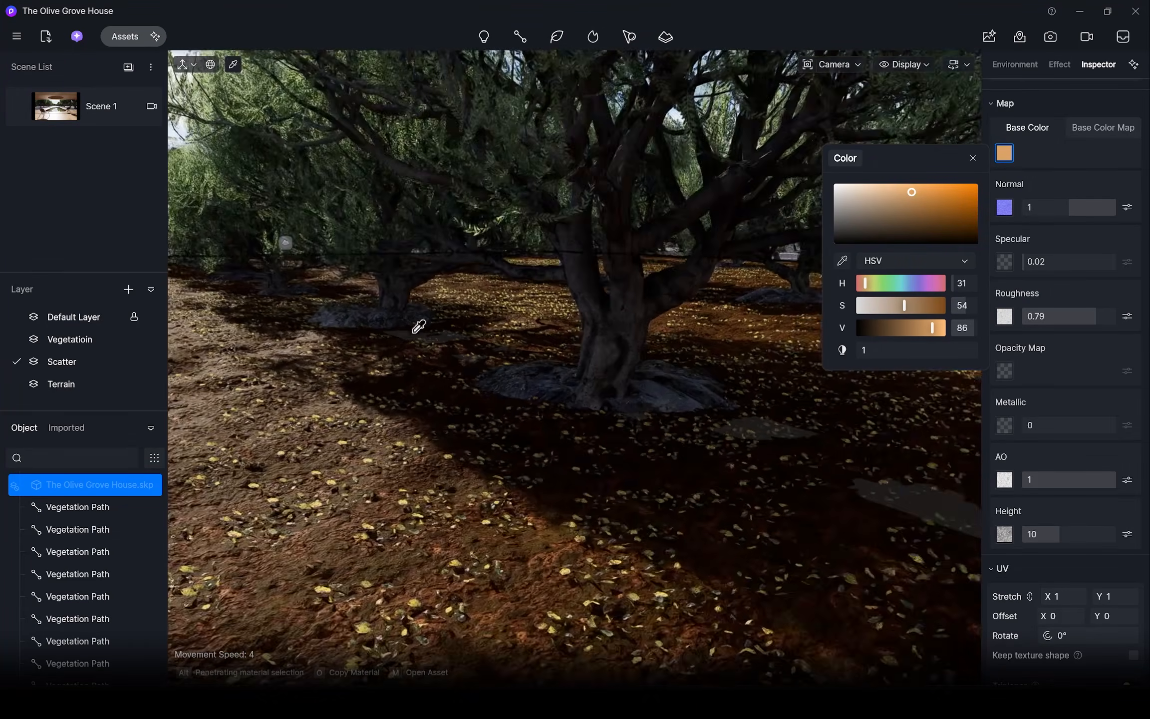
middle_drag(419, 327, 503, 483)
scroll(701, 402, up, 3)
click(1122, 129)
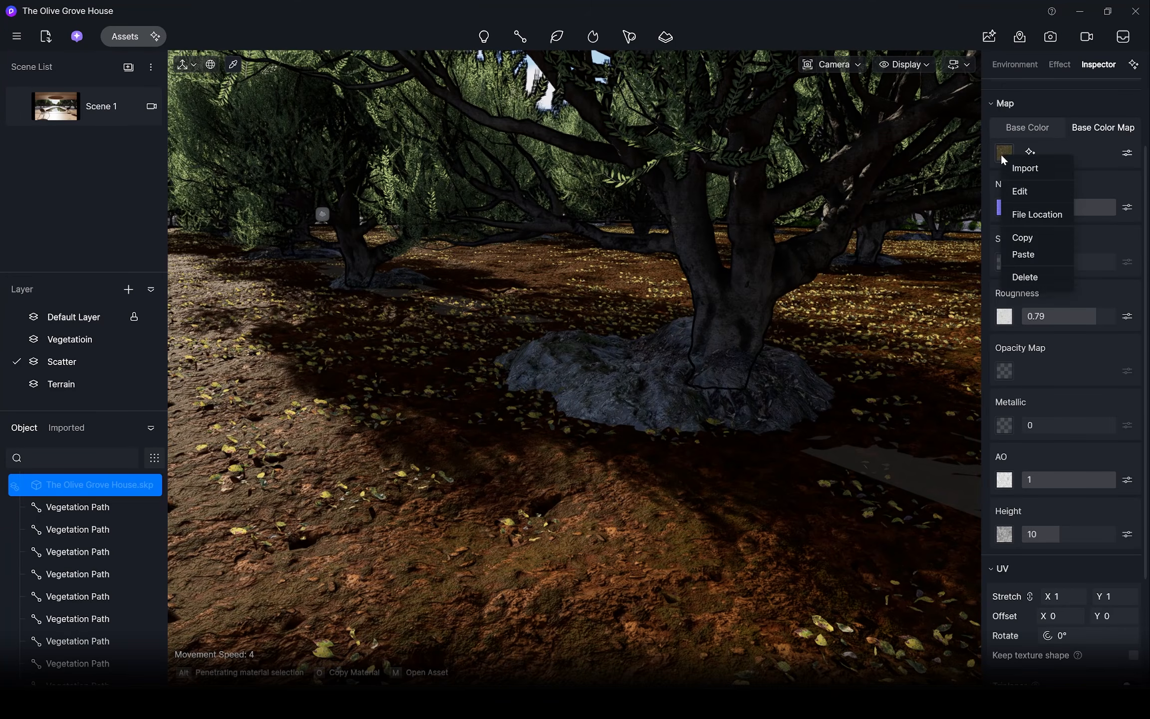
click(606, 377)
click(1006, 175)
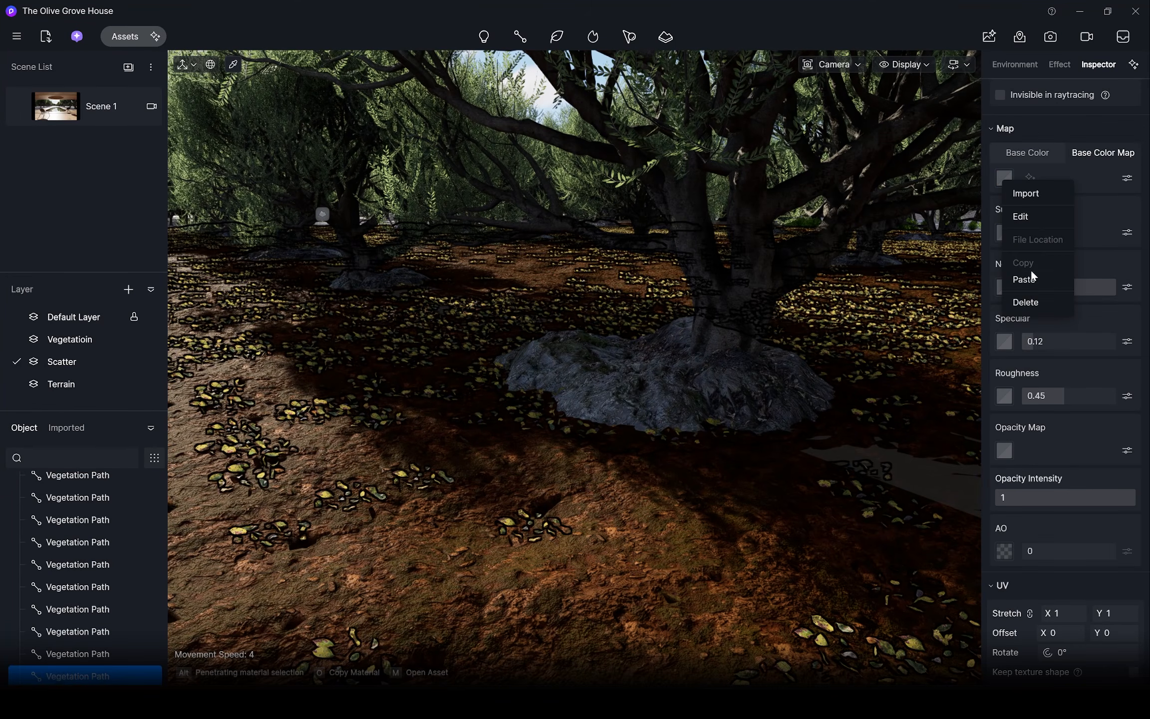
click(1033, 276)
Step: Match the mound material's base color to the ground's orange tint, with saturation 54 and value 86
click(1005, 179)
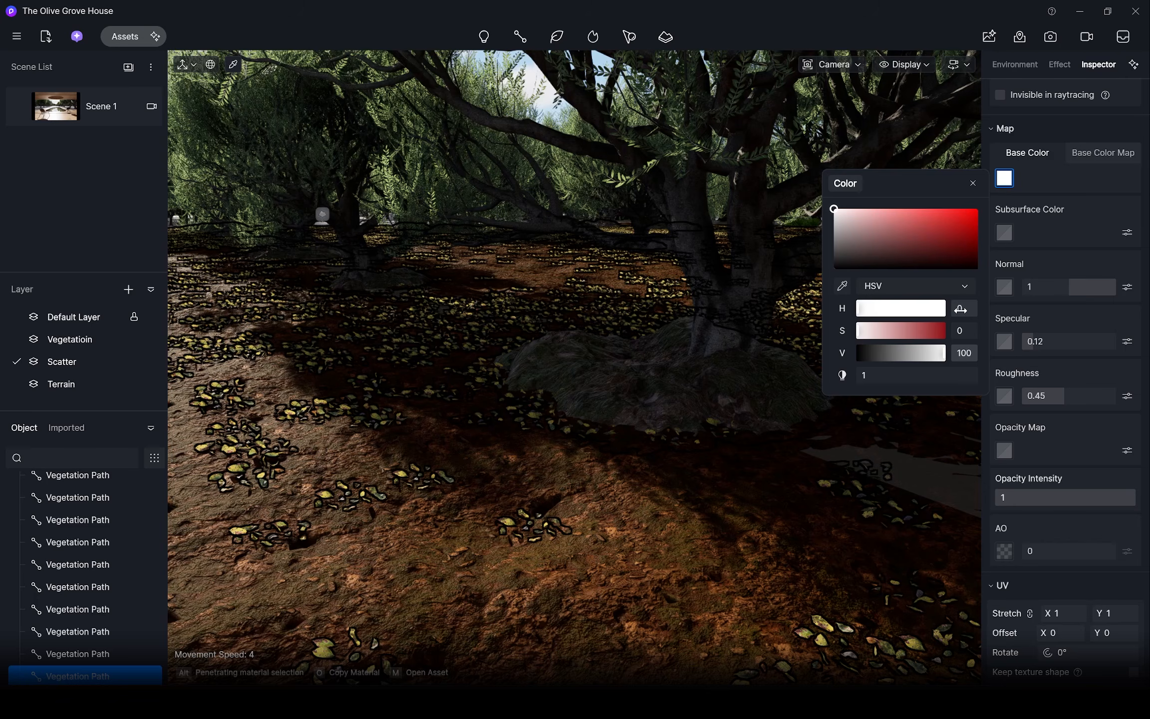
click(959, 330)
text(54)
click(963, 353)
text(86)
Step: Set the mound material's Specular to 0.02 and Roughness to 0.75
scroll(723, 385, up, 3)
middle_drag(724, 384, 430, 440)
scroll(430, 438, down, 3)
middle_drag(507, 323, 460, 288)
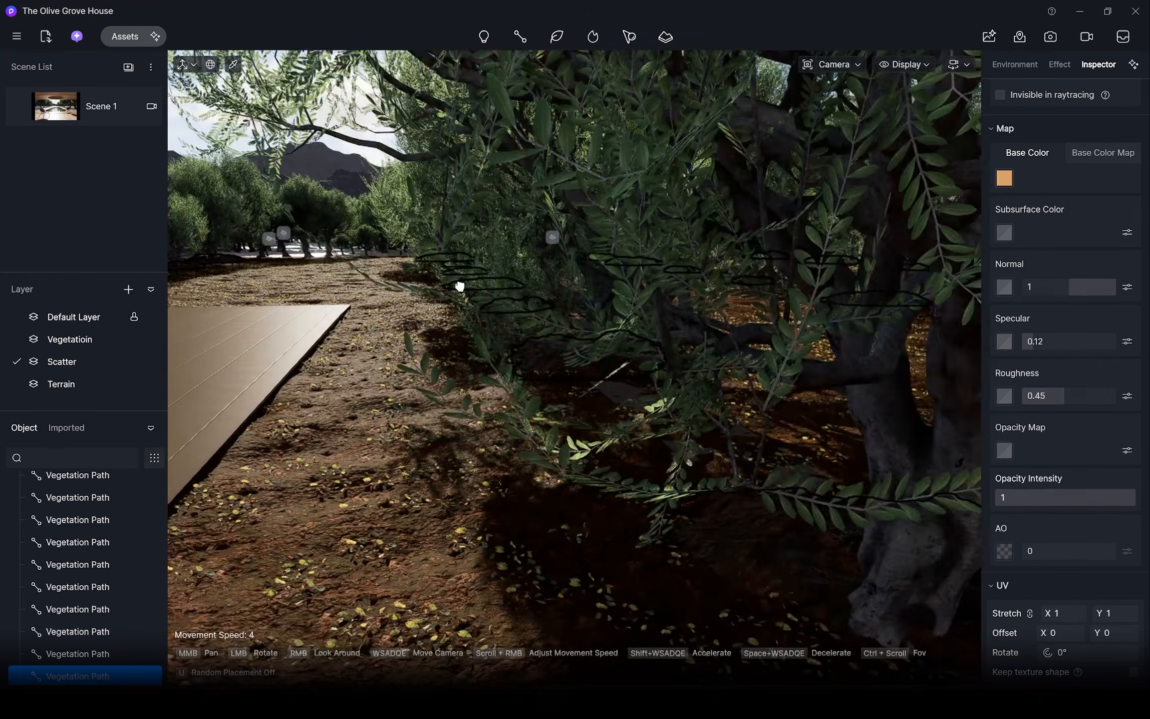
scroll(371, 304, up, 3)
right_drag(371, 304, 672, 398)
middle_drag(672, 398, 762, 423)
scroll(516, 439, up, 3)
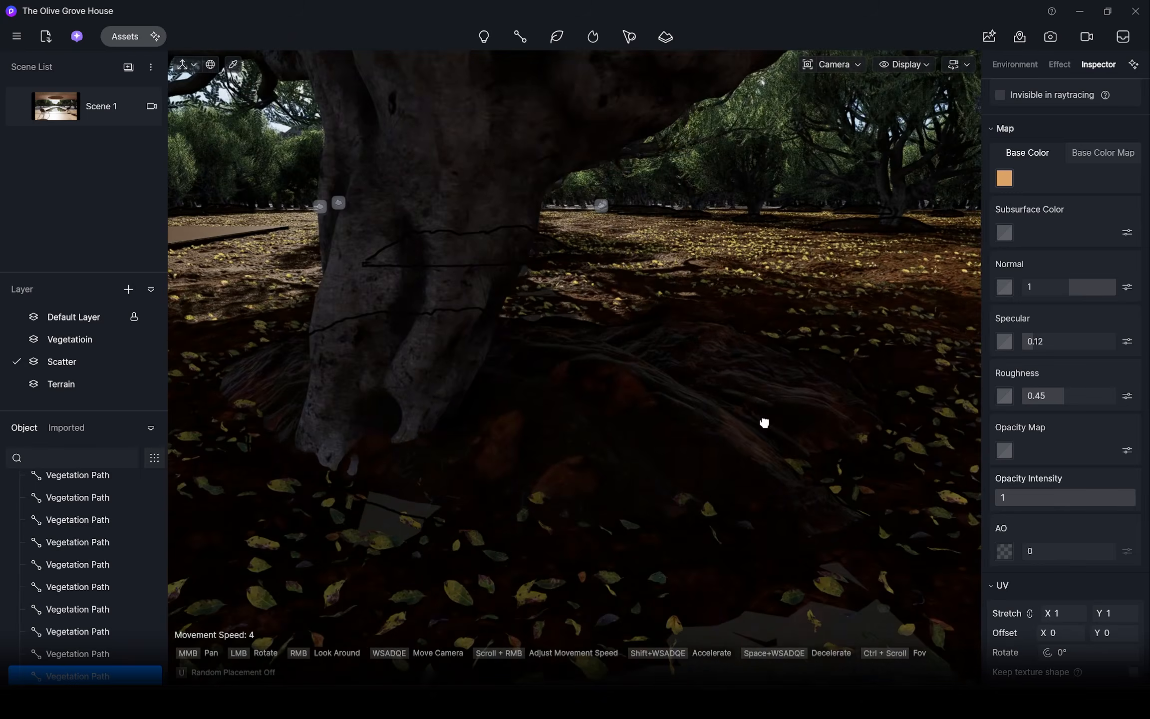
key(i)
click(545, 403)
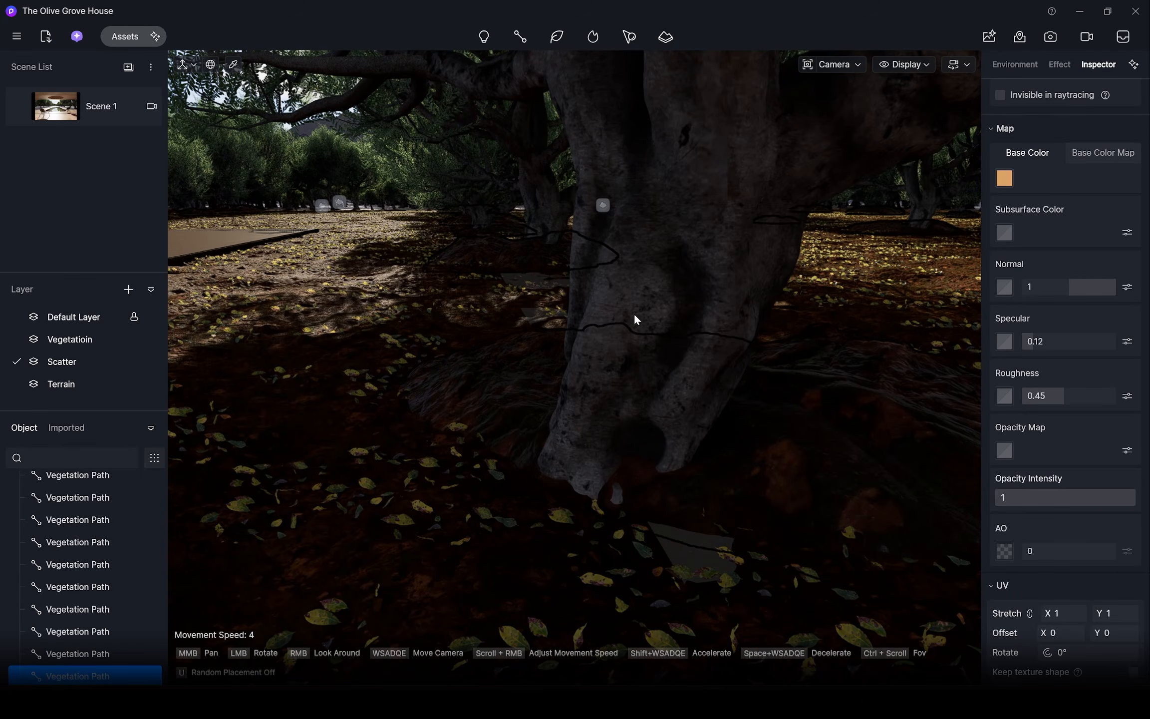
drag(1023, 355, 1024, 351)
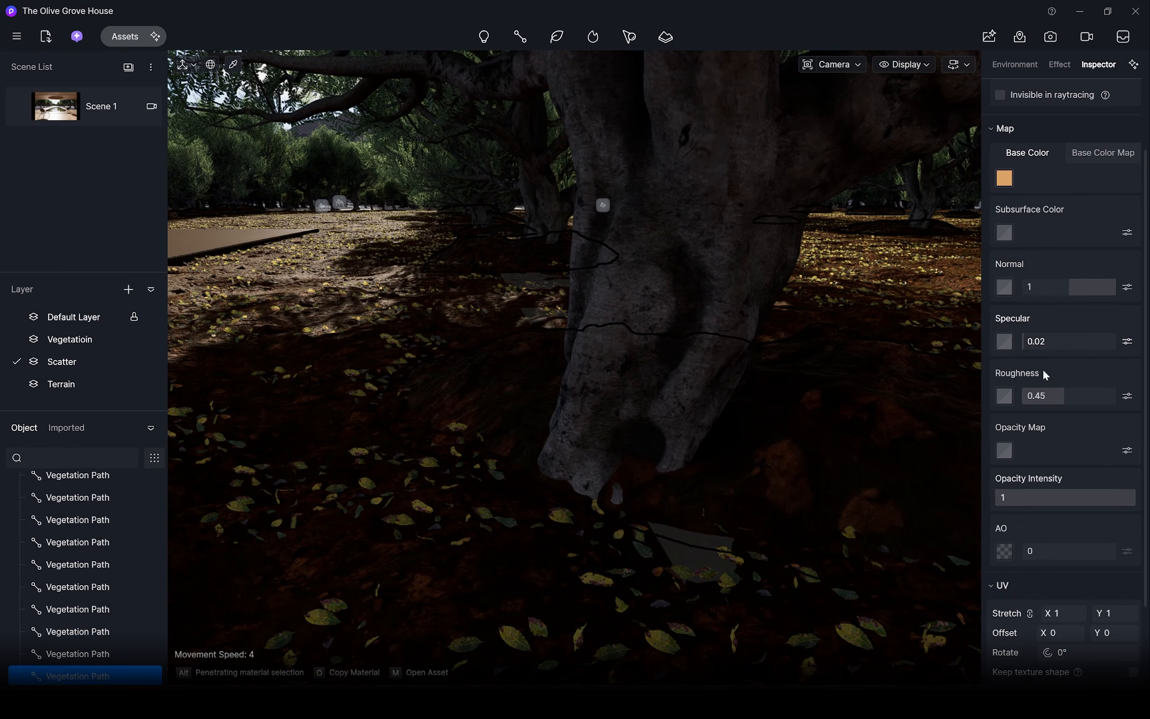
click(1091, 396)
Step: Move the Geo Sky sun to 16:00 and set the North Offset to -1.9° to light the tree trunks
scroll(909, 365, down, 4)
scroll(765, 284, down, 3)
middle_drag(775, 285, 698, 322)
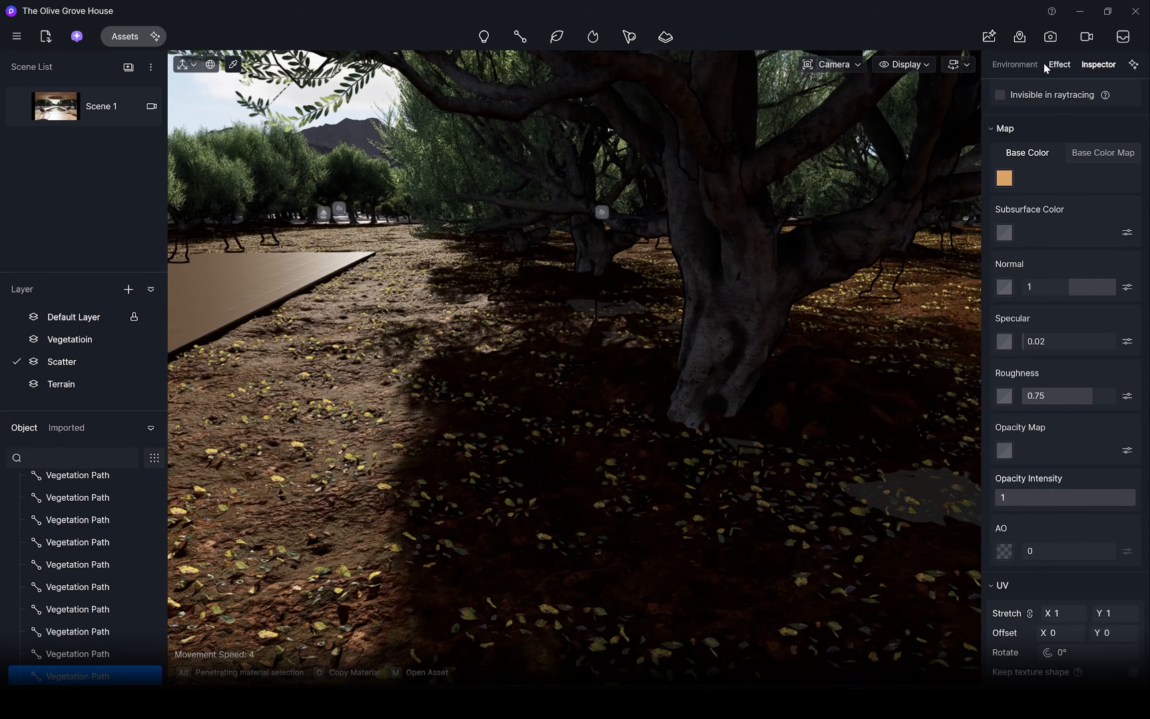
click(1015, 64)
mouse_move(1128, 200)
mouse_down()
mouse_move(1122, 172)
mouse_move(1126, 185)
mouse_up()
drag(1078, 341, 1054, 341)
key(Escape)
drag(666, 373, 695, 323)
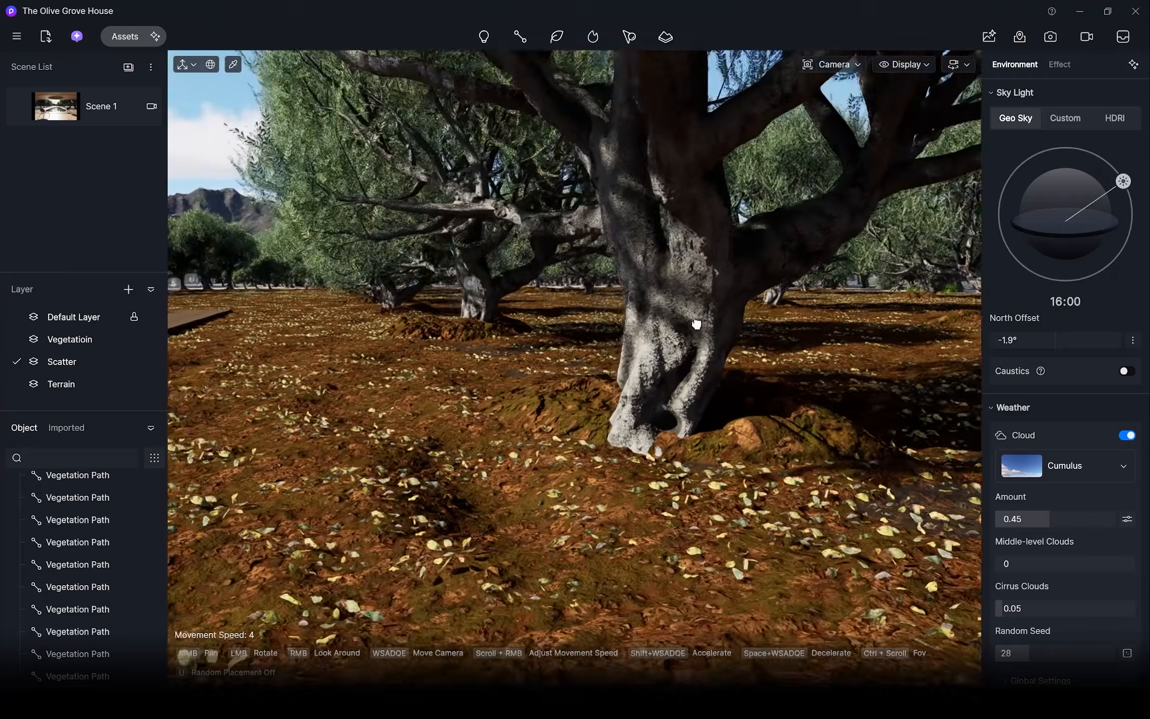
Step: Select the olive tree vegetation path by the pool and set its Random Offset to 0.1 m
middle_drag(696, 323, 779, 345)
scroll(599, 369, down, 5)
middle_drag(599, 369, 538, 330)
click(538, 330)
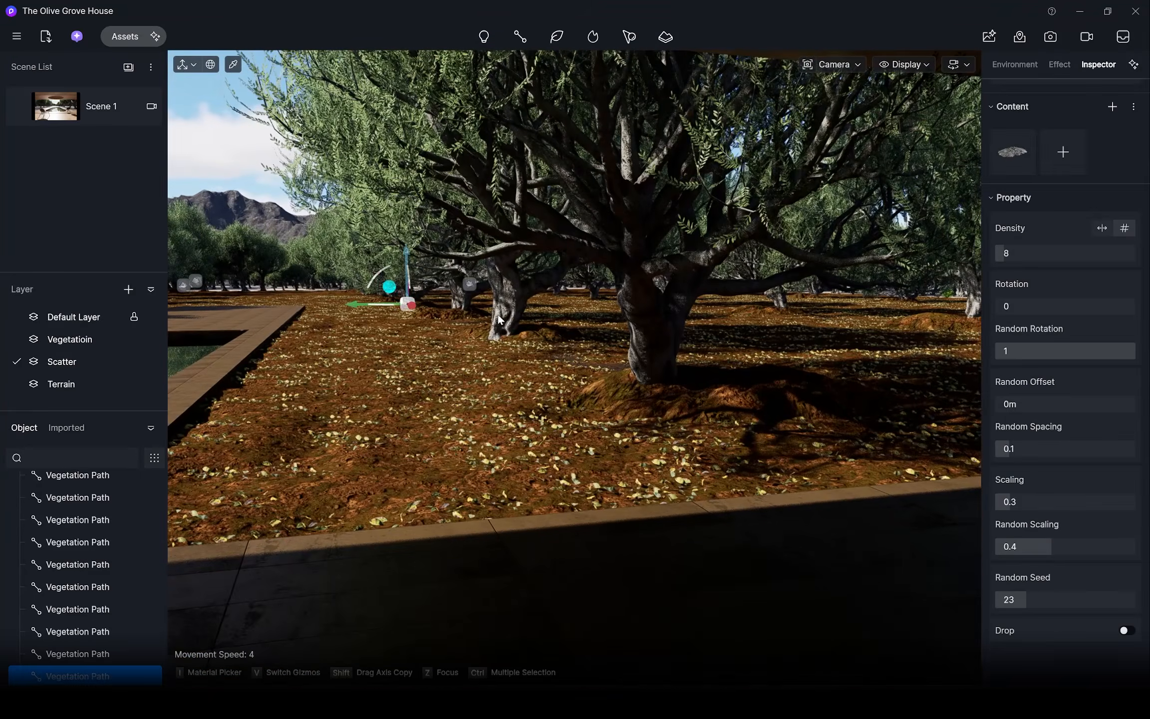
click(498, 313)
drag(1002, 406, 1004, 405)
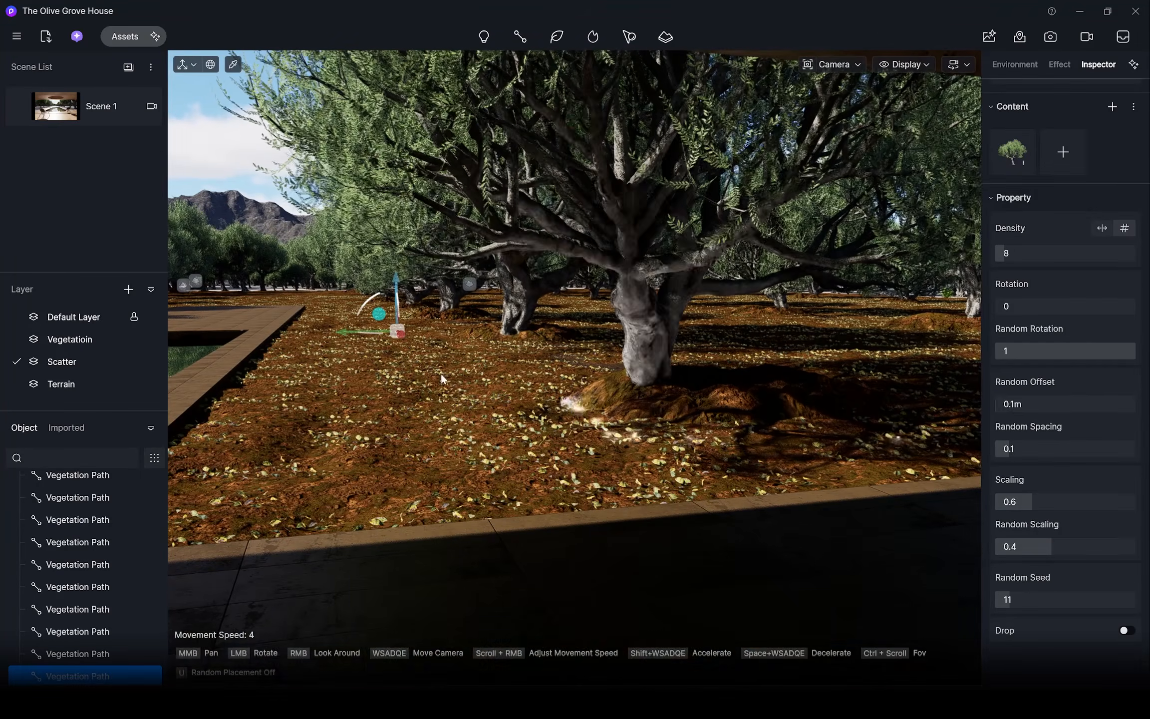
middle_drag(442, 377, 634, 399)
key(Escape)
Step: Pick the scattered leaves' material and set its base color to H 31, S 54 and V 86
scroll(489, 369, up, 3)
middle_drag(489, 369, 667, 432)
scroll(667, 432, up, 3)
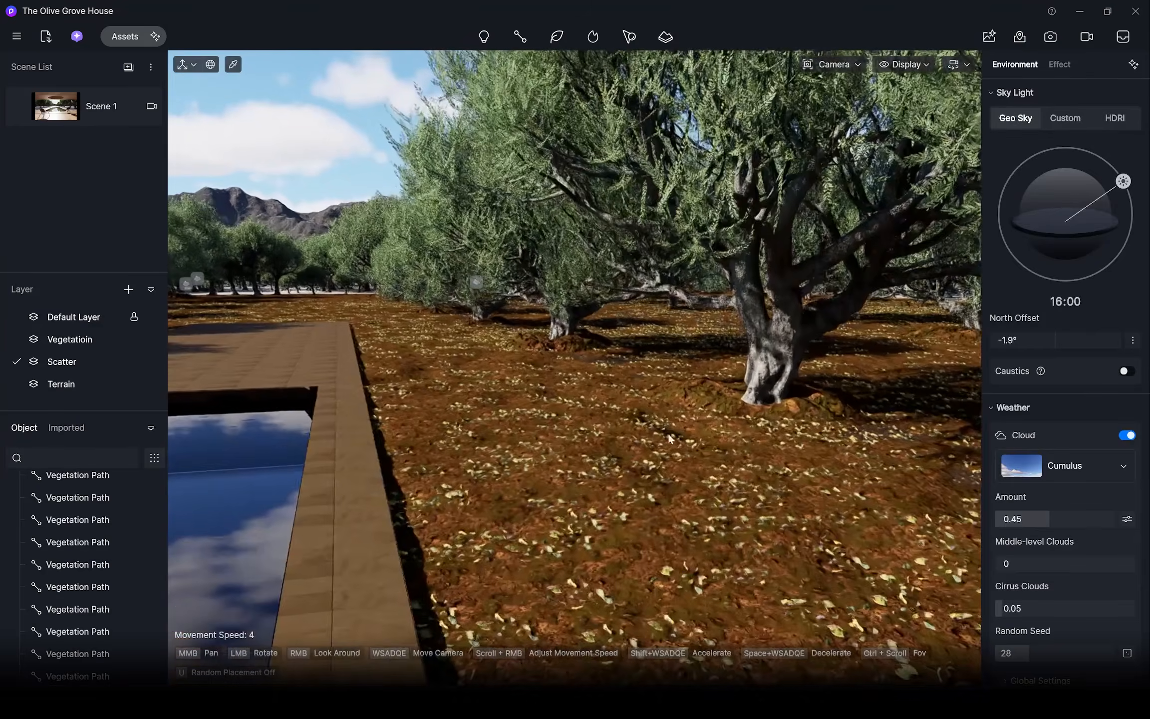
drag(667, 433, 567, 434)
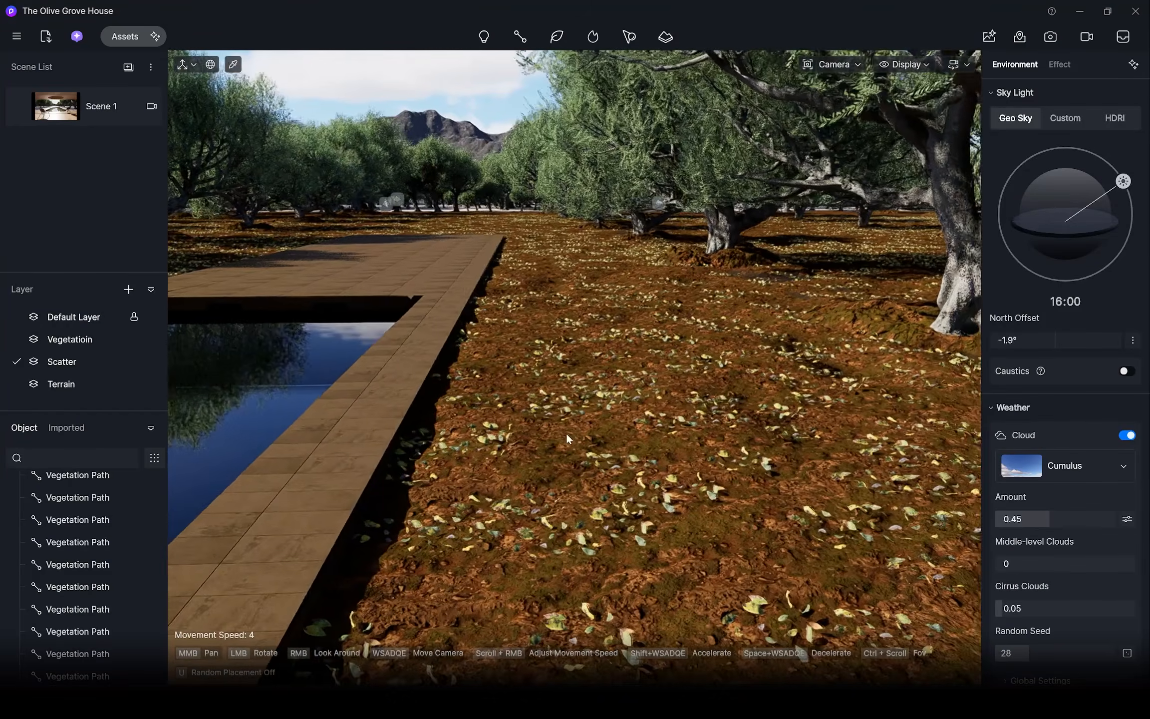
scroll(626, 462, up, 3)
click(624, 455)
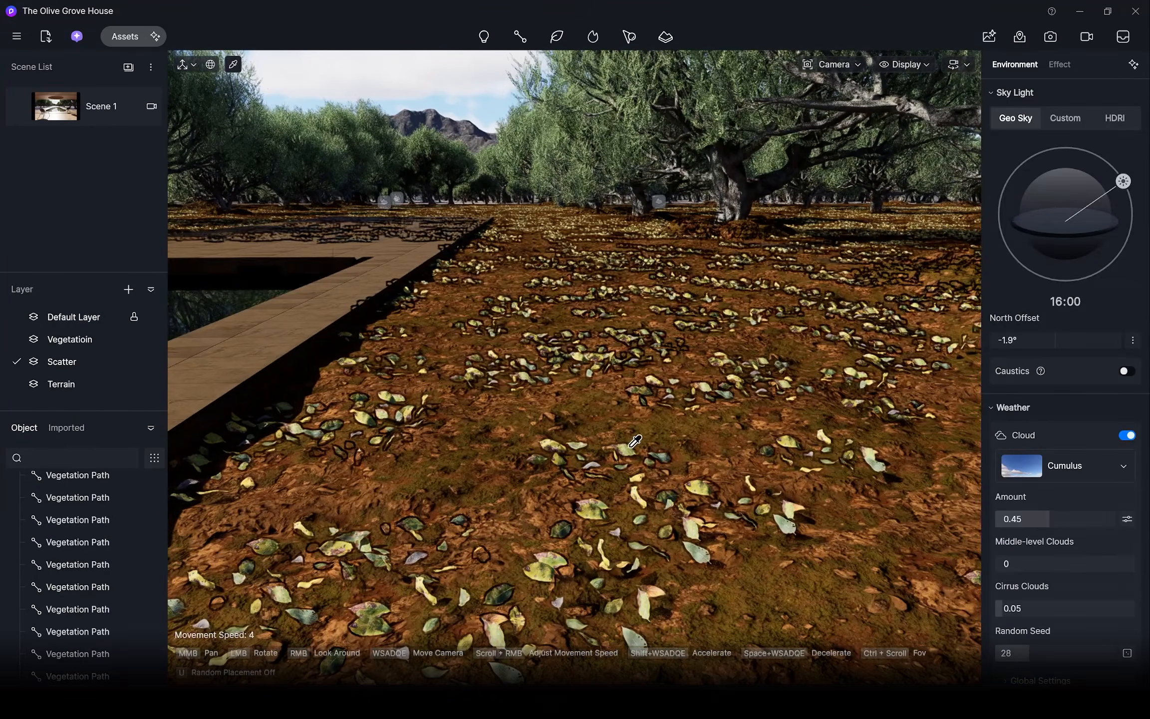
click(1002, 183)
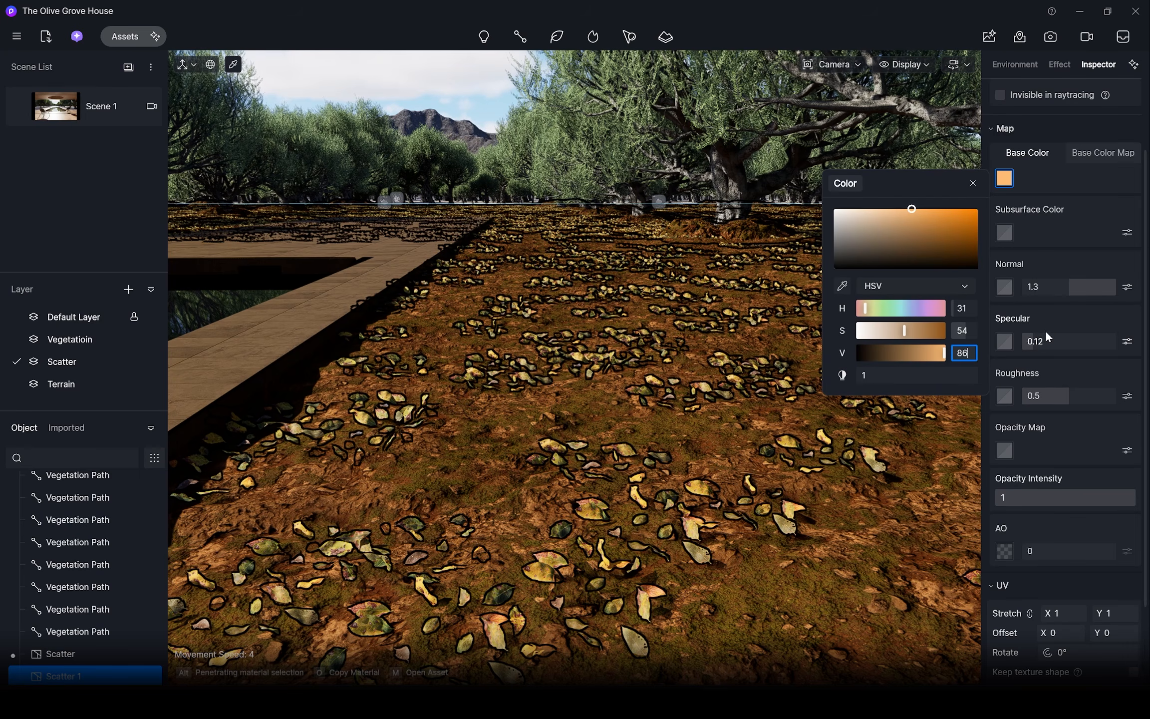
Step: Paste the ground's base color map into the scattered leaves' material
click(1103, 152)
right_click(1003, 178)
click(1026, 277)
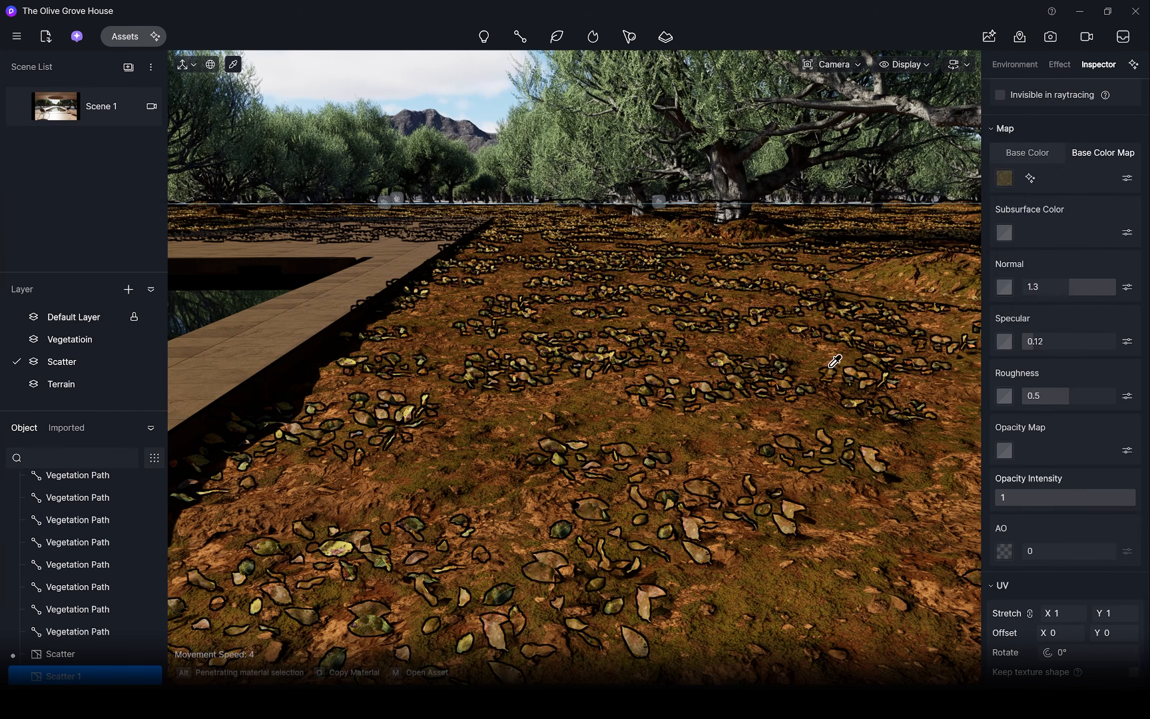
key(Escape)
Step: Examine the tinted ground, mounds and leaves throughout the olive grove from close up and from above
middle_drag(613, 424, 618, 488)
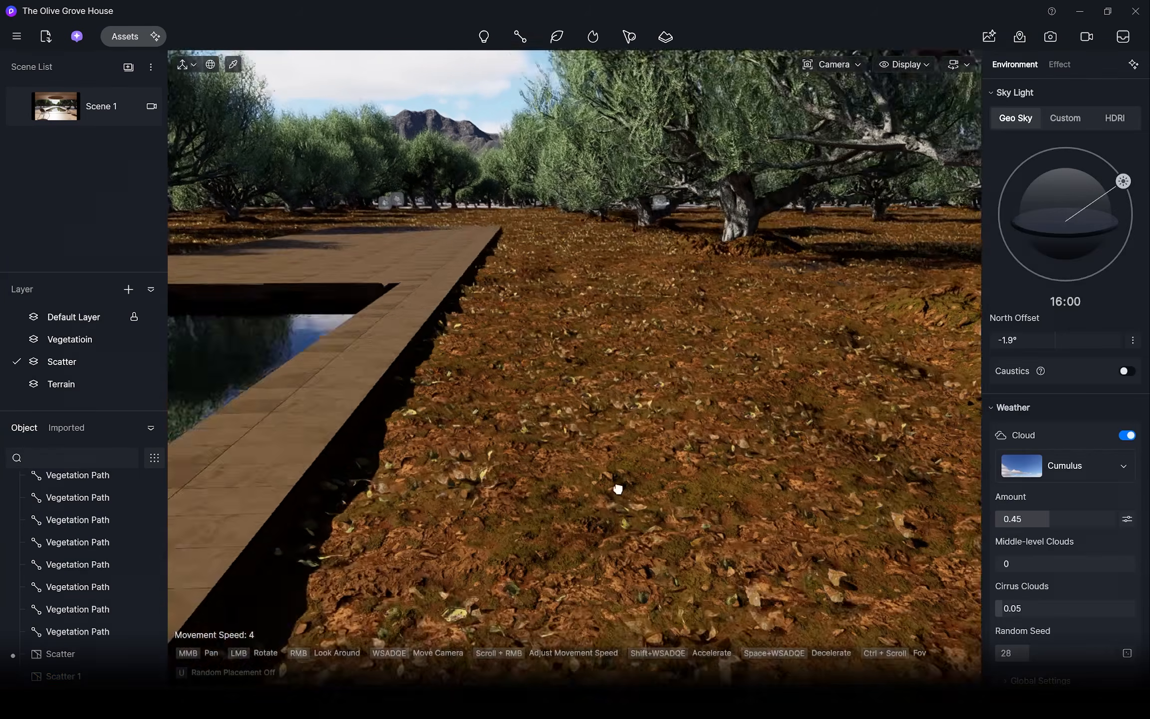
right_drag(617, 489, 574, 424)
middle_drag(599, 294, 678, 439)
scroll(554, 392, up, 5)
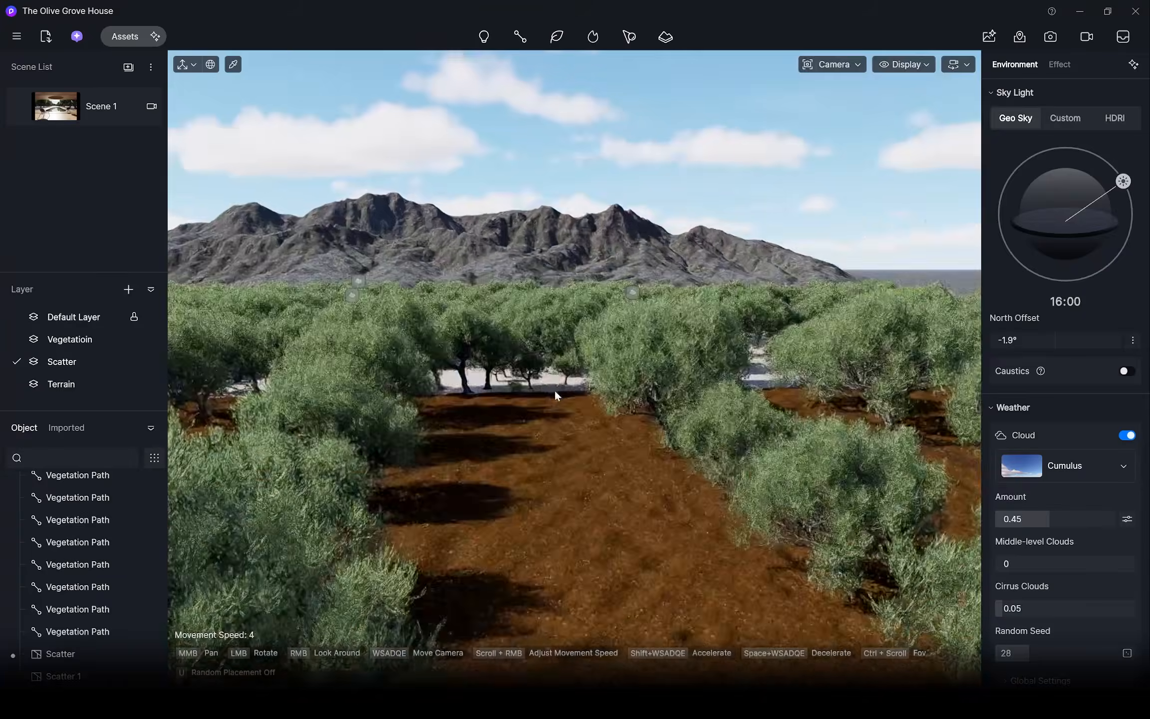
right_drag(555, 392, 607, 443)
click(607, 445)
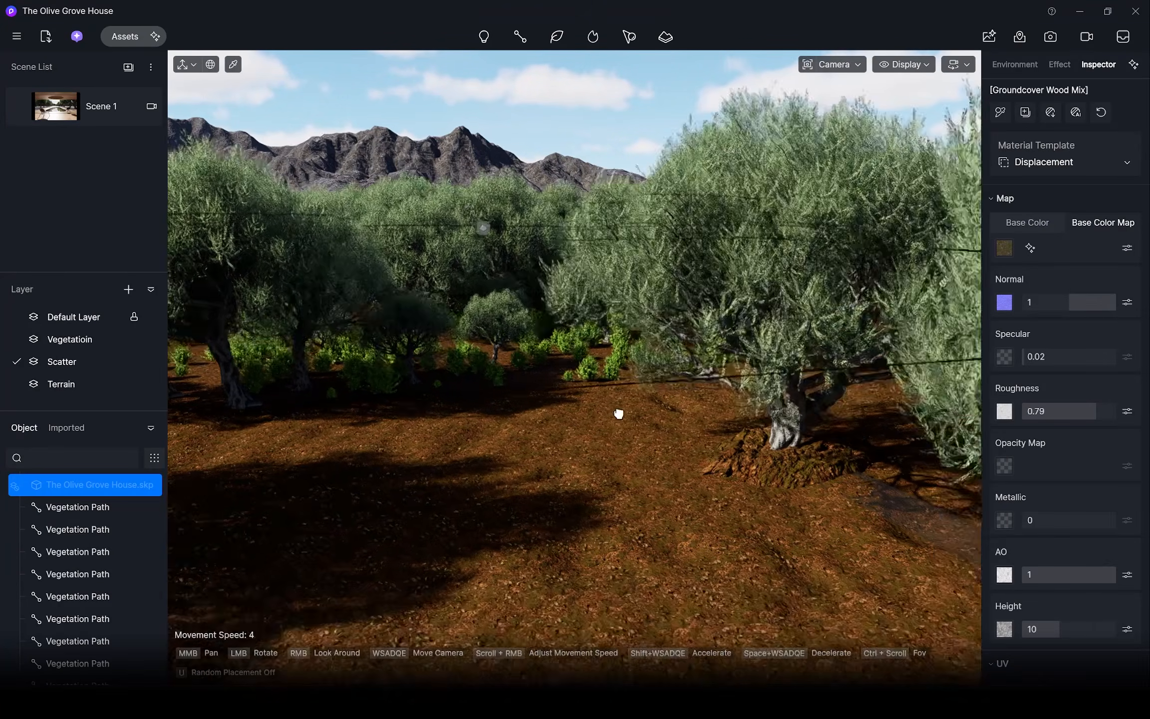
middle_drag(619, 414, 671, 439)
middle_drag(673, 363, 635, 412)
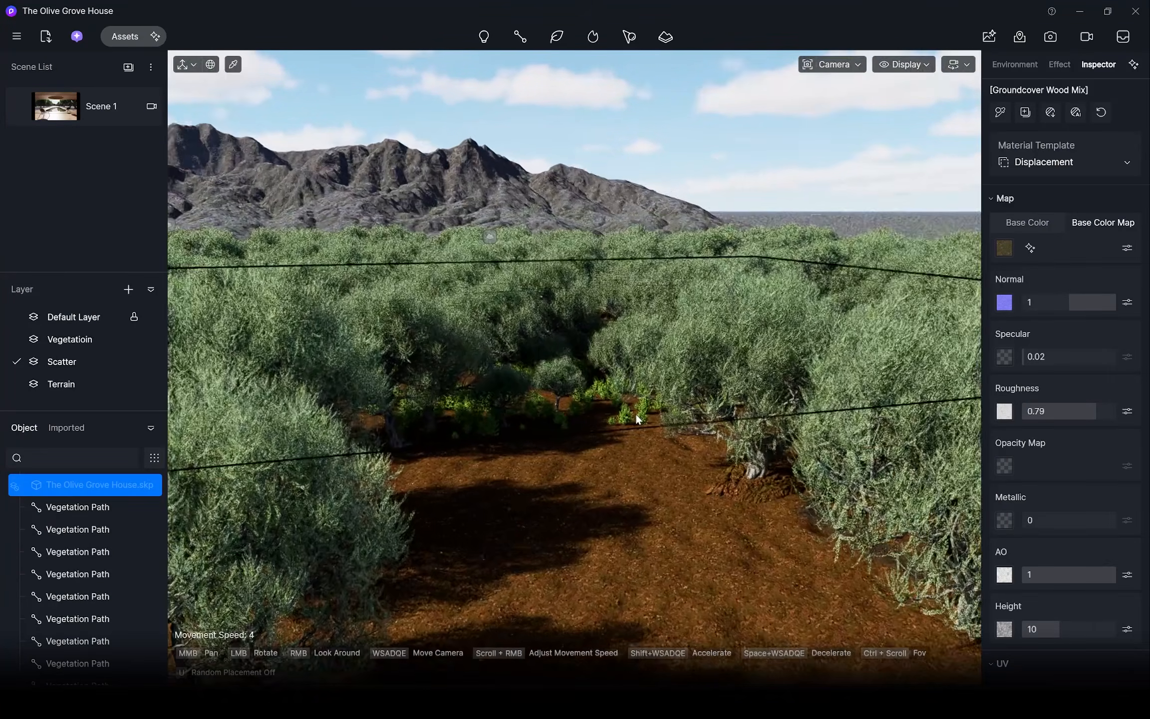
right_drag(636, 412, 642, 366)
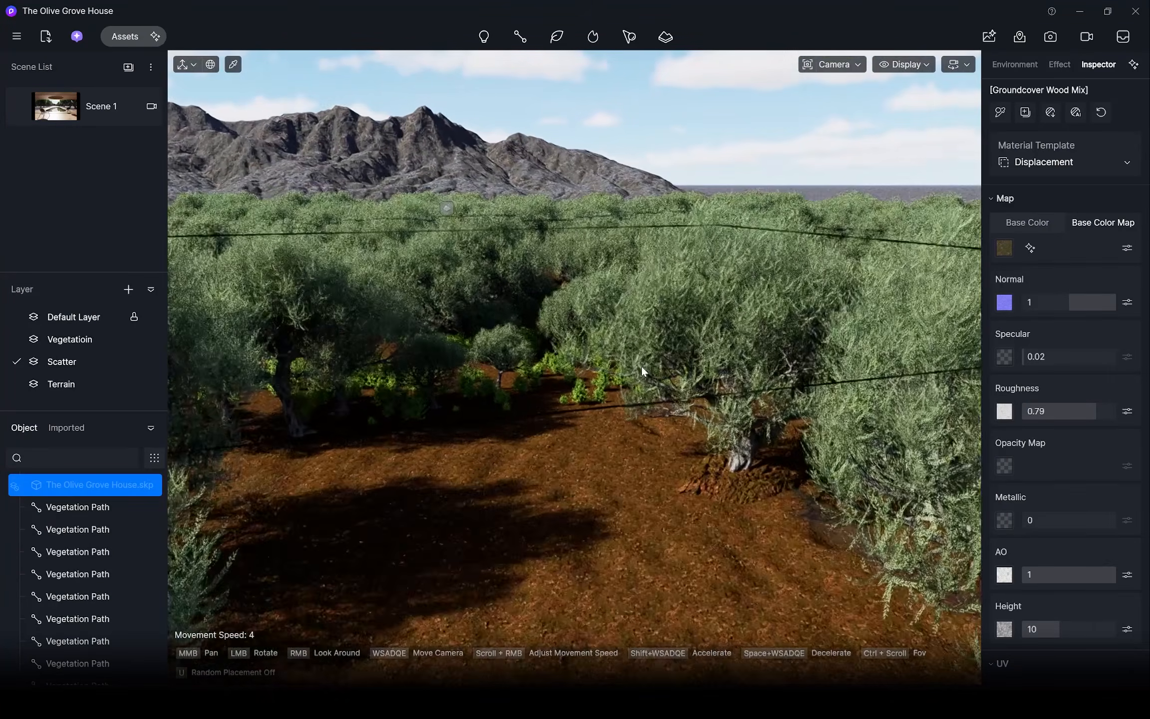
scroll(641, 365, up, 3)
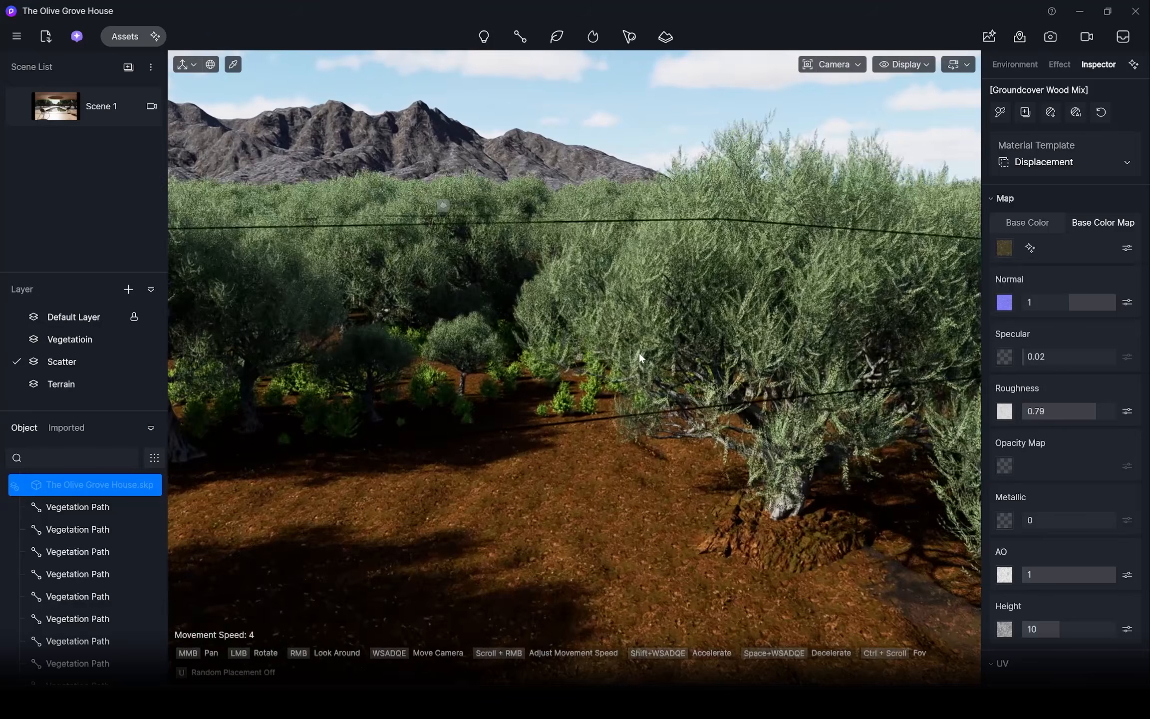
middle_drag(639, 353, 716, 344)
Step: Pick the leaf material of the olive trees by the pool and paste the ground's base color map into its Subsurface Color
key(i)
scroll(719, 333, up, 2)
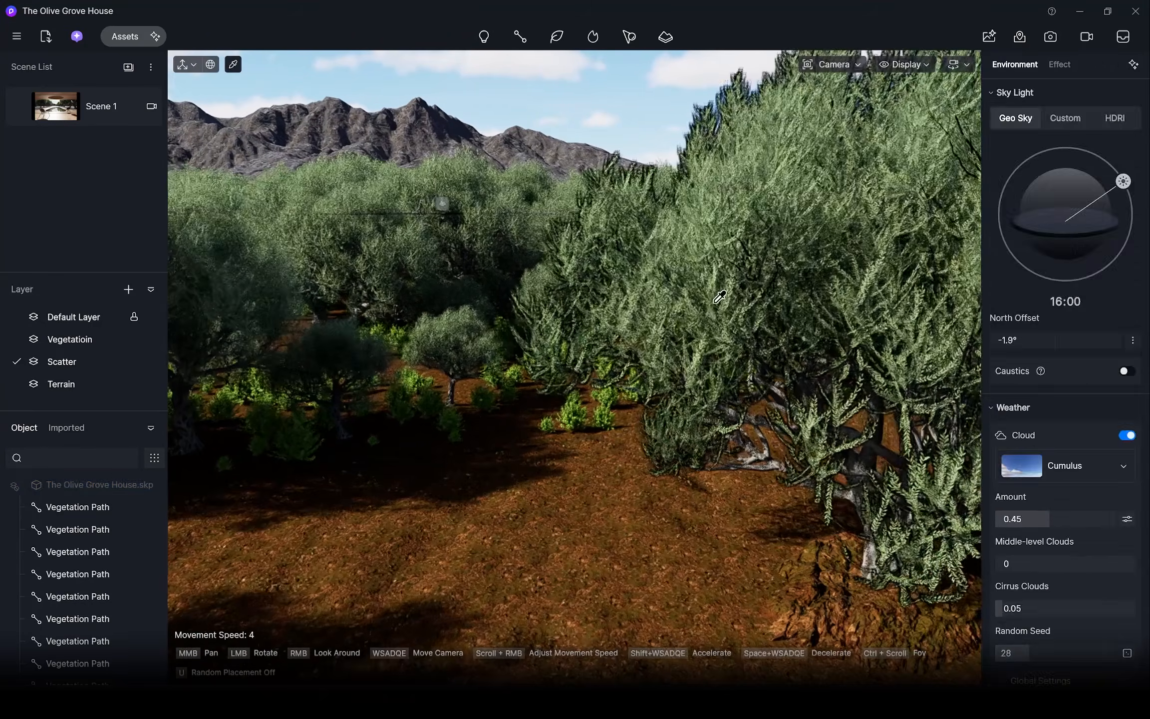
click(719, 273)
scroll(742, 282, down, 4)
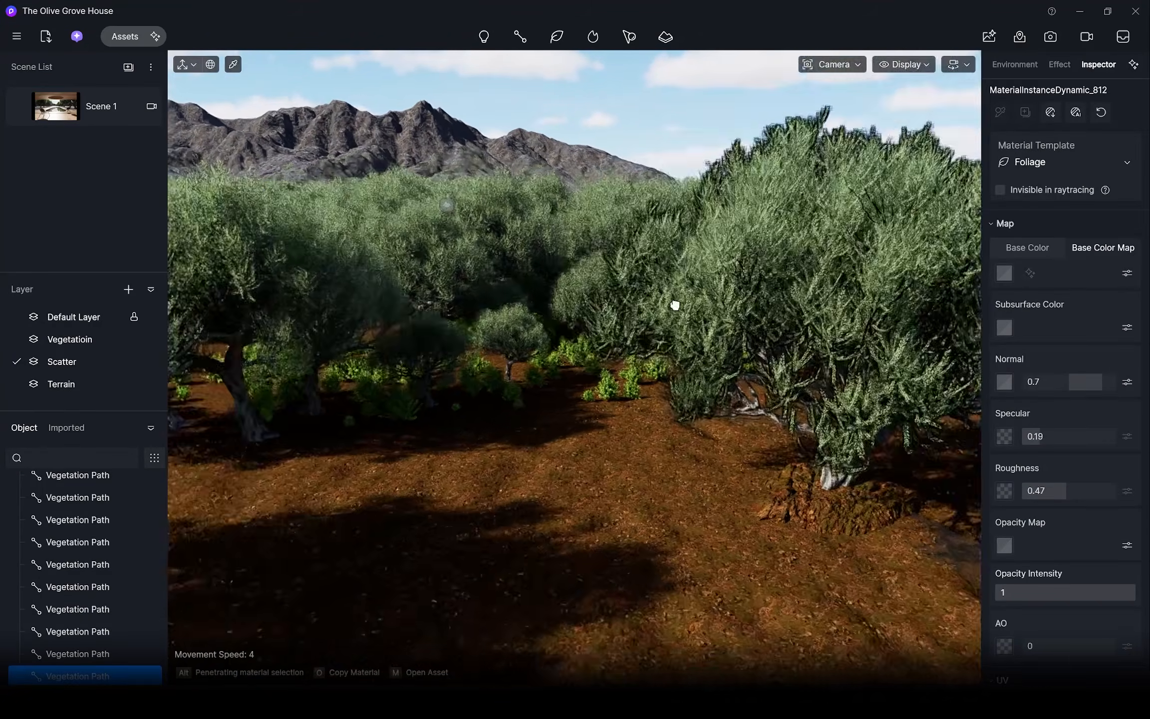
scroll(675, 303, up, 4)
right_drag(675, 303, 643, 359)
middle_drag(631, 364, 655, 317)
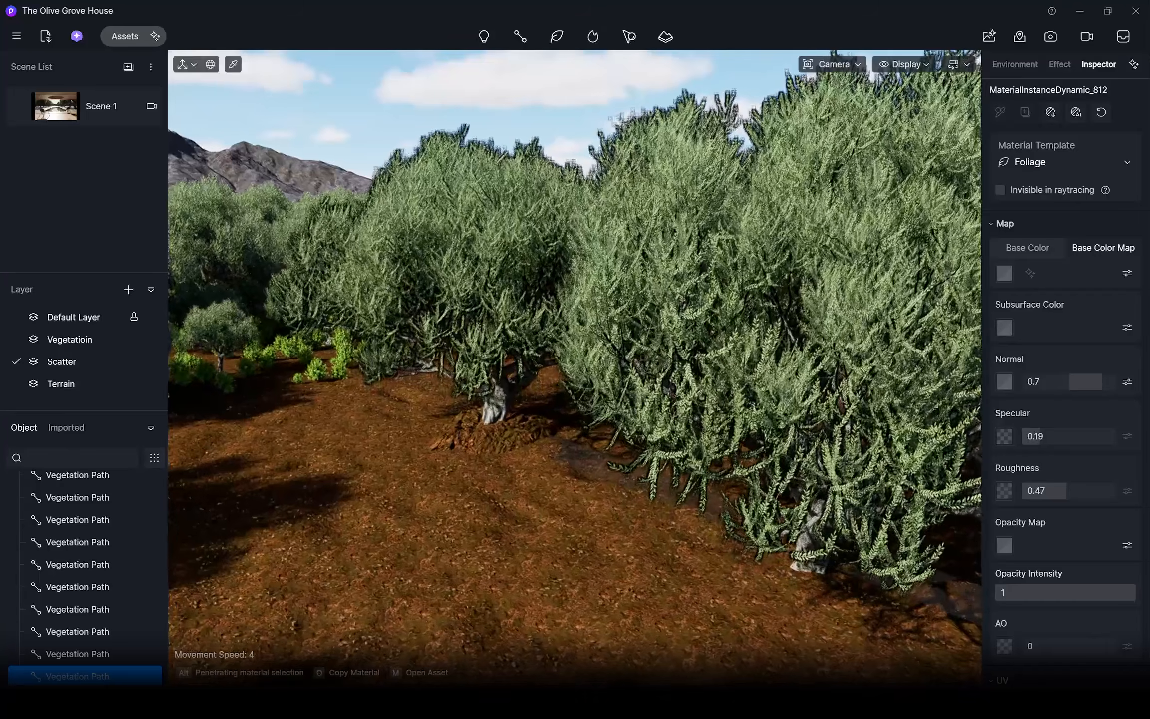
right_drag(655, 317, 671, 300)
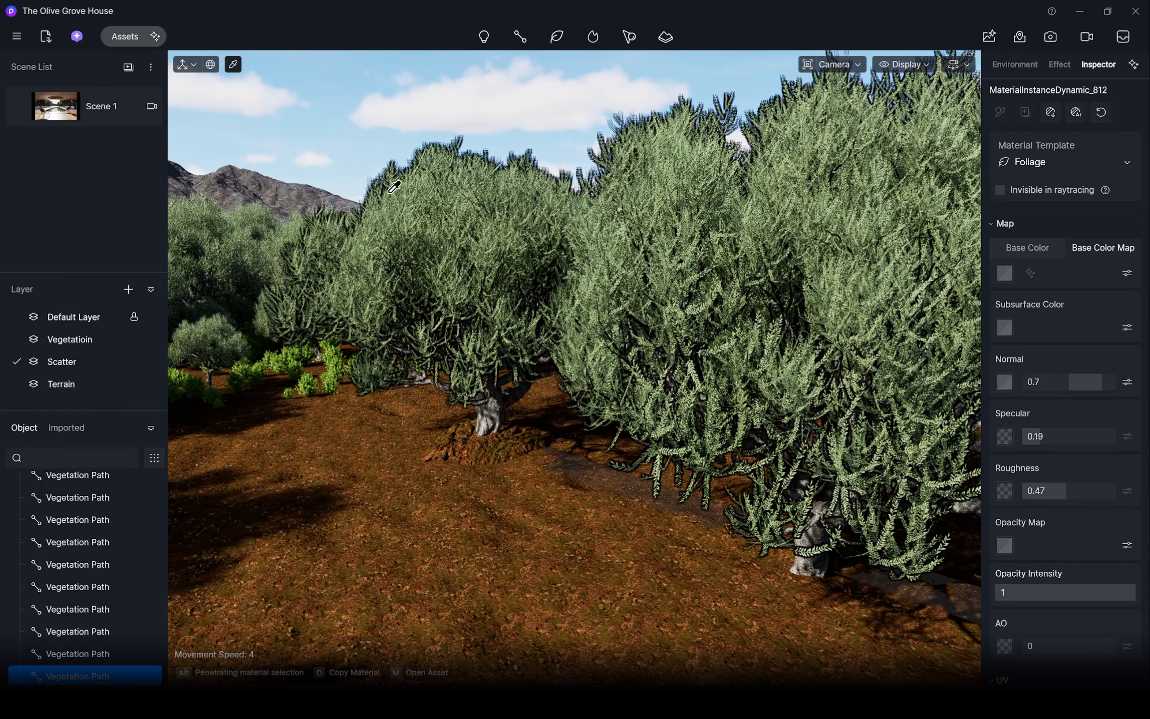
right_click(1003, 329)
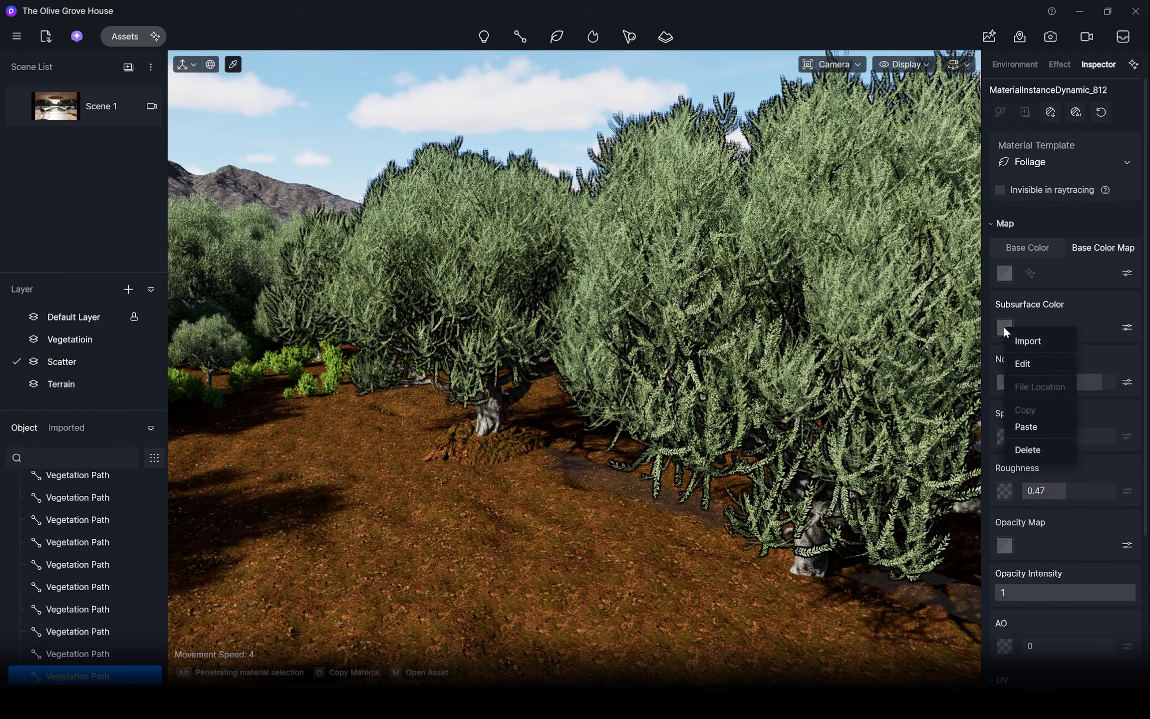
click(1031, 428)
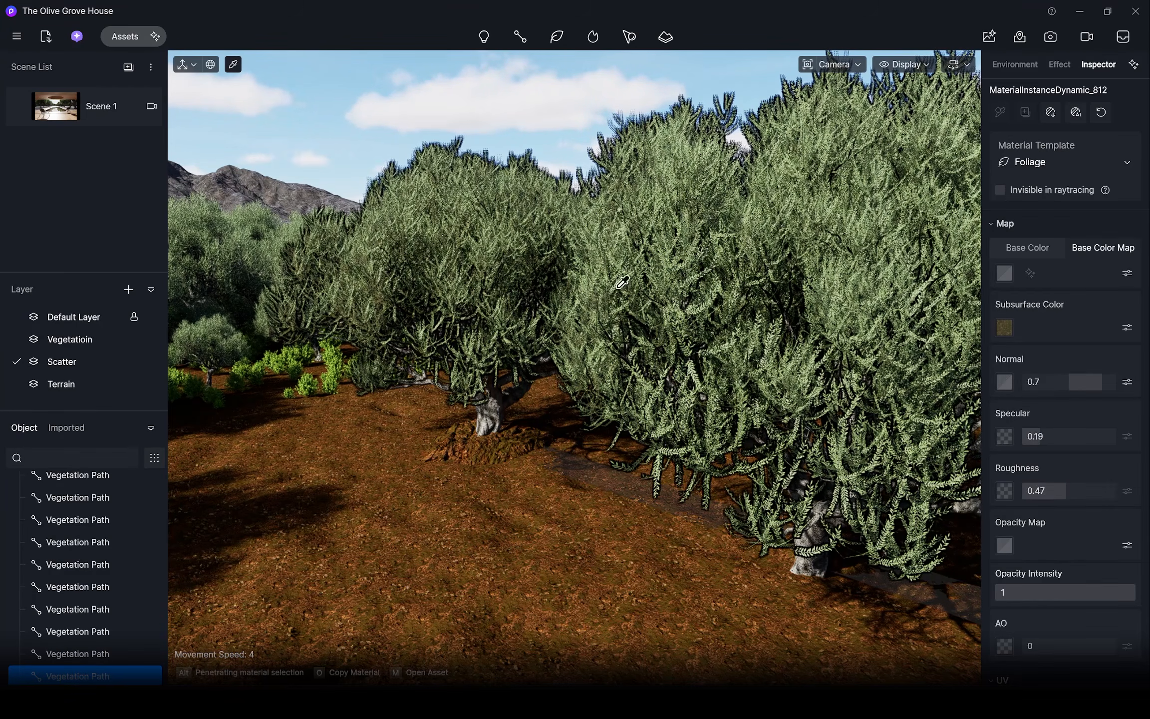
Step: Set the poolside olive trees' leaf base color to H 80, S 90 and V 20
scroll(511, 280, up, 5)
right_drag(510, 279, 490, 278)
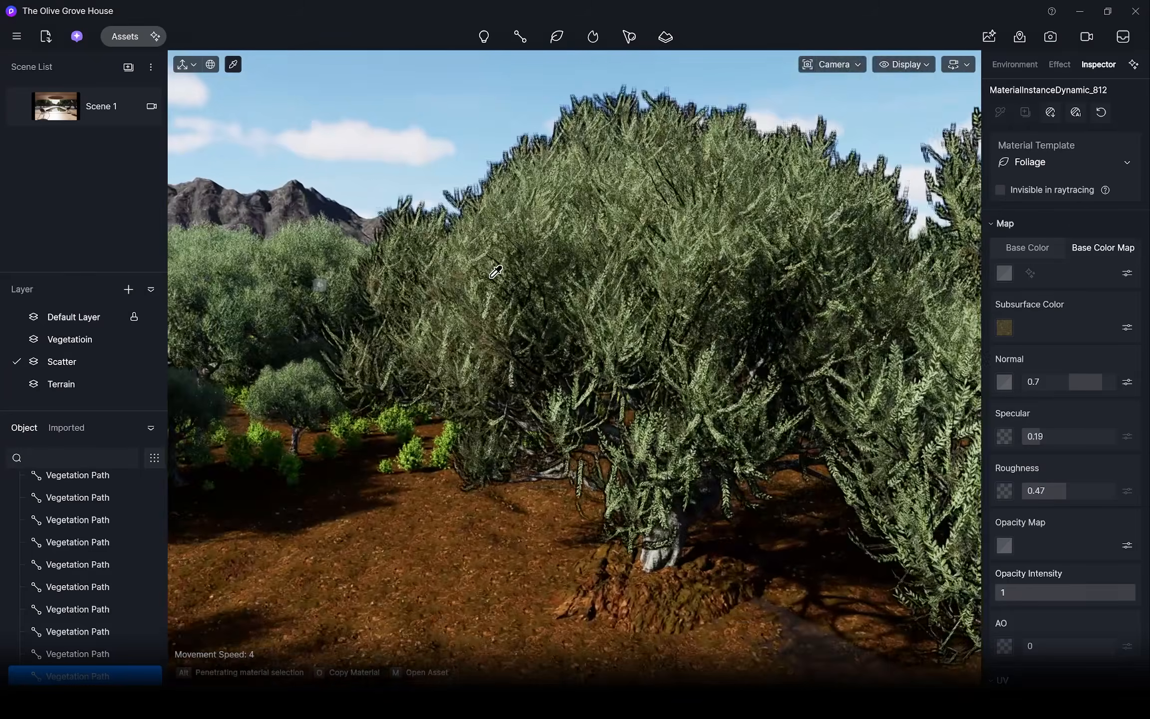
scroll(464, 257, up, 4)
right_drag(559, 264, 534, 264)
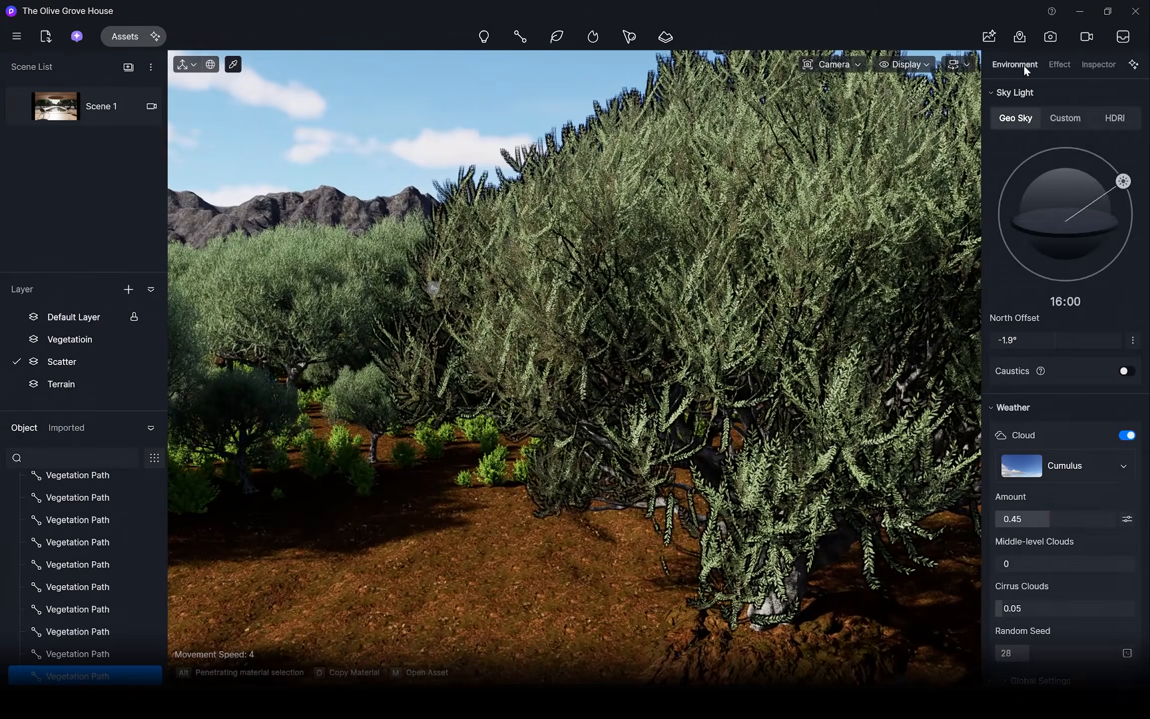
drag(1119, 179, 1066, 130)
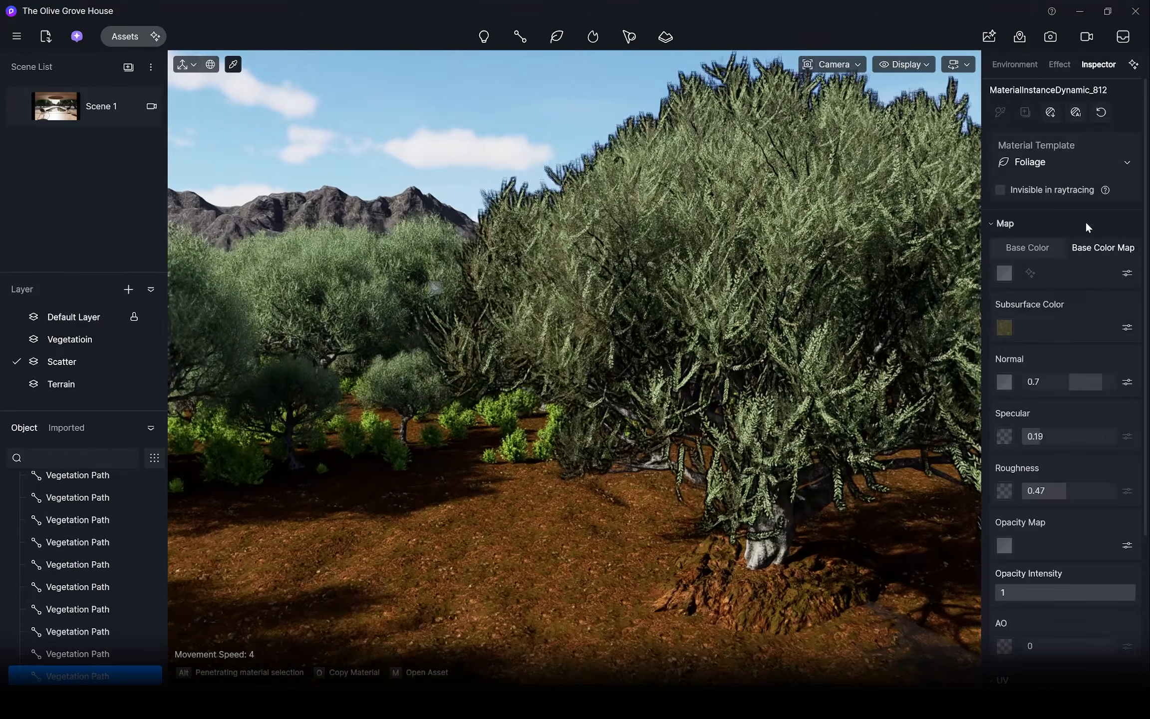
click(1004, 274)
click(882, 408)
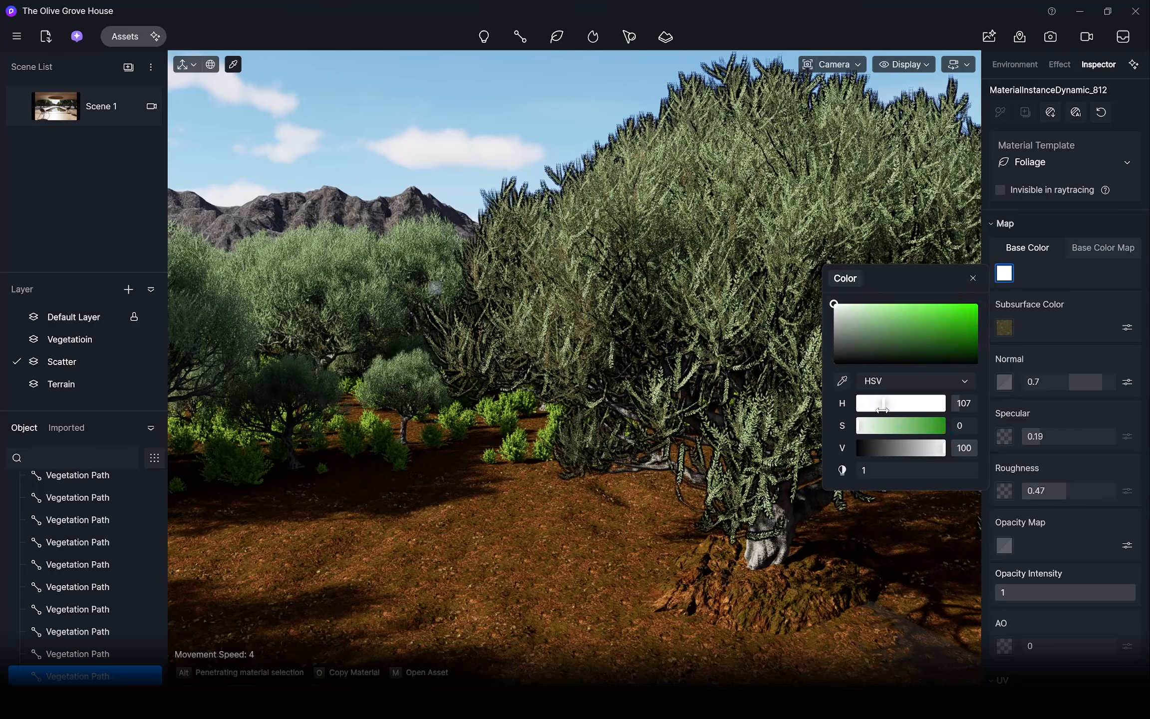
drag(936, 448, 874, 448)
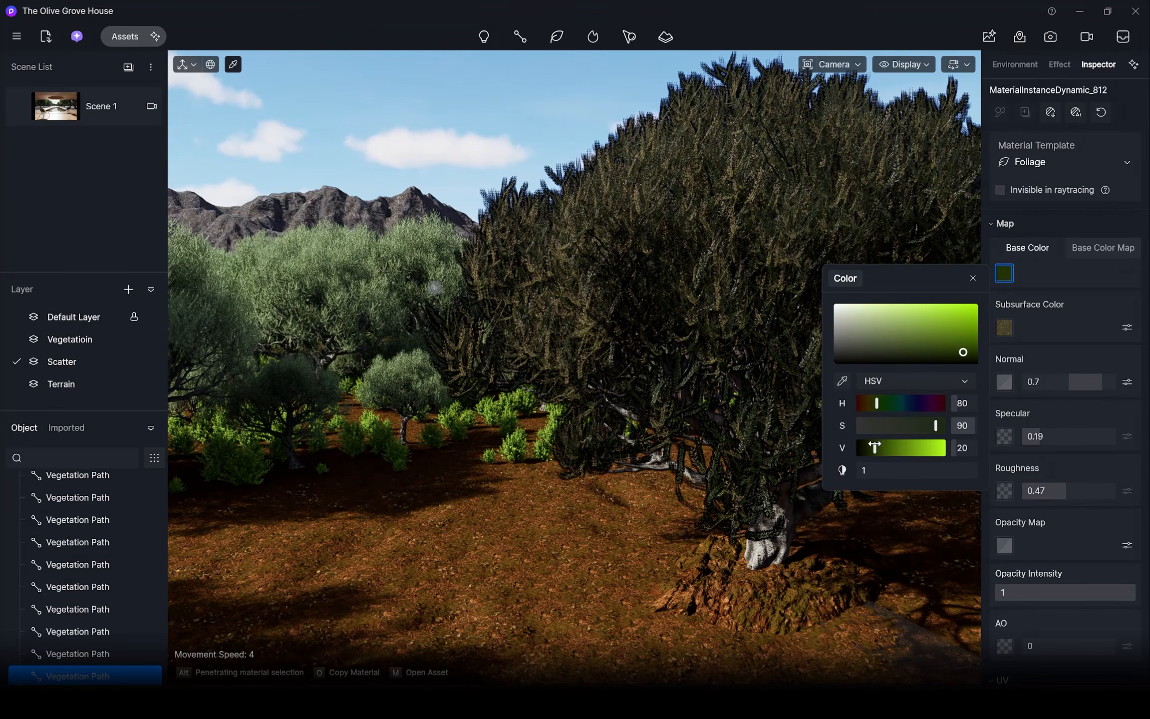
Step: Set the B adjustment of the poolside olive leaves' base color map to -5 and save the project
right_drag(689, 290, 644, 288)
scroll(644, 288, down, 3)
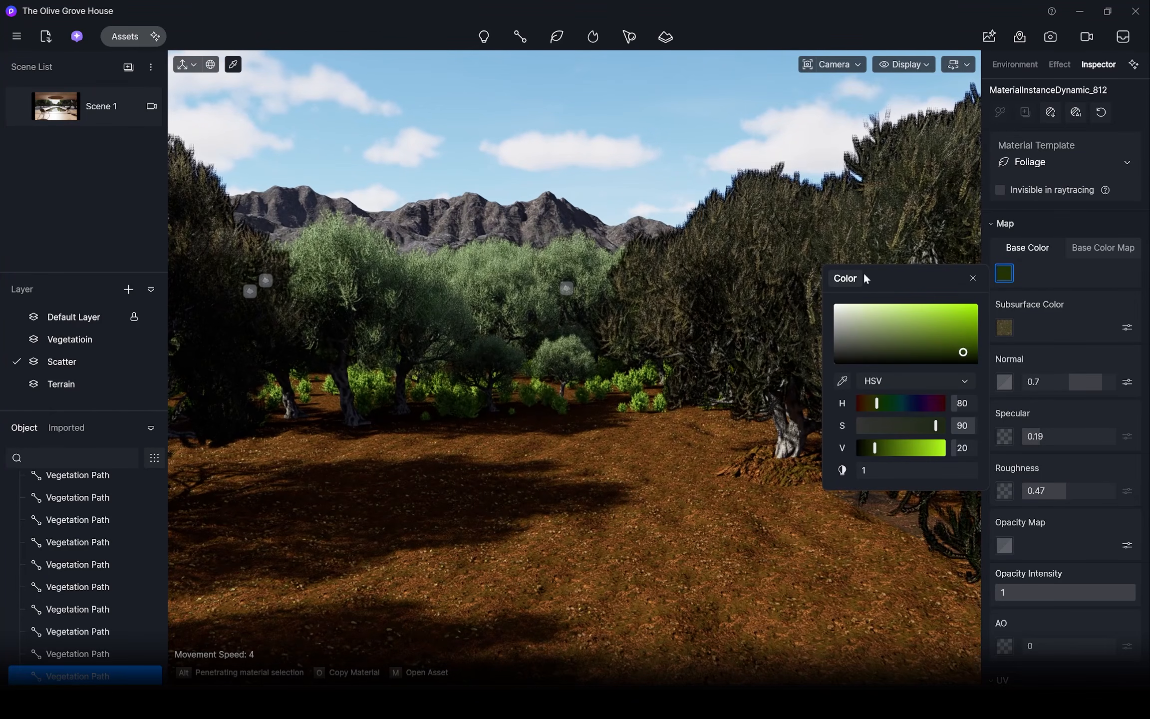
click(1070, 255)
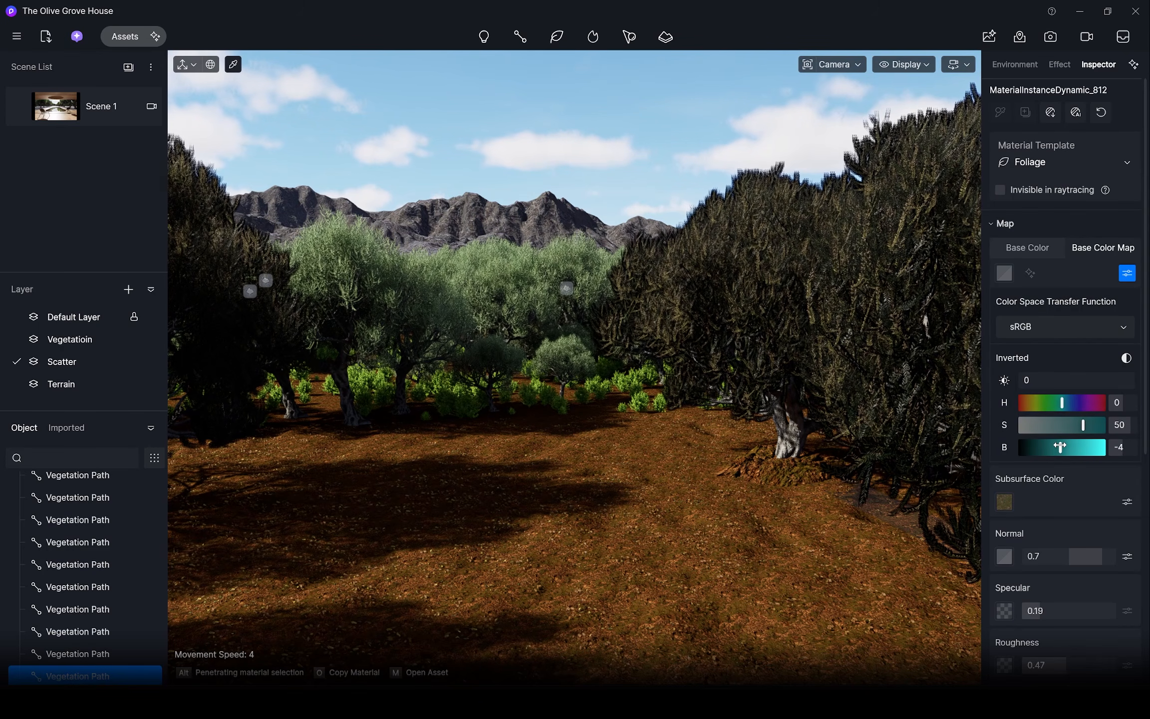
drag(1059, 447, 1059, 447)
right_drag(691, 252, 660, 257)
scroll(657, 255, up, 3)
key(ctrl+s)
right_drag(666, 429, 710, 435)
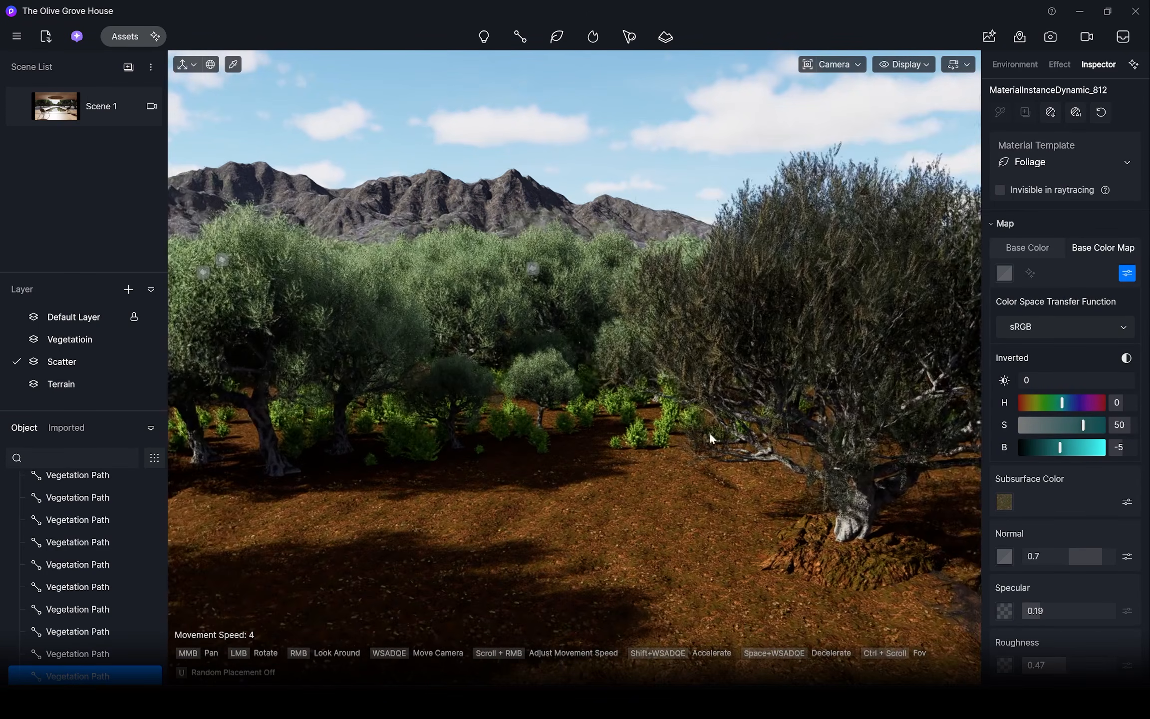
middle_drag(709, 435, 799, 461)
Step: Pick the scattered background olive trees' leaf material, paste the ground map into its Subsurface Color and switch it to a plain Base Color
key(i)
click(852, 339)
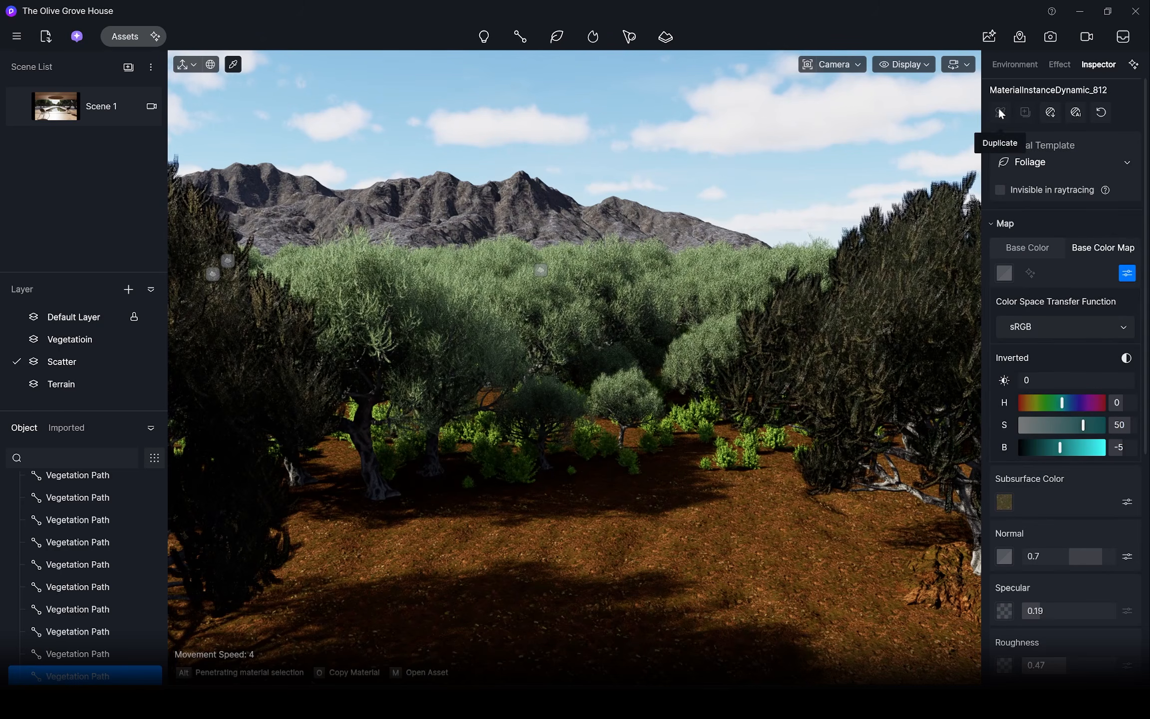
click(701, 326)
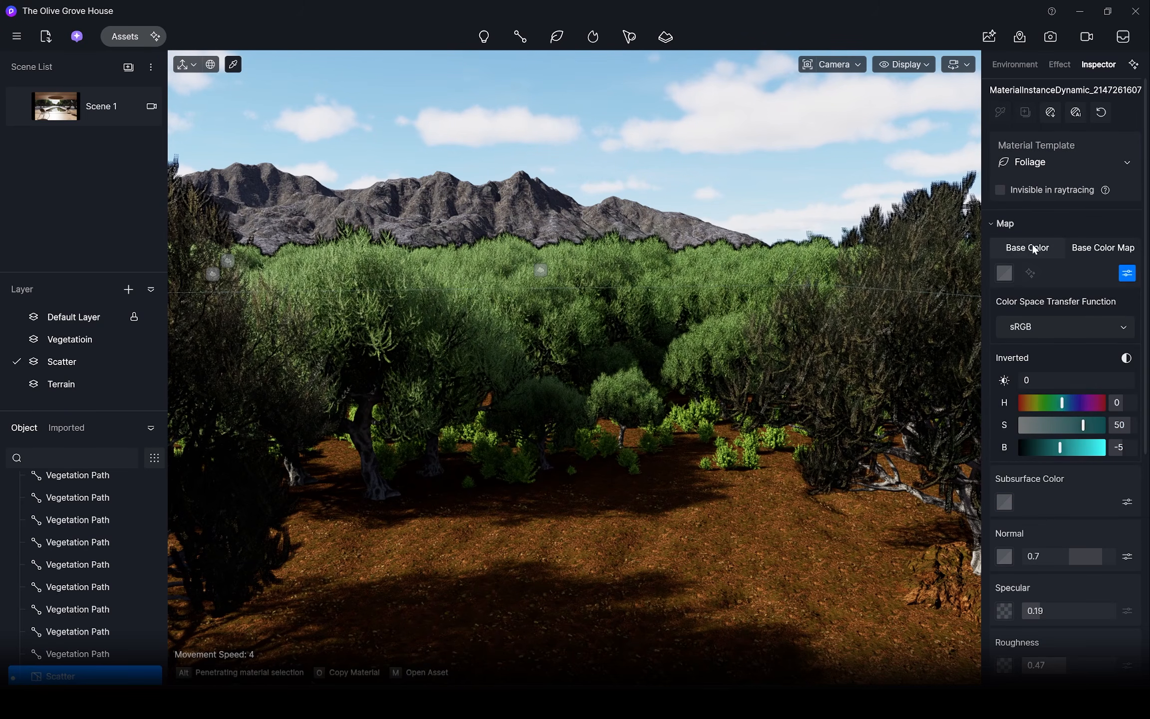
click(1031, 247)
click(1027, 426)
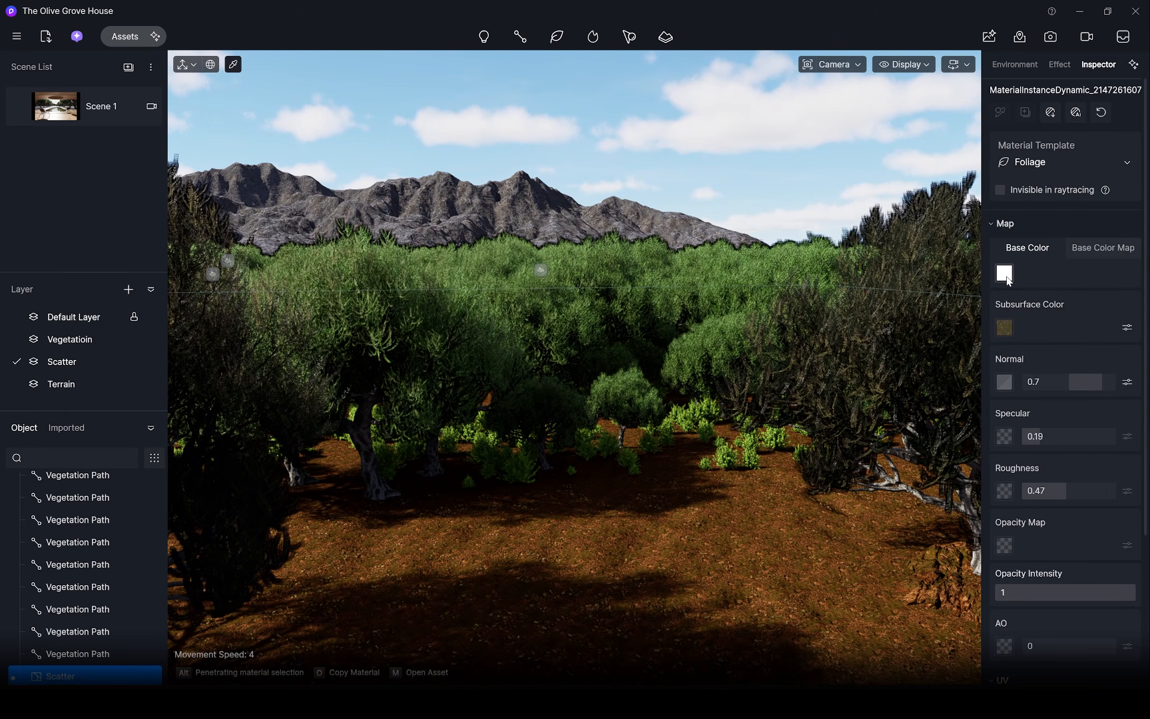
Step: Set the scattered background olive trees' leaf base color to H 80, S 90 and V 20
click(1004, 272)
click(966, 424)
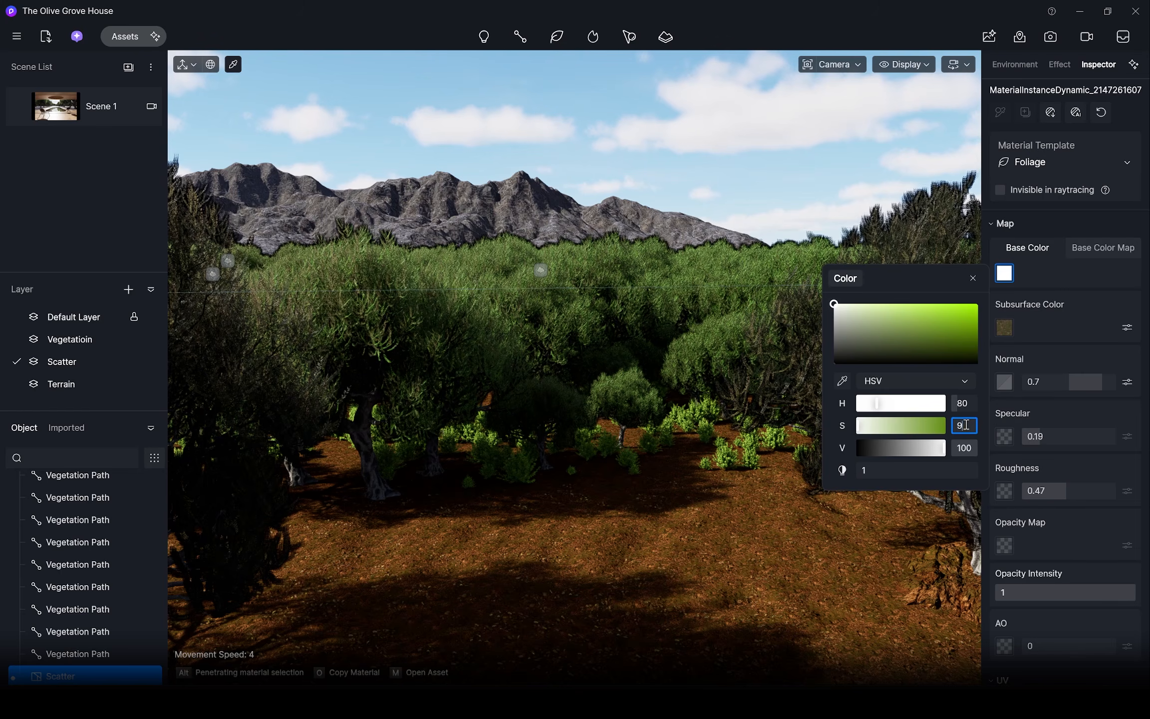
text(20)
key(Return)
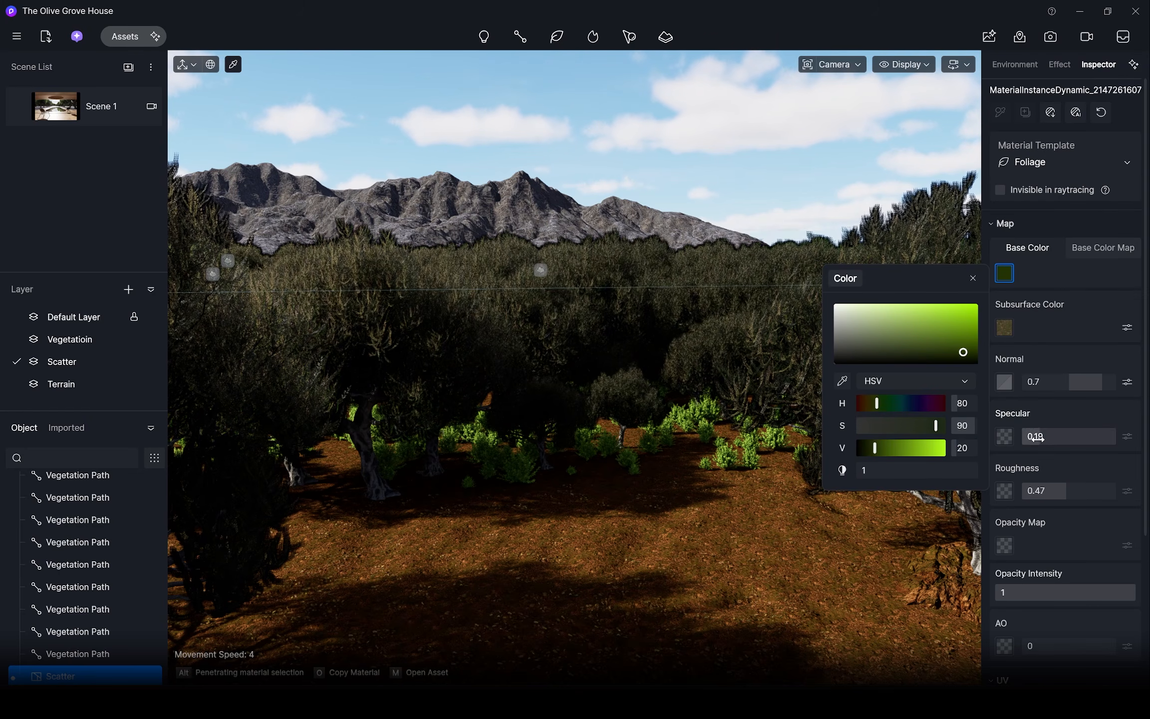
drag(1063, 485, 1095, 483)
drag(1095, 483, 1103, 483)
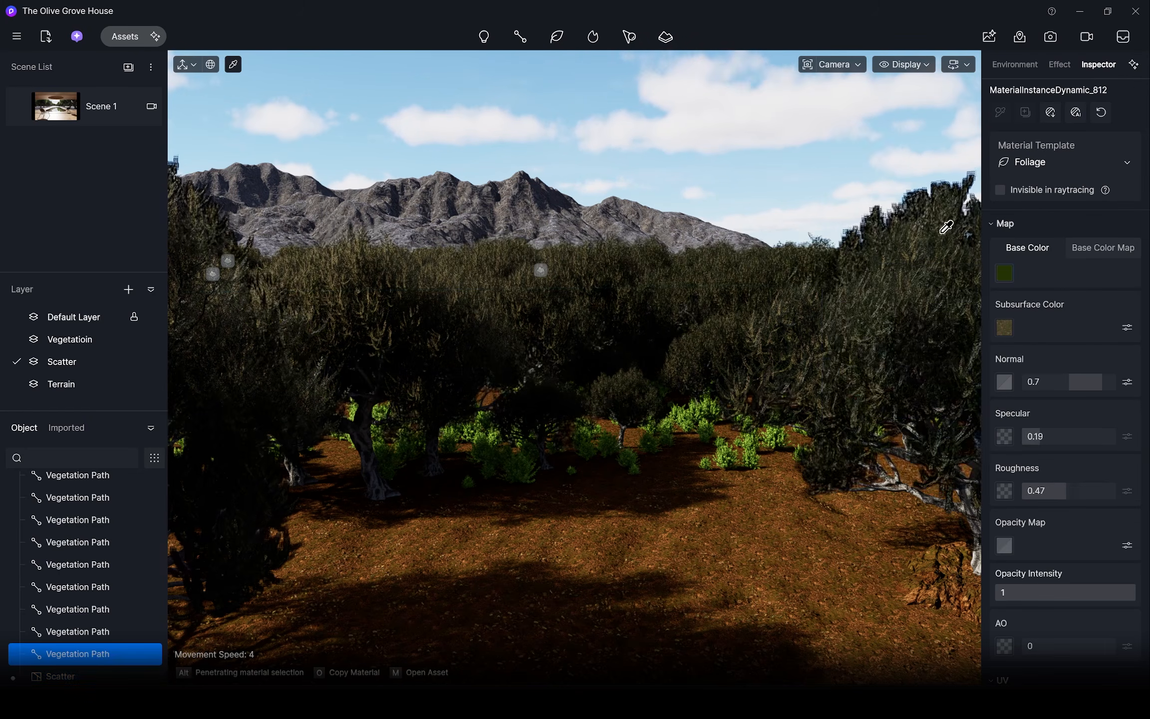
Step: Set the bright green shrubs' foliage base color to H 80, S 90 and V 20
key(Return)
click(1004, 273)
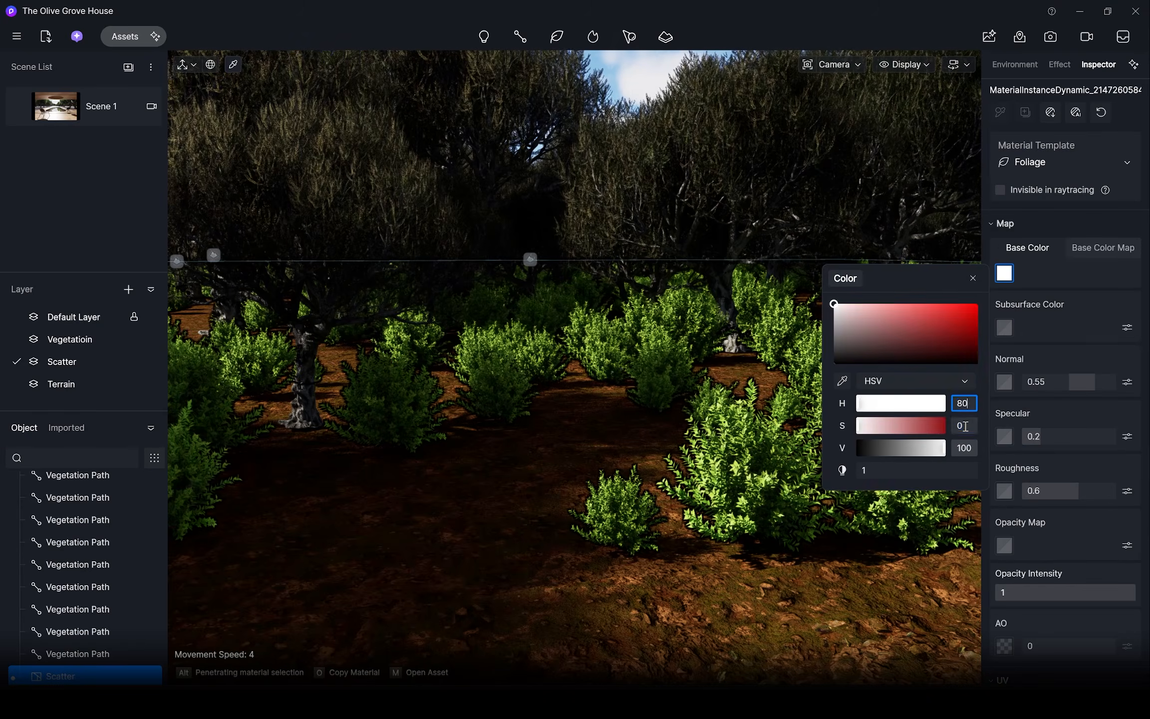
click(965, 426)
text(90)
click(965, 448)
text(20)
key(Return)
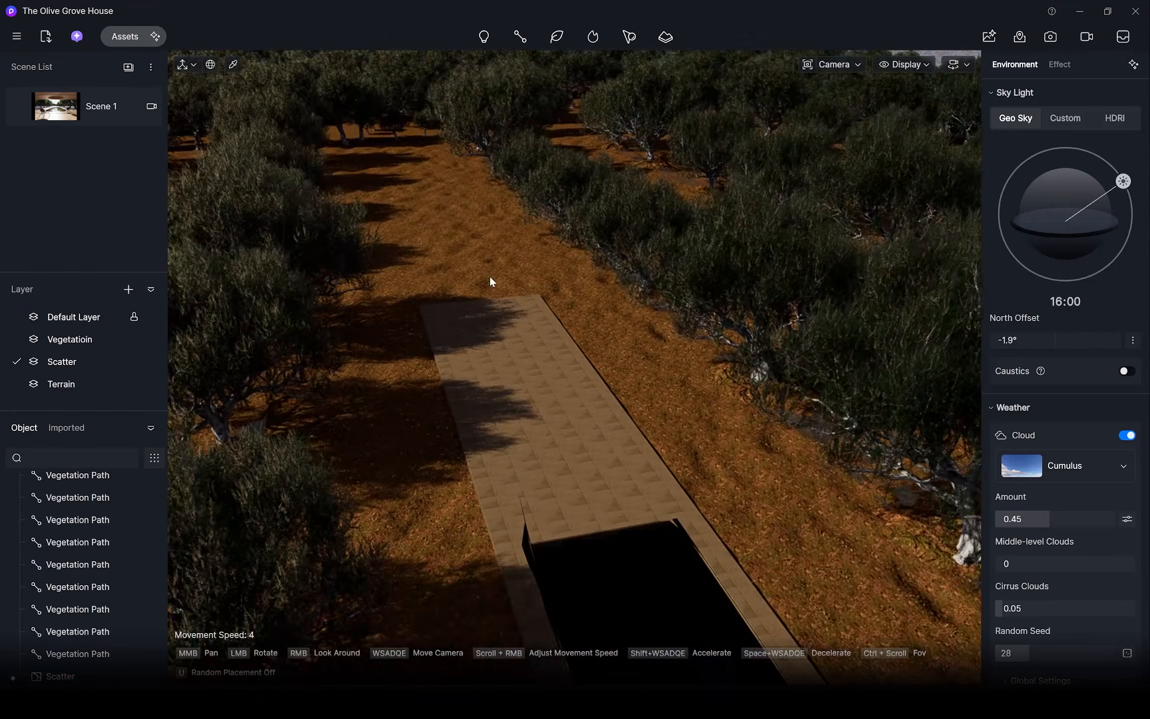
Step: Return to the Scene 1 view and apply the Black Matte Metal material from the asset library to the chair legs
click(100, 106)
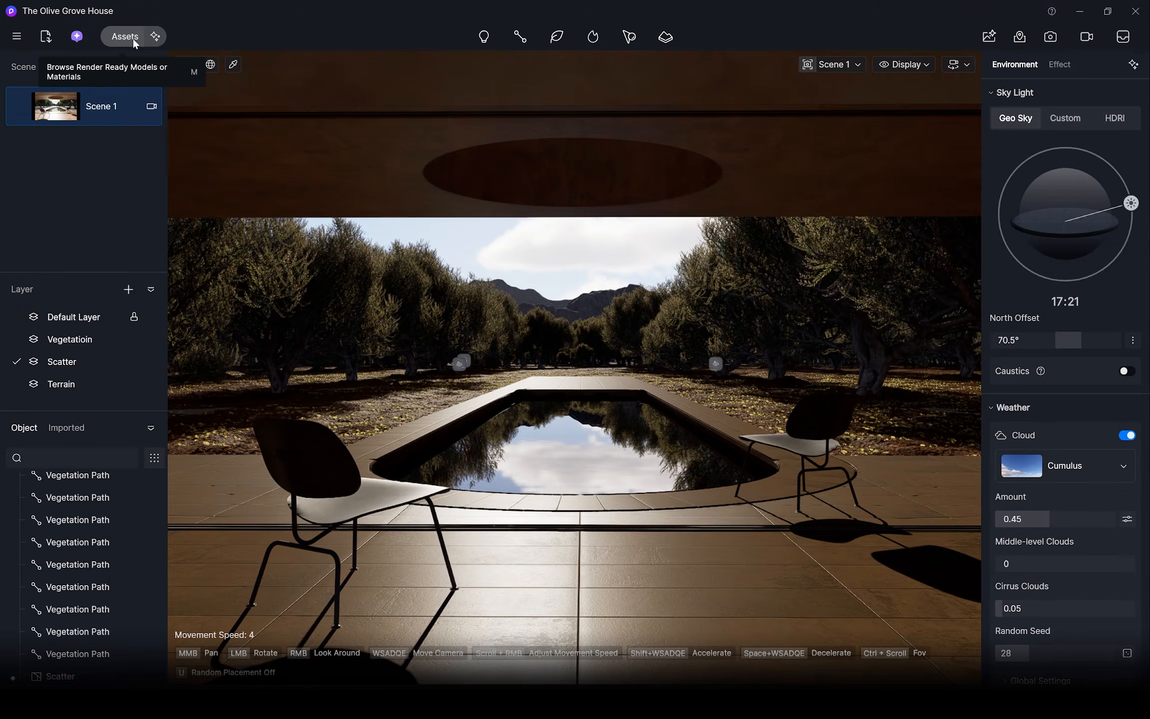
click(132, 38)
click(51, 332)
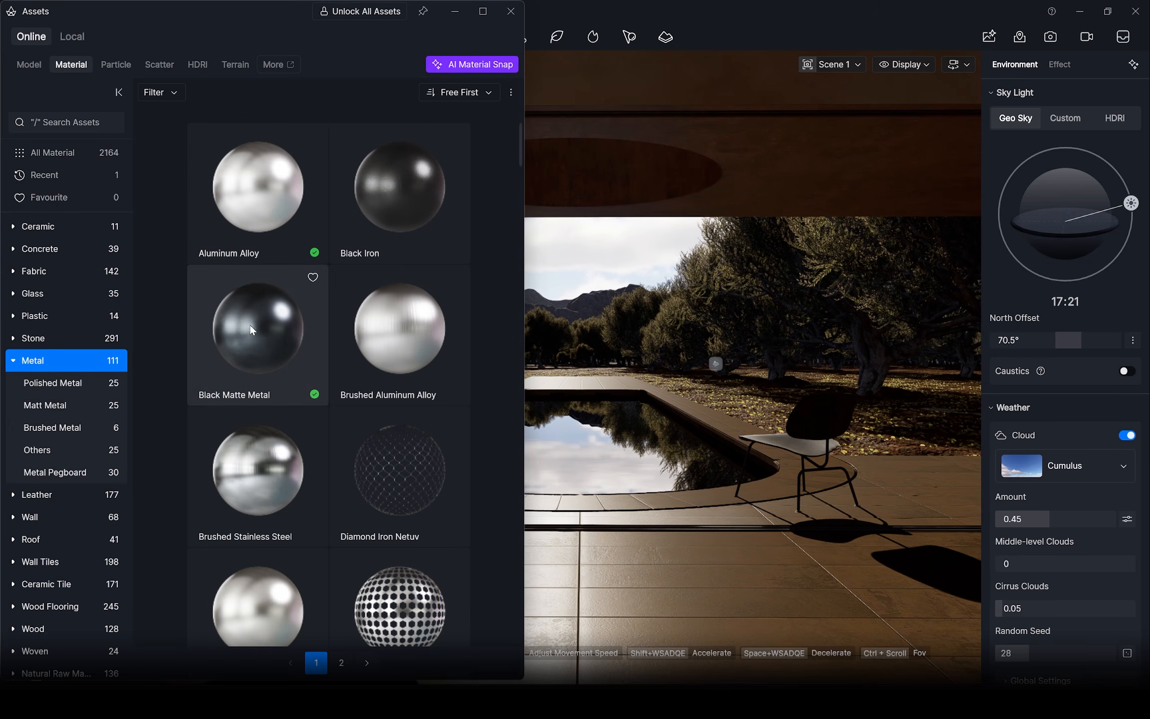
drag(249, 324, 439, 546)
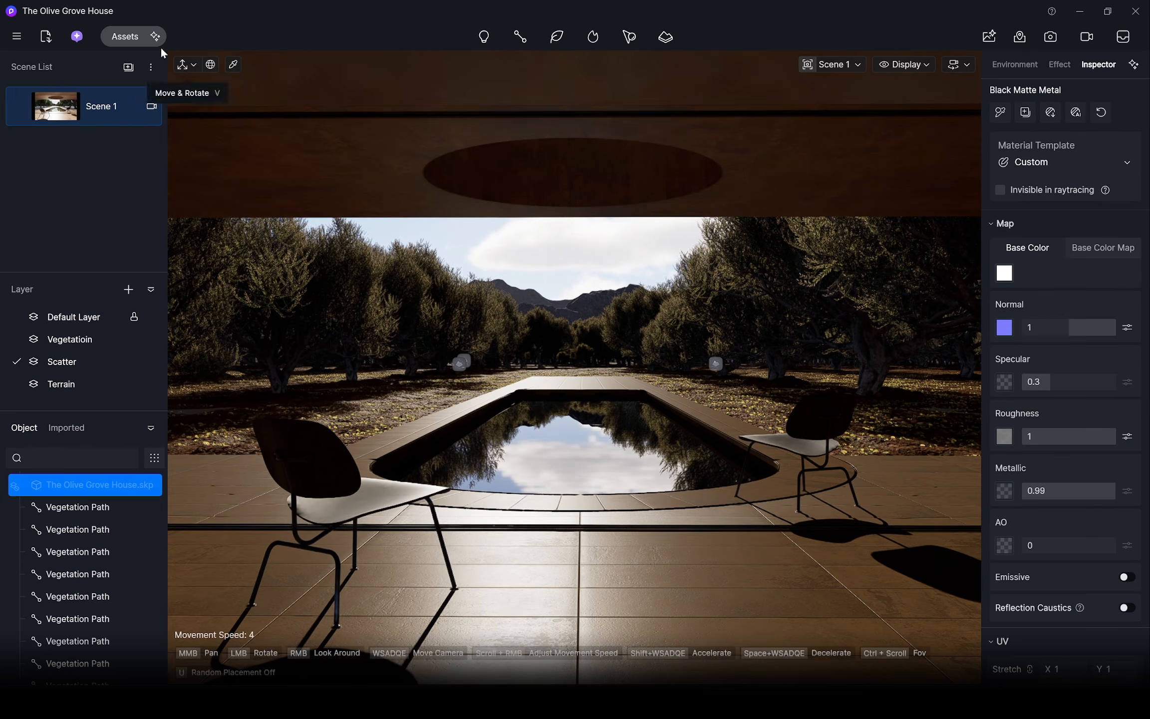
Step: Apply the Dark brown plastic material to the chair seats, dim its base color to V 67 with intensity 2, and raise its specular
click(50, 321)
scroll(313, 454, down, 2)
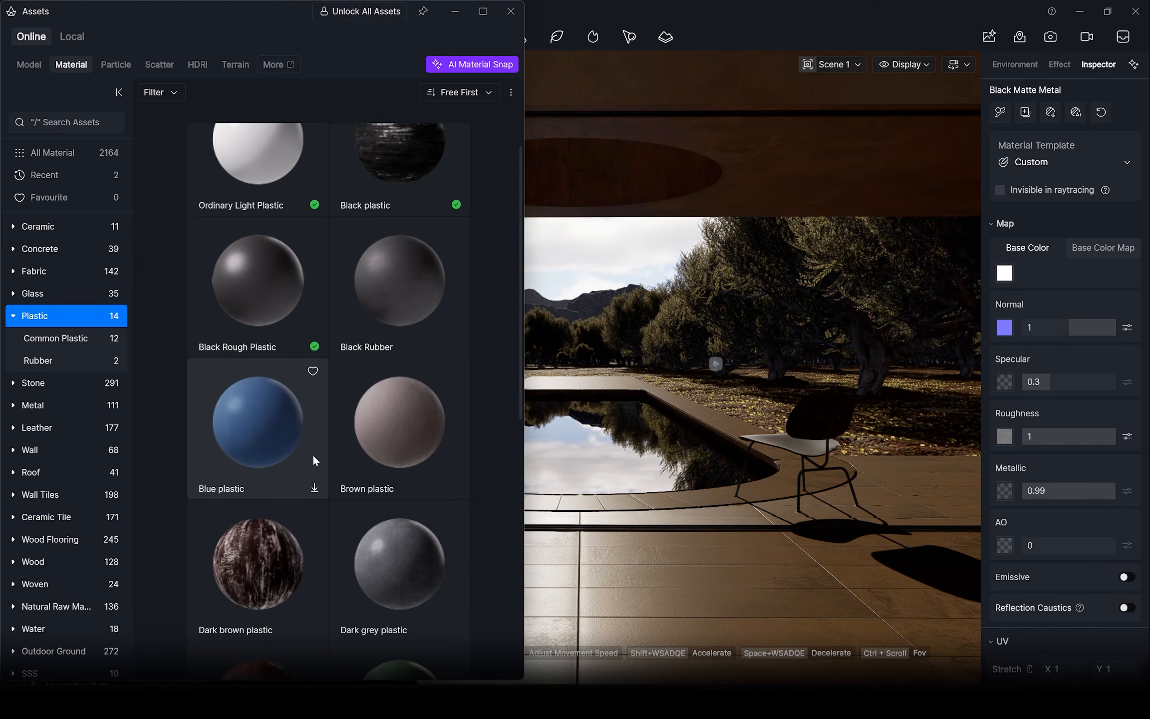
click(255, 534)
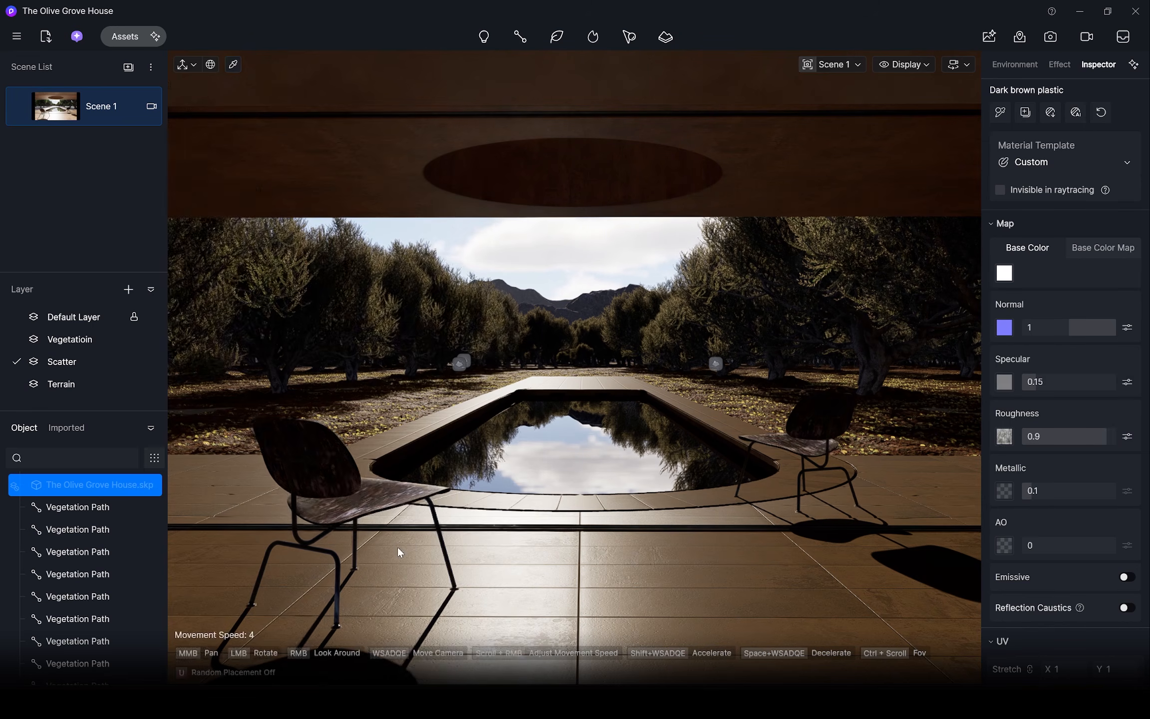
click(1029, 249)
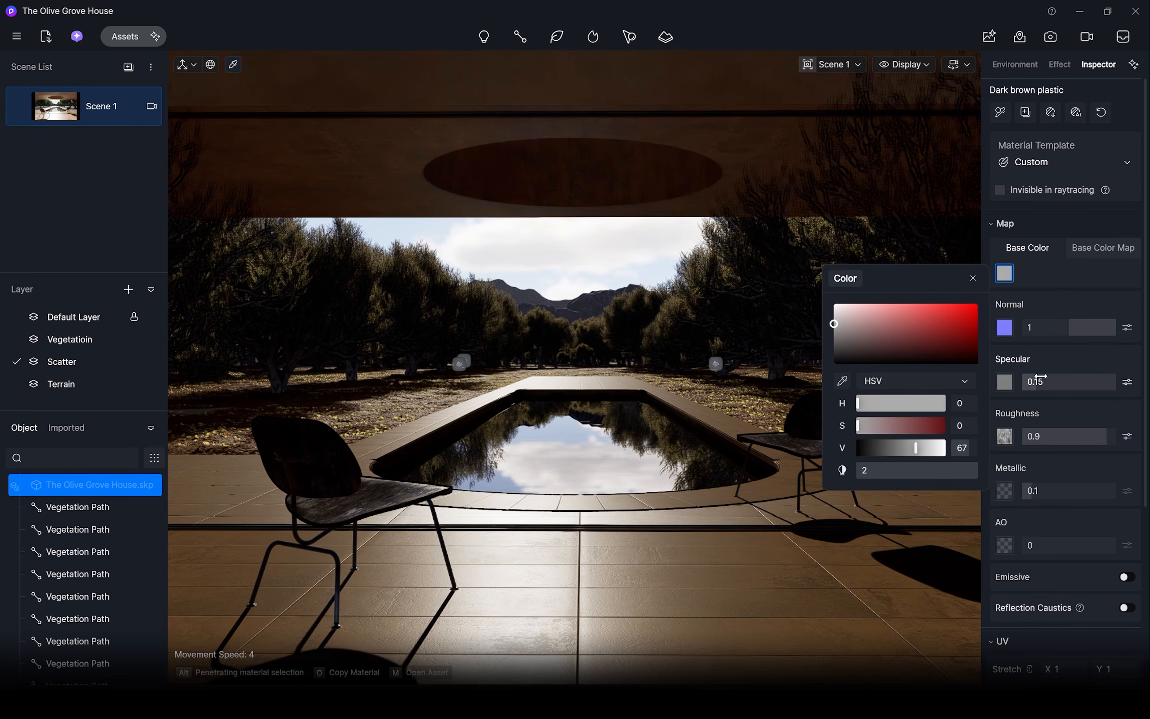
drag(1066, 384, 1147, 385)
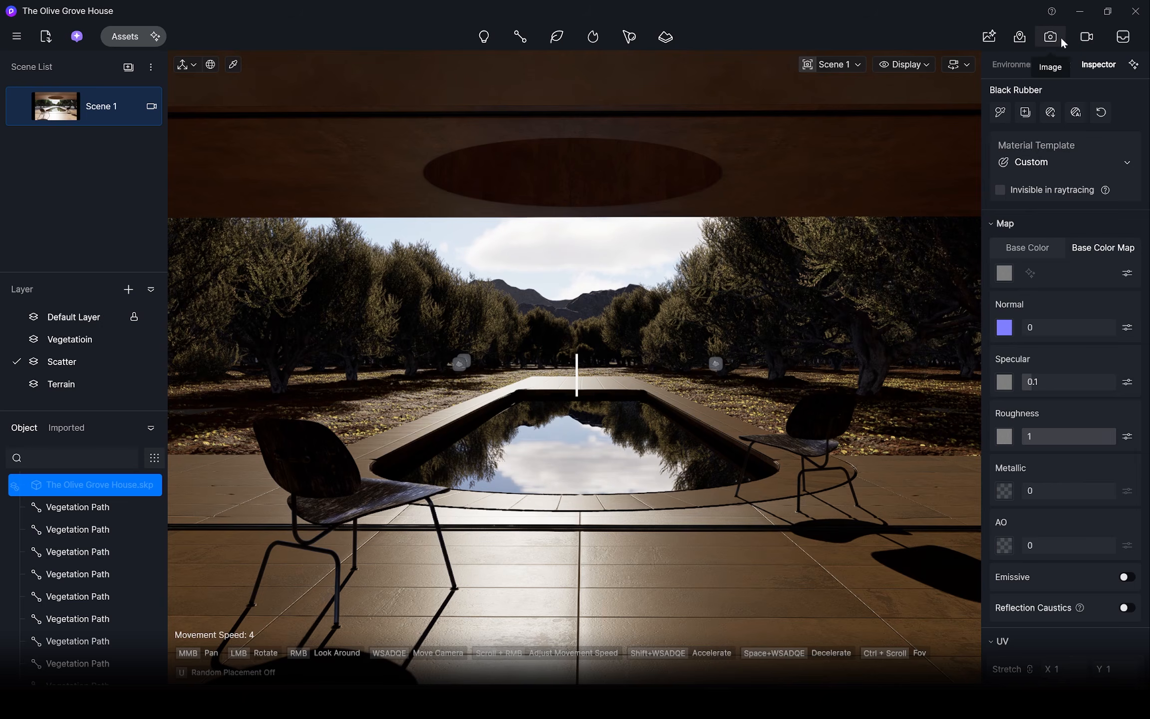
Step: Configure the image render as 16:9 at 4k (3840 x 2160) and update Scene 1
click(1052, 36)
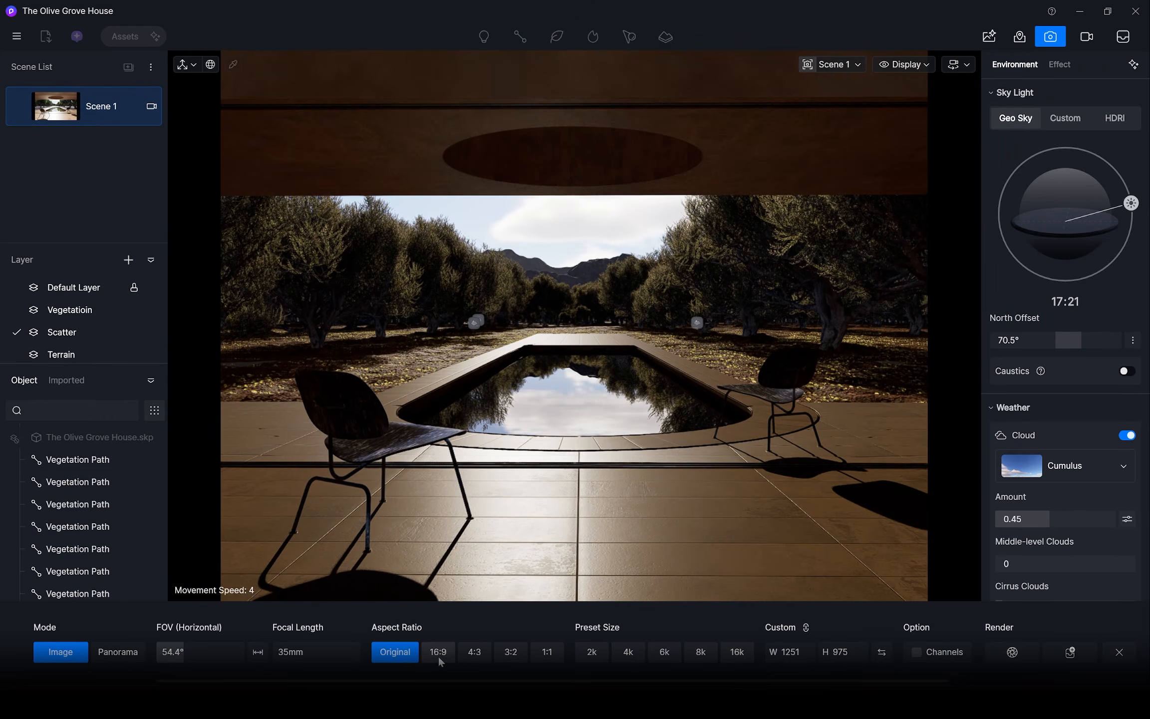
click(439, 658)
click(19, 109)
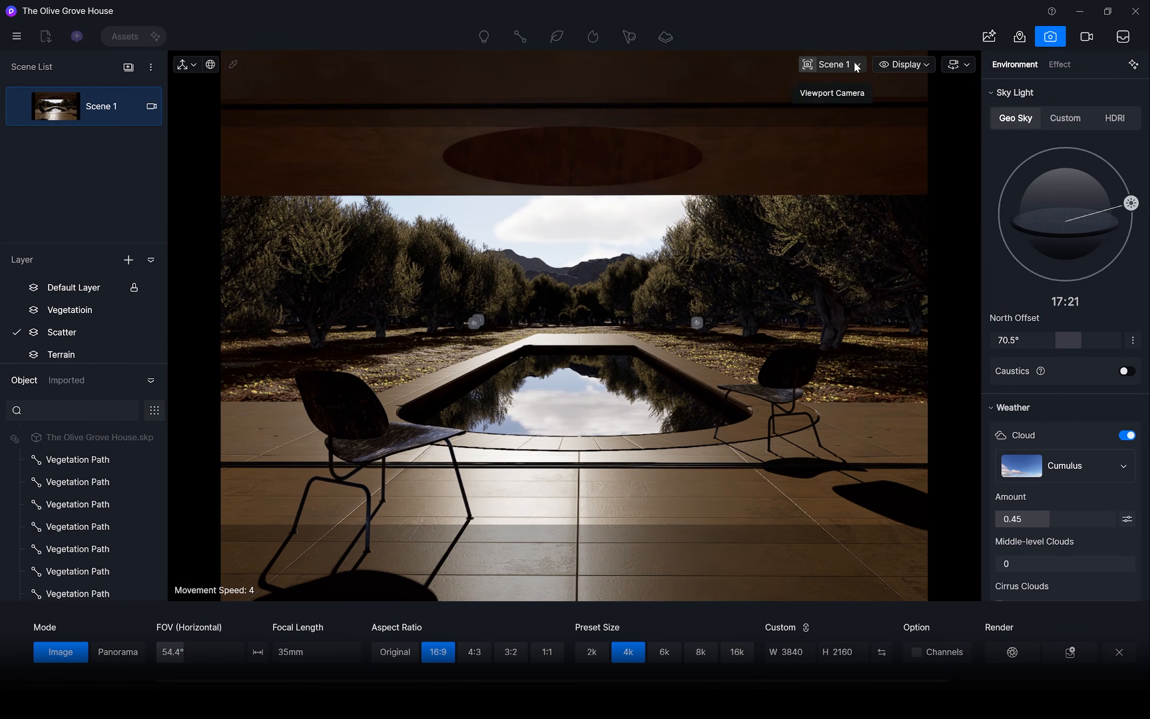
Step: Switch the sky light to the Sunset 06 HDRI and set its Skylight intensity to 0.6
click(1114, 118)
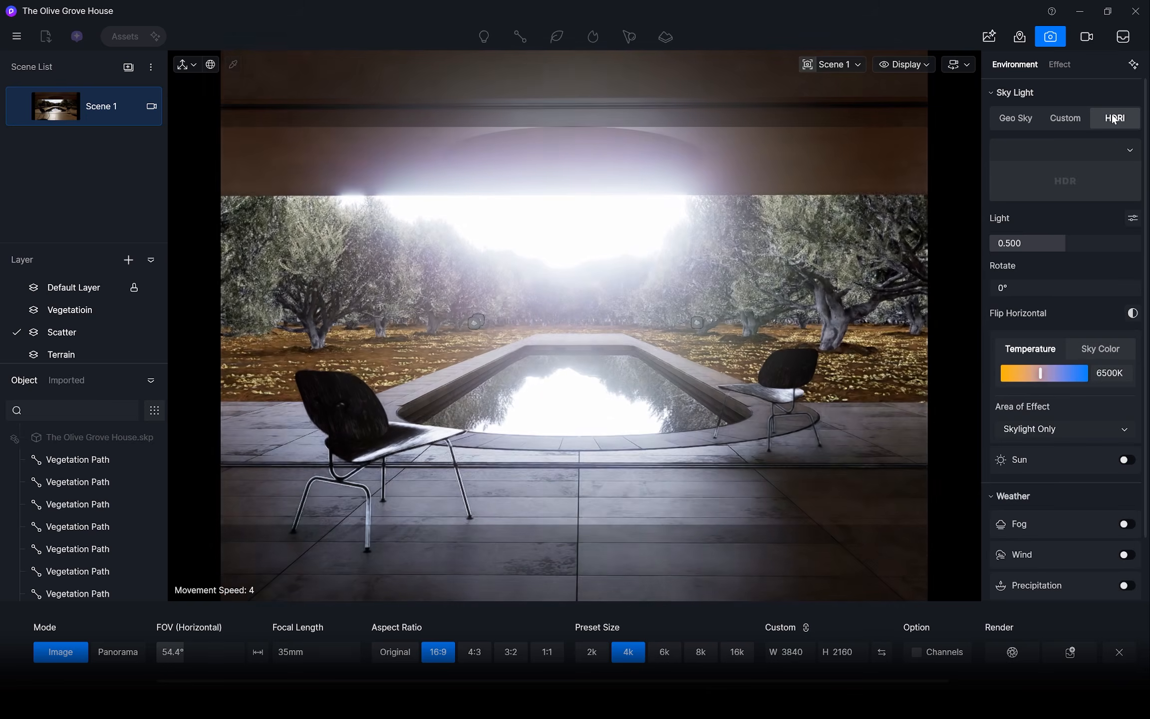
click(1065, 181)
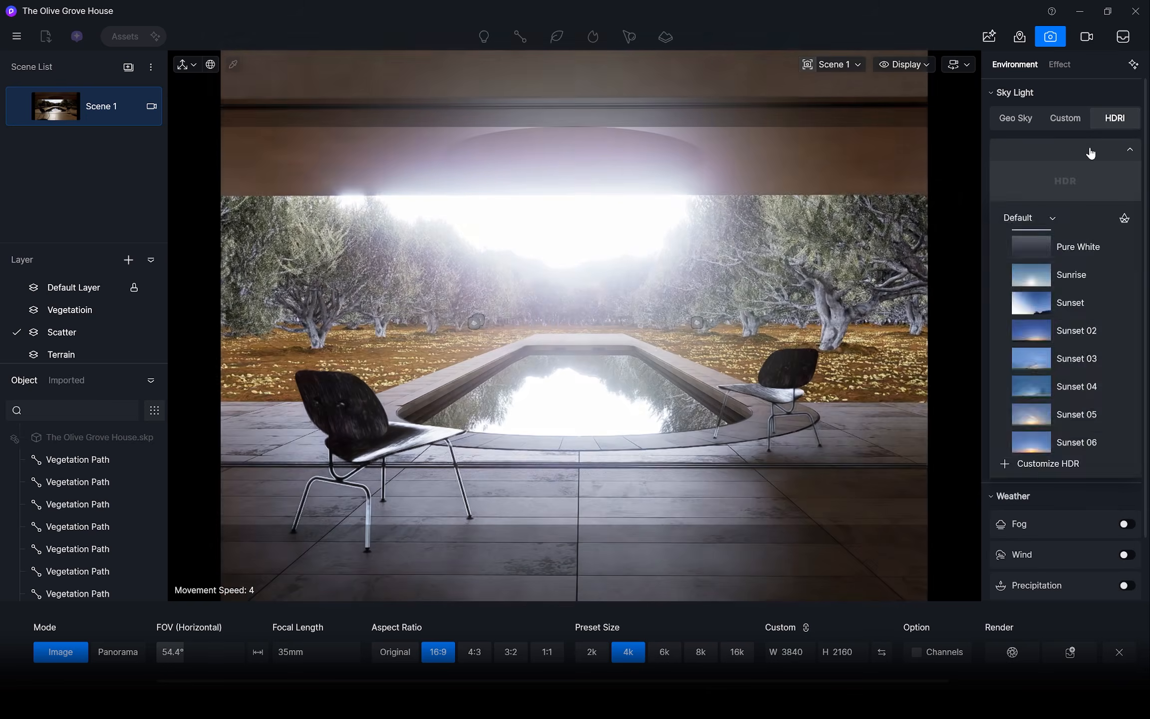
click(1064, 444)
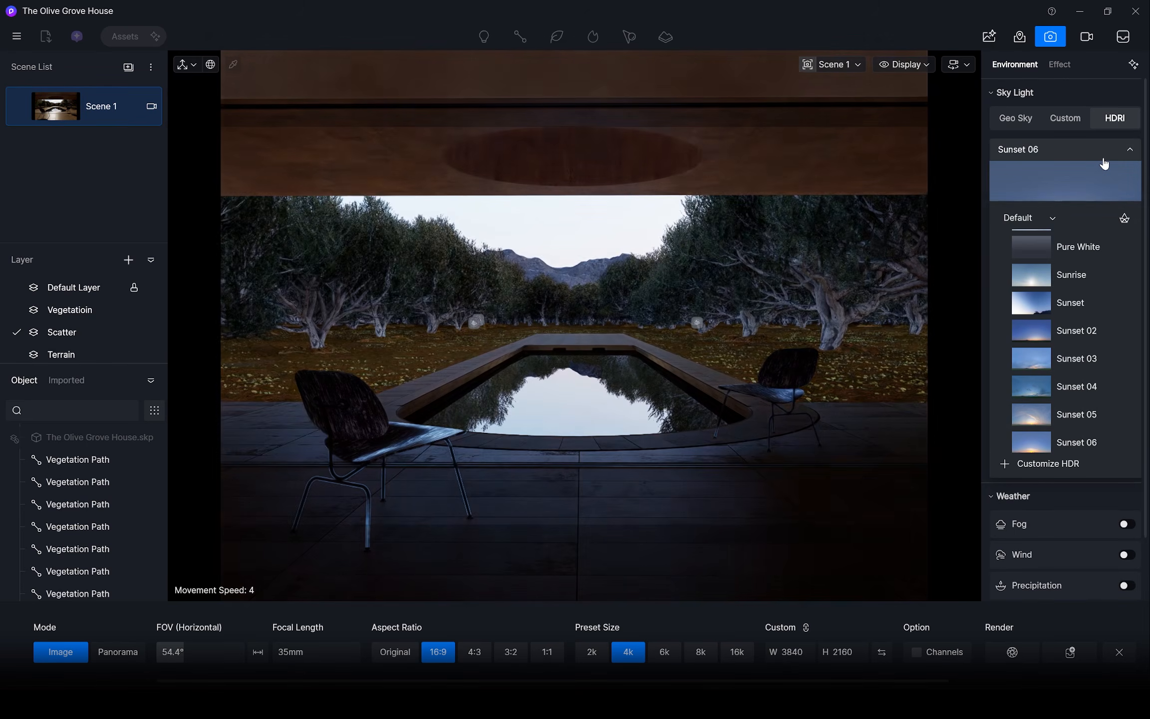
click(1104, 166)
click(1132, 218)
drag(1067, 272, 1080, 272)
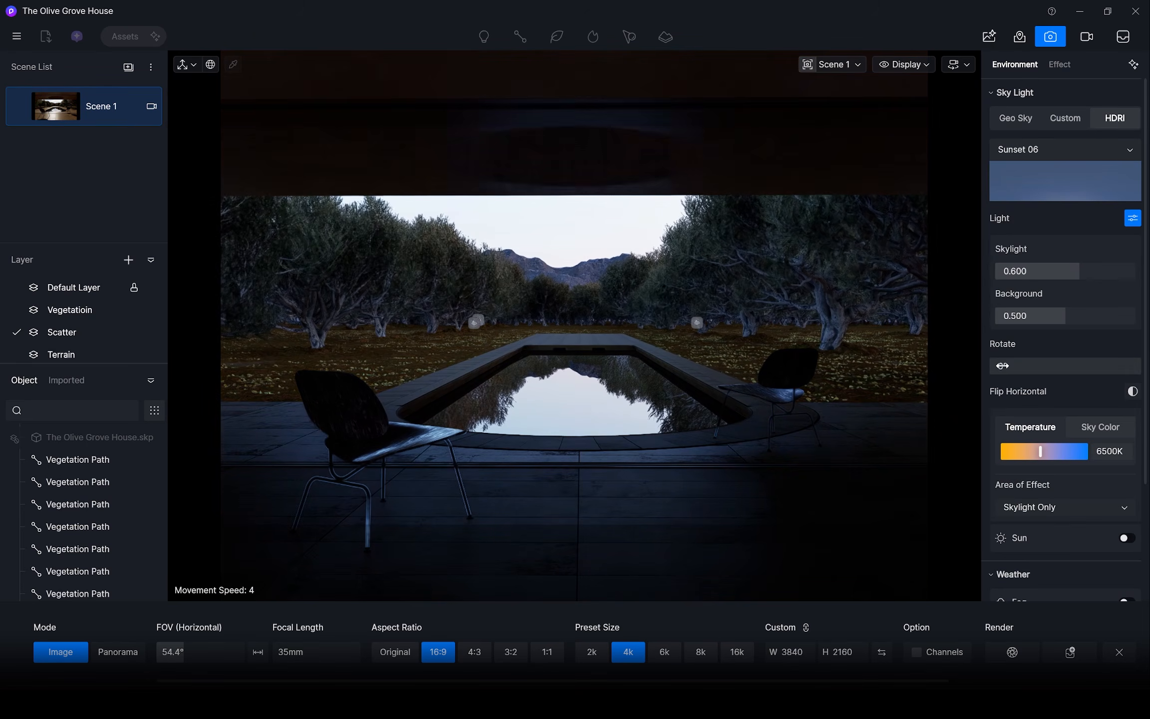
Step: Rotate the Sunset 06 HDRI to 88° and set the post-processing bloom to 0
drag(1003, 366, 1028, 363)
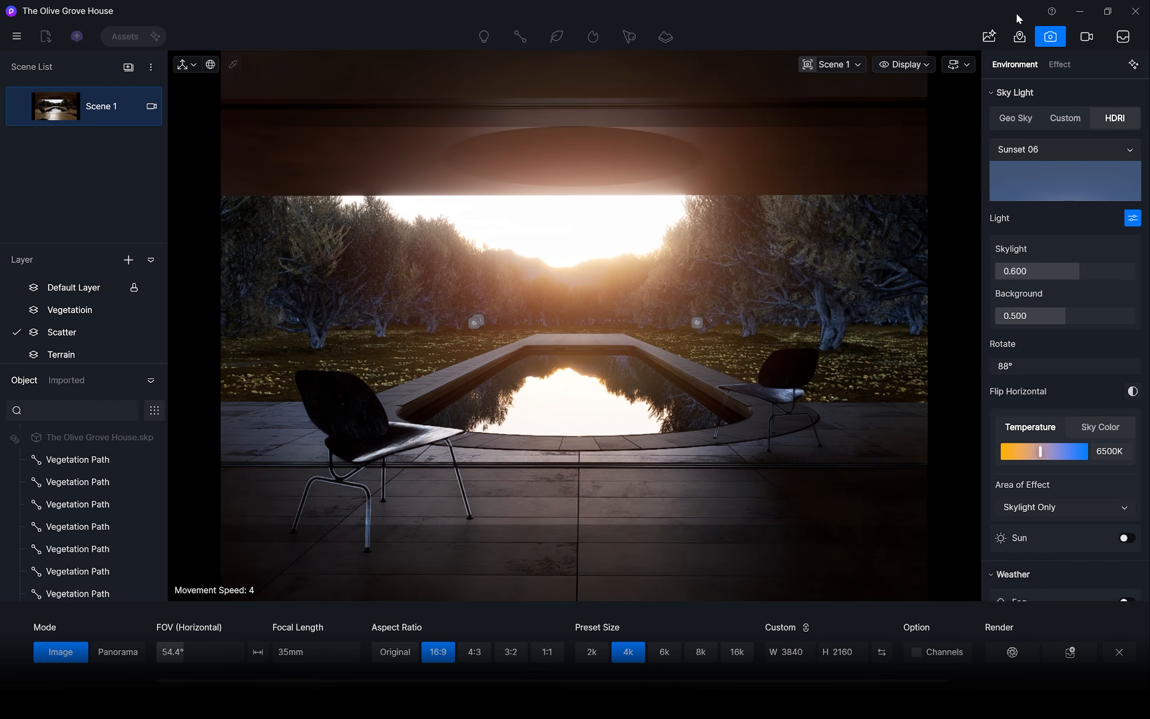
click(1059, 64)
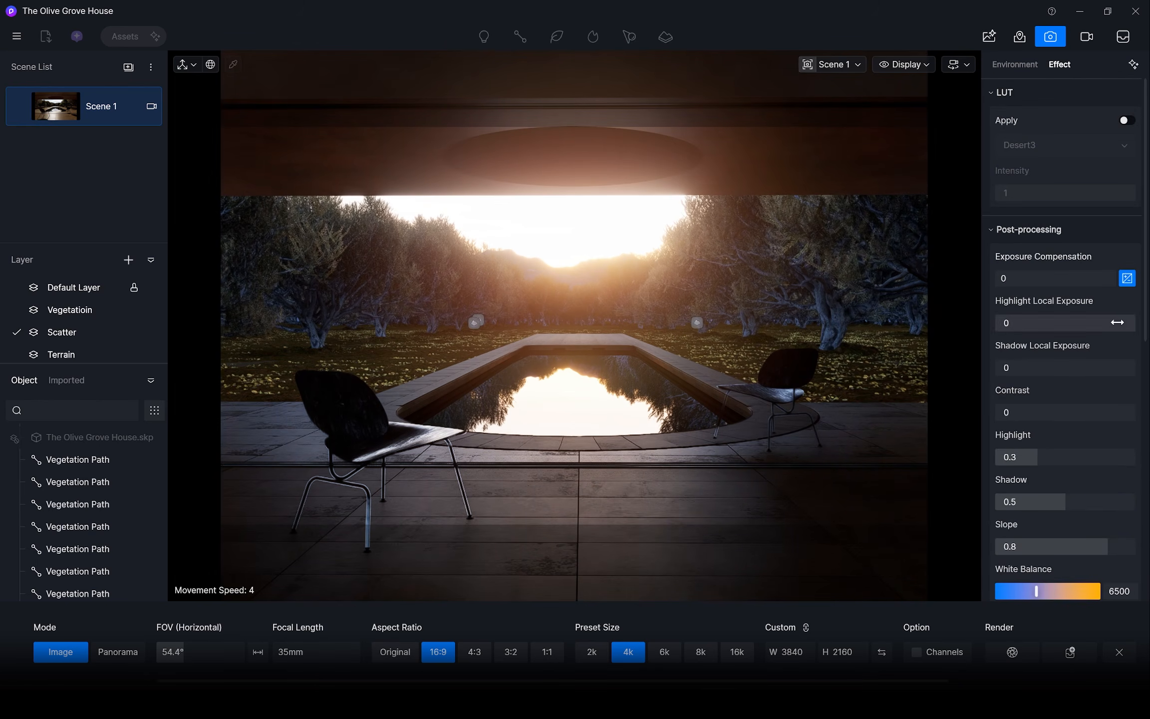
drag(1145, 304, 1136, 454)
drag(1012, 379, 989, 378)
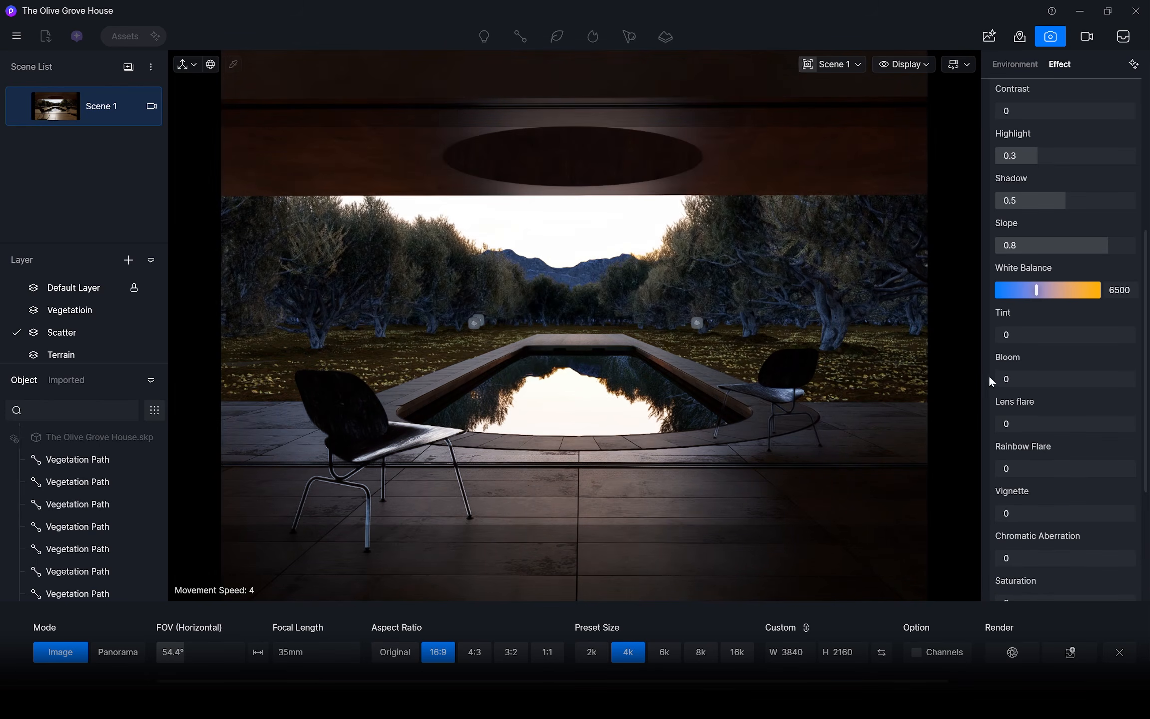
Step: Set the sky light's color temperature to 2000K and its area of effect to All
click(1015, 64)
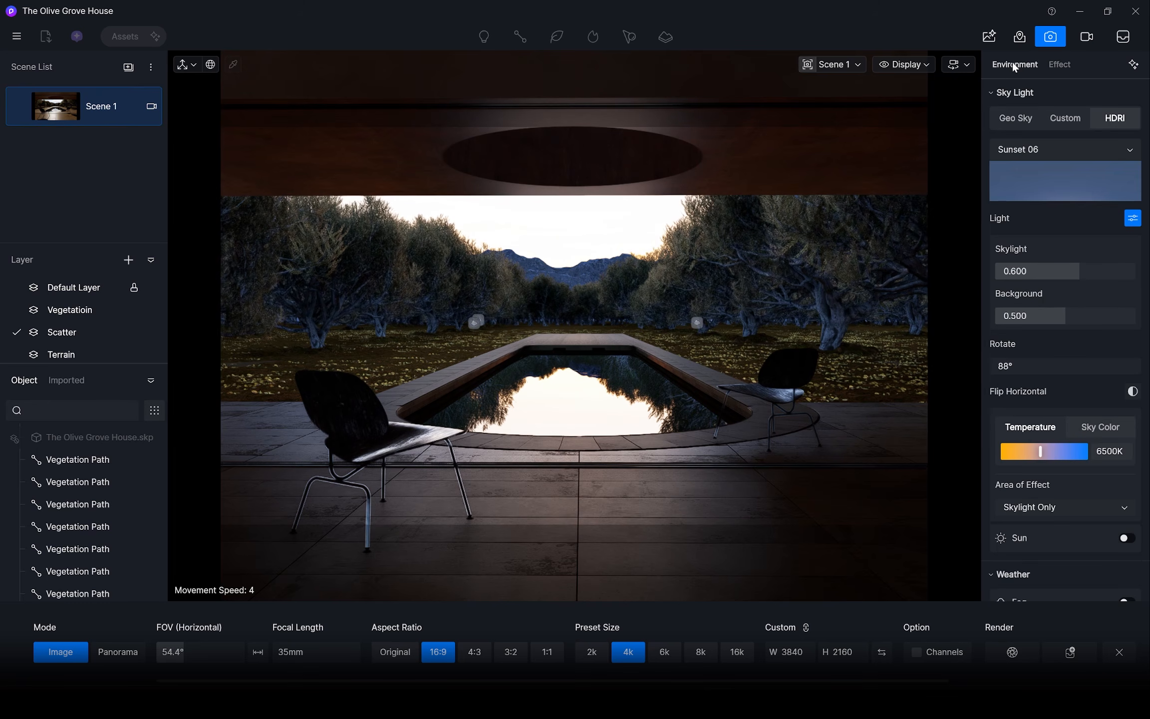
drag(1146, 330, 1147, 412)
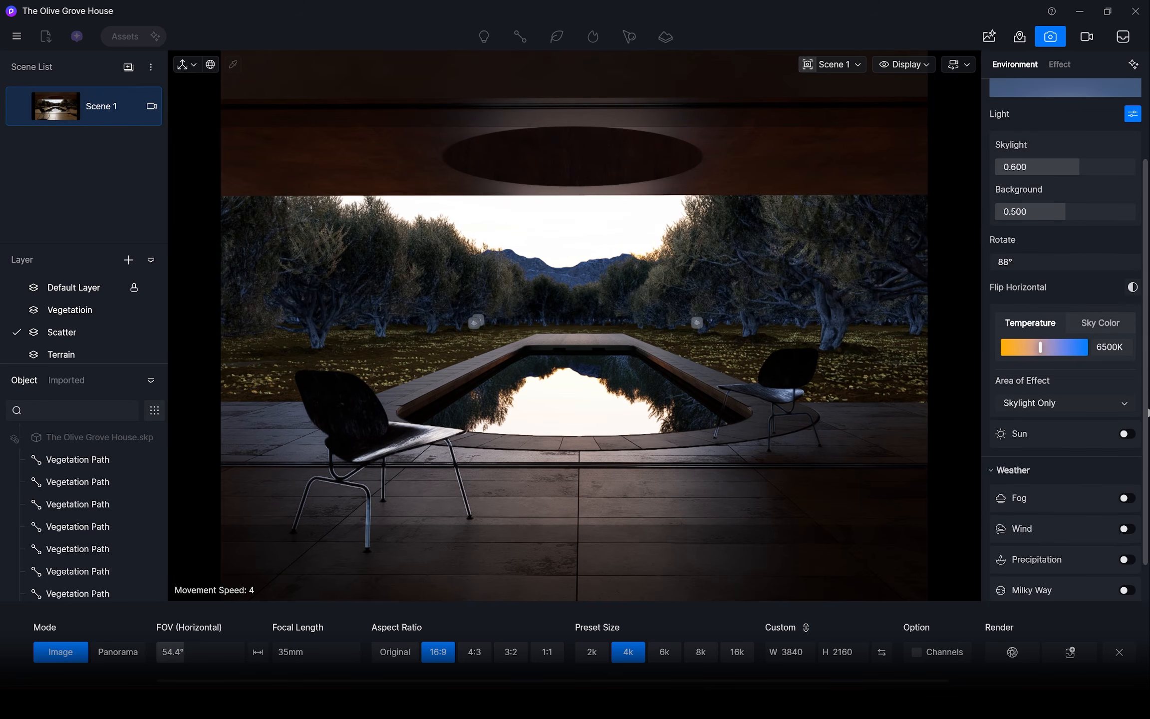
drag(1038, 347, 1002, 350)
click(1055, 404)
click(1043, 425)
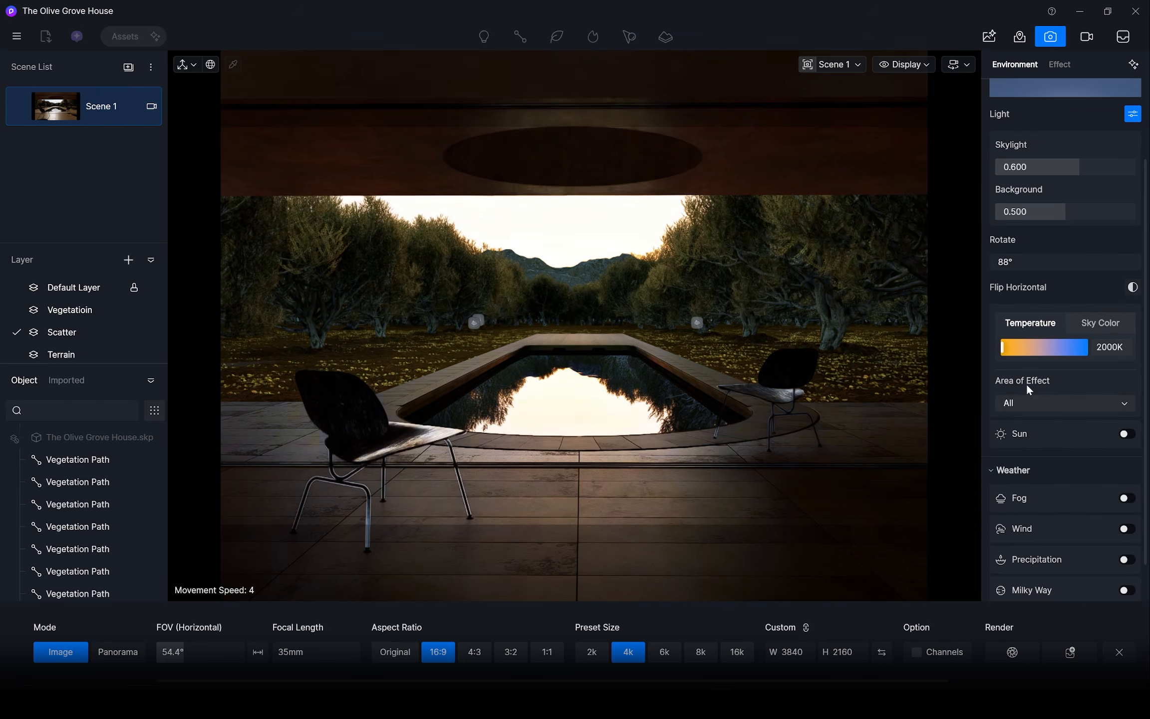
Step: Enable the sun and set its sunlight intensity to 0.2
drag(1146, 373, 1146, 415)
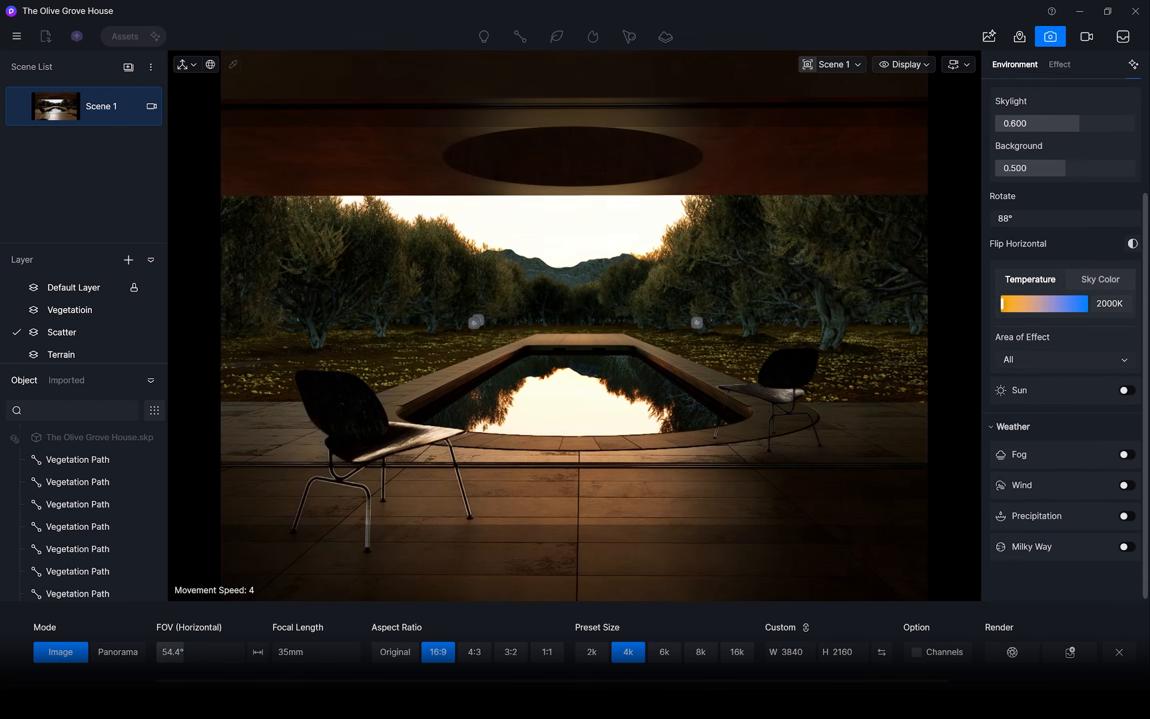
click(1125, 388)
scroll(1073, 349, down, 3)
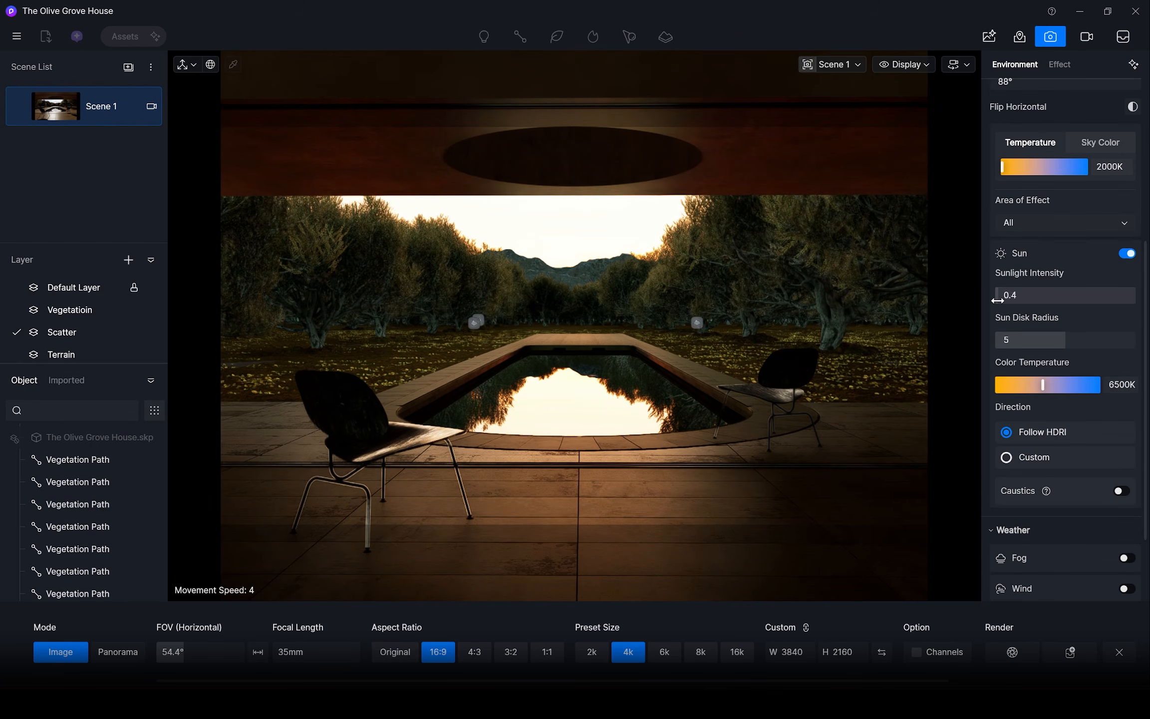
drag(997, 300, 991, 300)
Step: Give the sun a custom direction with altitude 17.9 and azimuth 328.9, and enable caustics
click(1006, 457)
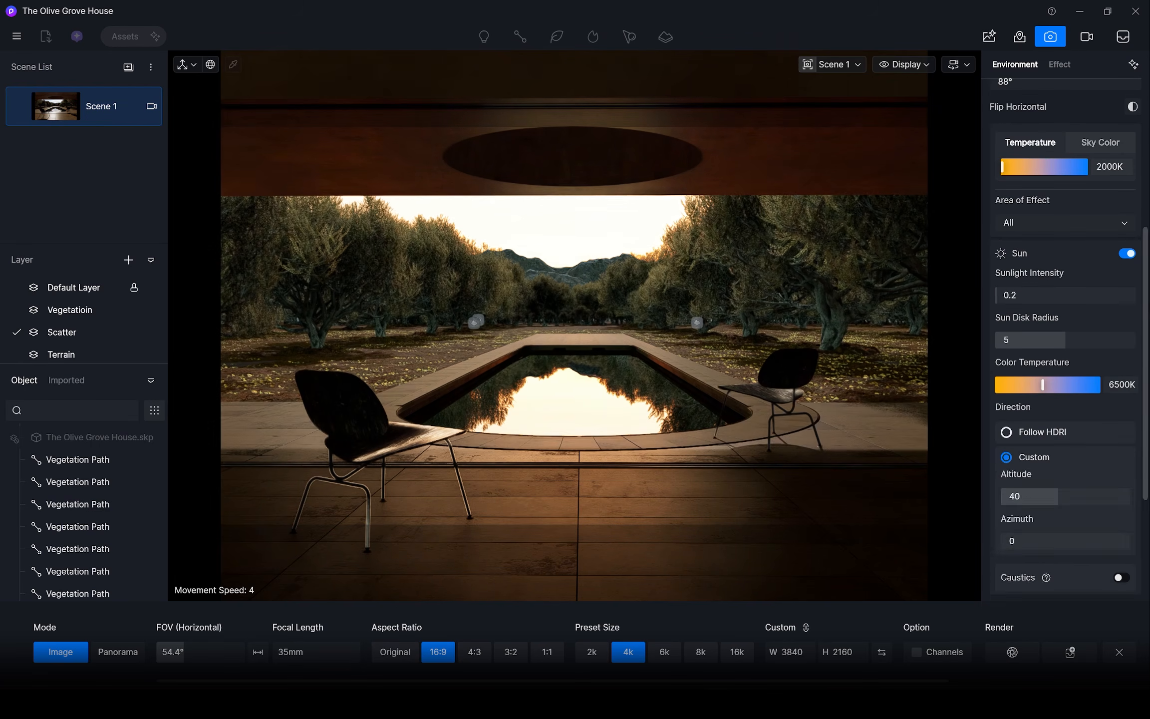
scroll(1063, 349, down, 3)
drag(1053, 355, 1023, 355)
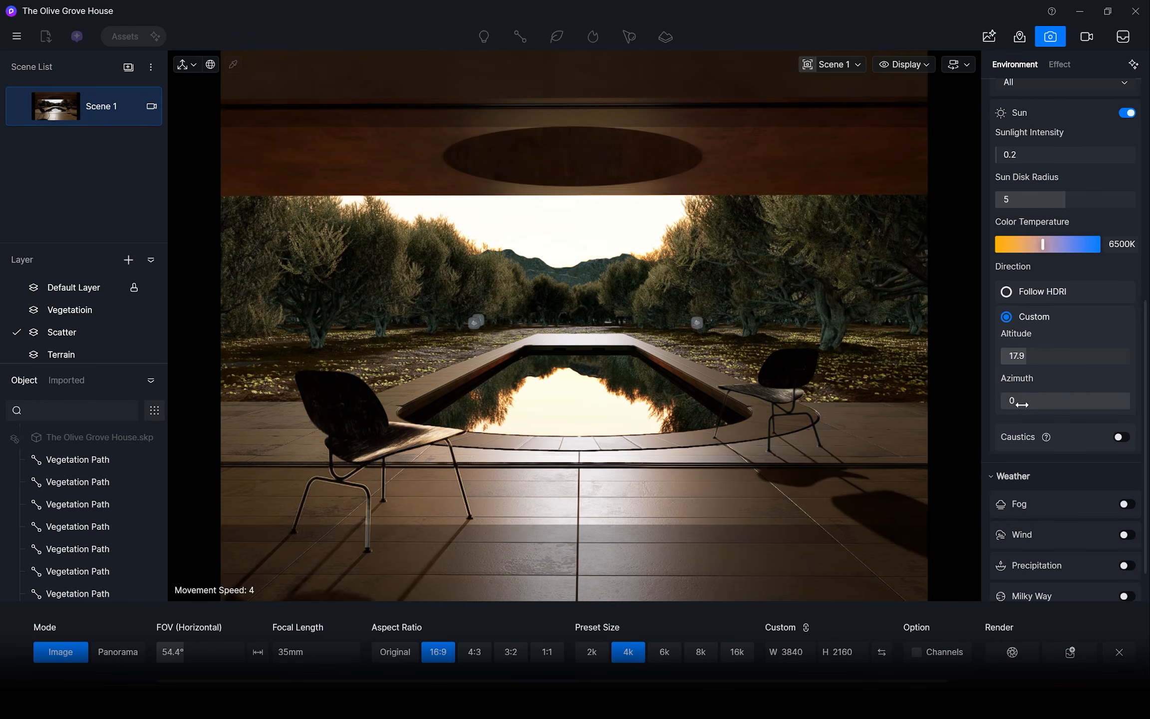
drag(1021, 404, 1143, 412)
scroll(1123, 424, down, 1)
click(1121, 385)
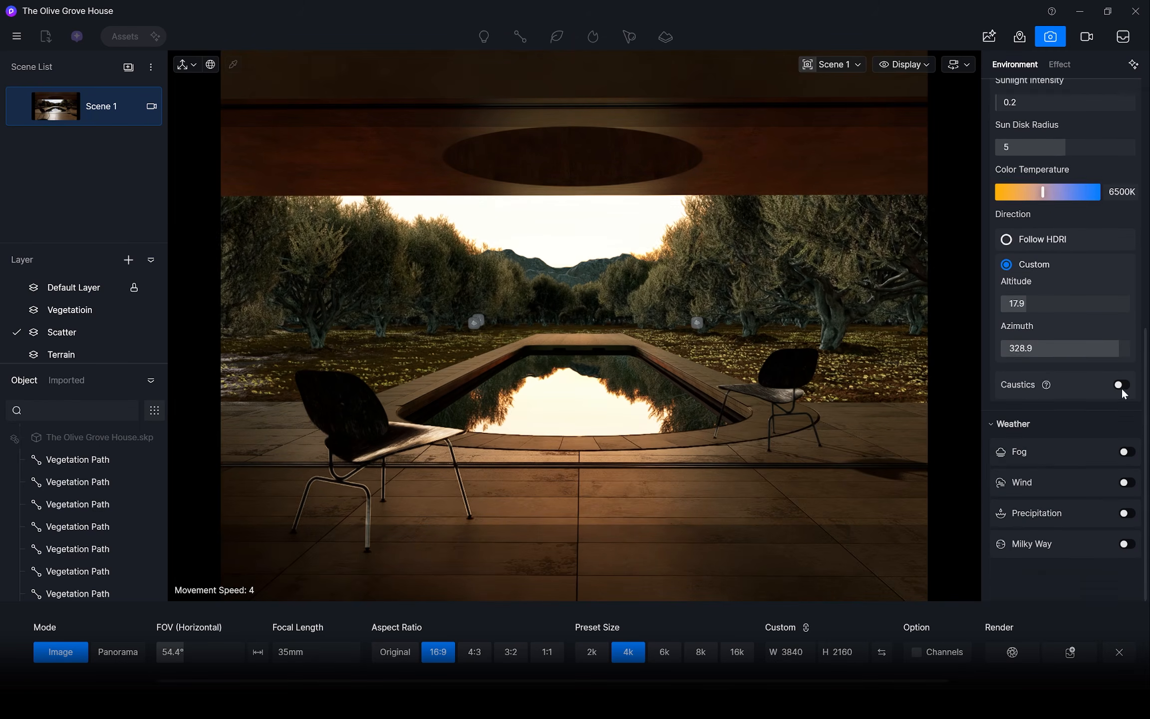
Step: Enable fog in the weather settings and set its density to 0.41
scroll(1123, 399, down, 2)
click(1125, 453)
scroll(1128, 439, down, 1)
scroll(1140, 449, down, 3)
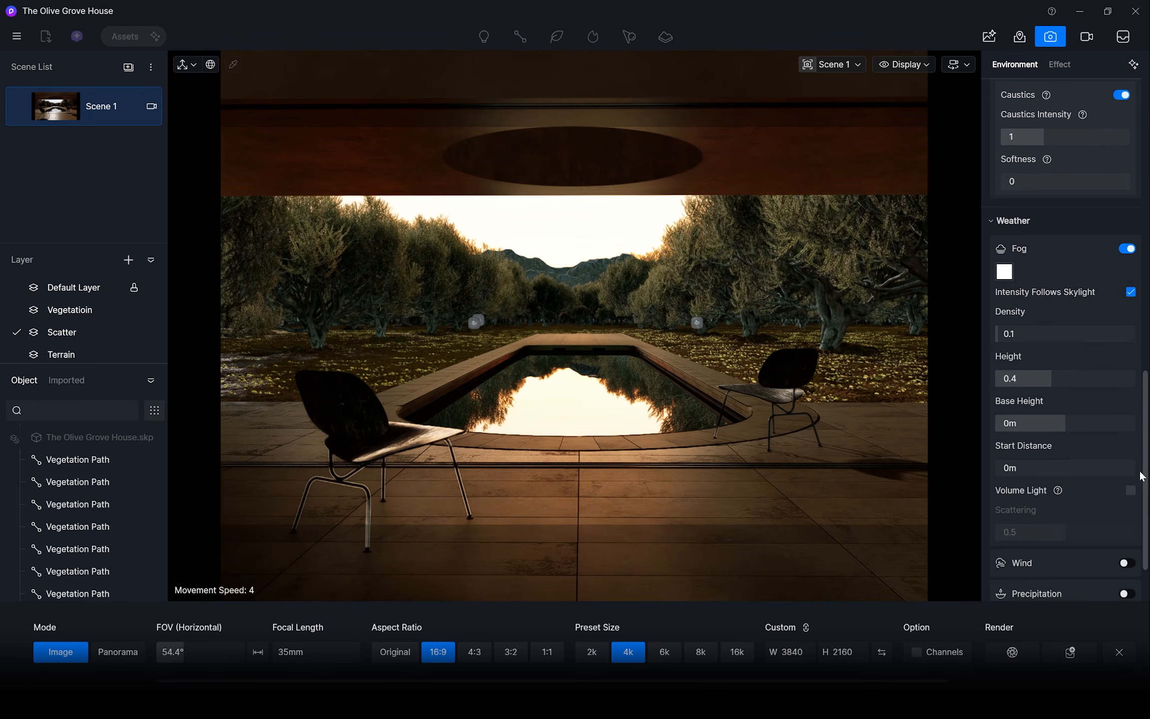
drag(1043, 334, 1007, 335)
click(1008, 336)
Step: Color the fog dark orange with HSV values 35, 93 and 55
click(1004, 272)
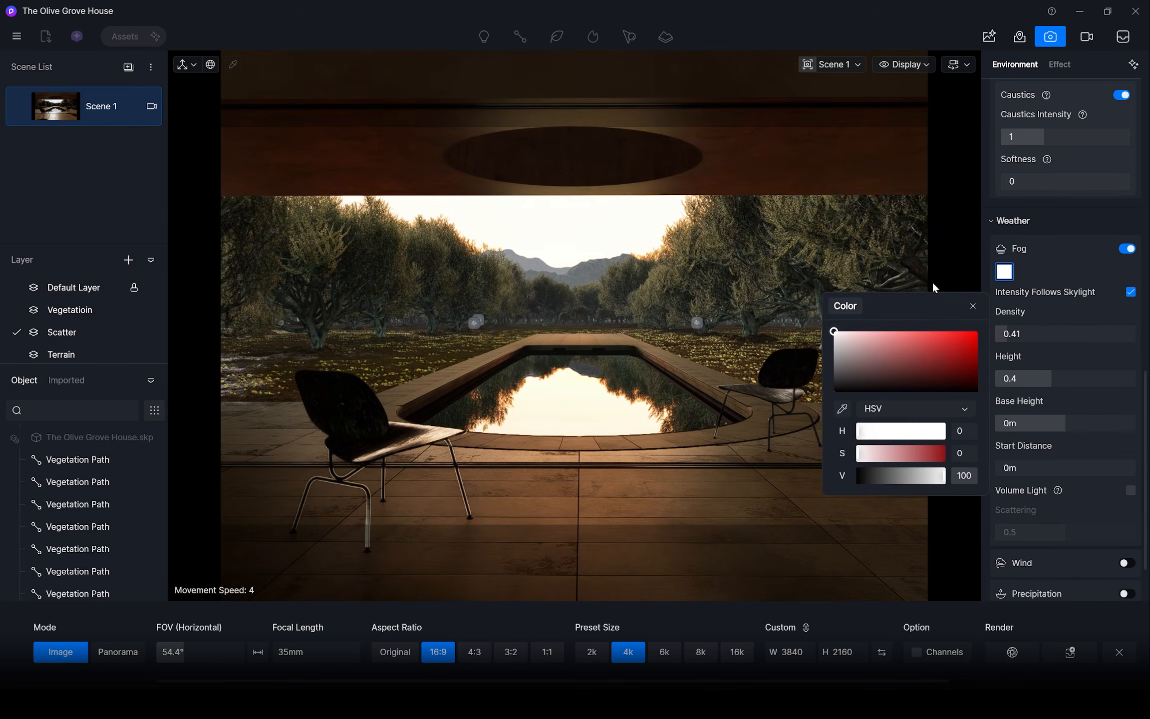
click(867, 430)
click(938, 453)
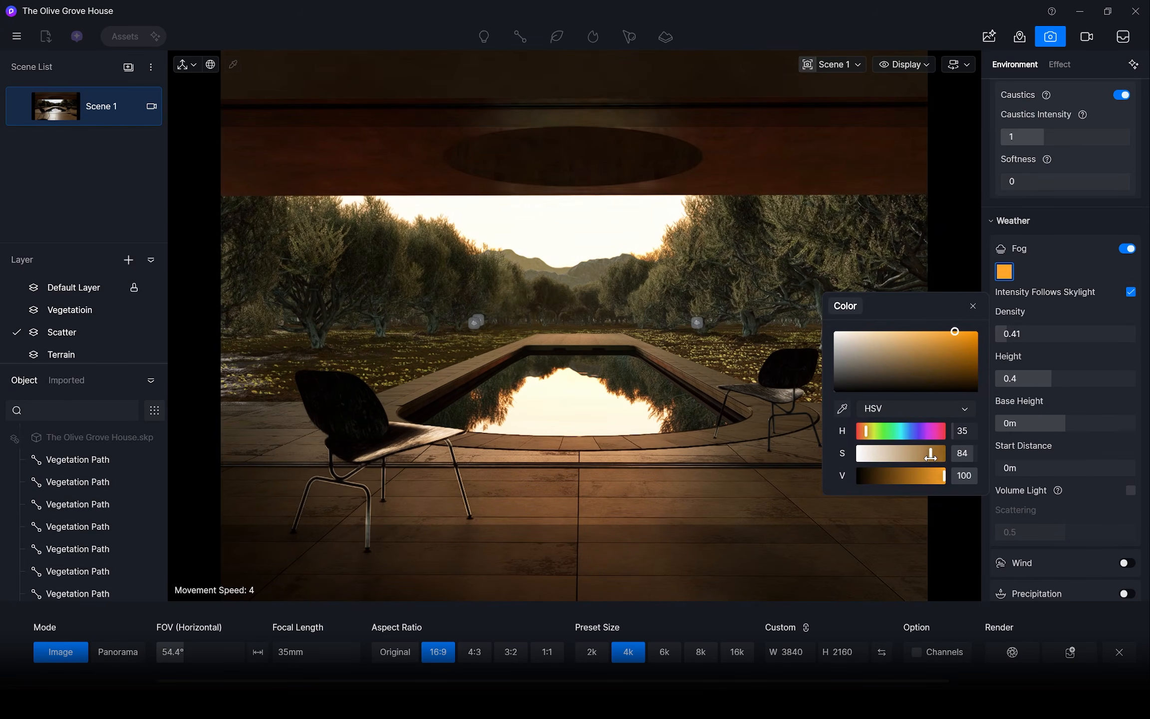
click(906, 475)
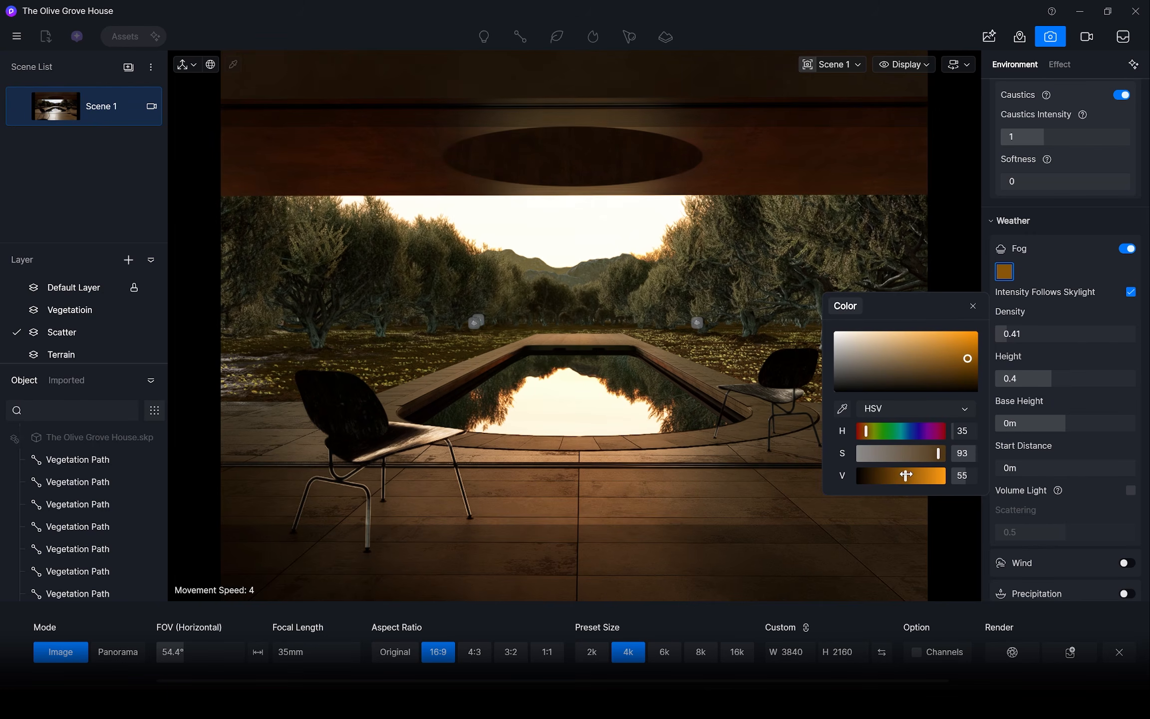
Step: Set the fog height to 0.21, base height to 24 m and start distance to 48.3 m
drag(1046, 385, 1065, 423)
drag(1063, 467, 1077, 468)
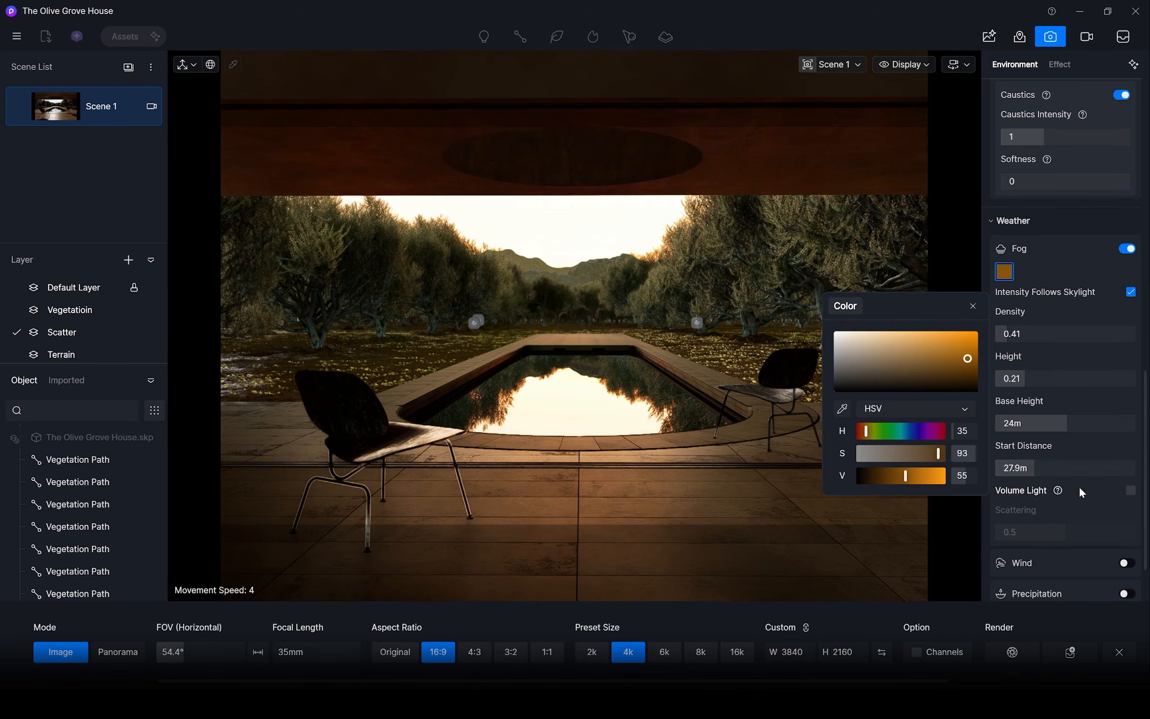
scroll(1116, 491, down, 2)
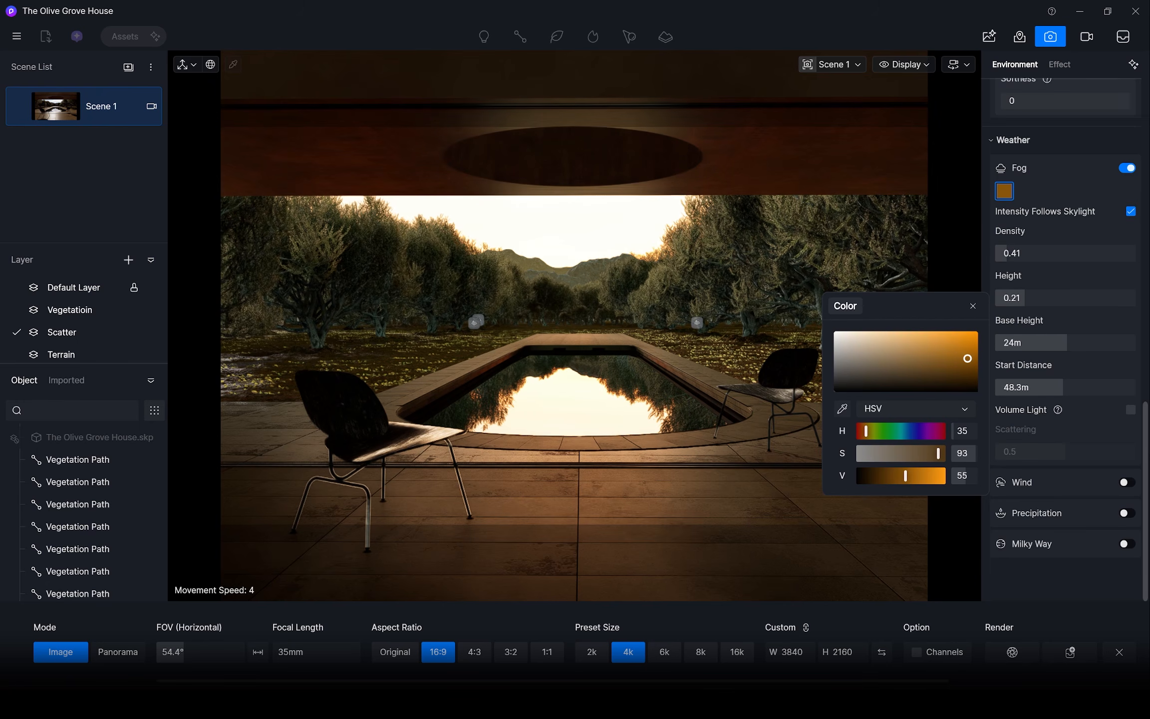
scroll(1076, 259, up, 10)
click(977, 306)
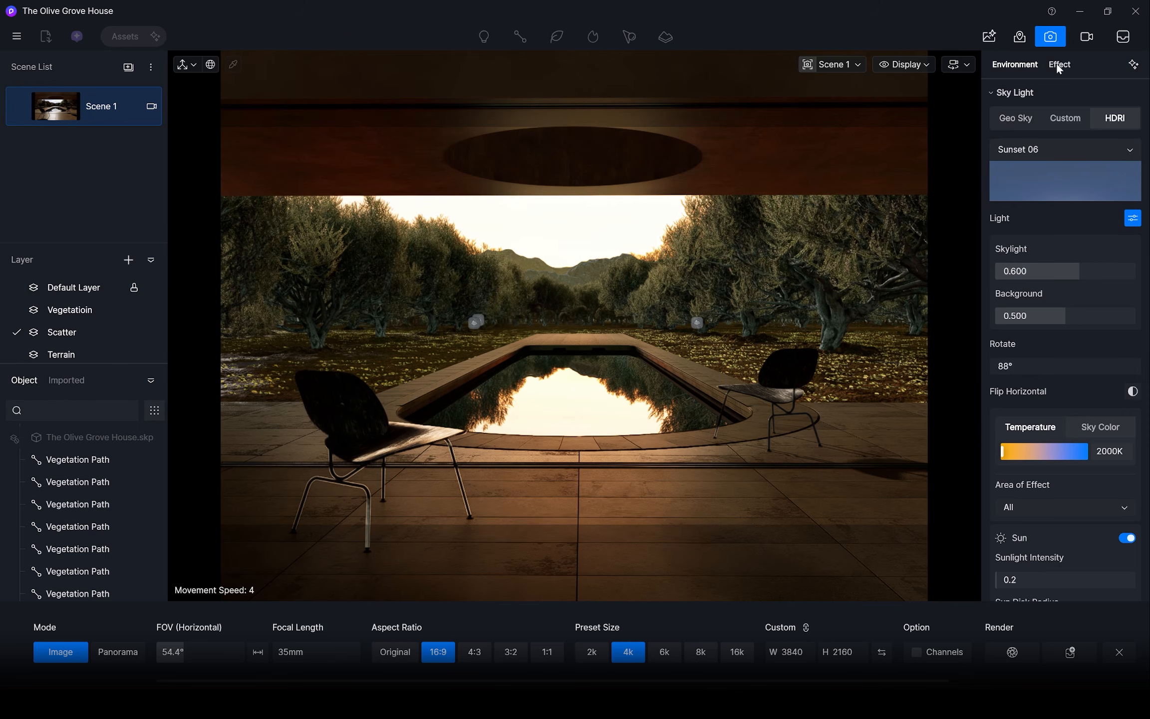
Step: Turn on the LUT effect for Scene 1 and open the list of available LUTs
click(1059, 66)
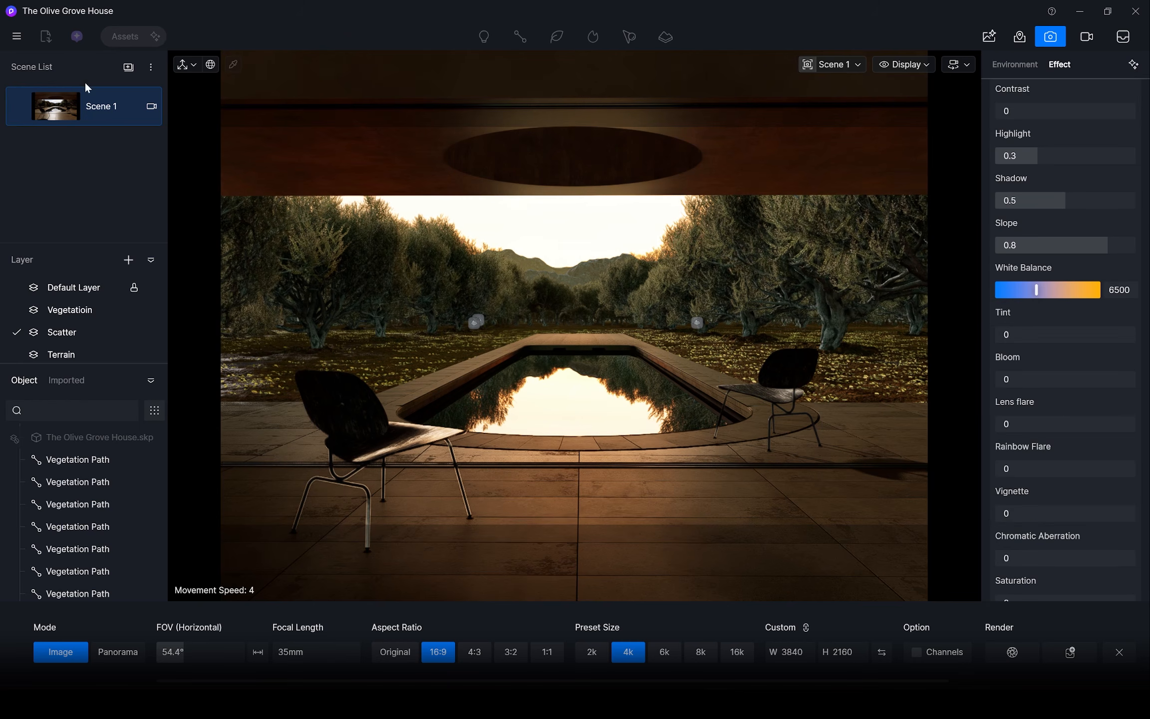
mouse_move(19, 116)
scroll(1073, 250, up, 5)
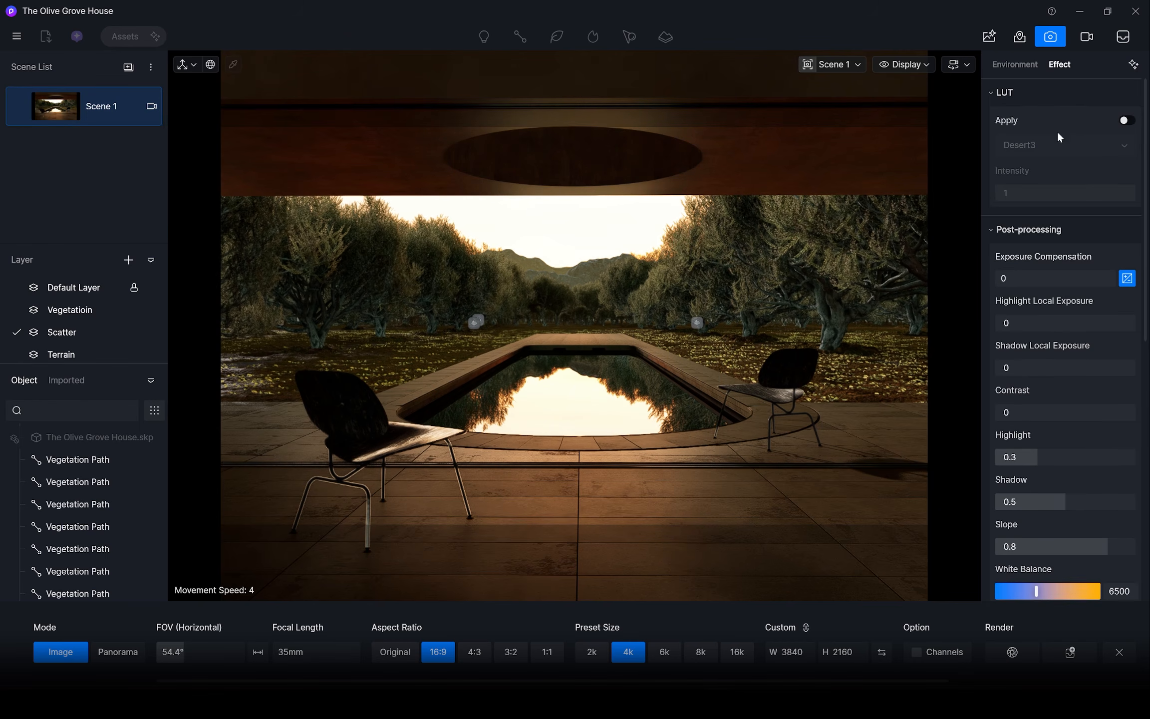
click(1127, 121)
click(1048, 145)
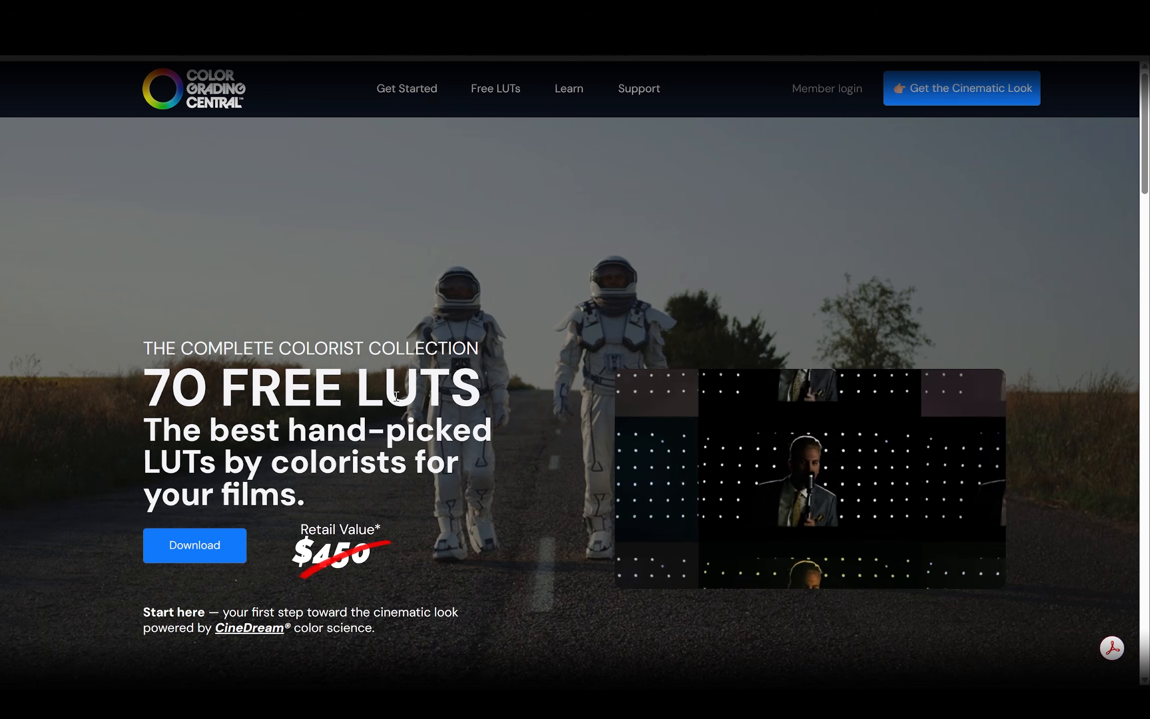
Step: Switch to the Color Grading Central website and download the collection of 70 free LUTs
scroll(279, 430, down, 1)
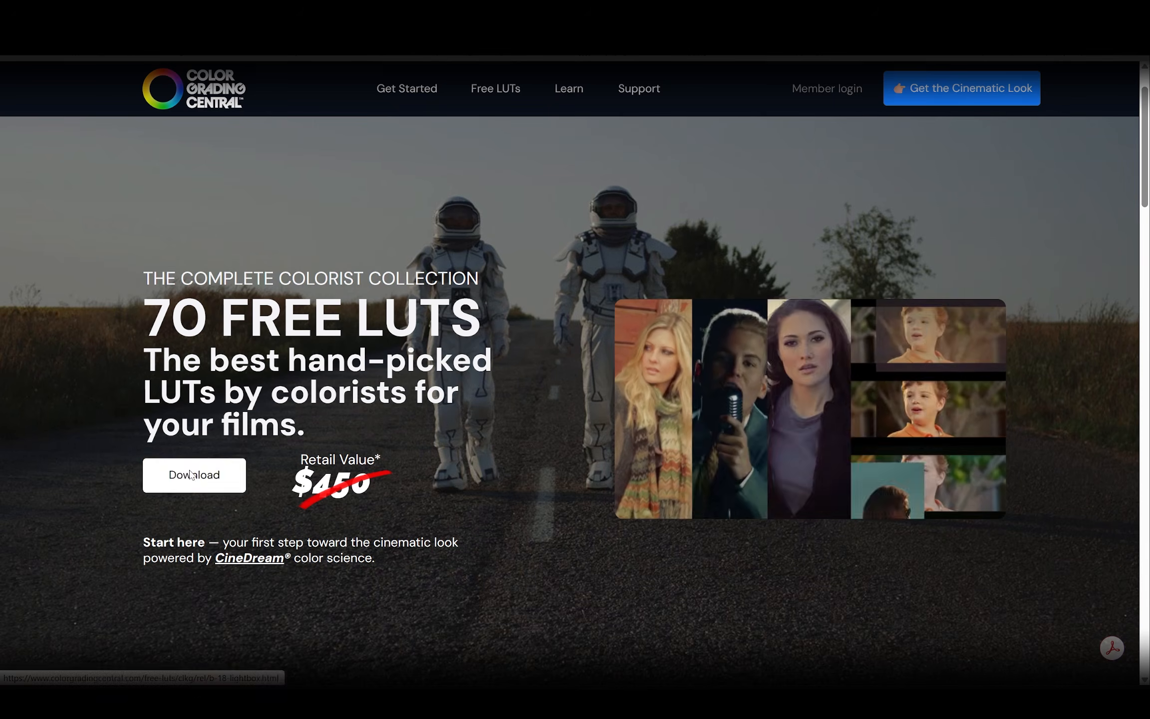
click(191, 474)
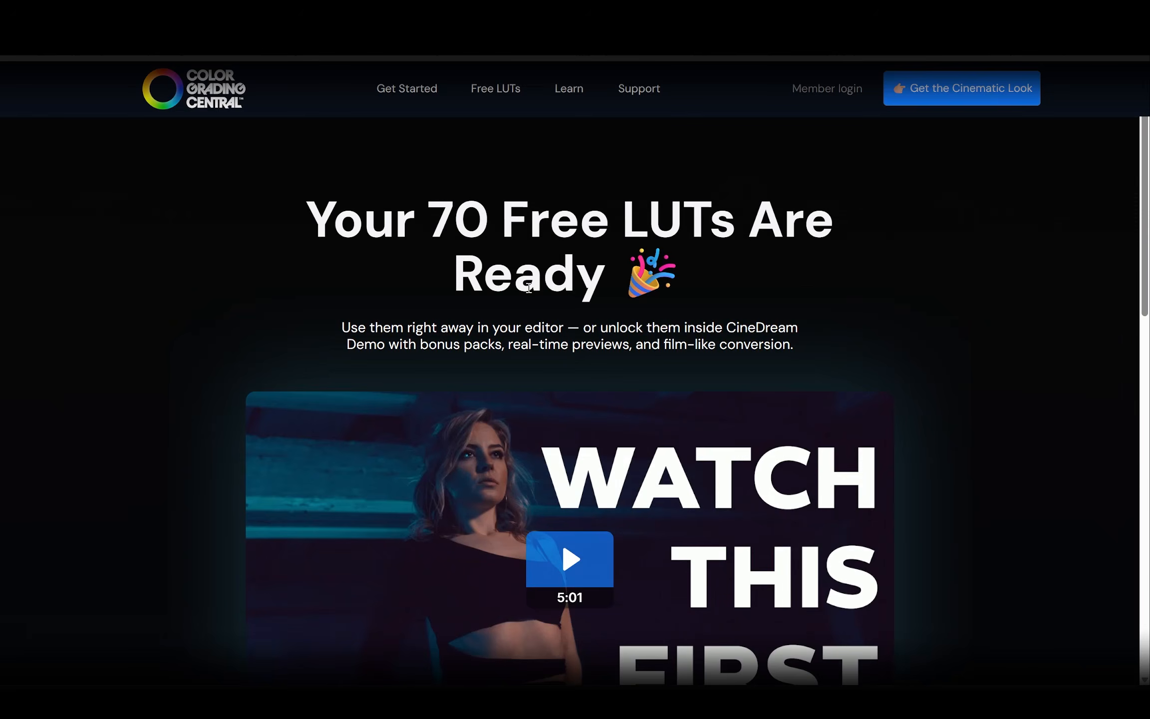
scroll(524, 289, down, 10)
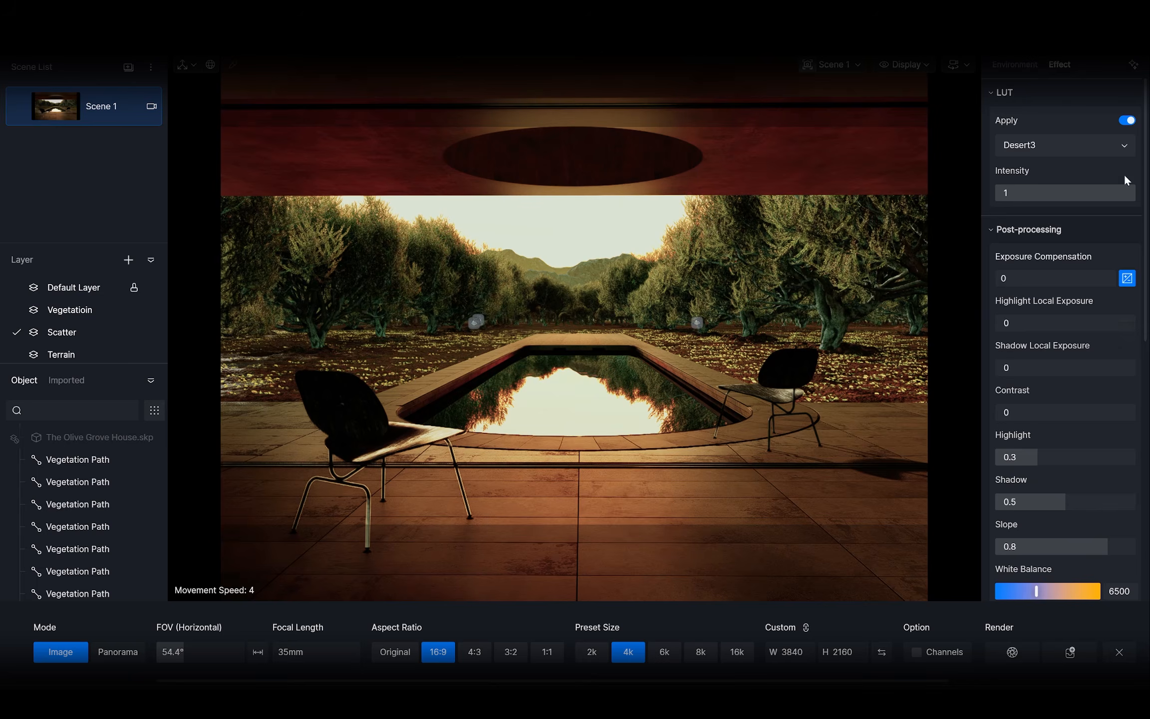
Step: Switch back to D5 Render and load Fuji Astia 100F.cube from the Film Emulation folder as a custom LUT
click(1106, 148)
click(1054, 310)
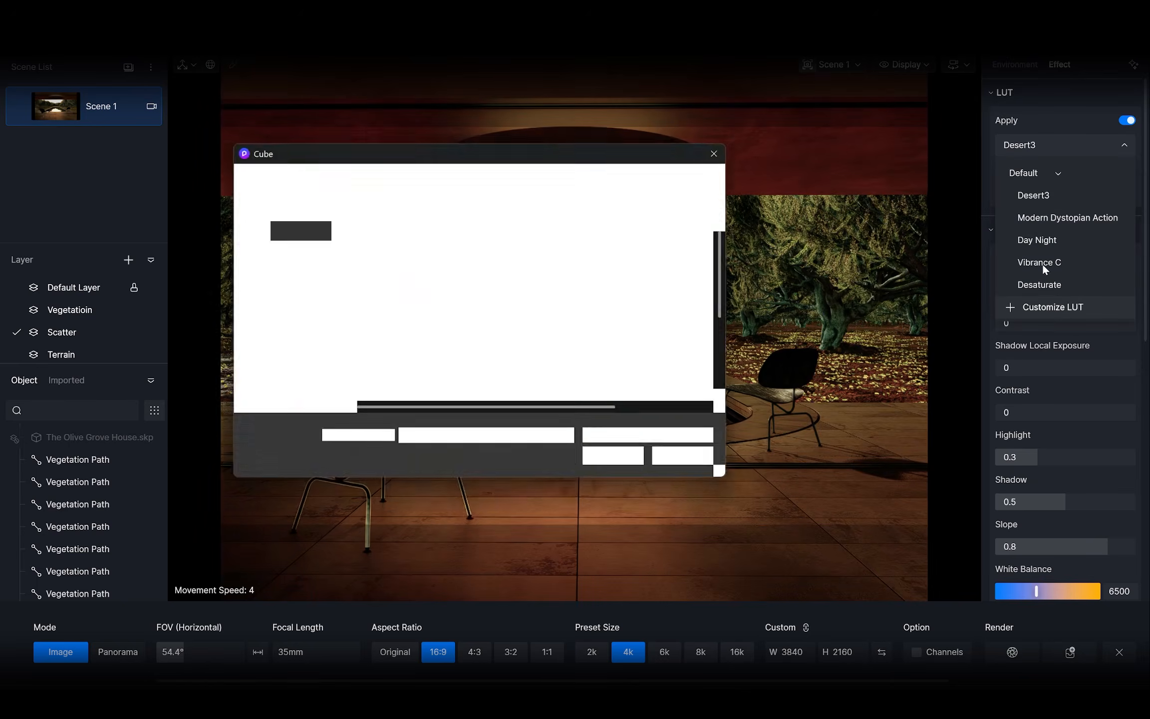
click(391, 275)
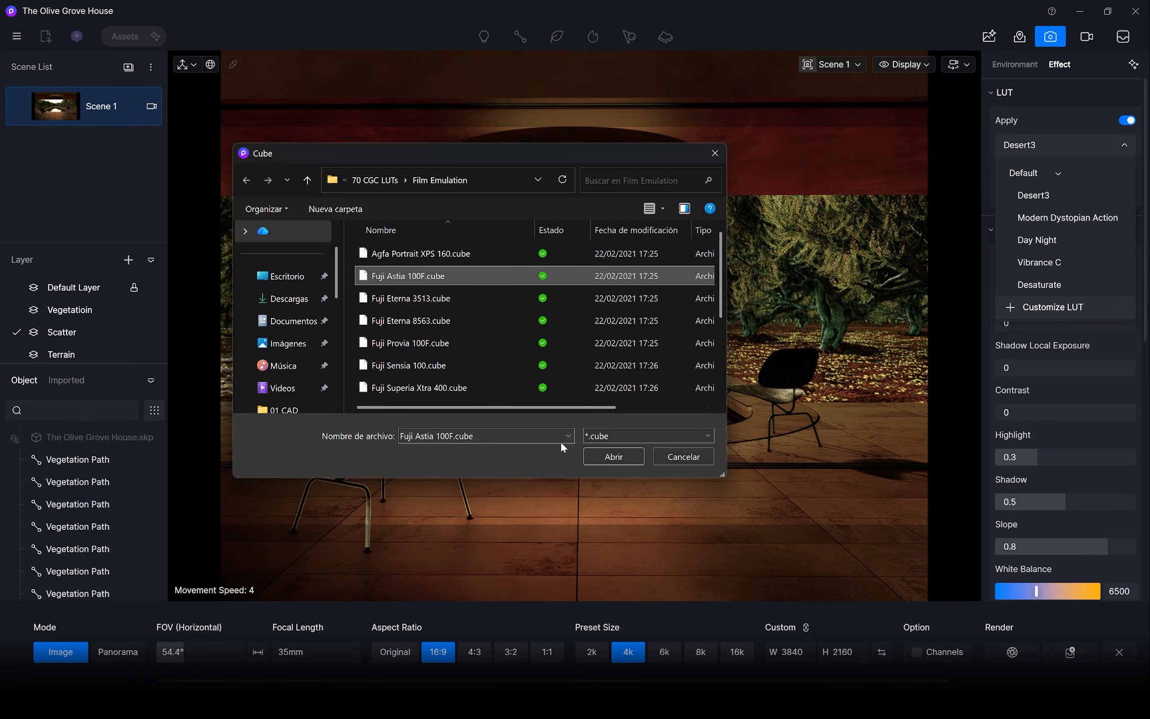
click(607, 455)
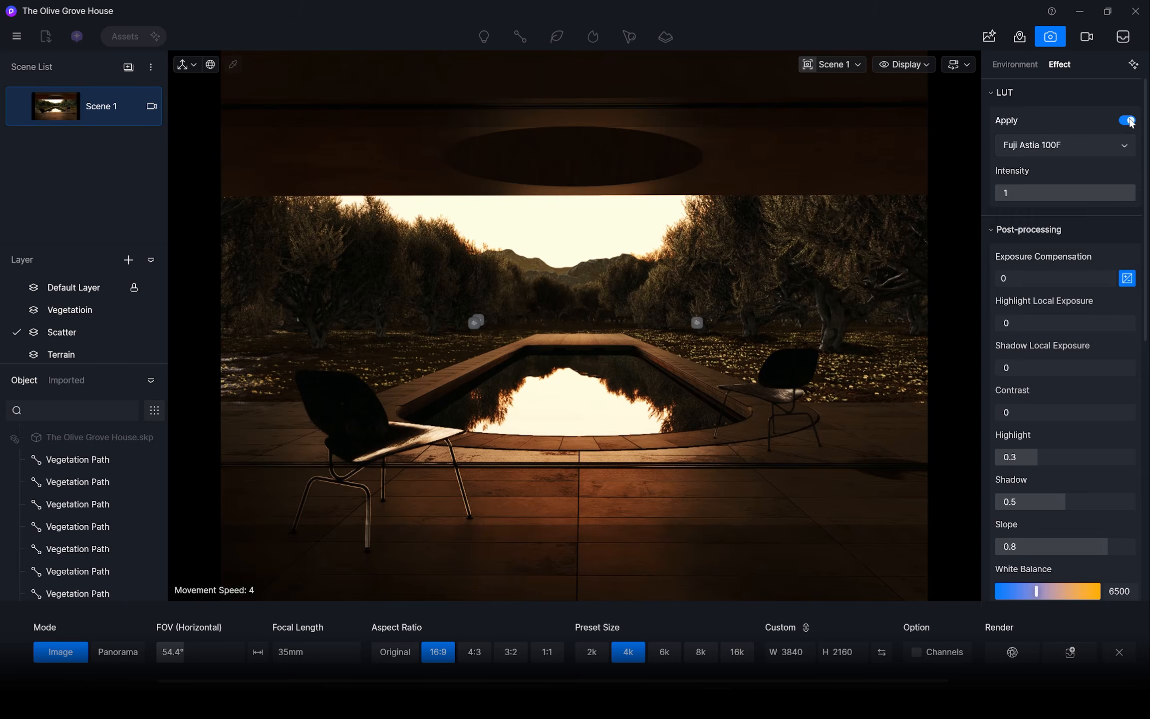
Step: Compare the scene with and without the Fuji Astia 100F LUT applied
click(1128, 120)
click(1127, 120)
click(1127, 121)
click(1127, 120)
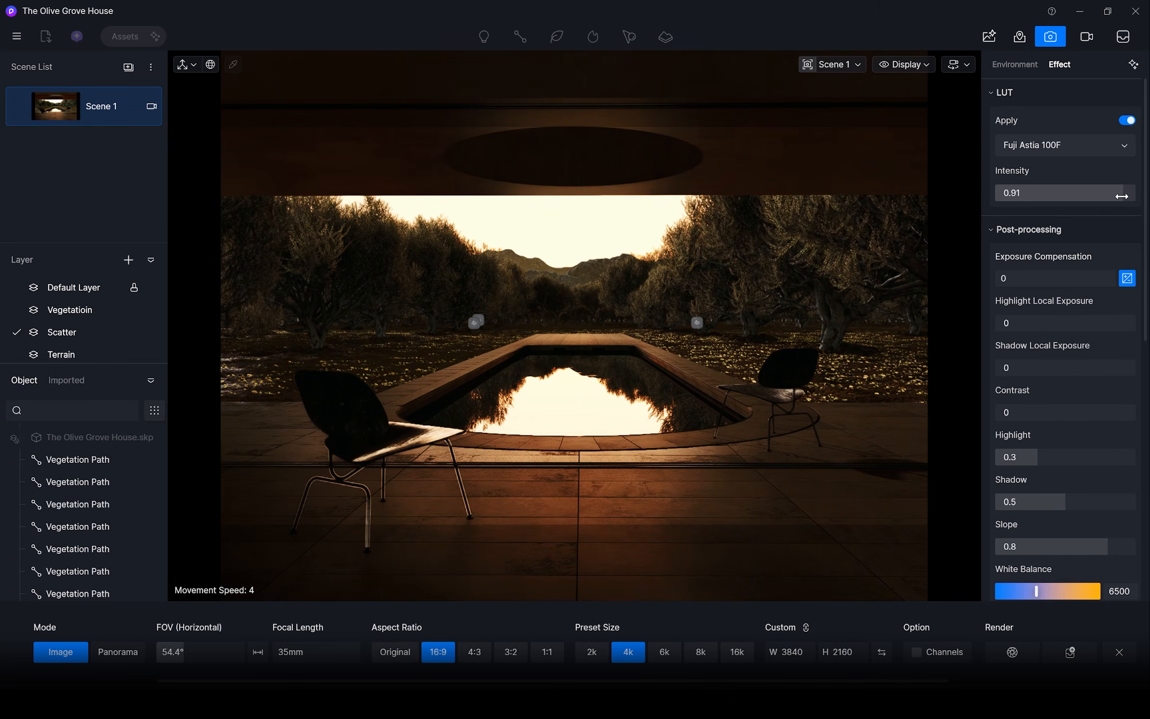
Step: Set the LUT intensity to 0.8, manual exposure to 0.2, and highlight and shadow local exposure to 0.2 each
click(1127, 278)
drag(1054, 283, 1062, 283)
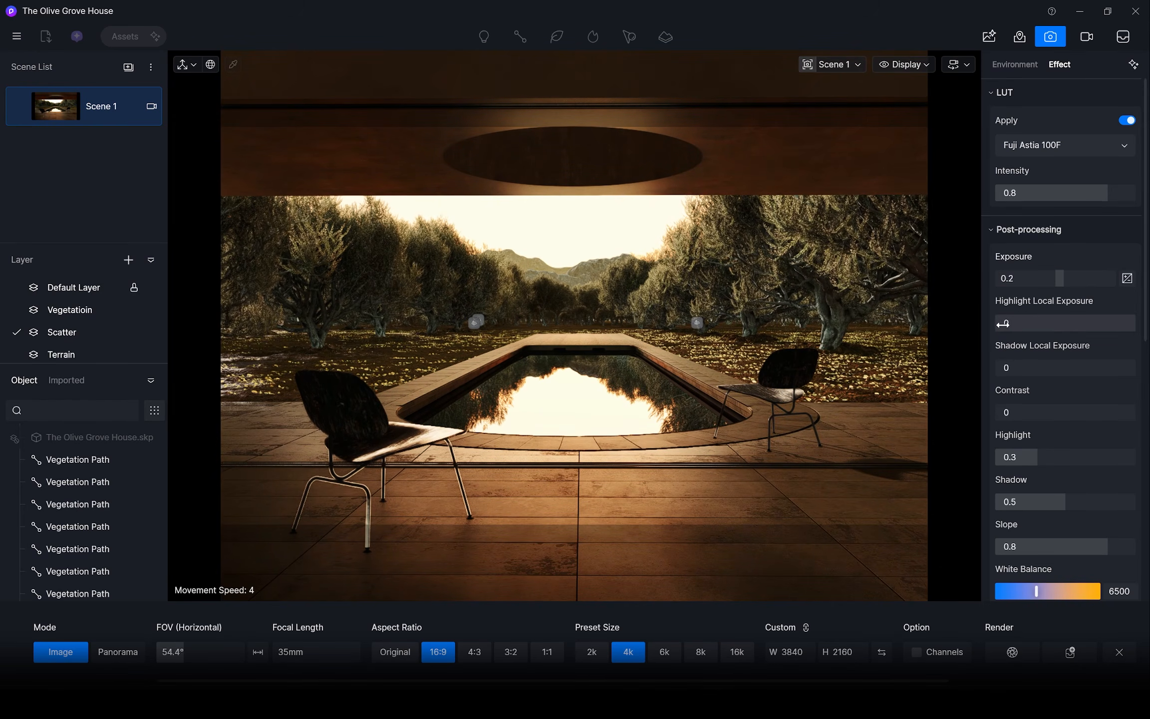
drag(1010, 367, 1024, 372)
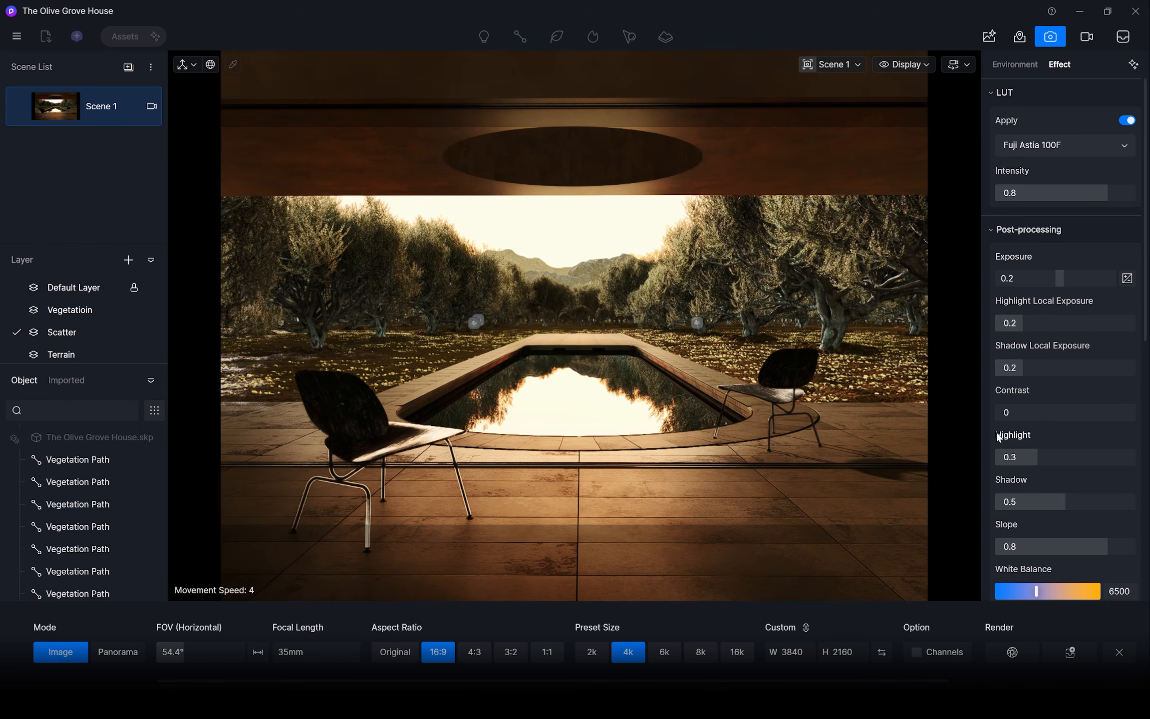
Step: Set the post-processing contrast to 0.35, shadow to 0.4 and slope to 0.45
mouse_move(1001, 414)
mouse_down()
mouse_move(1036, 413)
mouse_move(1019, 419)
mouse_up()
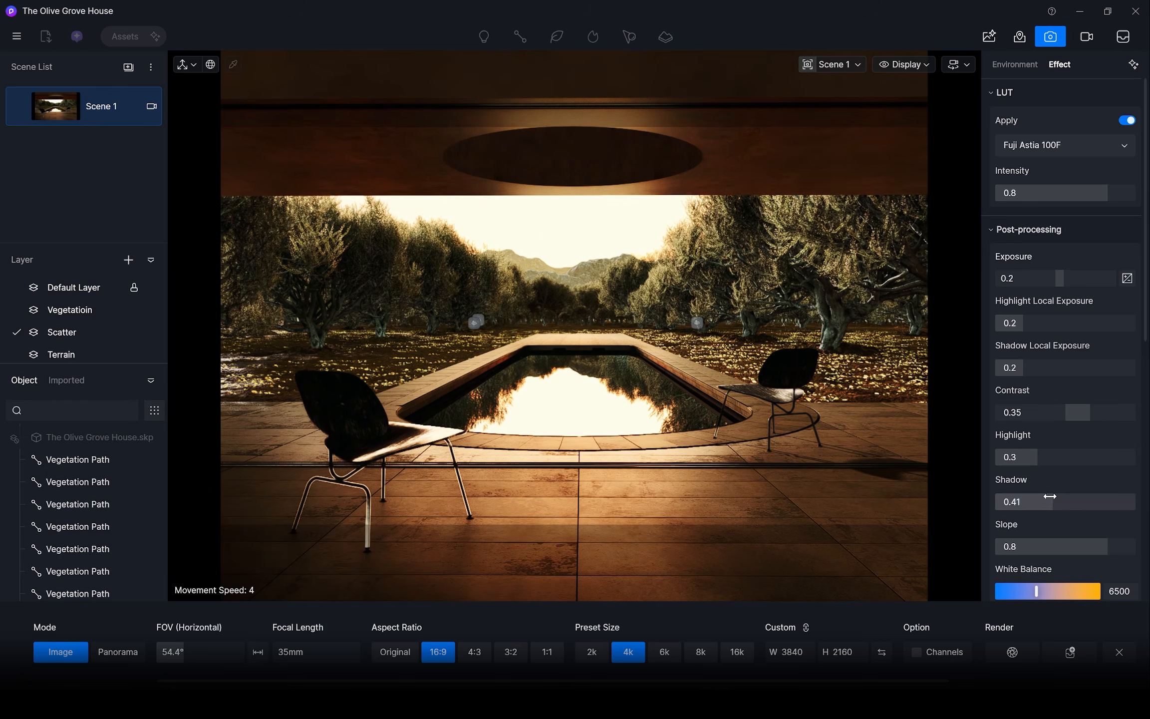
drag(1106, 546, 1056, 549)
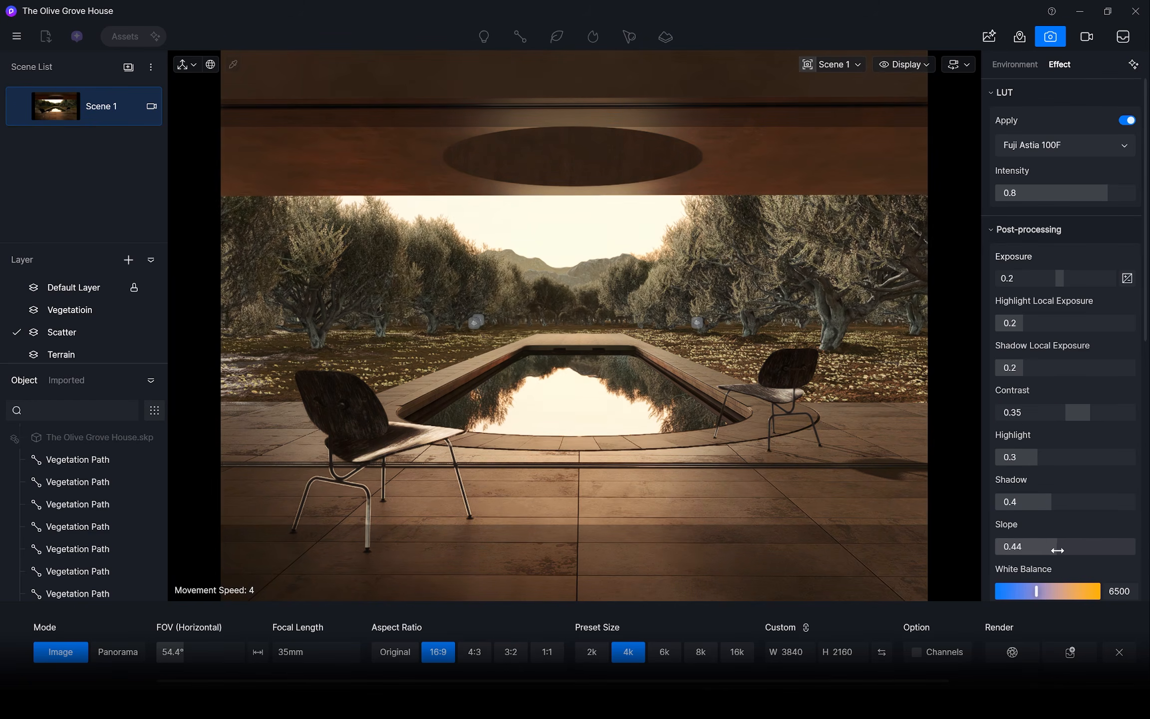
Step: Set white balance to 12000, tint to 0.2 and vignette to 0.6, and lower saturation to about -0.29
scroll(1043, 192, down, 8)
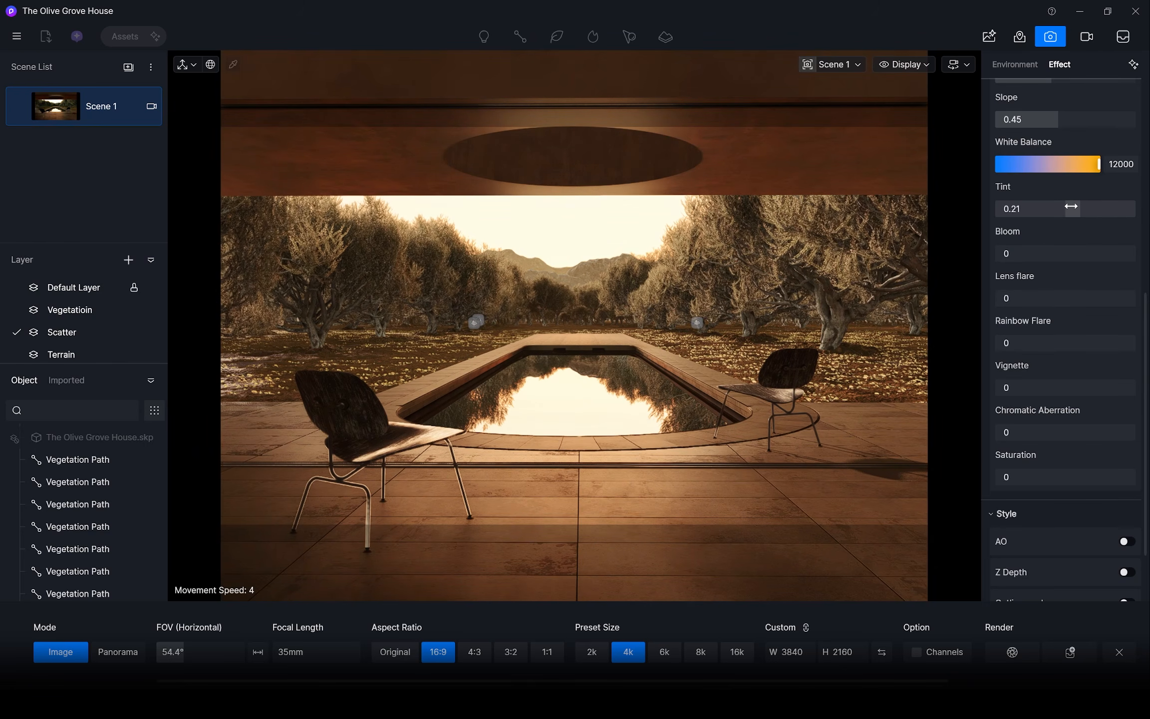
drag(1071, 206, 1069, 206)
drag(1020, 388, 1084, 387)
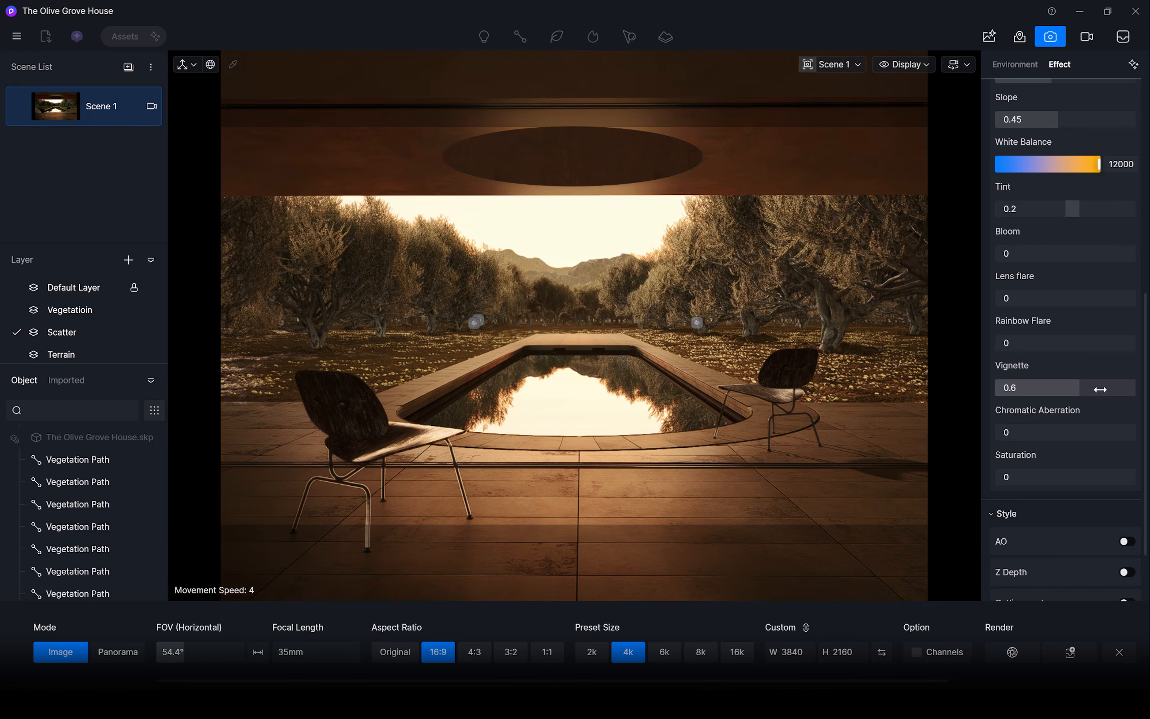
drag(1066, 478, 1064, 478)
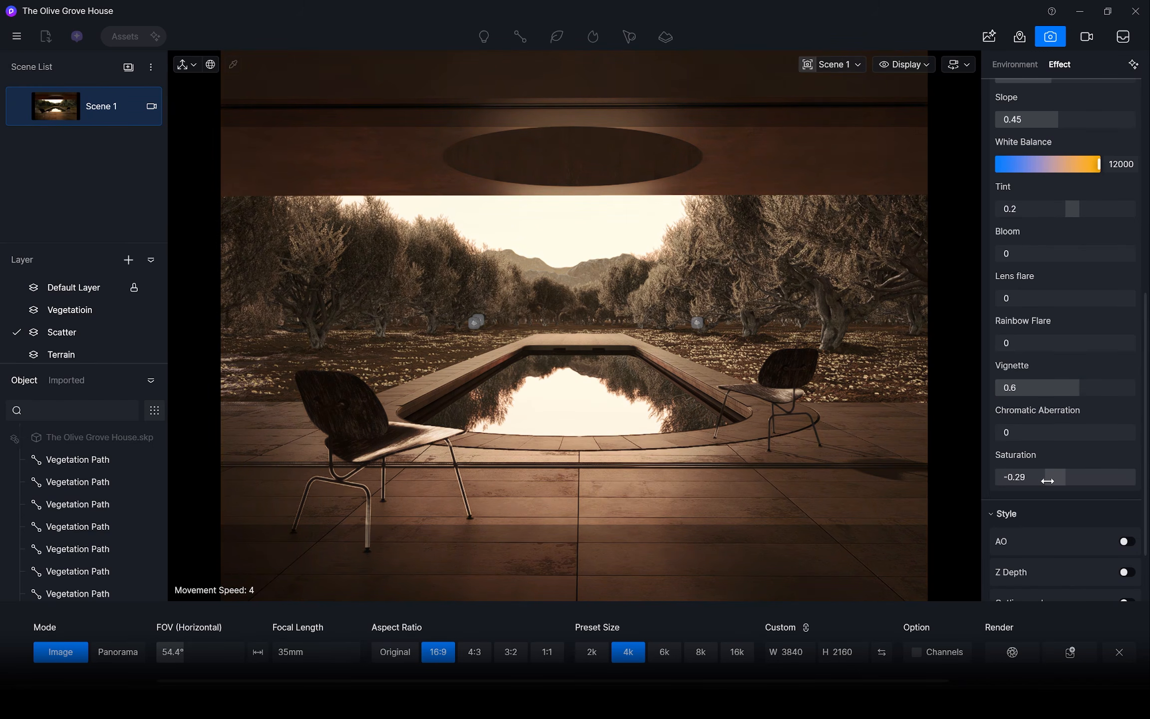
Step: Leave image render mode, inspect the leaf-covered ground and terrace up close, and return to the Scene 1 view
scroll(1104, 461, up, 8)
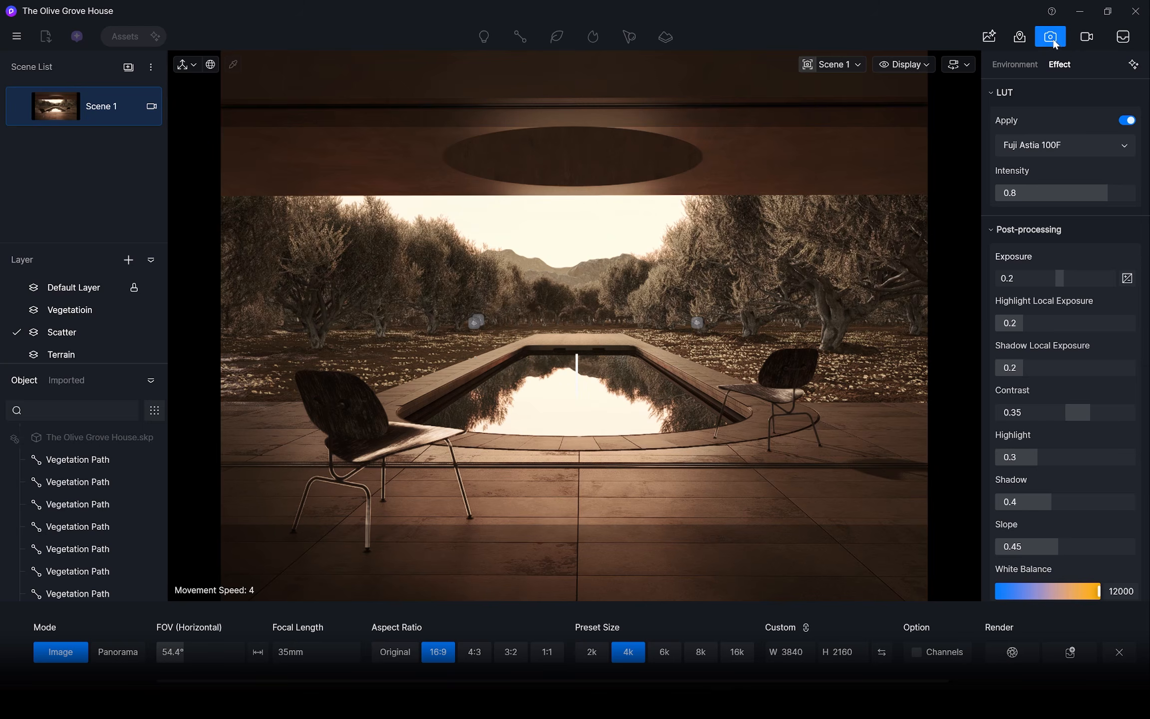
click(1051, 37)
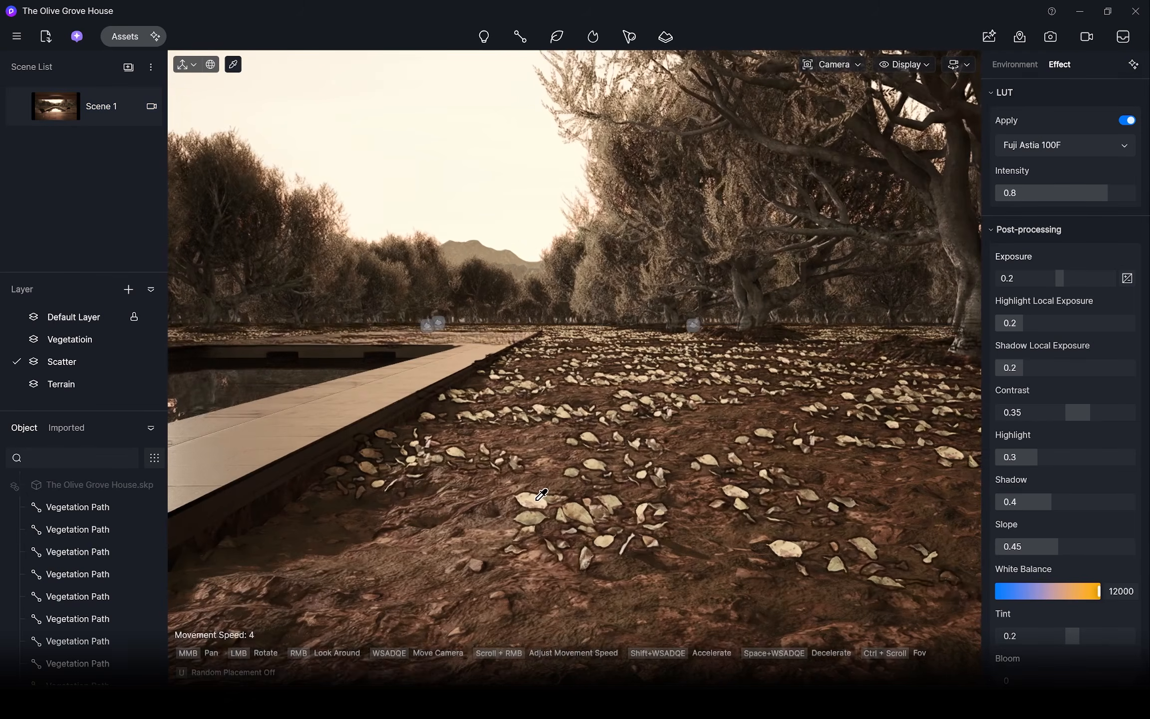
click(789, 425)
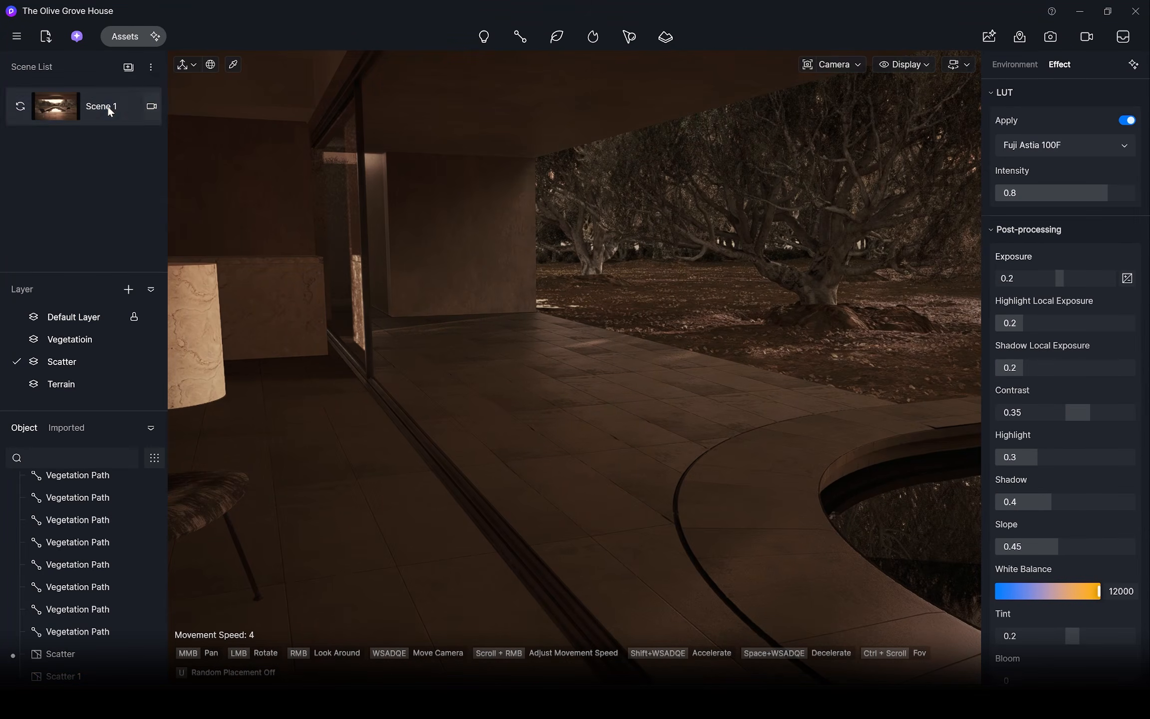
click(109, 109)
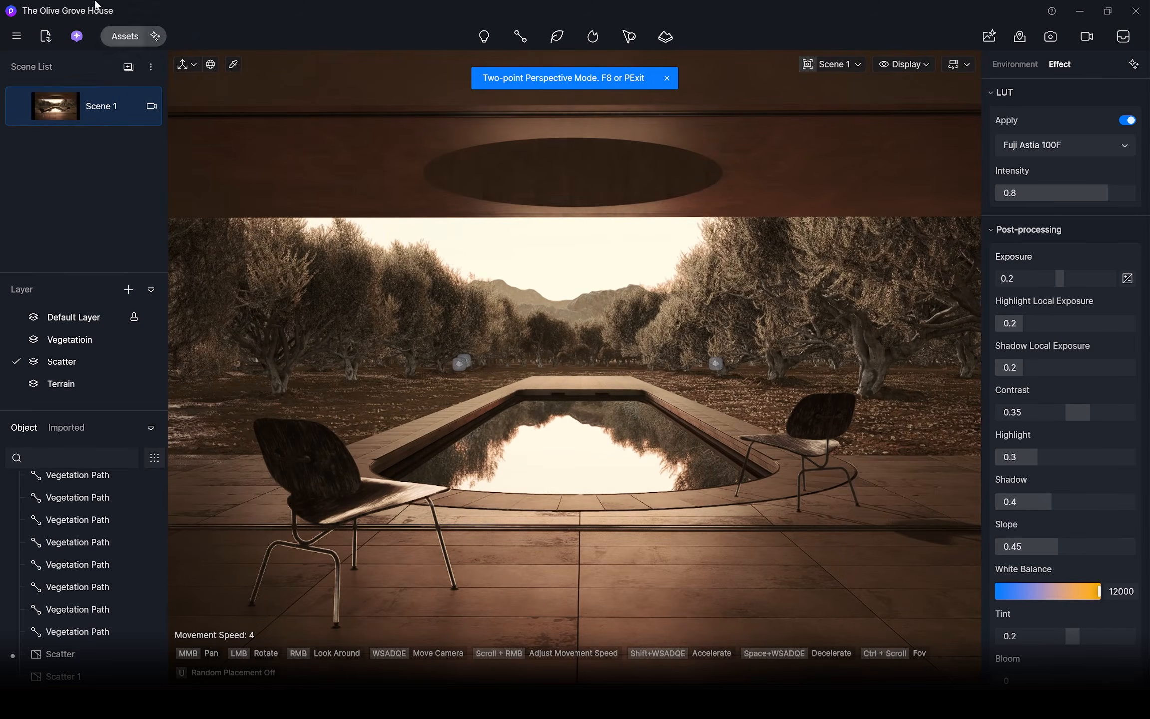
Step: Apply the White Concrete2 material from the asset library to the ceiling surface above the terrace
click(125, 36)
click(67, 245)
scroll(278, 459, down, 2)
click(398, 405)
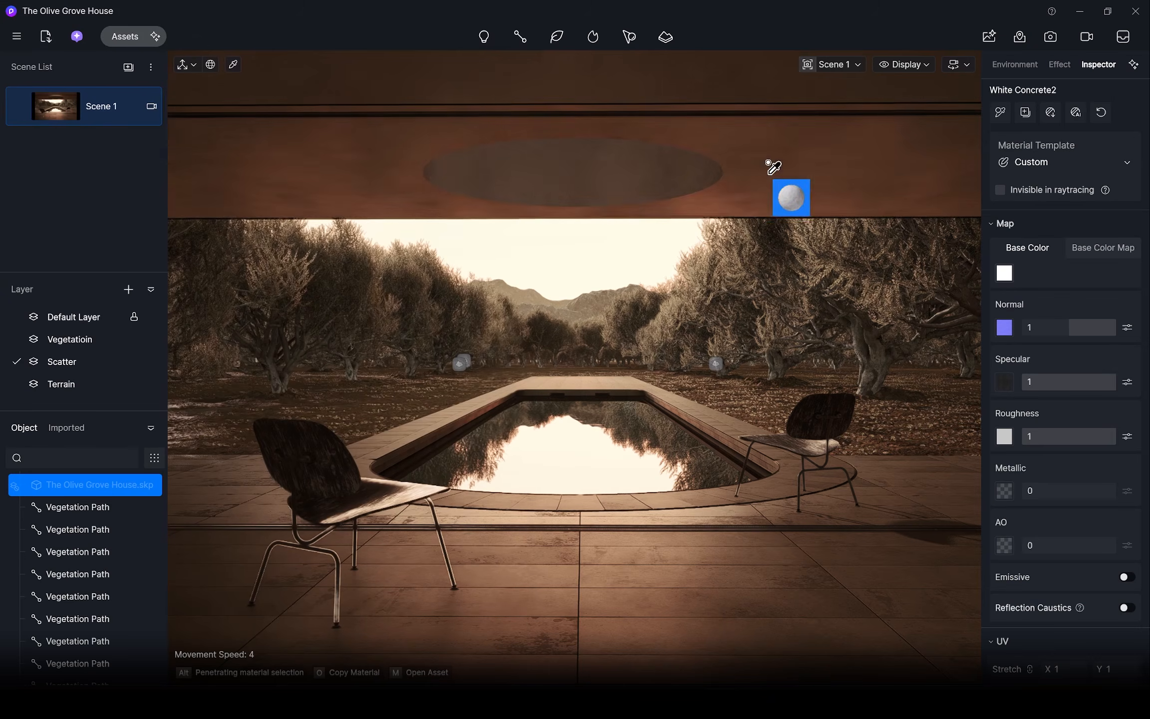
Step: Give White Concrete2 a brown base color of HSV 22, 37, 53, with roughness 0.5 and UV stretch 0.5
click(1009, 279)
drag(869, 403, 889, 425)
drag(942, 447, 903, 447)
click(966, 404)
text(22)
key(Return)
scroll(1104, 320, down, 2)
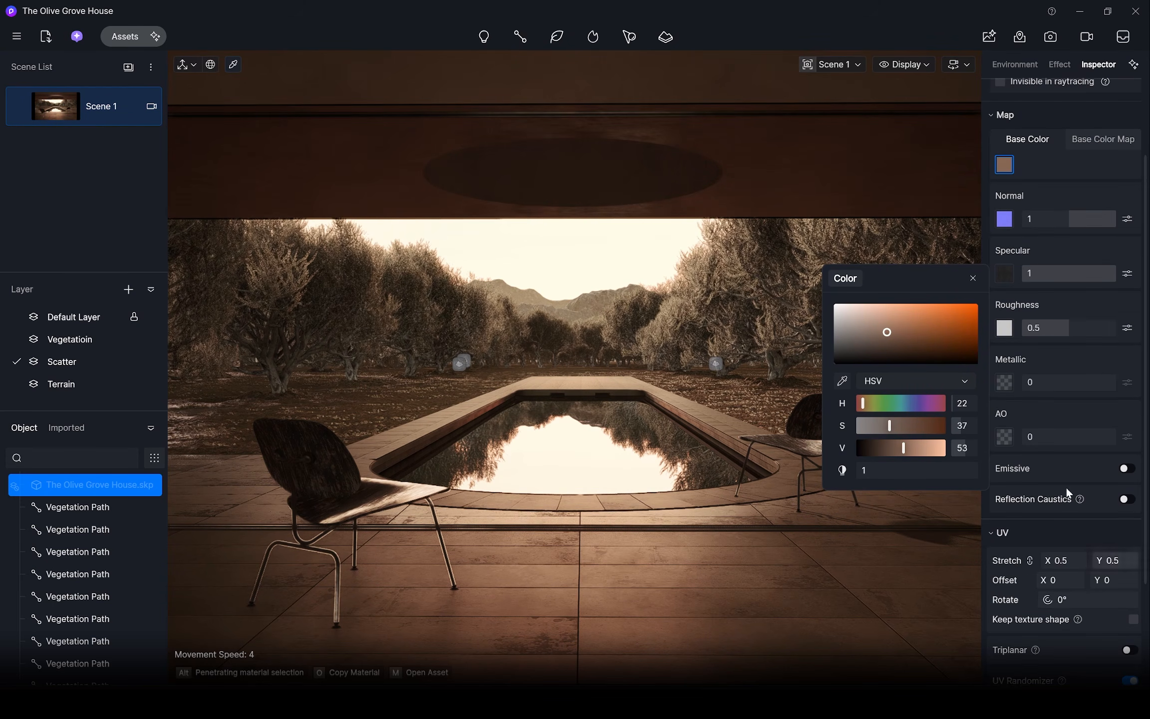
scroll(1144, 200, up, 2)
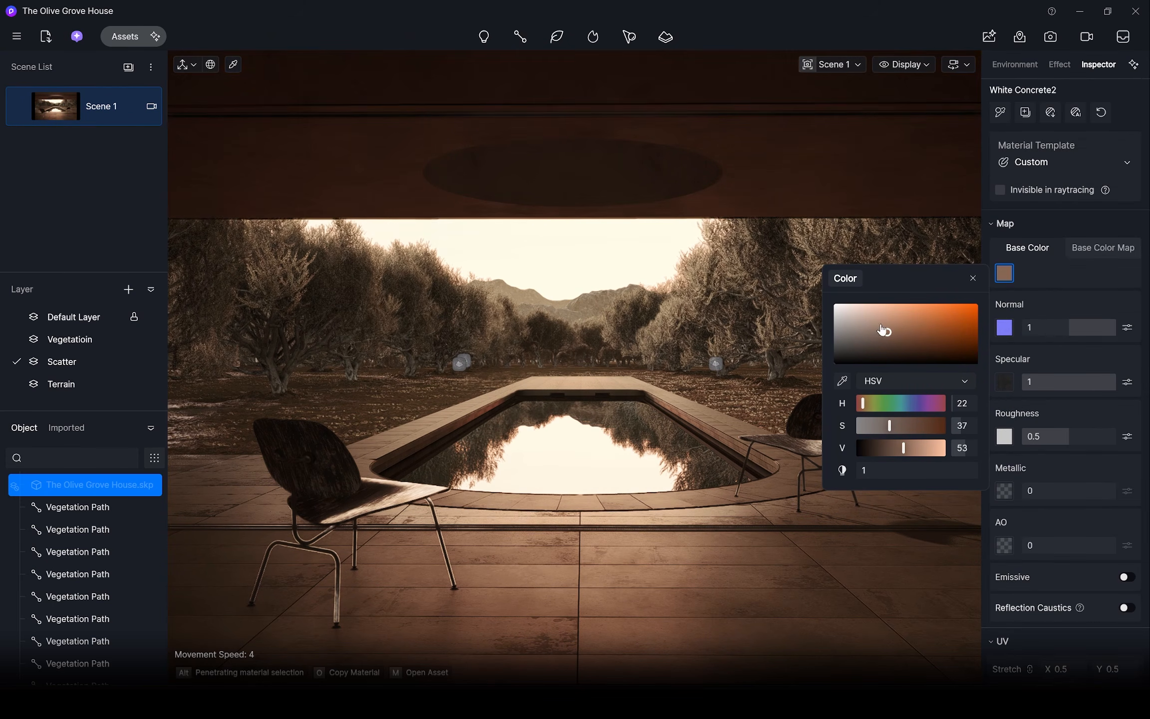
Step: Reset White Concrete2's base color to white and set its base color map brightness to 48
drag(885, 330, 832, 302)
click(1098, 248)
click(1127, 274)
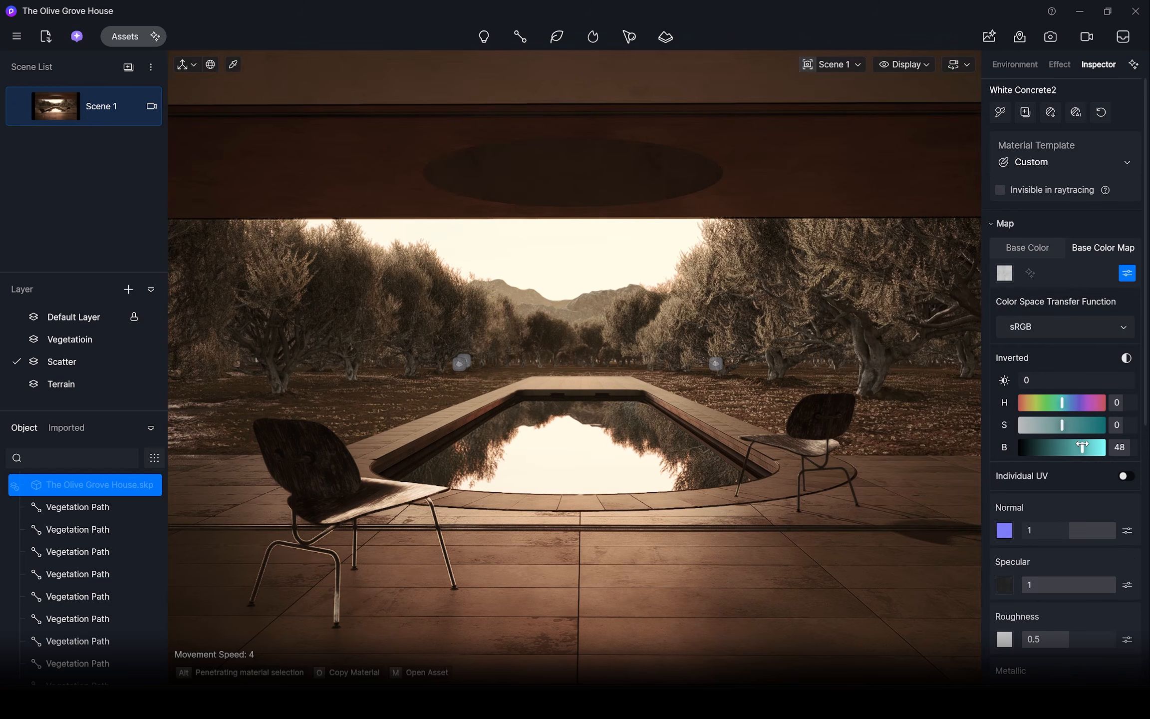
Step: Add a new layer and name it Decals
click(680, 482)
click(125, 298)
double_click(68, 397)
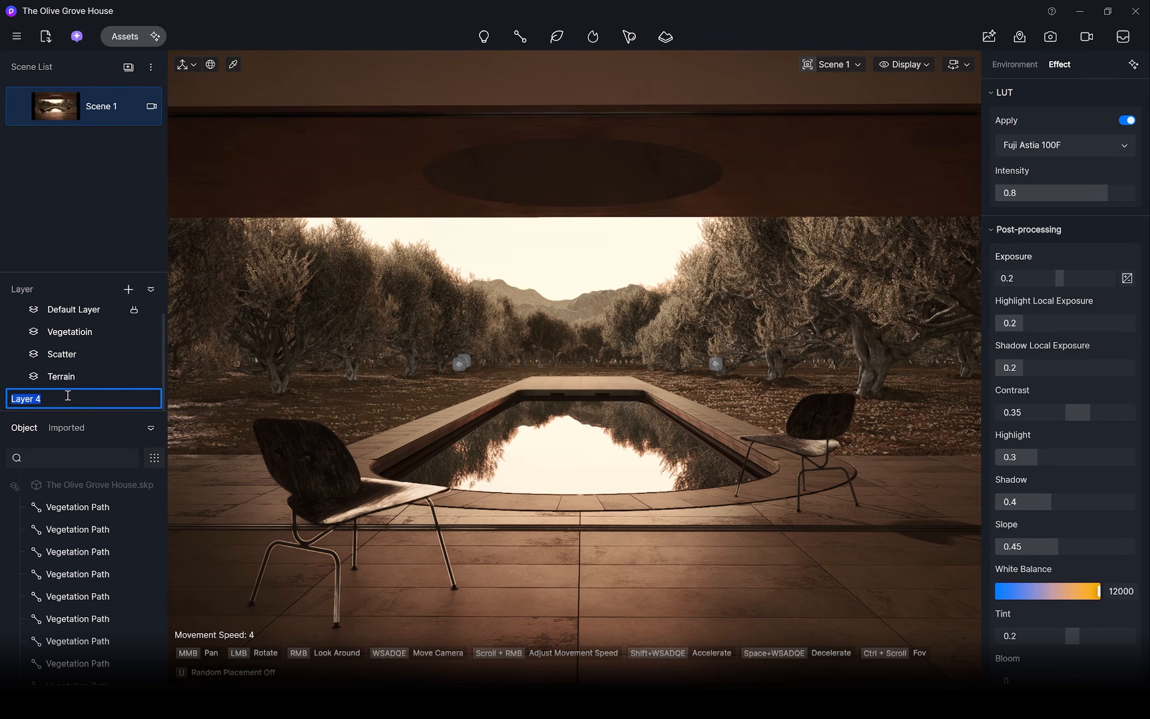
Step: Place a Water Stains 01 decal on the terrace paving beside the far chair
click(125, 36)
scroll(249, 409, down, 15)
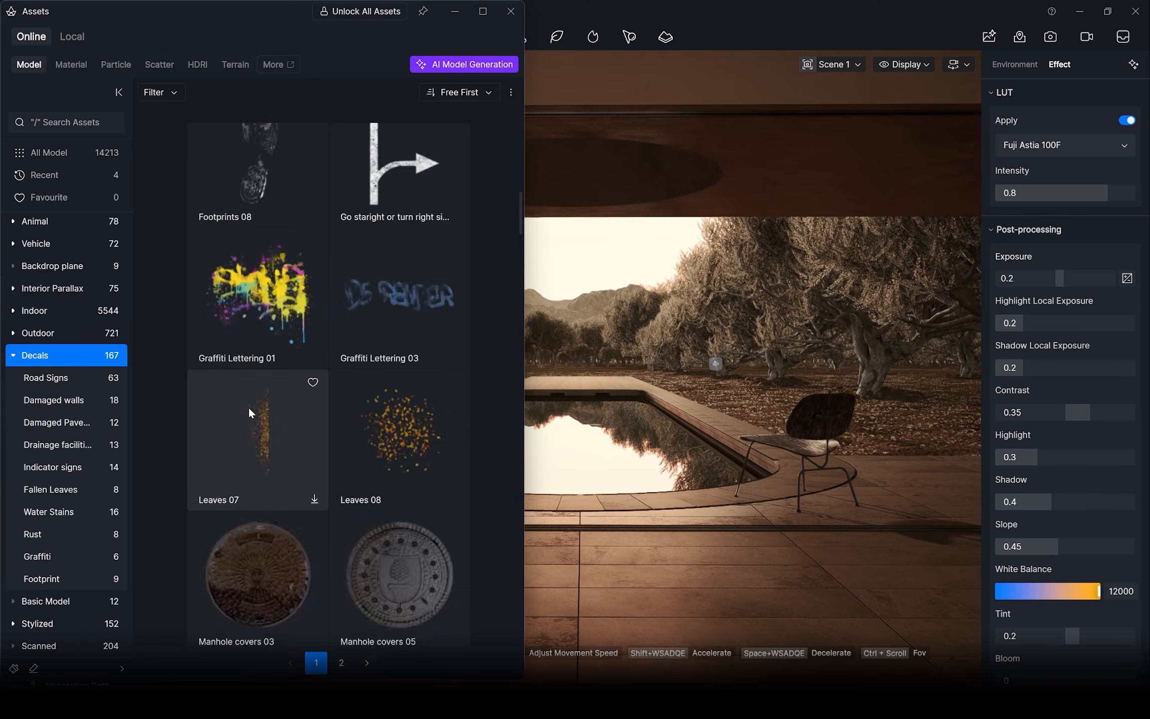
click(263, 466)
click(509, 16)
click(911, 480)
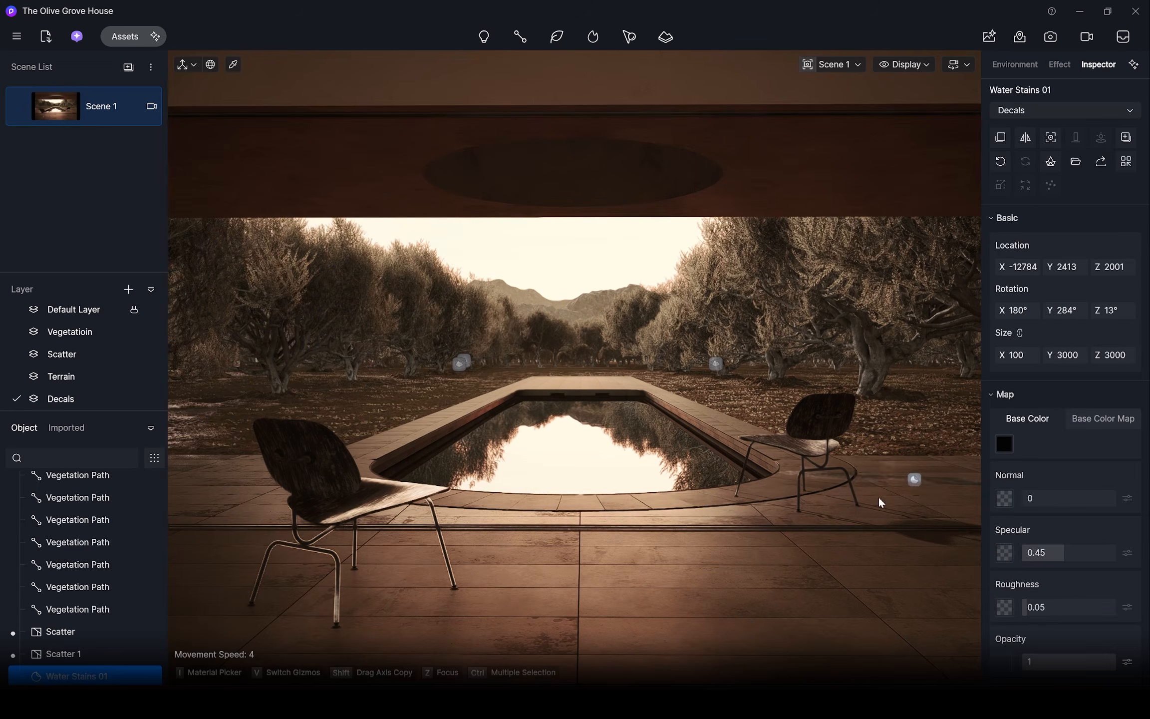
Step: Reposition the Water Stains 01 decal across the paving, farther from the pool edge
right_click(879, 497)
right_drag(879, 497, 570, 357)
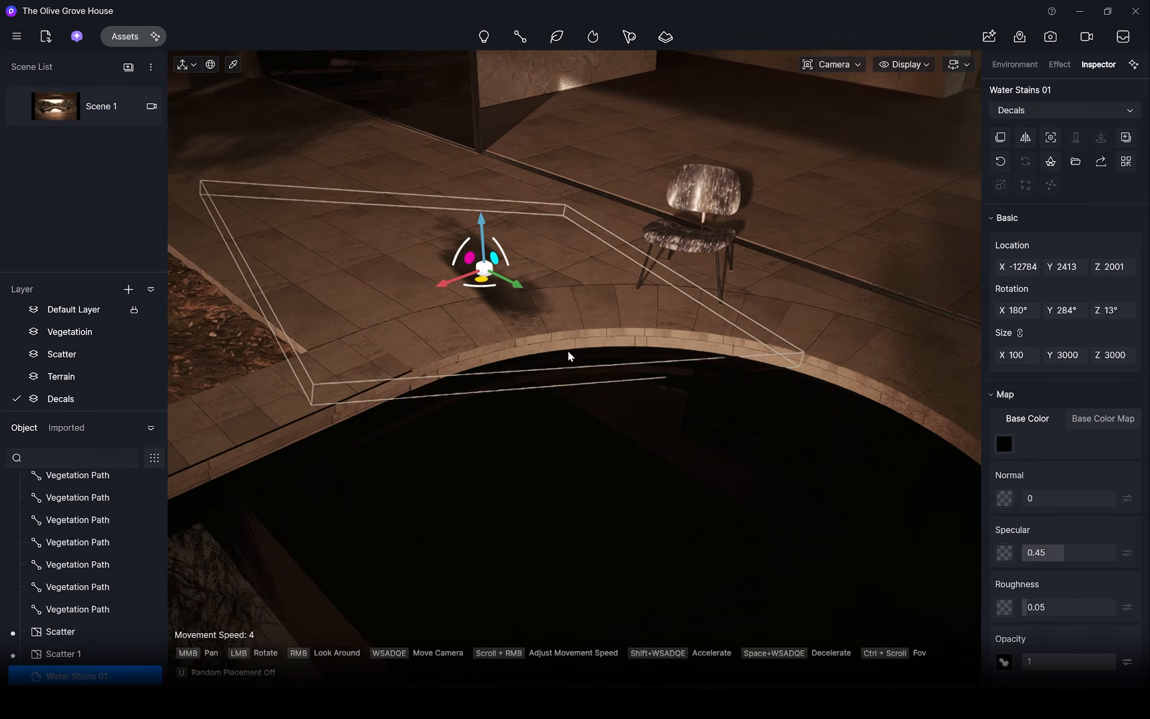
drag(480, 282, 395, 251)
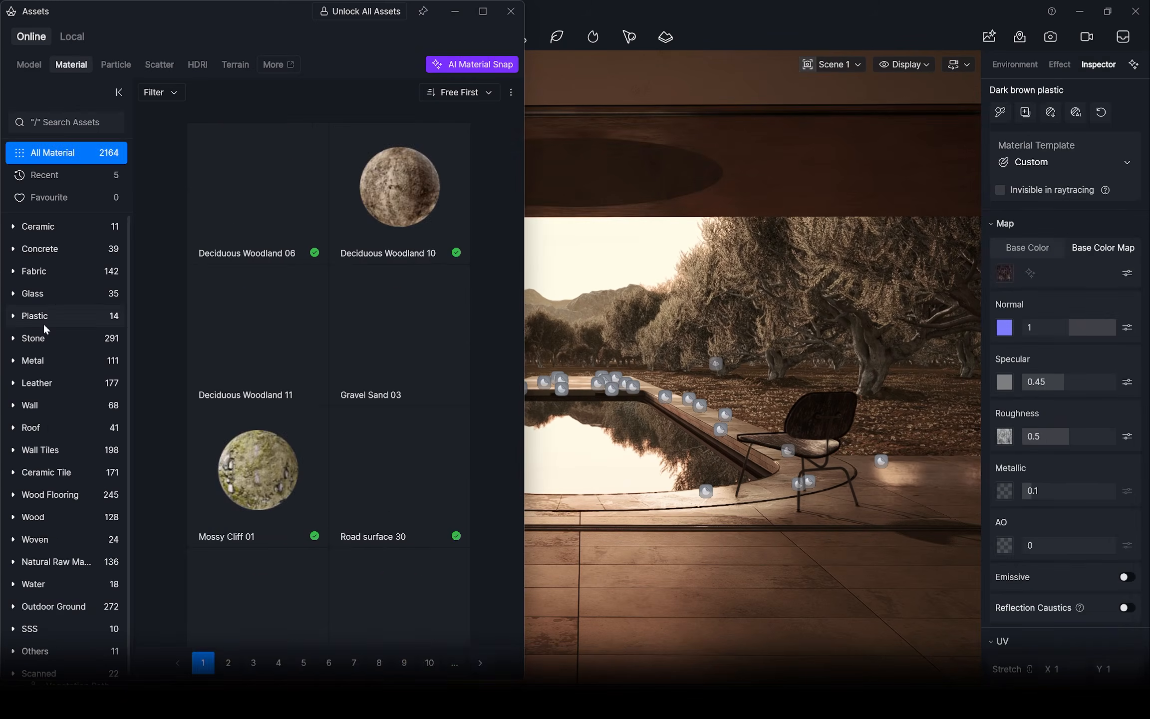
Step: Apply the Dark red plastic material to the seat of the foreground chair
click(43, 320)
drag(257, 521, 375, 483)
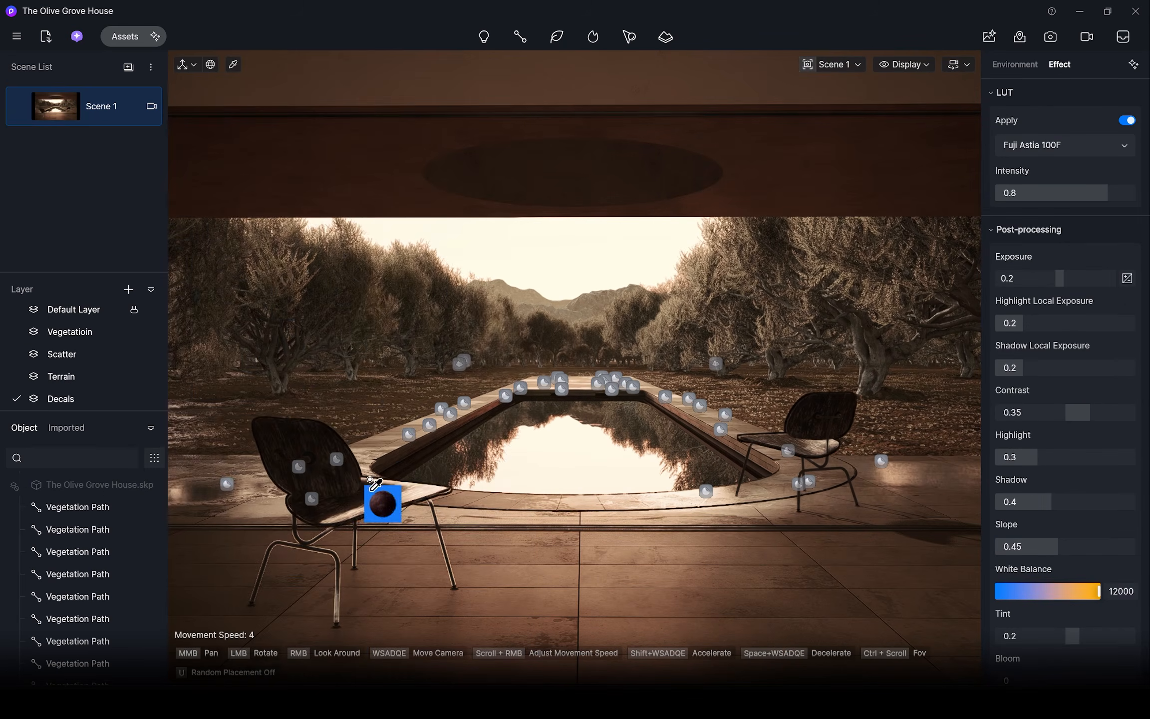
click(370, 479)
click(370, 482)
Step: Set Dark red plastic's base color to grey with value 70, adjust its color map, set specular to 0.45 and lower its roughness
click(1003, 274)
drag(836, 305, 830, 325)
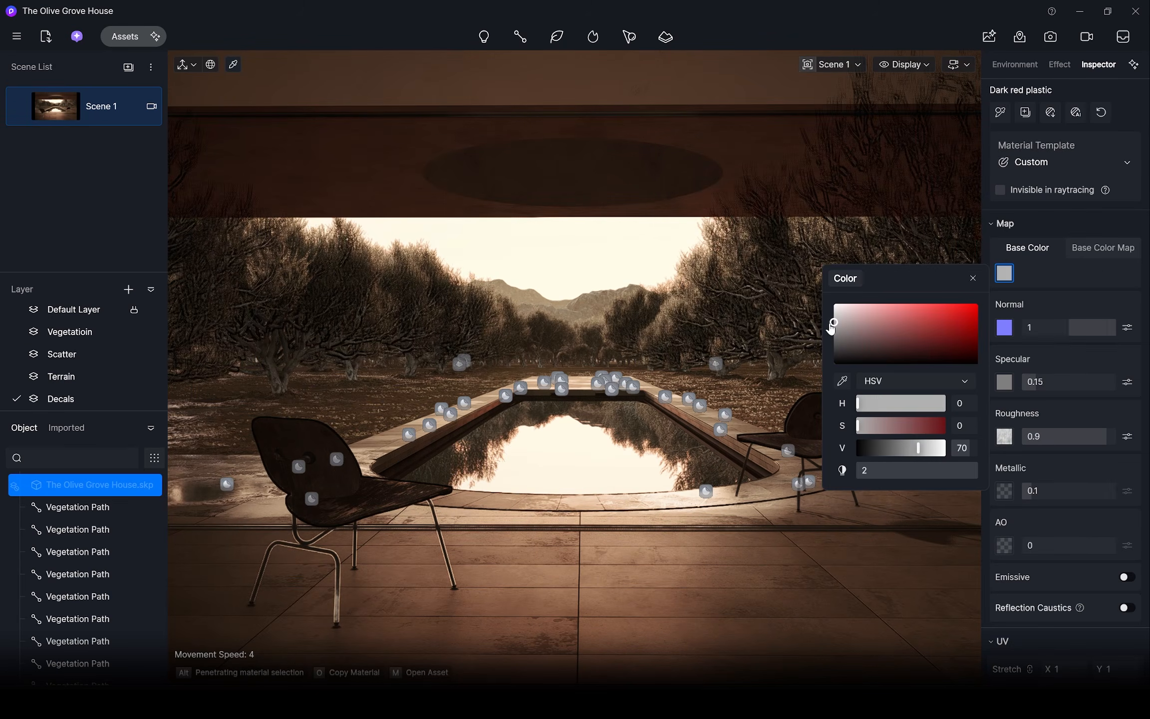
click(1116, 257)
click(1126, 274)
drag(1060, 424, 1065, 382)
click(1127, 273)
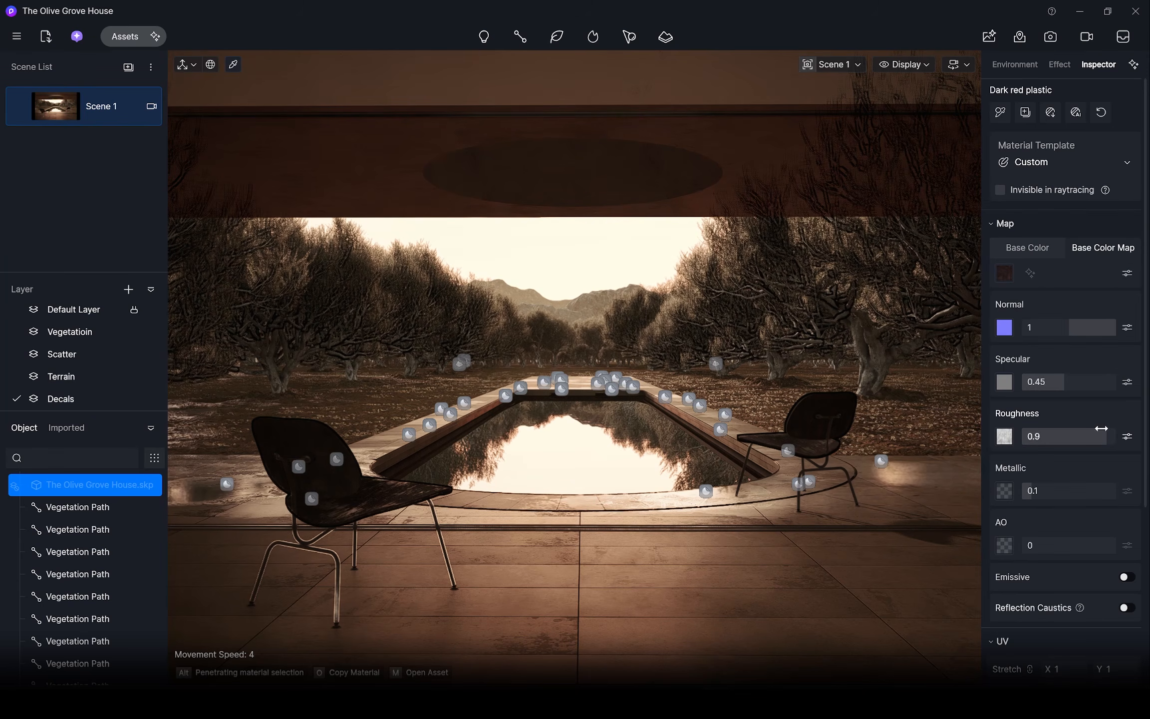
drag(1101, 428, 1038, 435)
Step: Return to image render mode and set the first vegetation path's tree scaling to 0.42
click(1050, 36)
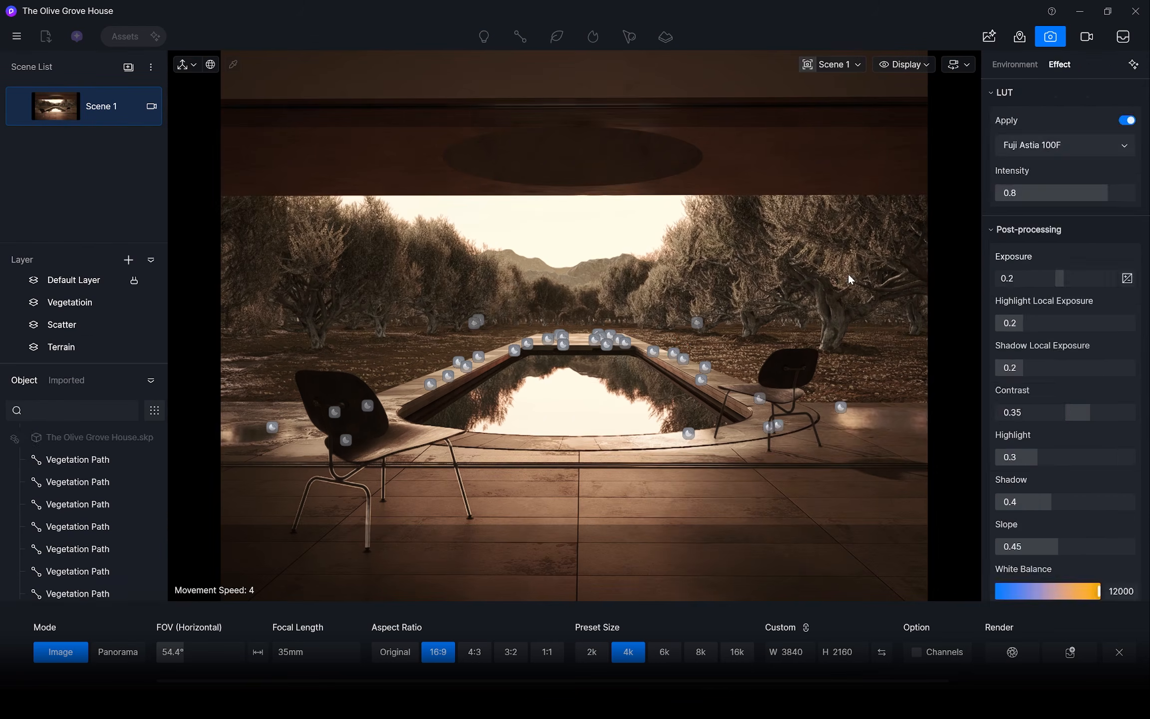
drag(1025, 503, 1013, 503)
drag(1037, 508, 1017, 503)
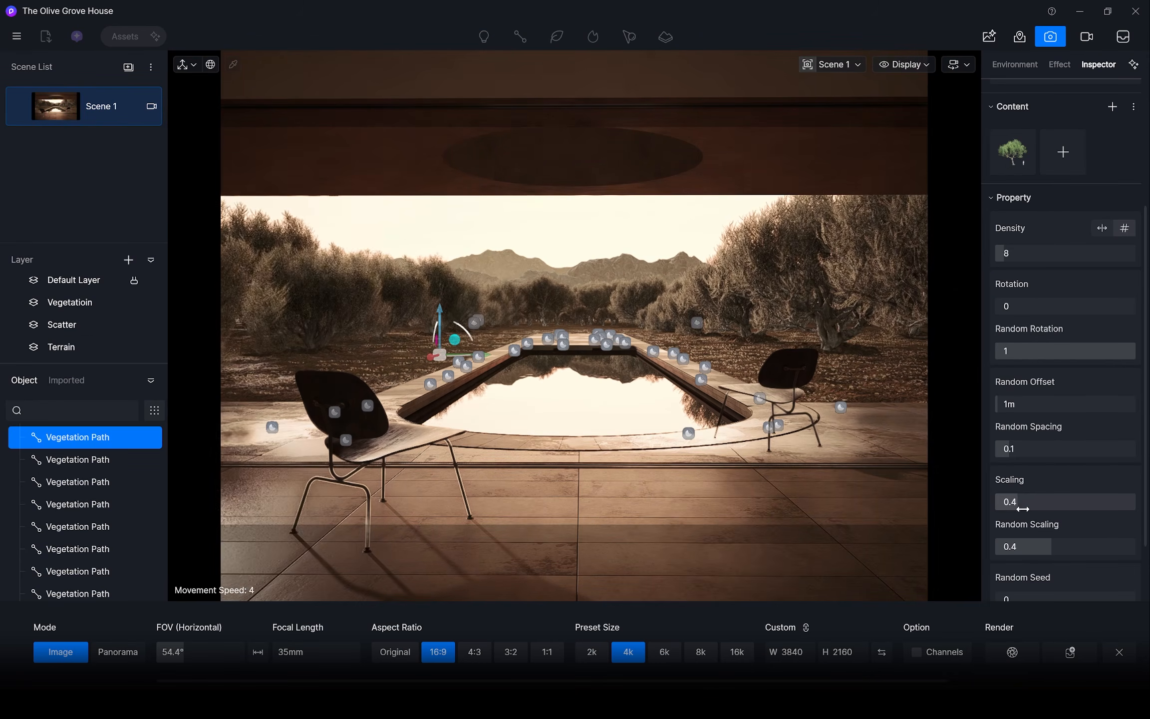
ctrl+click(78, 504)
click(78, 437)
click(56, 106)
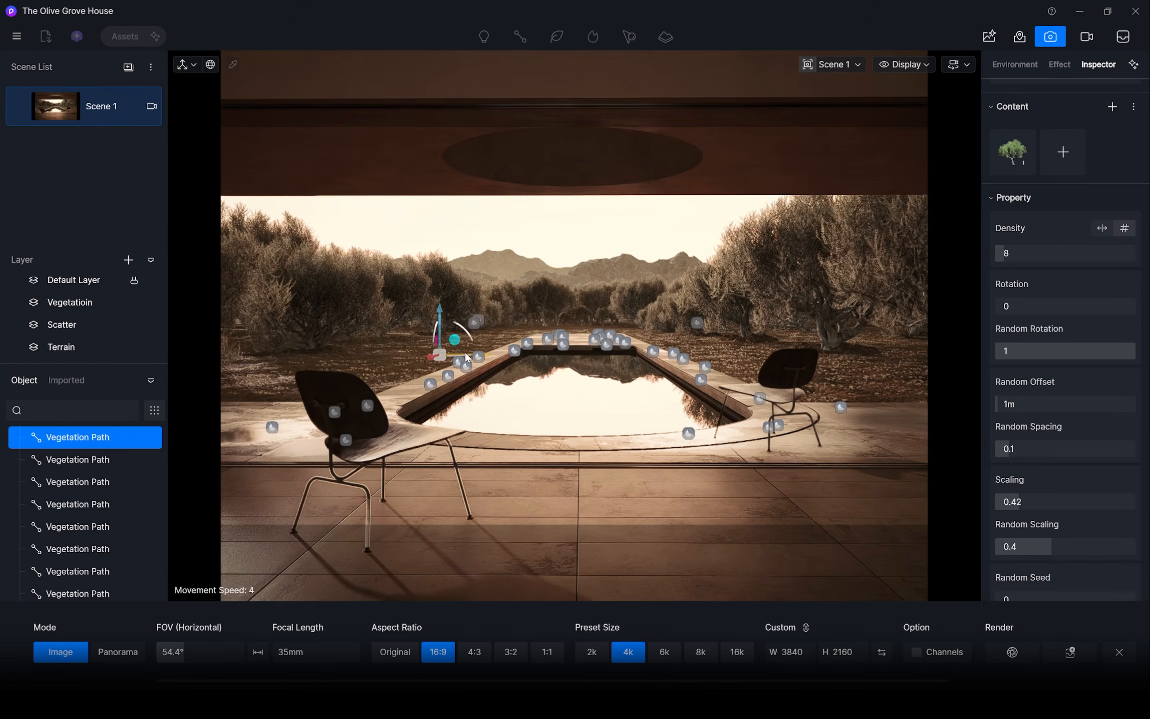
Step: Move the first vegetation path closer to the pool and raise its tree scaling to 0.47
drag(465, 357, 480, 356)
drag(1018, 502, 1022, 502)
drag(494, 353, 509, 351)
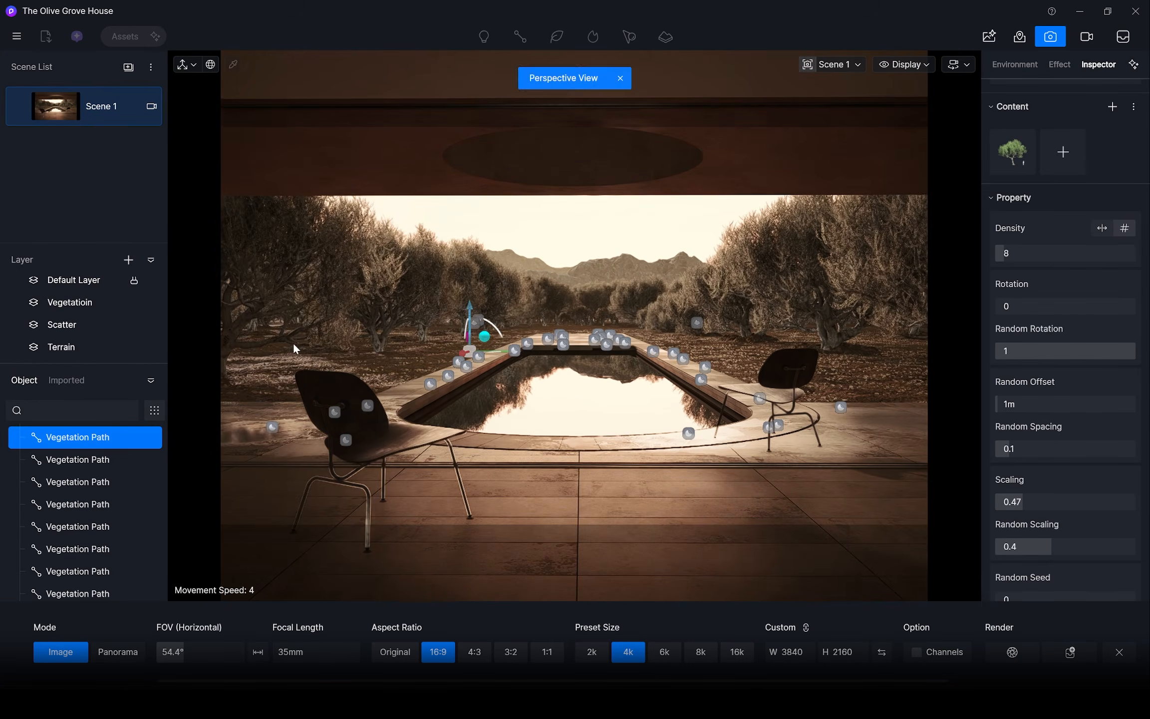